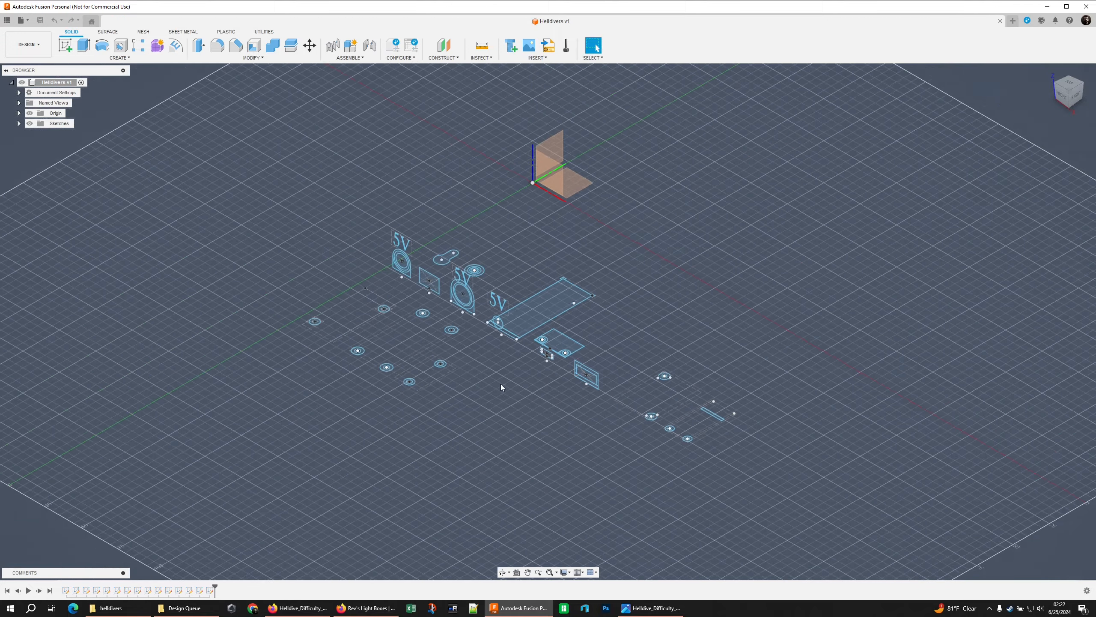
Hide the six sketches from 7.8mm Jack through SP110E
mouse_move(502, 387)
shift+middle_down()
mouse_move(540, 422)
mouse_move(519, 397)
shift+middle_up()
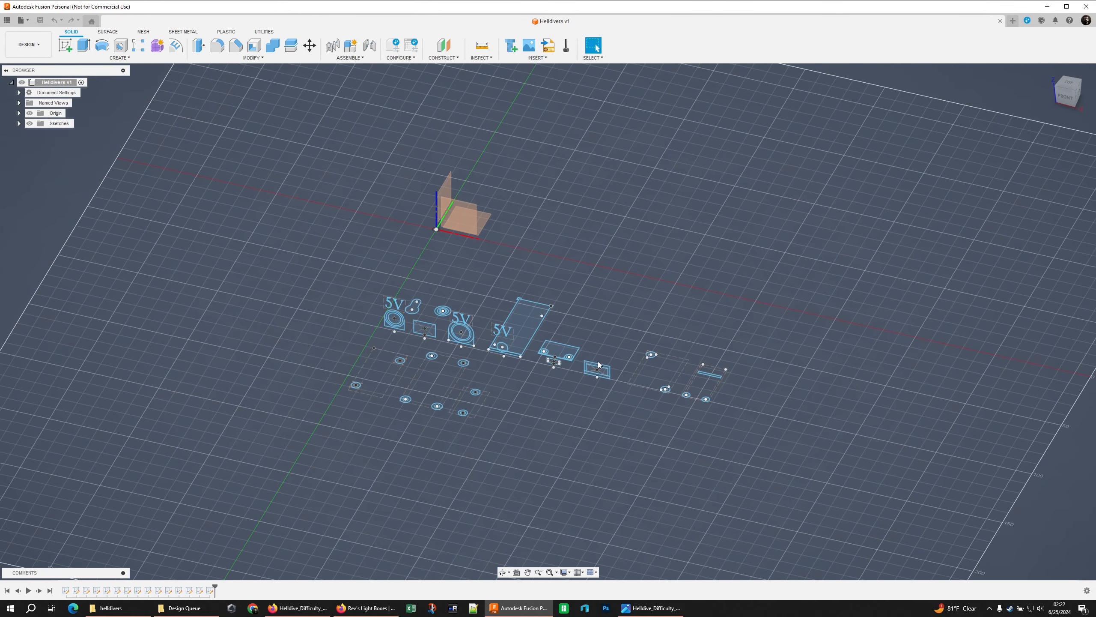
shift+middle_drag(598, 361, 581, 357)
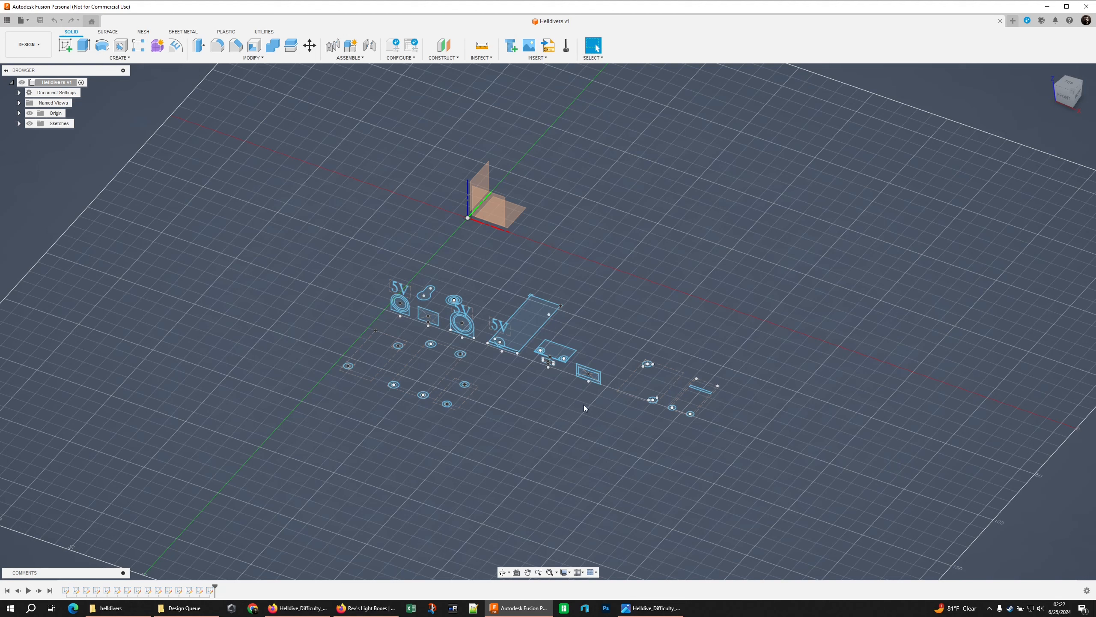
click(18, 123)
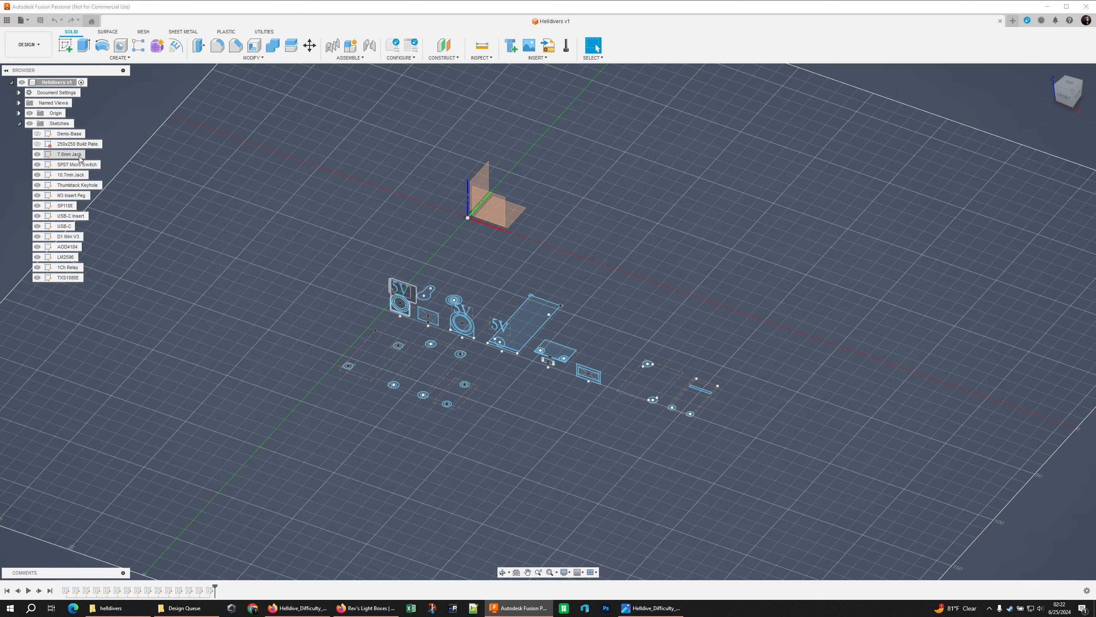
click(79, 156)
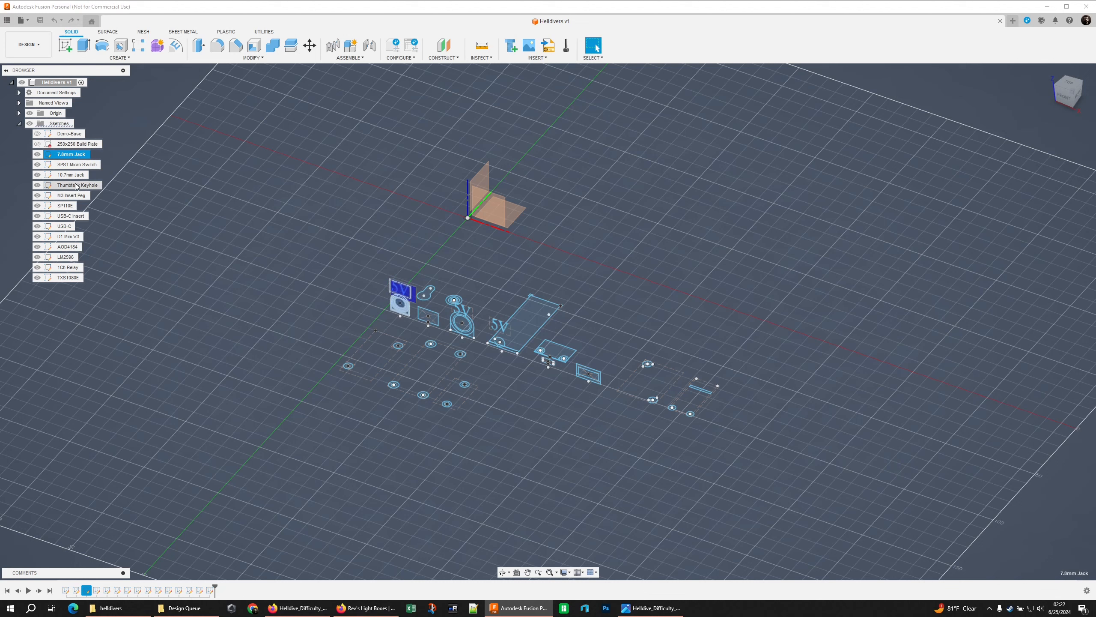
shift+click(75, 206)
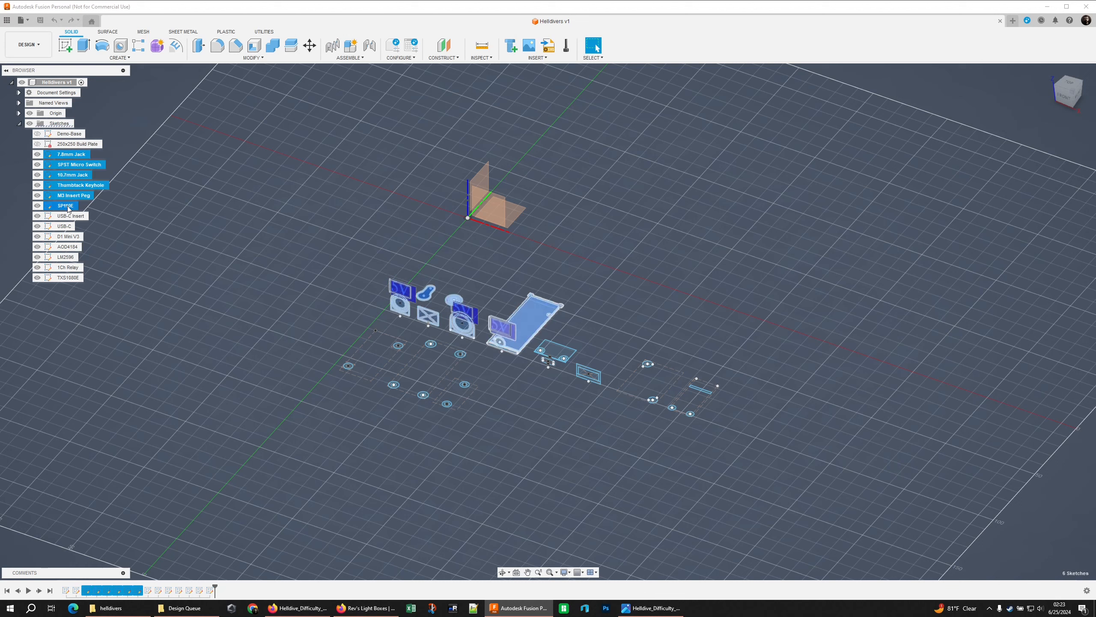
click(189, 203)
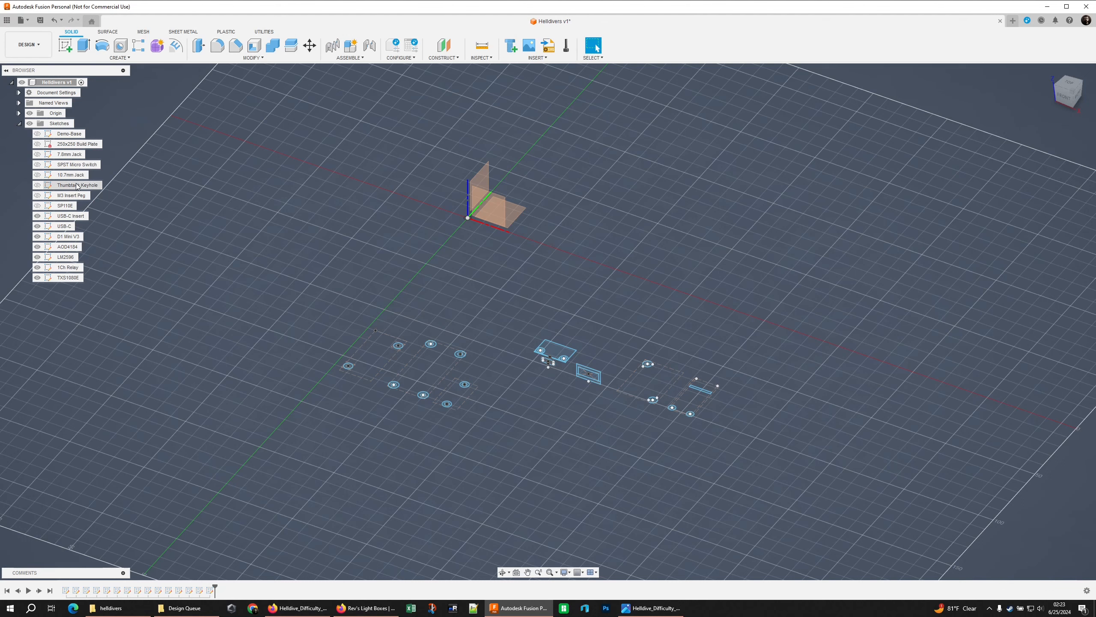
Show the Thumbtack Keyhole sketch and hide the USB-C, LM2596, 1Ch Relay and TXS1000E sketches
click(37, 185)
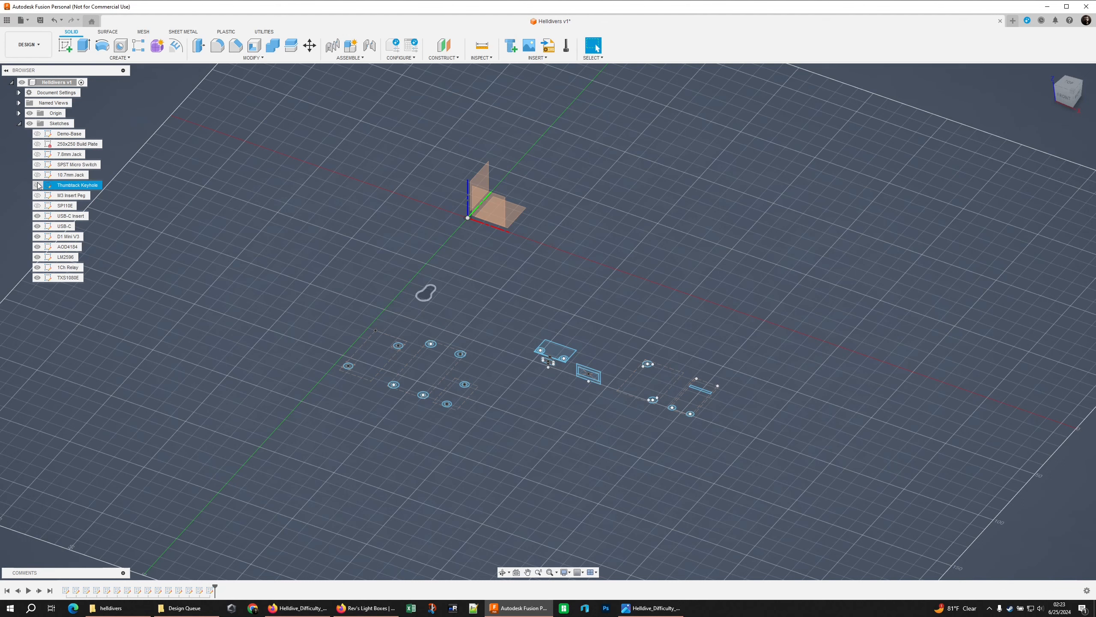
click(38, 226)
click(38, 257)
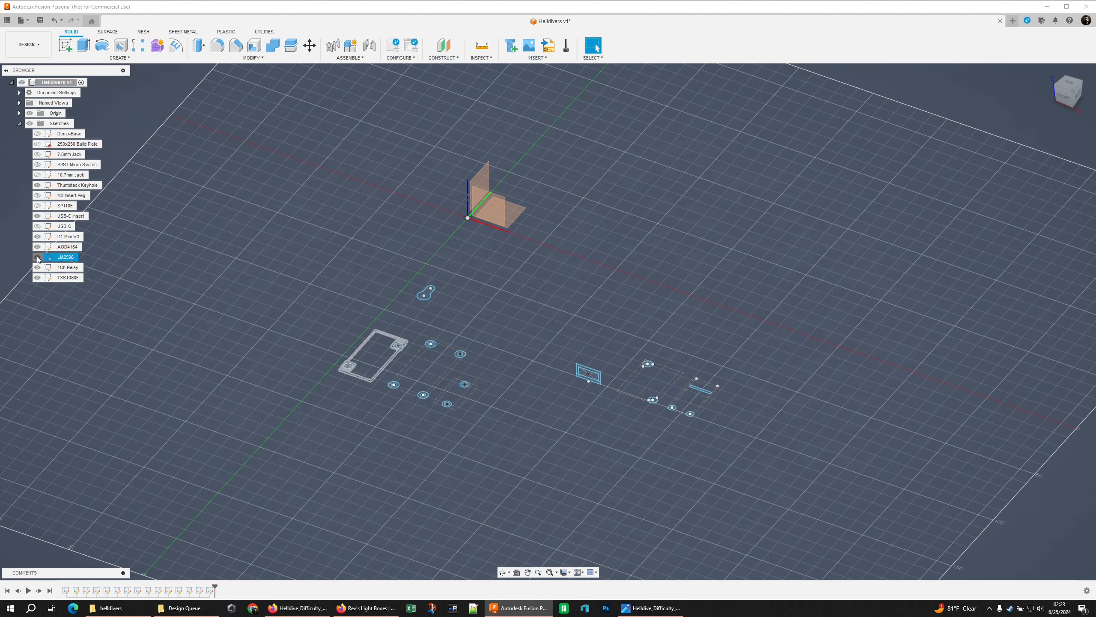
shift+middle_drag(376, 338, 397, 348)
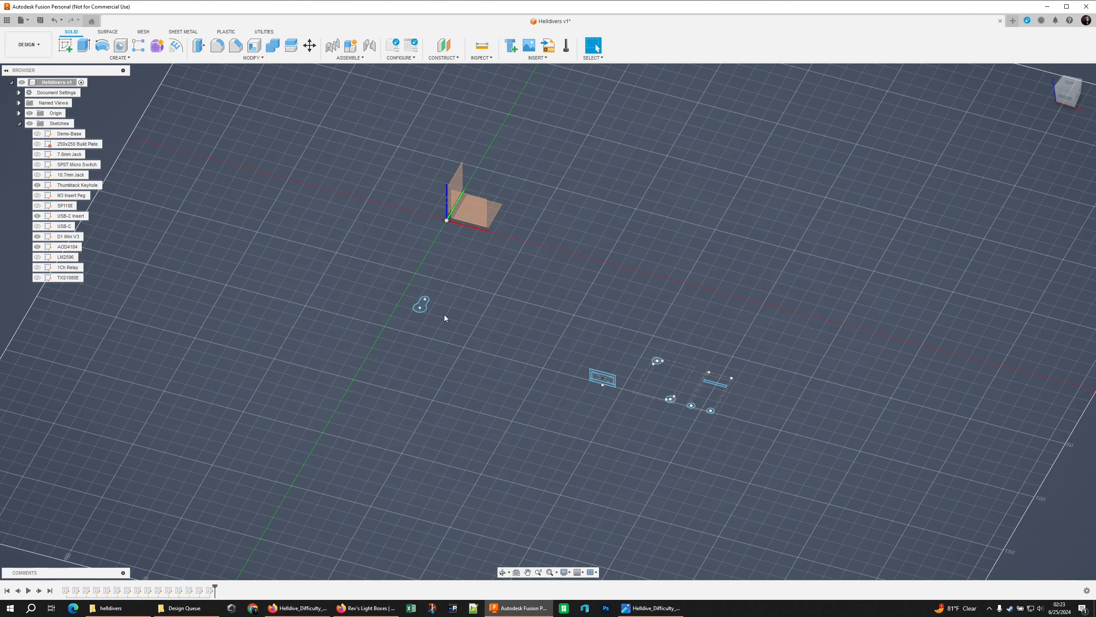
Examine the Thumbtack Keyhole, USB-C Insert, D1 Mini V3 and AOD4184 sketches by highlighting their geometry from several angles
drag(406, 276, 461, 348)
click(587, 370)
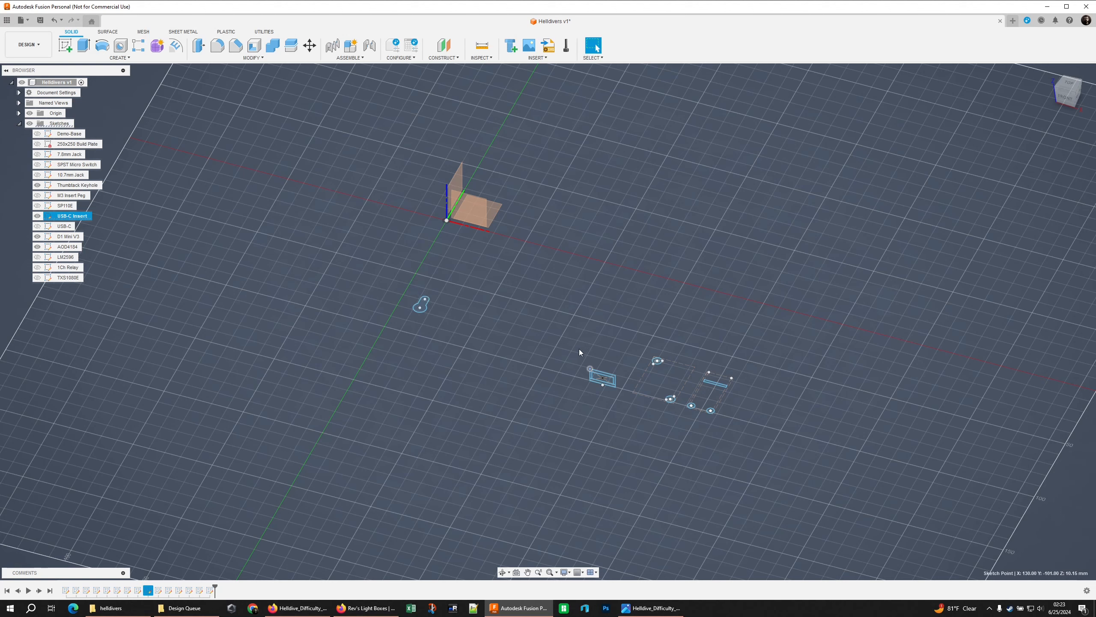
drag(582, 353, 615, 402)
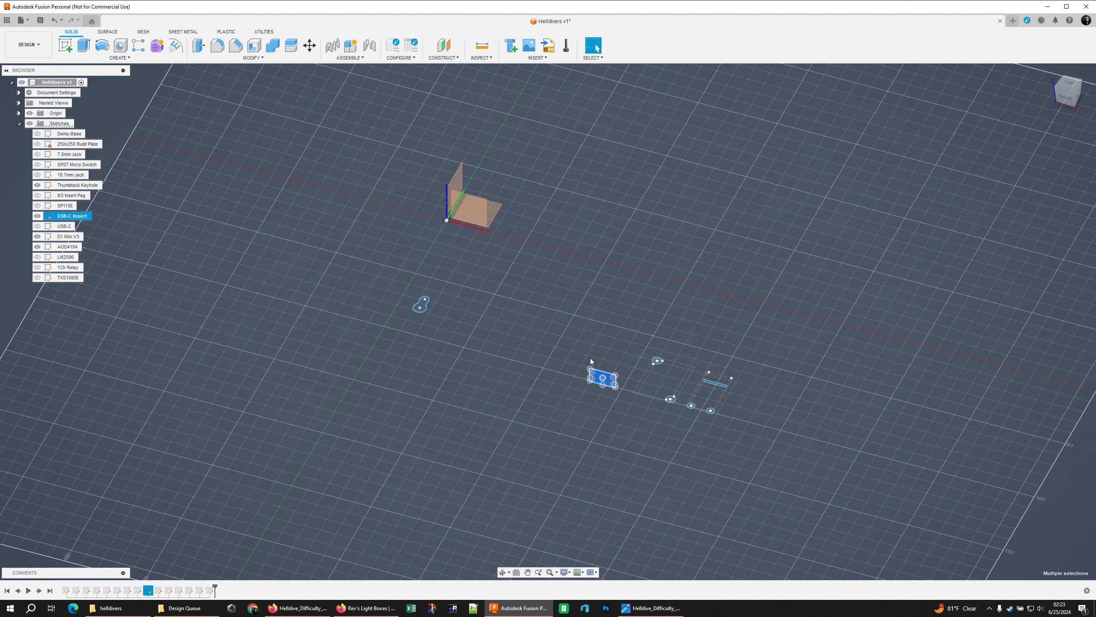
click(608, 346)
shift+middle_drag(614, 307, 655, 319)
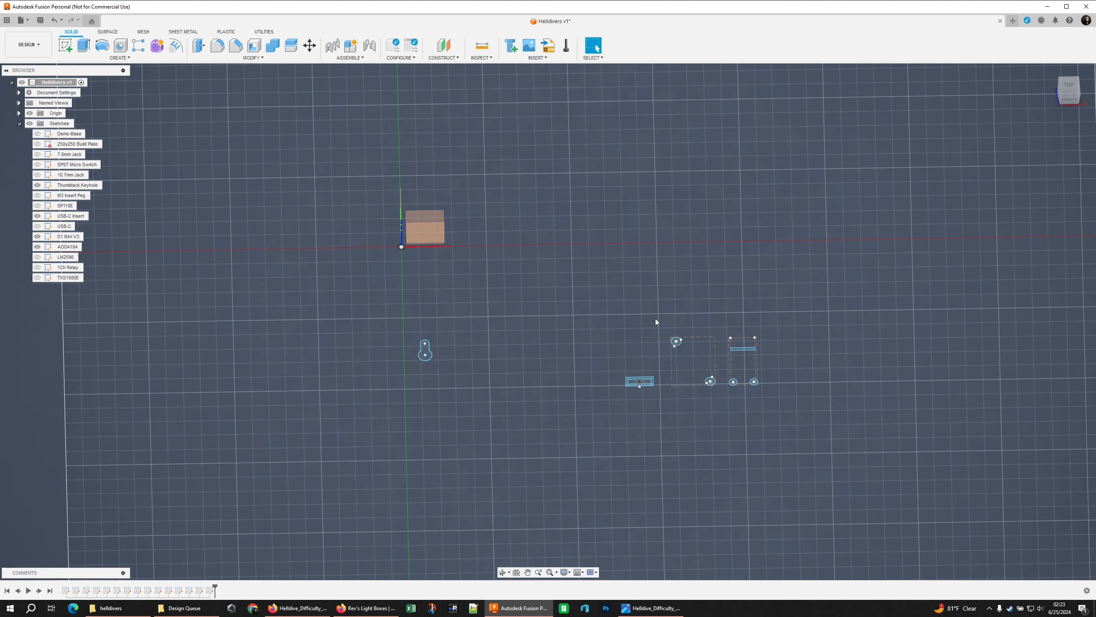
drag(658, 311, 769, 410)
click(772, 423)
shift+middle_drag(774, 404, 738, 381)
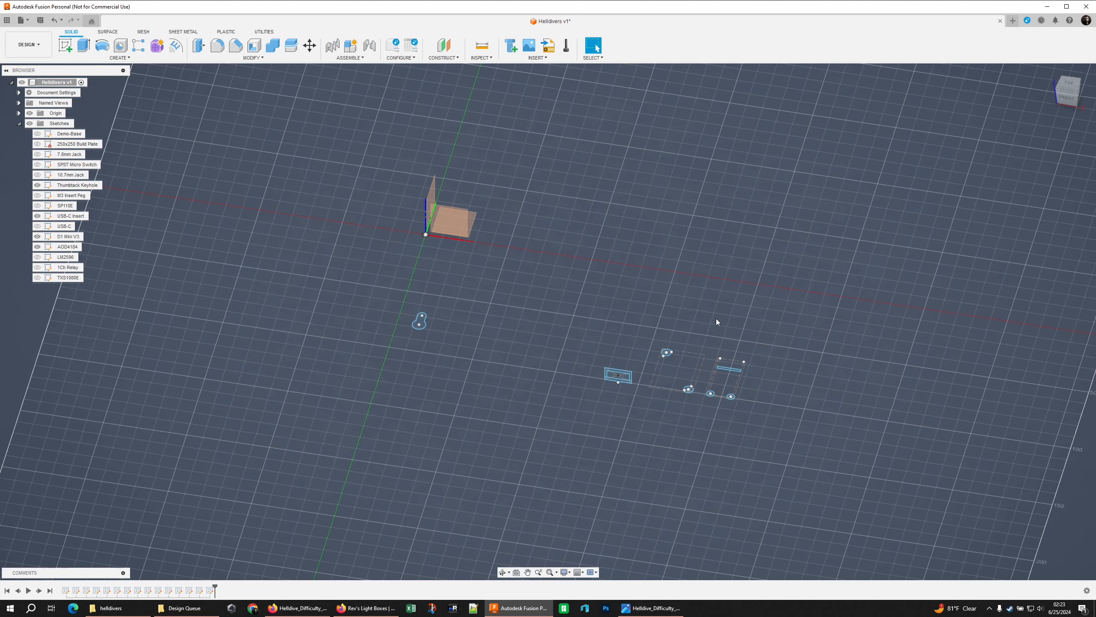
shift+middle_drag(658, 323, 664, 324)
click(69, 237)
ctrl+click(67, 247)
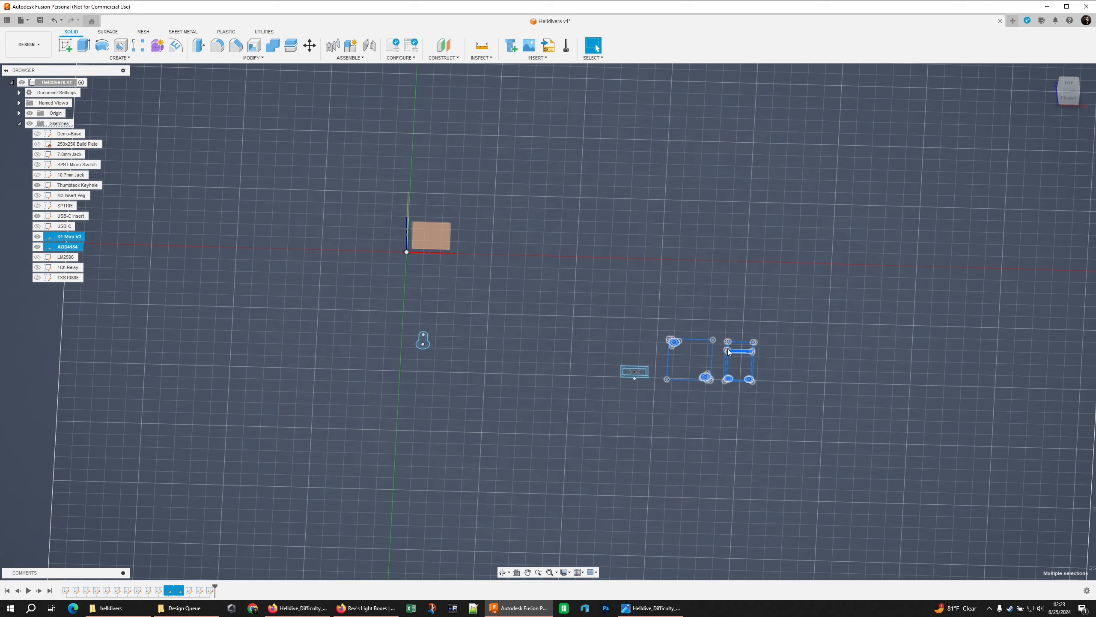
click(722, 425)
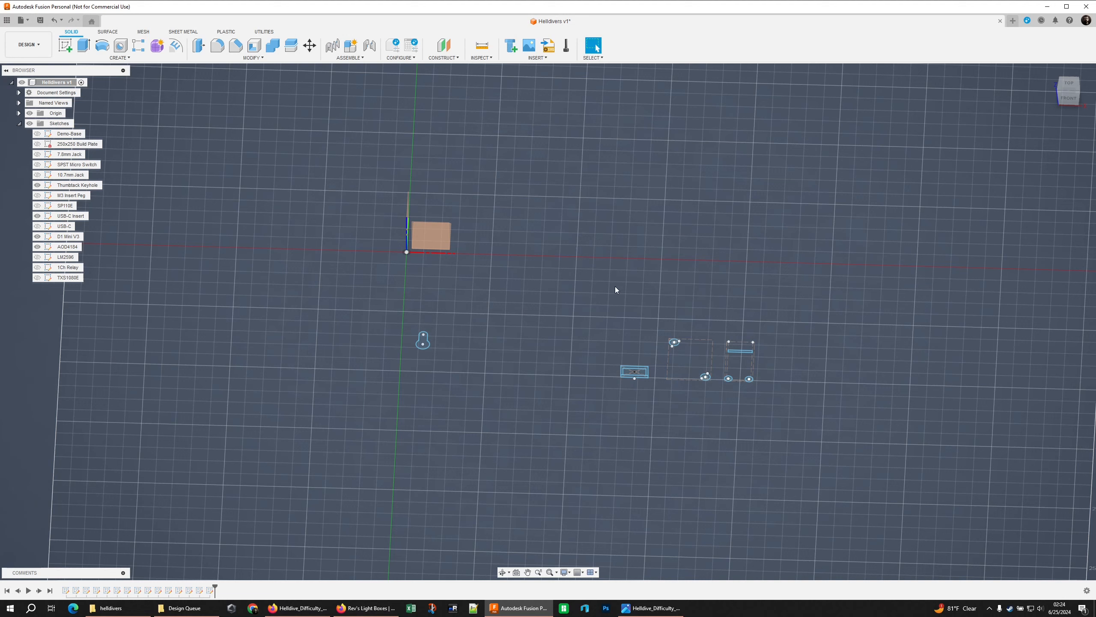
Show the 250x250 Build Plate sketch and bring the whole plate outline into view
click(37, 144)
scroll(432, 242, down, 3)
mouse_move(388, 172)
shift+middle_down()
mouse_move(352, 205)
mouse_move(364, 207)
shift+middle_up()
middle_drag(364, 208, 419, 272)
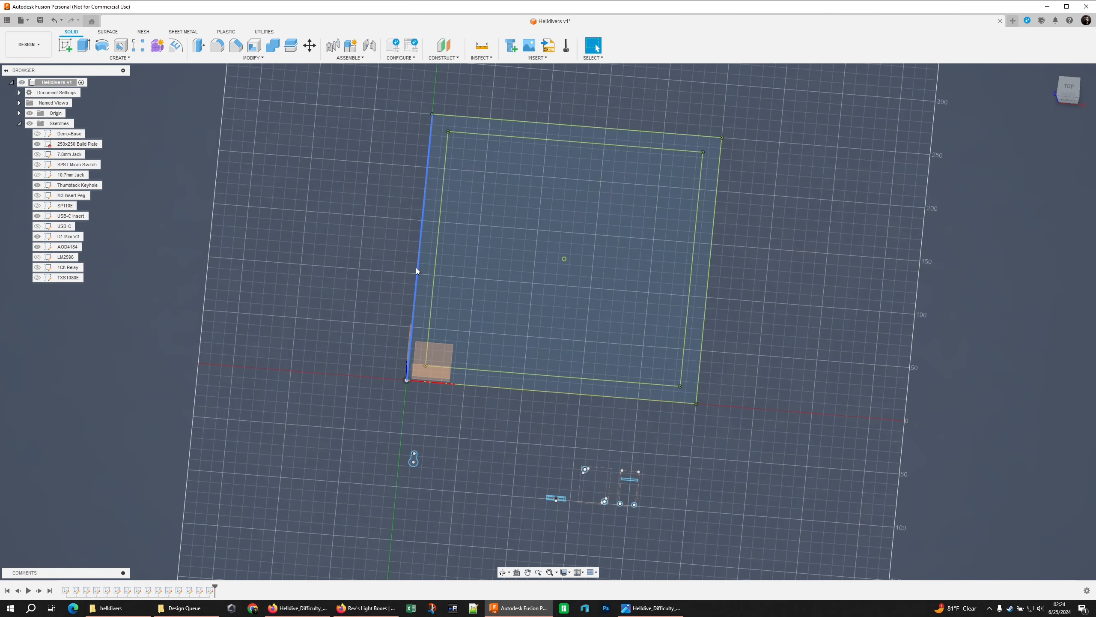
Convert the inner and outer rectangles of the 250x250 Build Plate sketch to construction lines
click(416, 267)
click(435, 255)
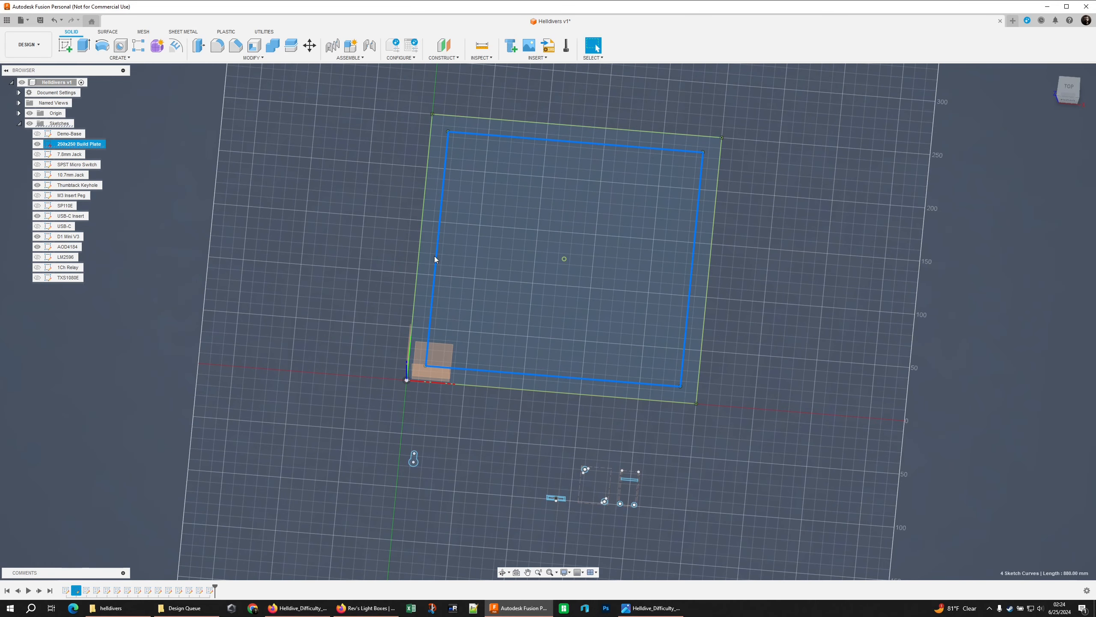
right_click(419, 254)
click(481, 310)
key(x)
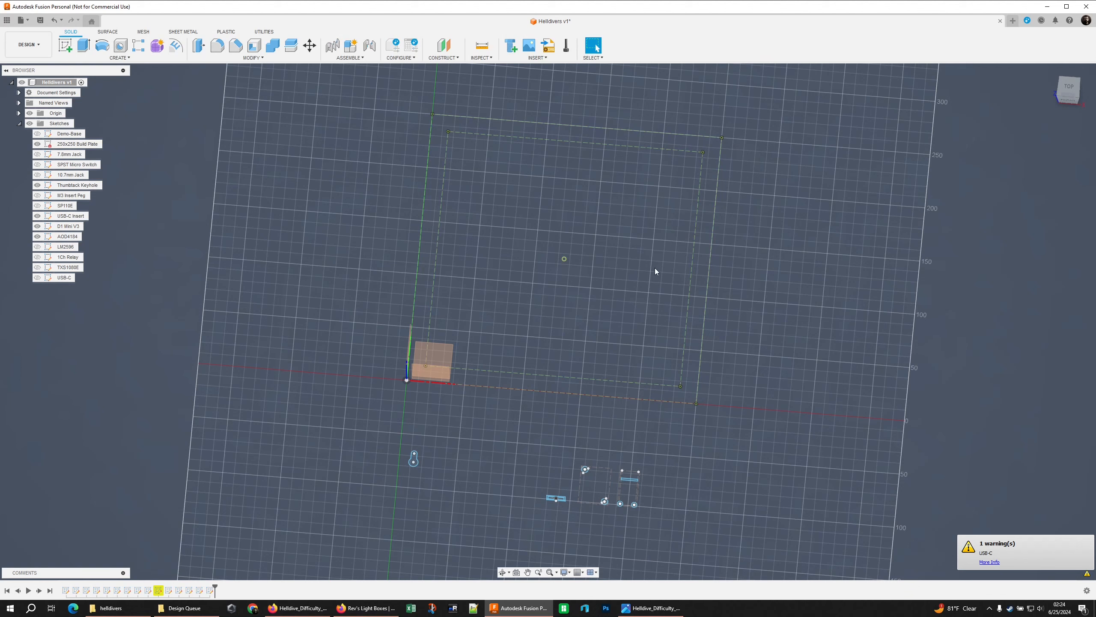
Create a sketch on the XY plane and insert the Helldive_Difficulty image on that plane as a canvas
shift+middle_drag(746, 302, 714, 326)
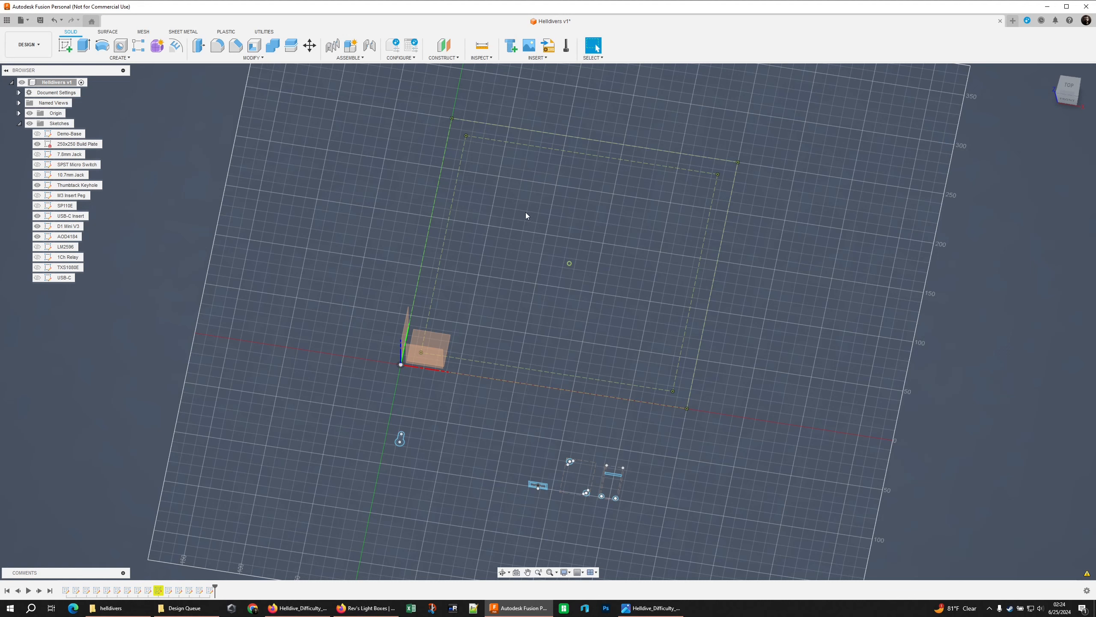
middle_drag(527, 230, 534, 255)
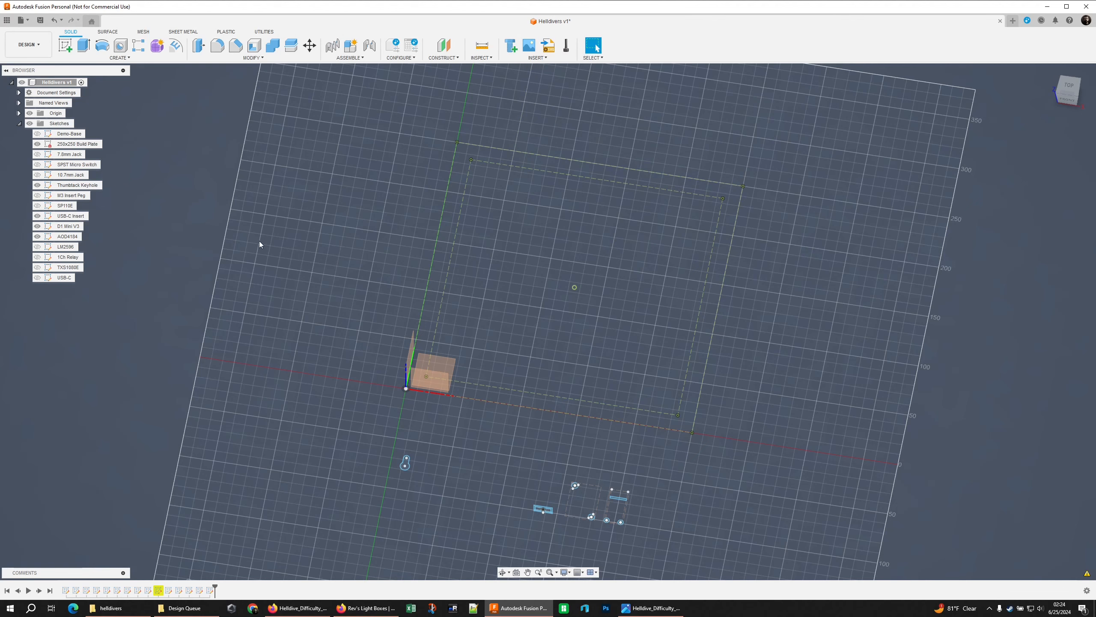
click(65, 46)
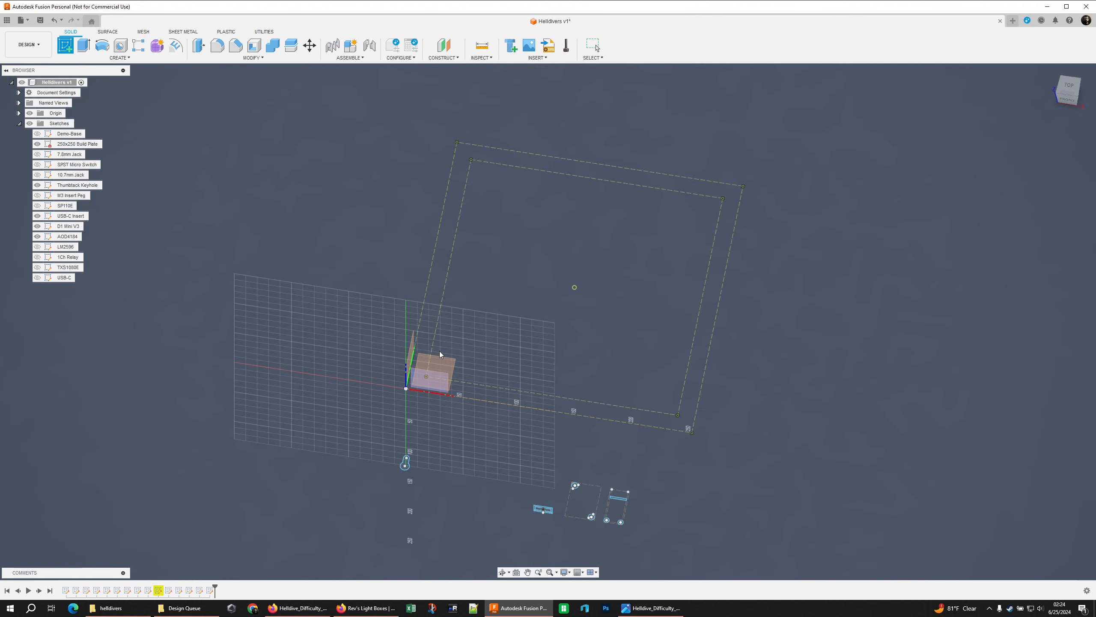
click(454, 361)
click(529, 45)
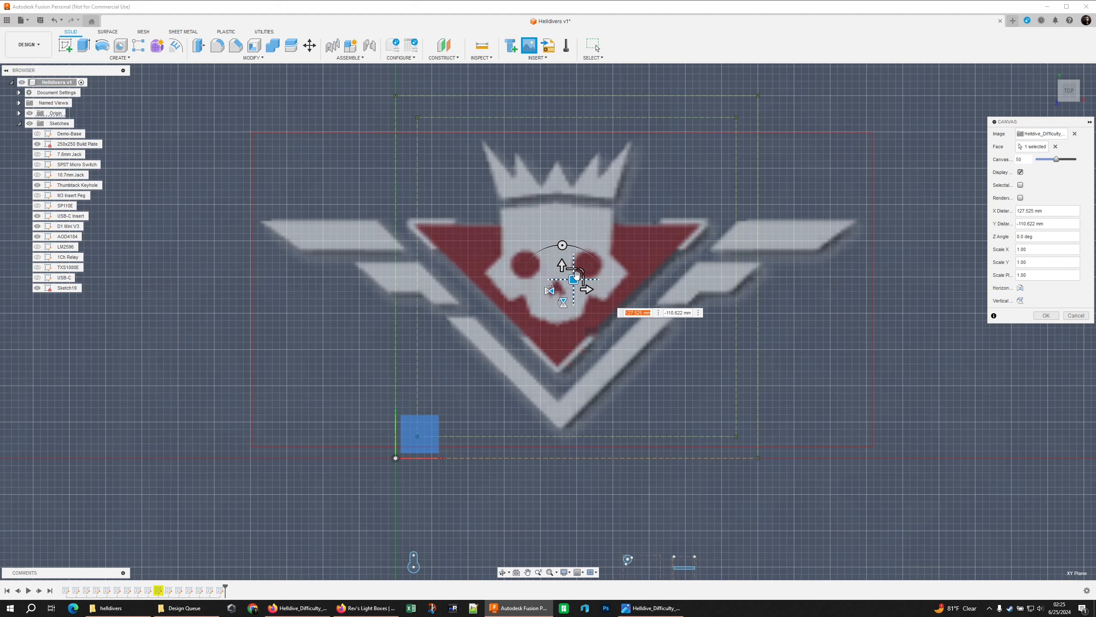
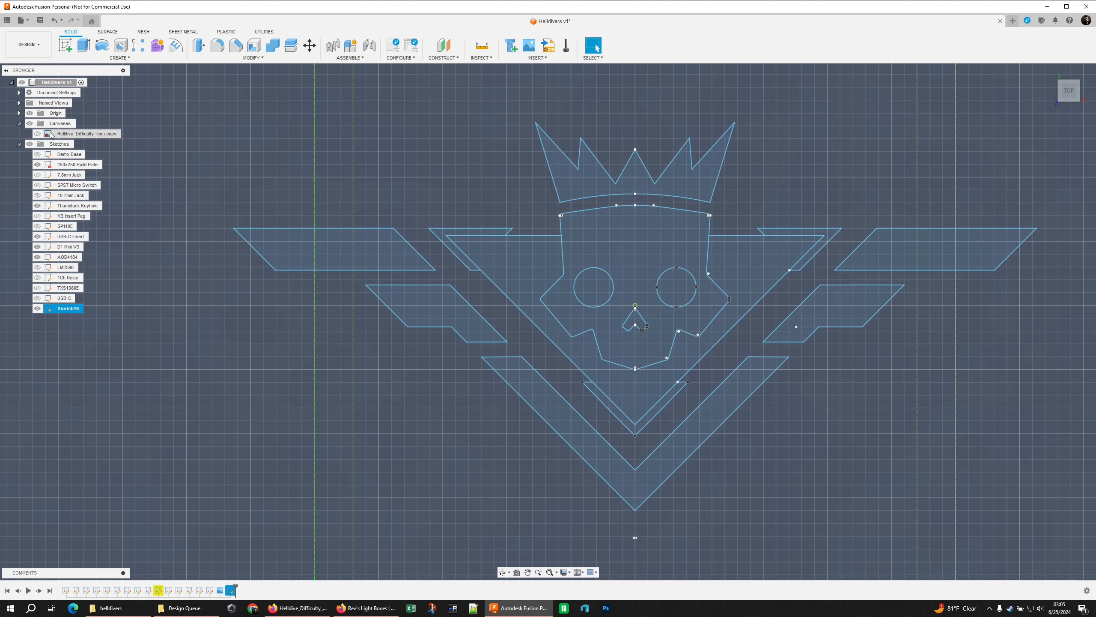
Show the Helldive_Difficulty_Icon copy canvas and open the emblem sketch for editing
click(38, 134)
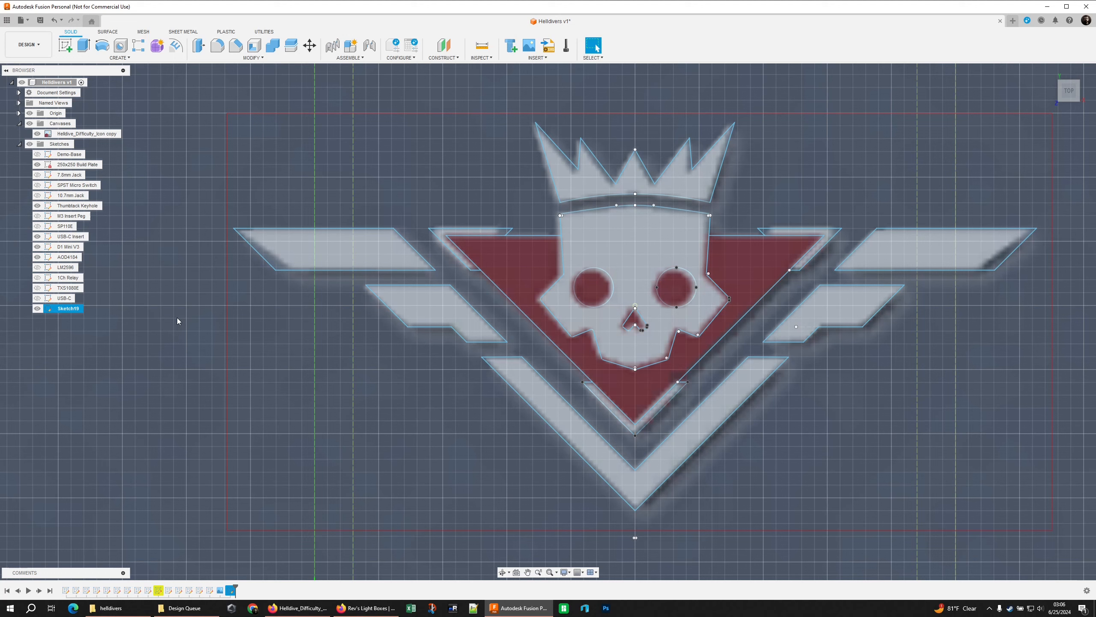
double_click(645, 299)
scroll(475, 271, up, 5)
With the canvas hidden, draw a diagonal construction line across the left wing bracket from its lower corner toward its upper tip
click(65, 45)
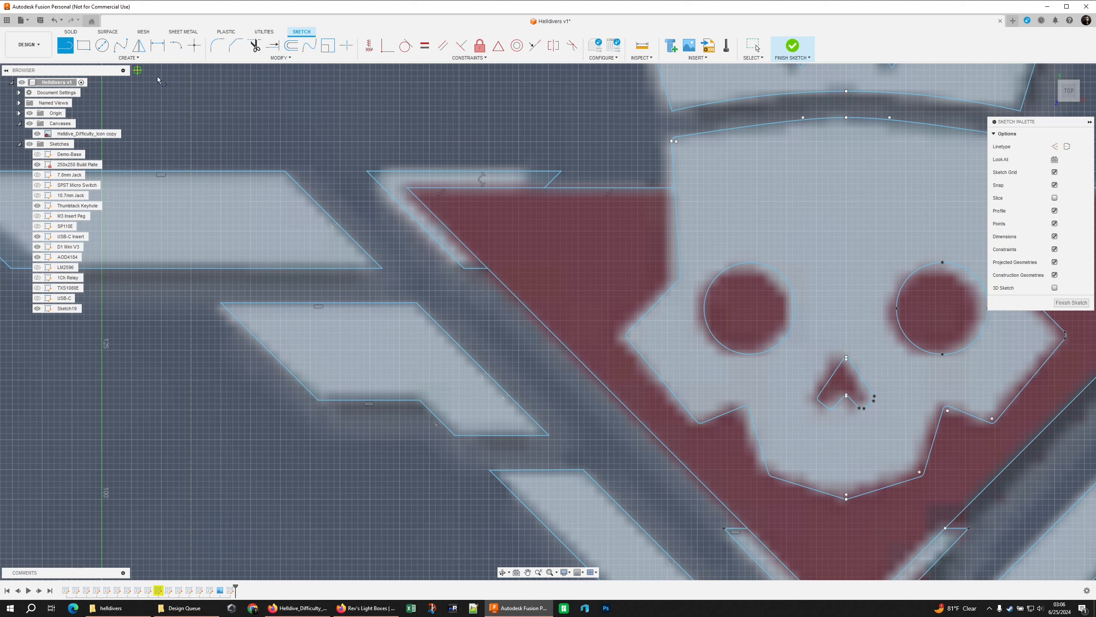
click(37, 134)
scroll(475, 223, up, 3)
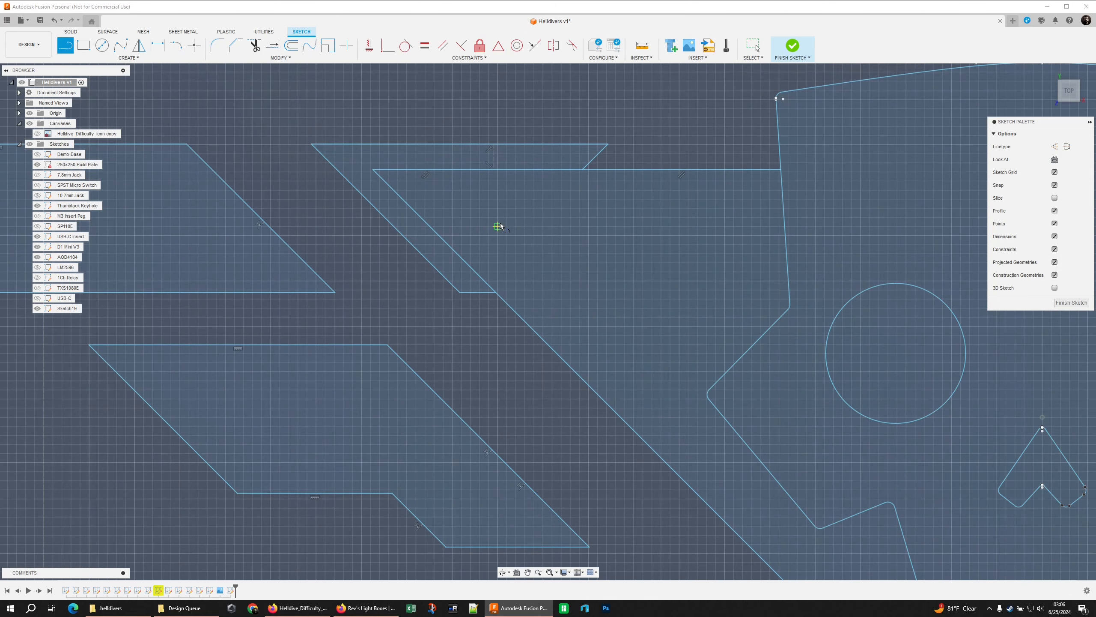
key(x)
click(459, 293)
click(583, 169)
key(Escape)
click(531, 221)
click(37, 134)
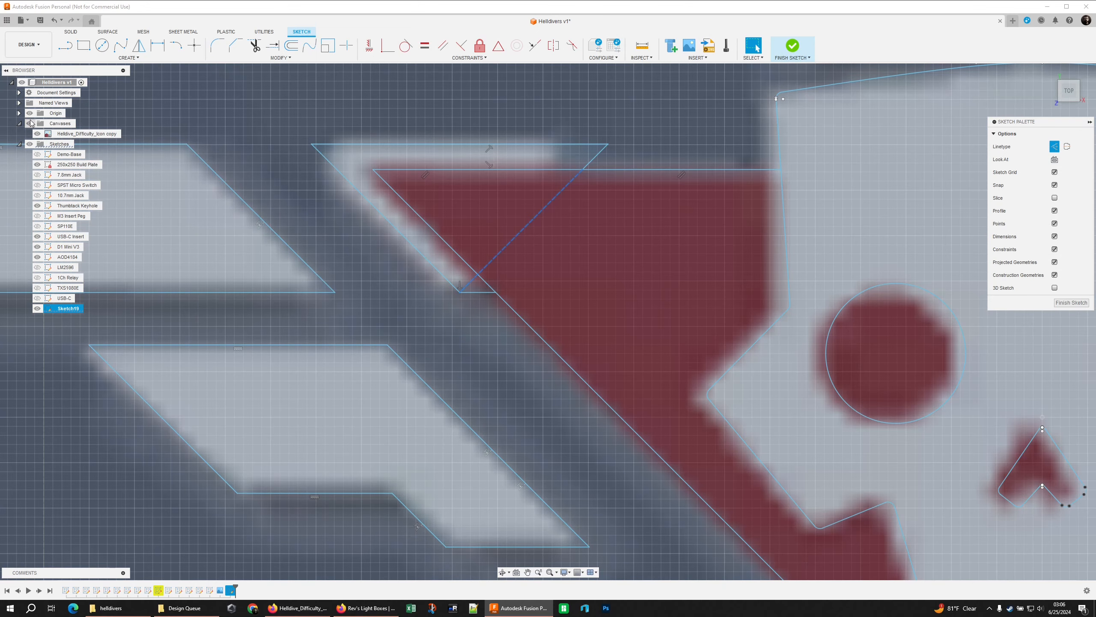
click(38, 133)
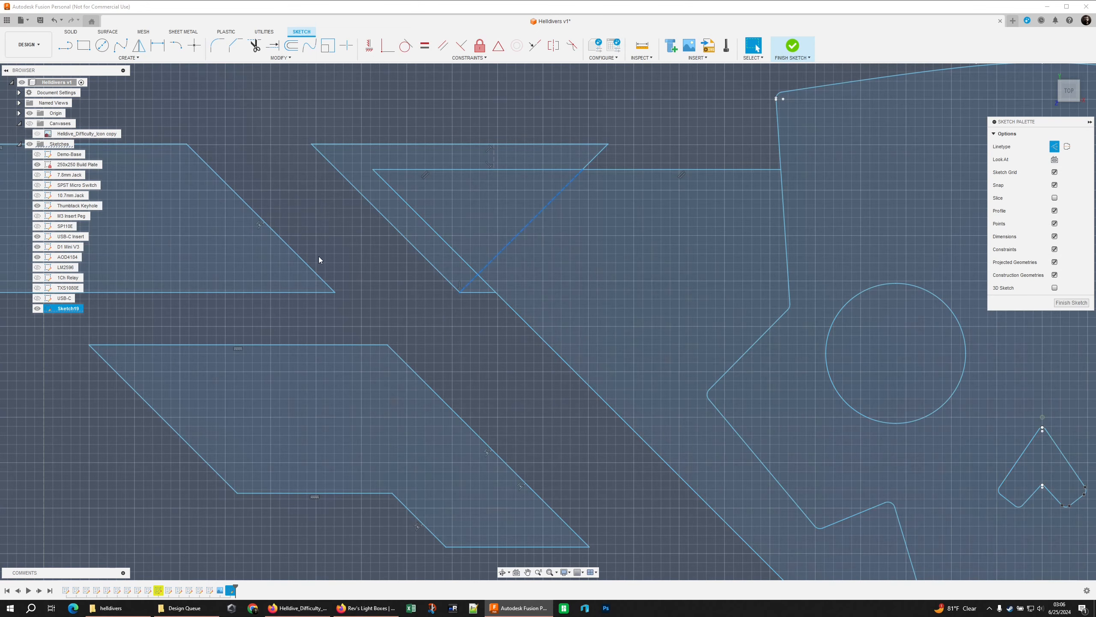
Draw a diagonal line about 19 mm long across the right wing bracket, ending at its lower corner, as a normal sketch line
click(445, 324)
scroll(481, 302, up, 1)
scroll(595, 300, down, 7)
middle_drag(876, 289, 519, 256)
middle_drag(657, 254, 593, 266)
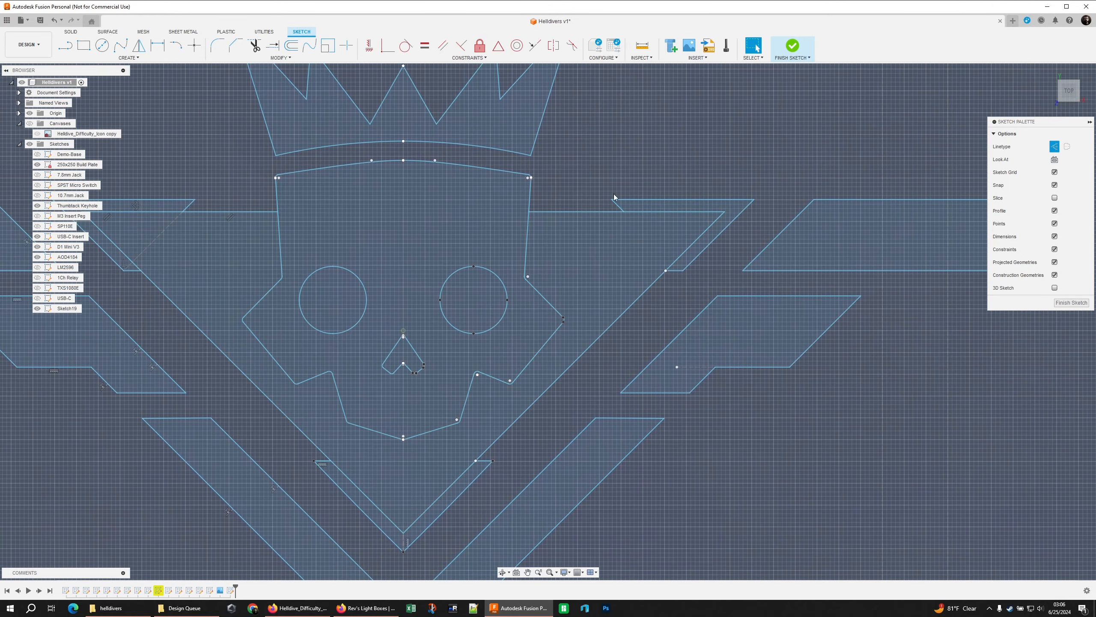
key(l)
click(623, 211)
scroll(678, 275, up, 4)
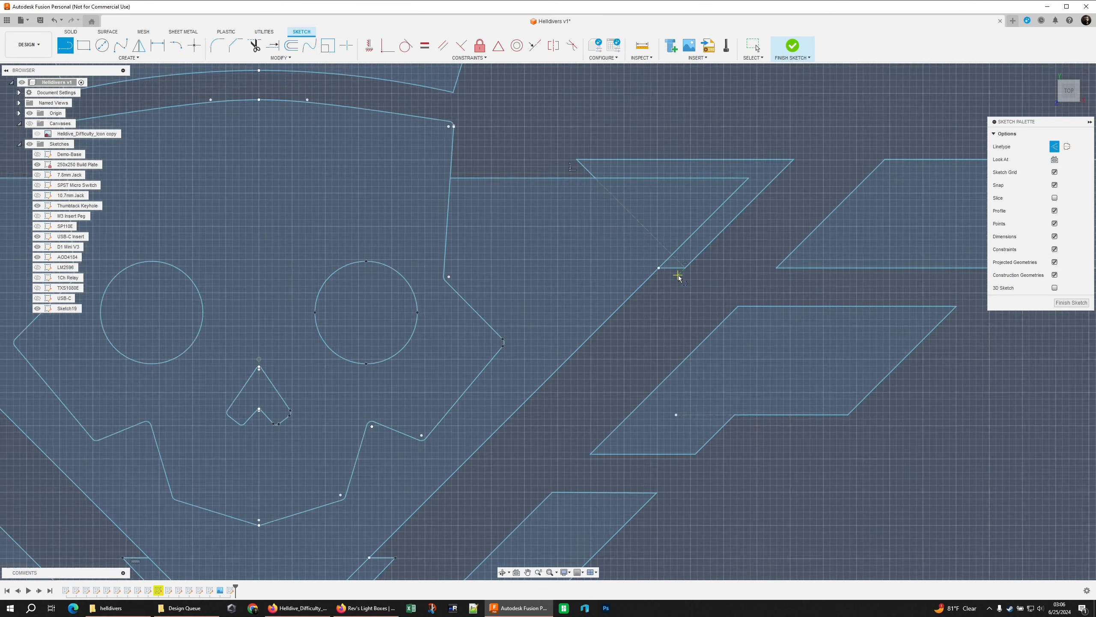
key(Escape)
click(658, 229)
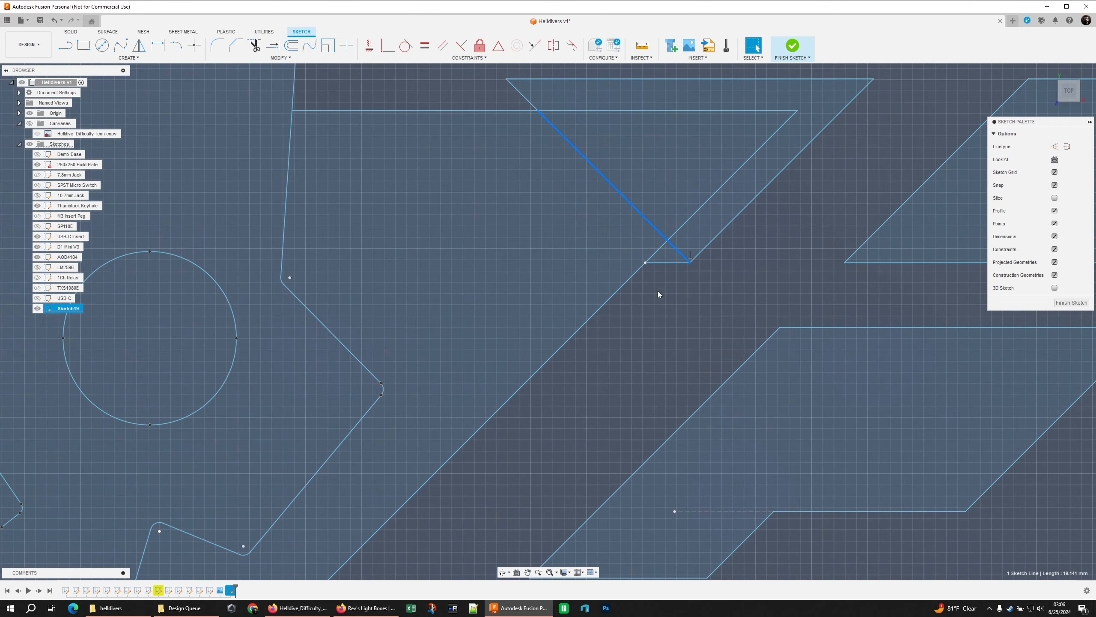
scroll(658, 285, up, 3)
middle_drag(657, 283, 611, 410)
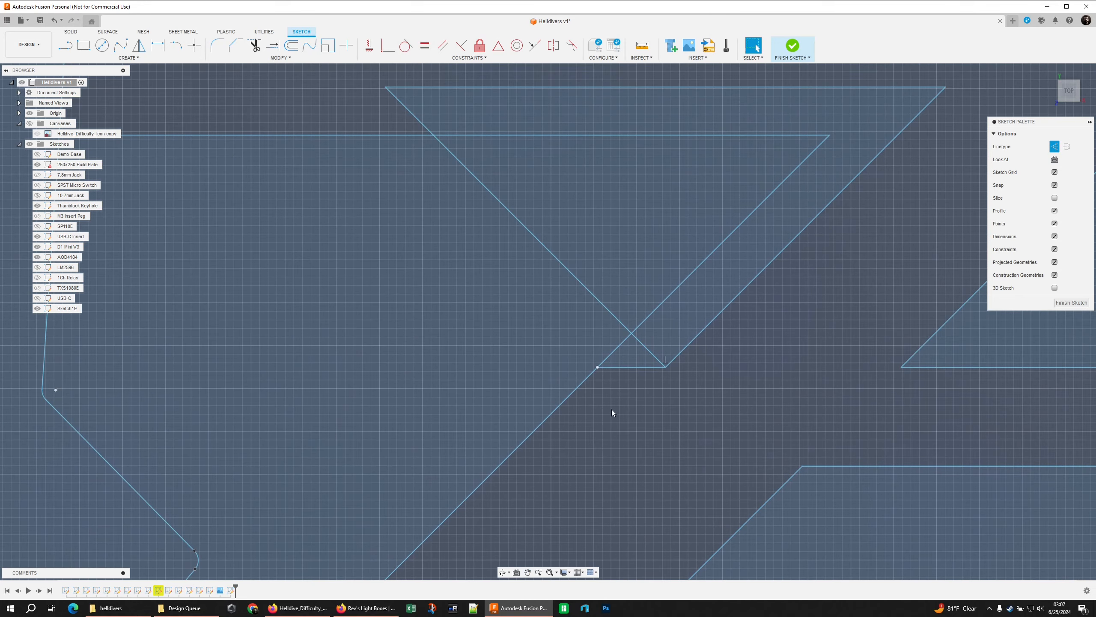
Trim the right wing bracket's lower end along the diagonal line and show the canvas for comparison
click(631, 375)
key(t)
click(607, 312)
scroll(335, 241, down, 3)
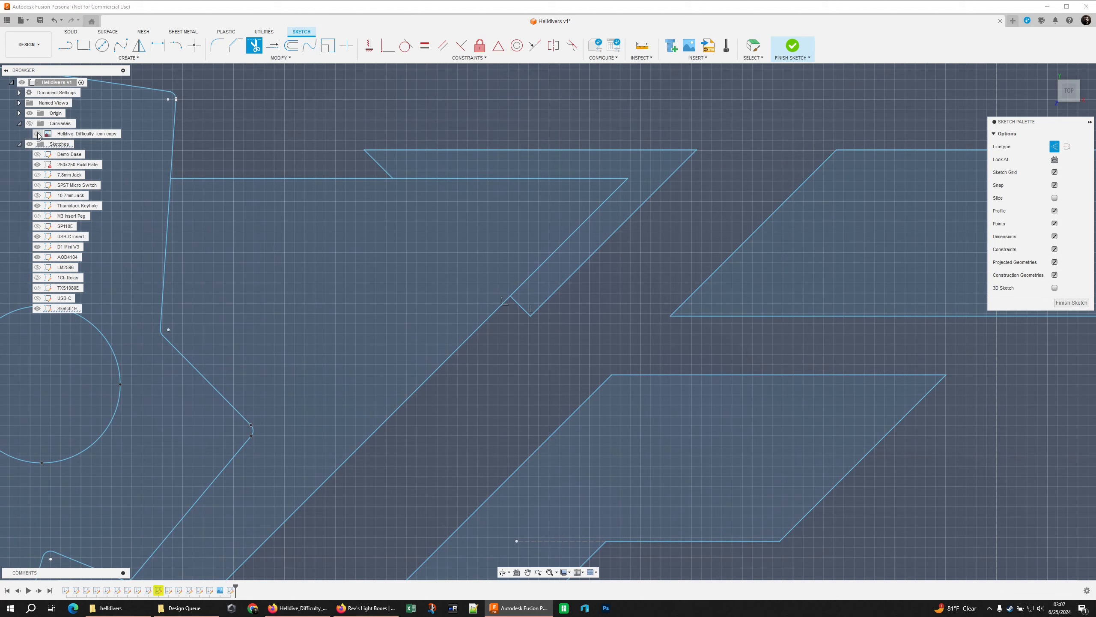
click(38, 134)
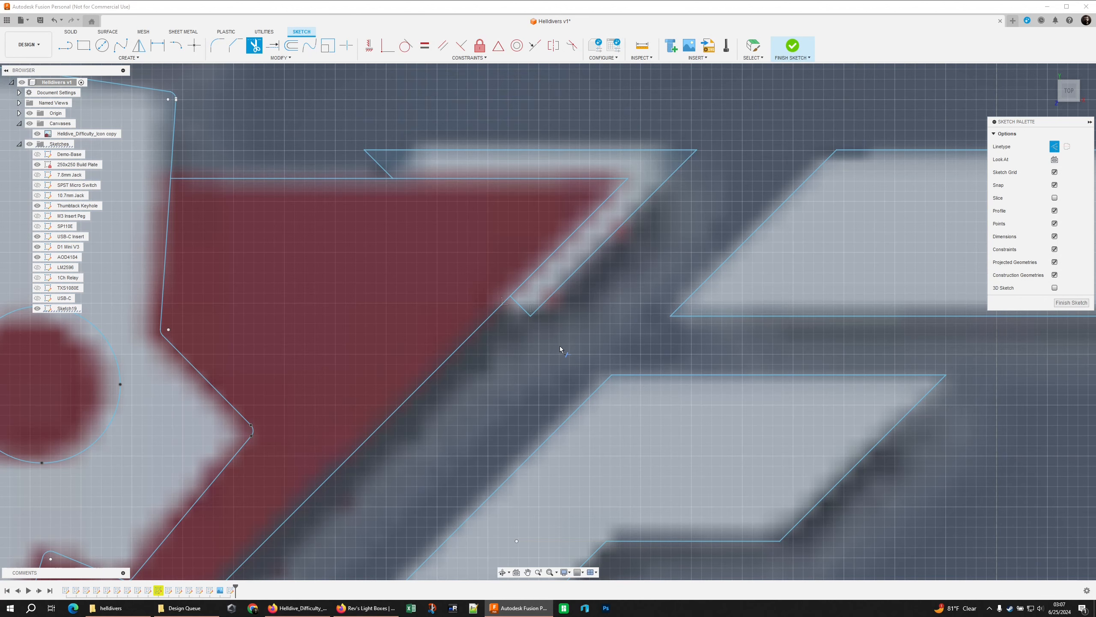
Switch to Firefox, search Google Images for "helldivers difficulty image" and open the GamesRadar result
click(297, 609)
click(126, 9)
text(helldivers difficulty image)
key(Return)
click(128, 85)
click(88, 181)
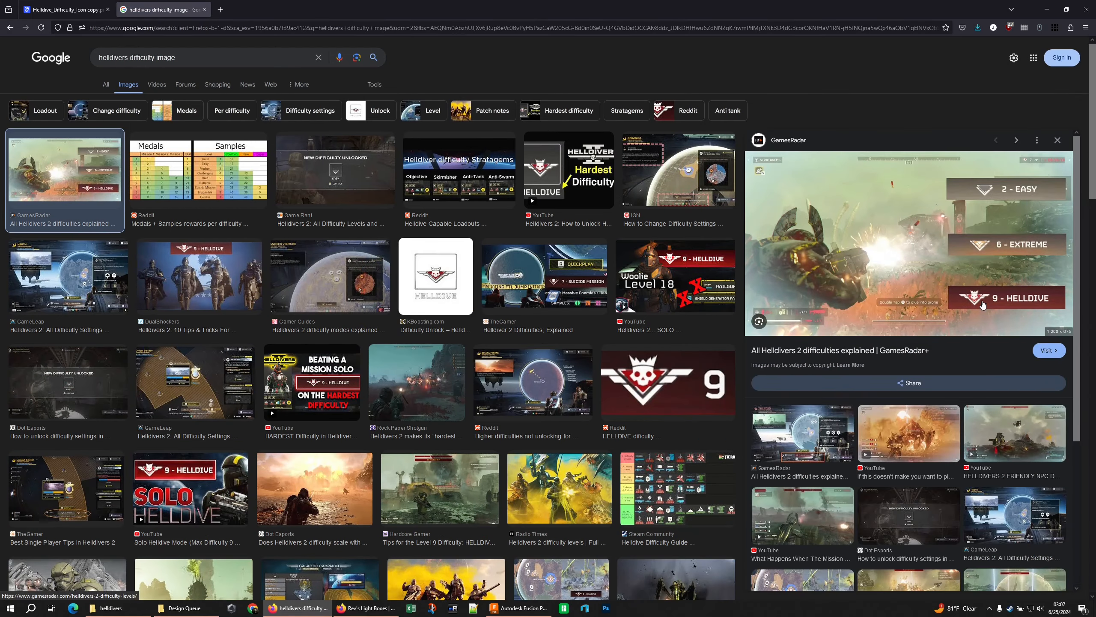
Examine the Helldive emblem's shape in several other image results, ending with the large version from X, and return to Fusion
scroll(265, 308, down, 5)
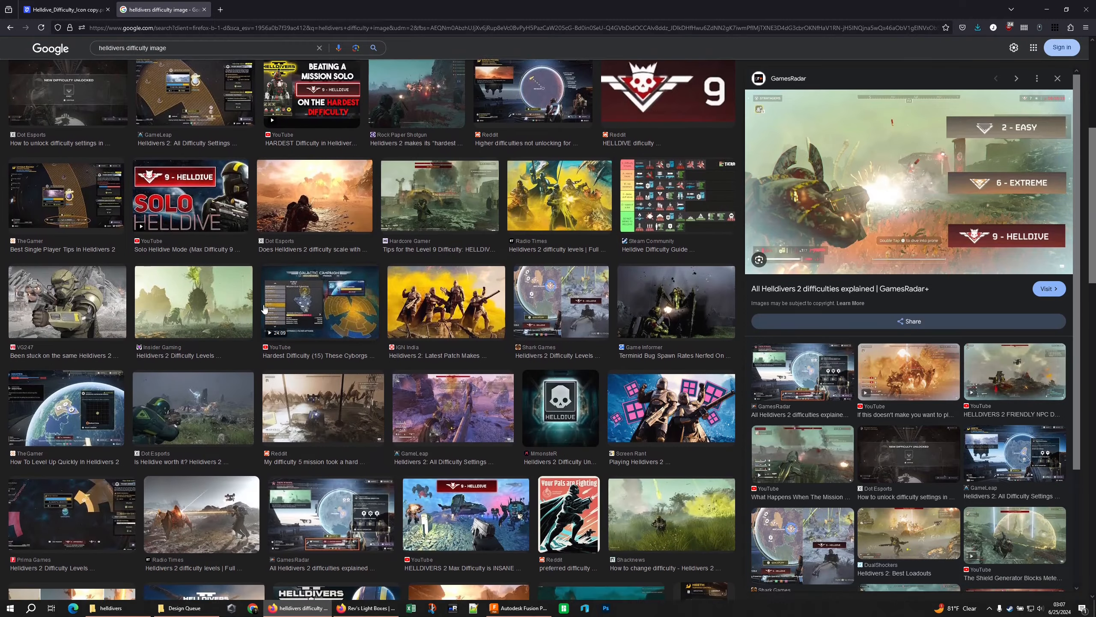
scroll(262, 306, up, 5)
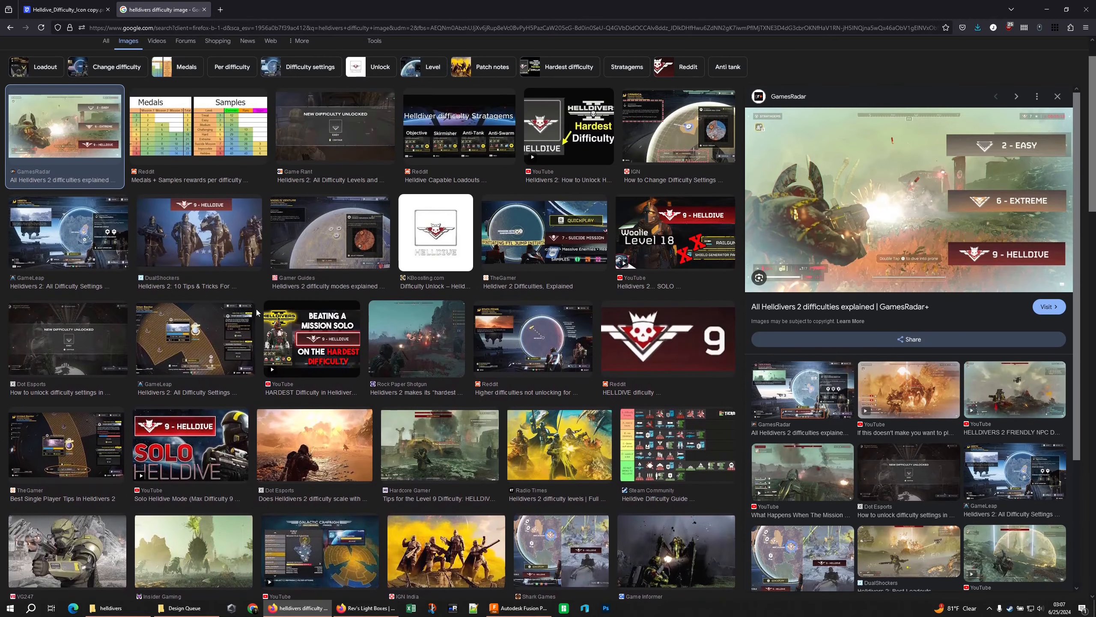
click(184, 431)
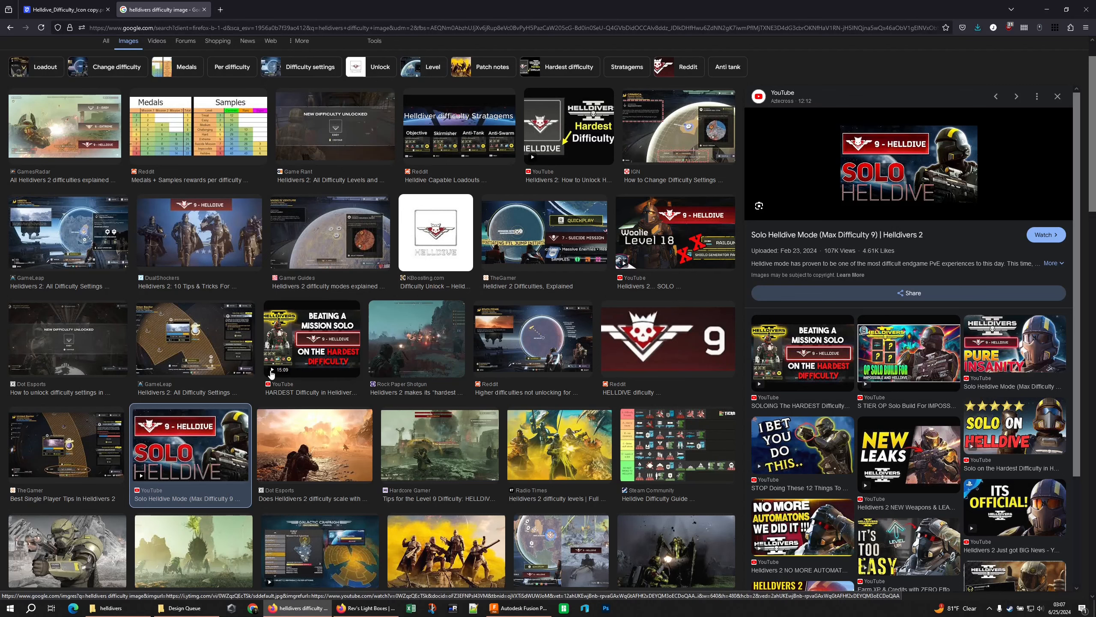
click(307, 348)
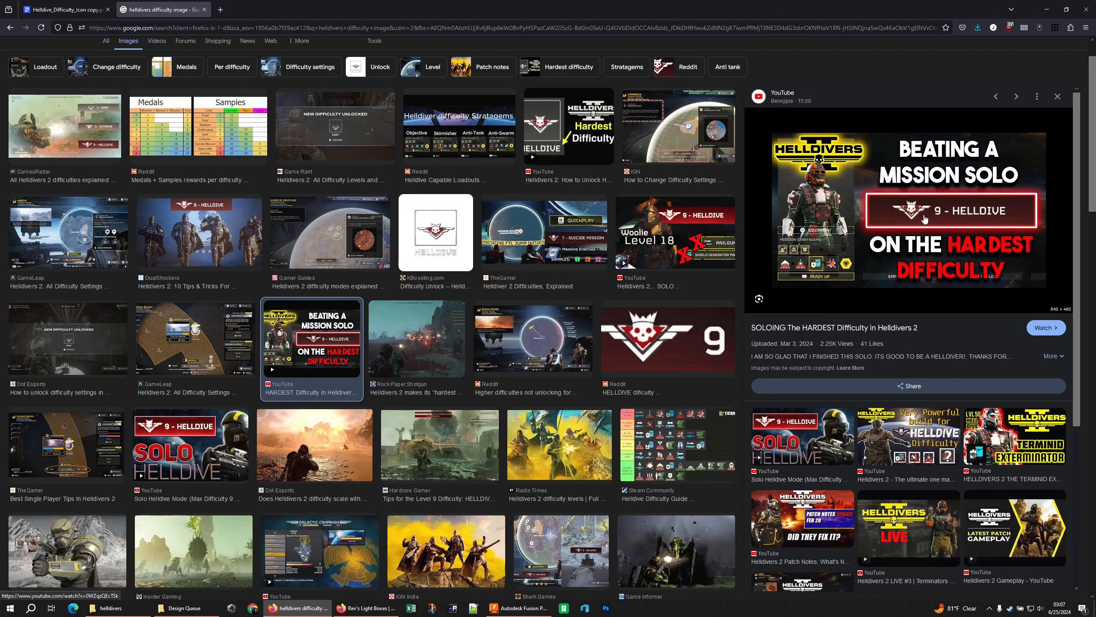
click(431, 228)
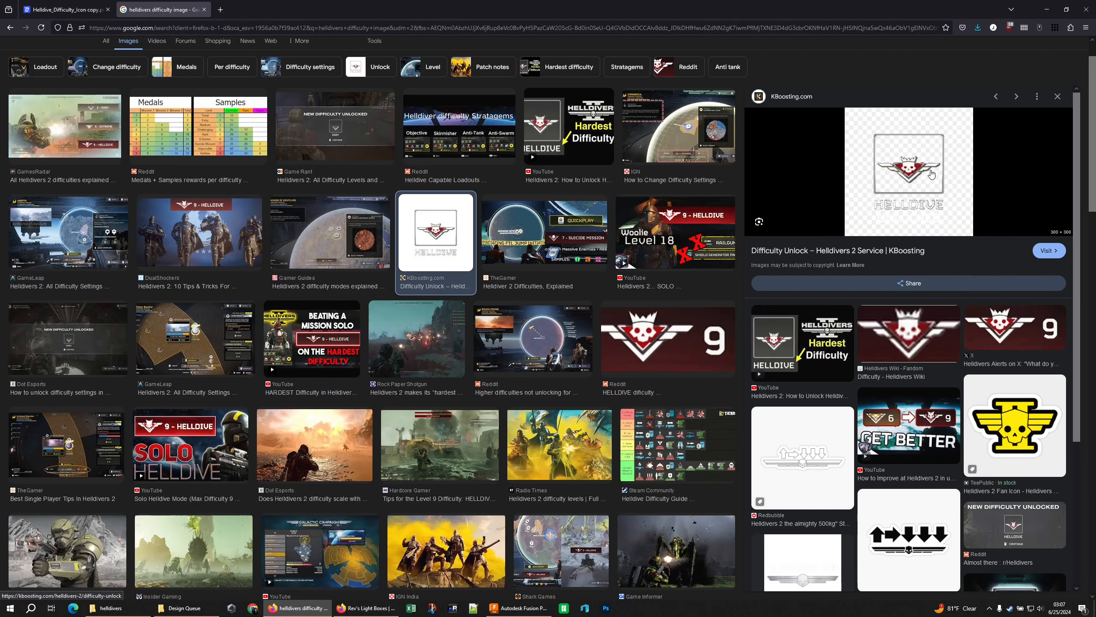
click(1015, 328)
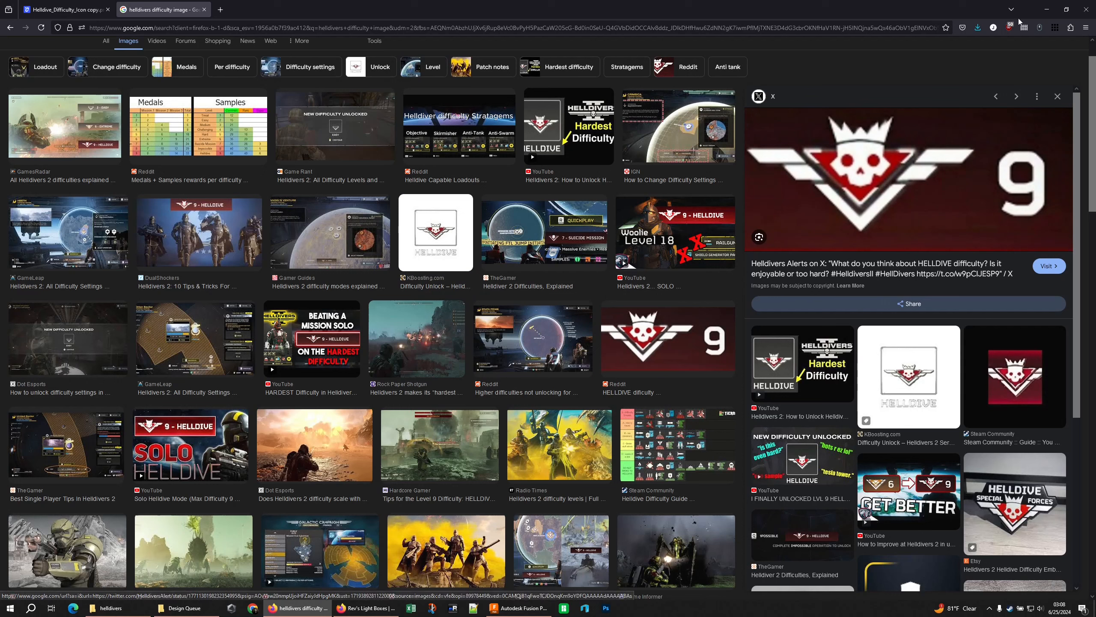
click(1047, 10)
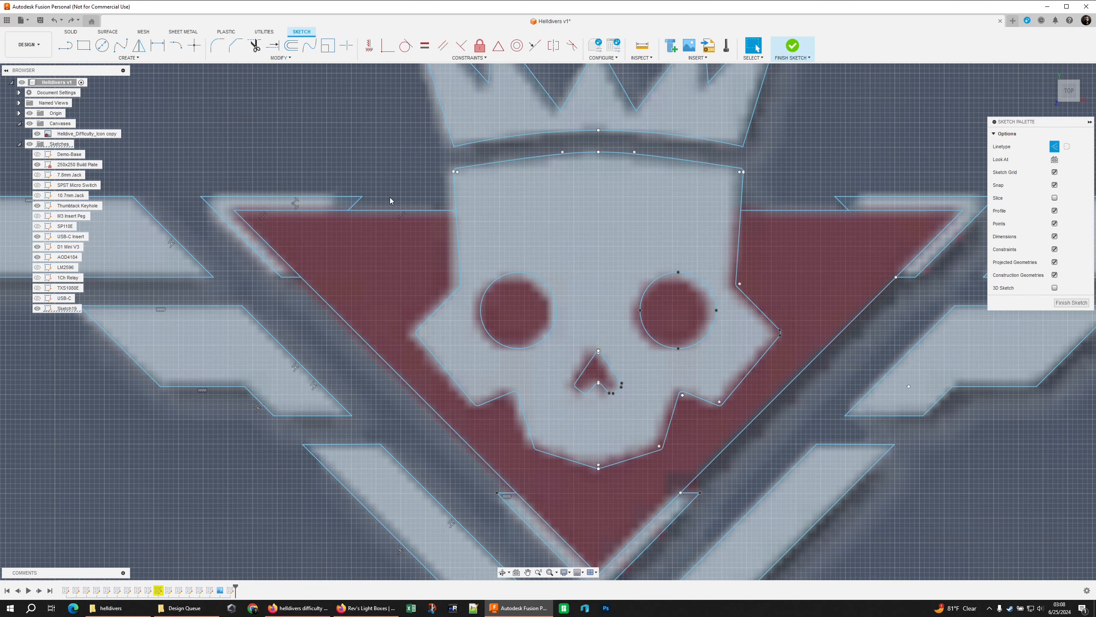
Draw a short vertical line on each wing bracket from the inner end of its diagonal edge up to the bracket's upper edge
middle_drag(390, 198, 419, 201)
key(l)
click(378, 214)
click(391, 200)
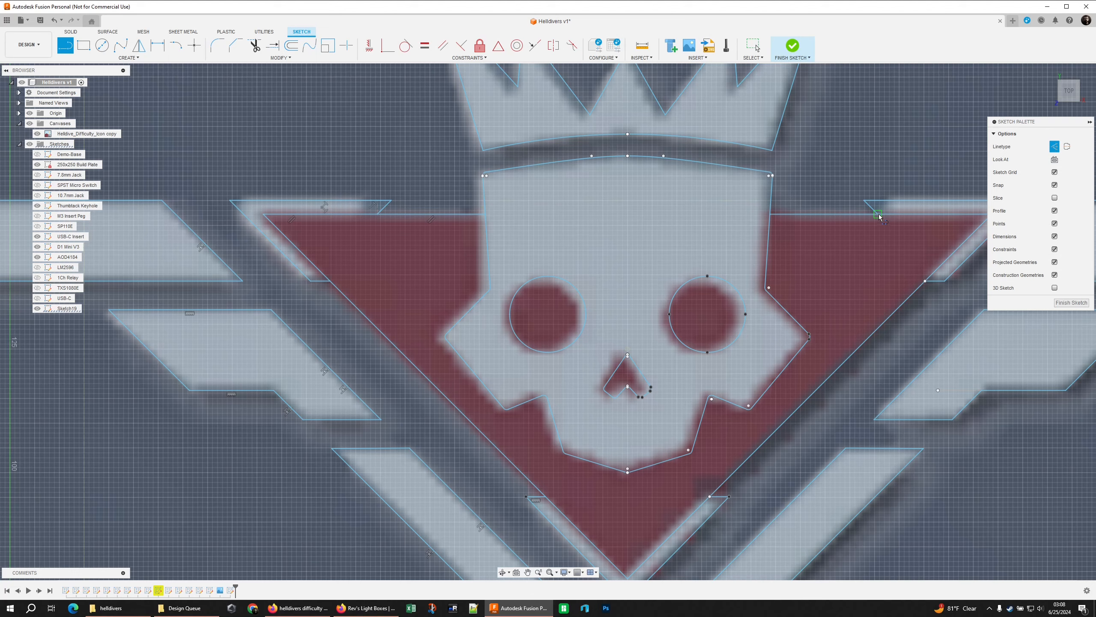
click(878, 214)
click(864, 200)
key(Escape)
Trim the pointed tip off the right wing bracket's inner end, up to the vertical line
scroll(881, 206, up, 5)
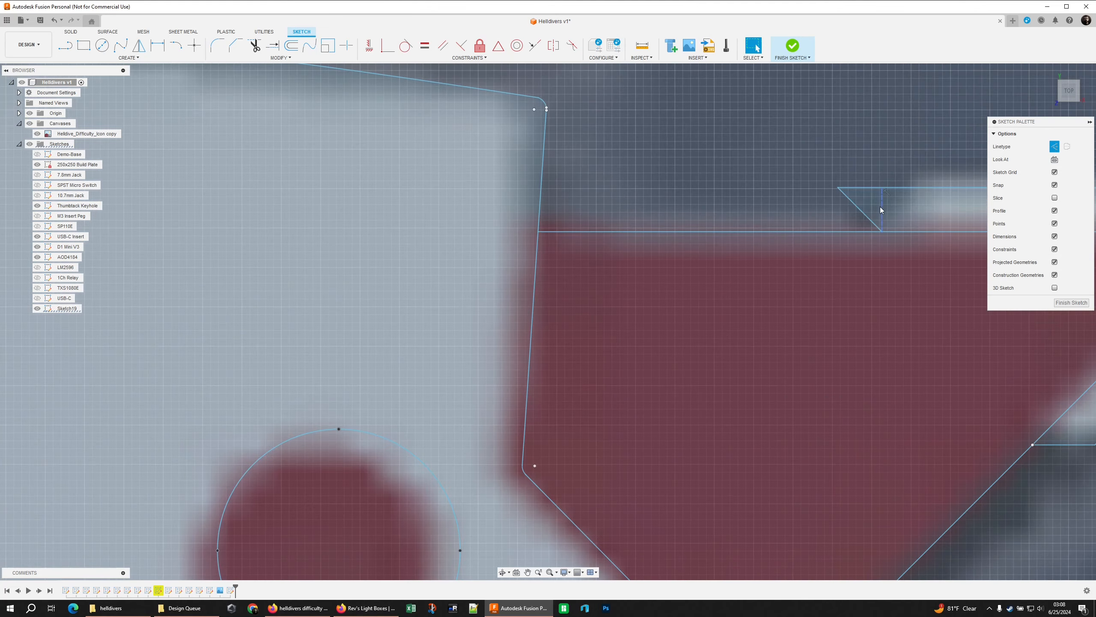
middle_drag(880, 206, 718, 256)
scroll(716, 255, up, 1)
key(t)
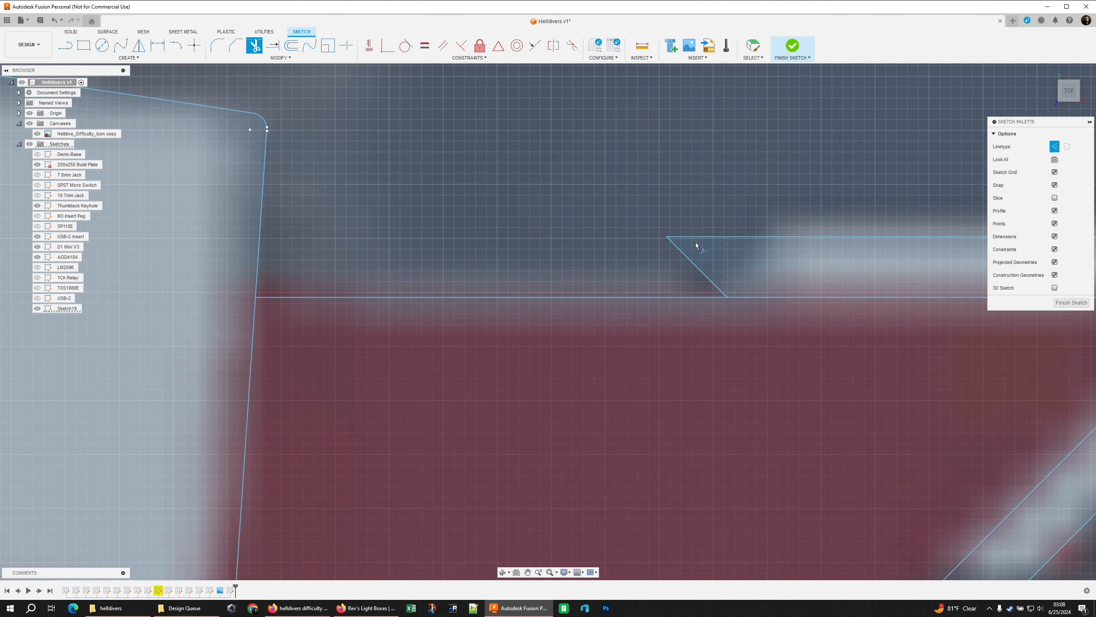
click(697, 236)
key(Escape)
Trim the pointed tip off the left wing bracket's inner end, up to the vertical line
scroll(697, 237, down, 6)
scroll(410, 276, up, 3)
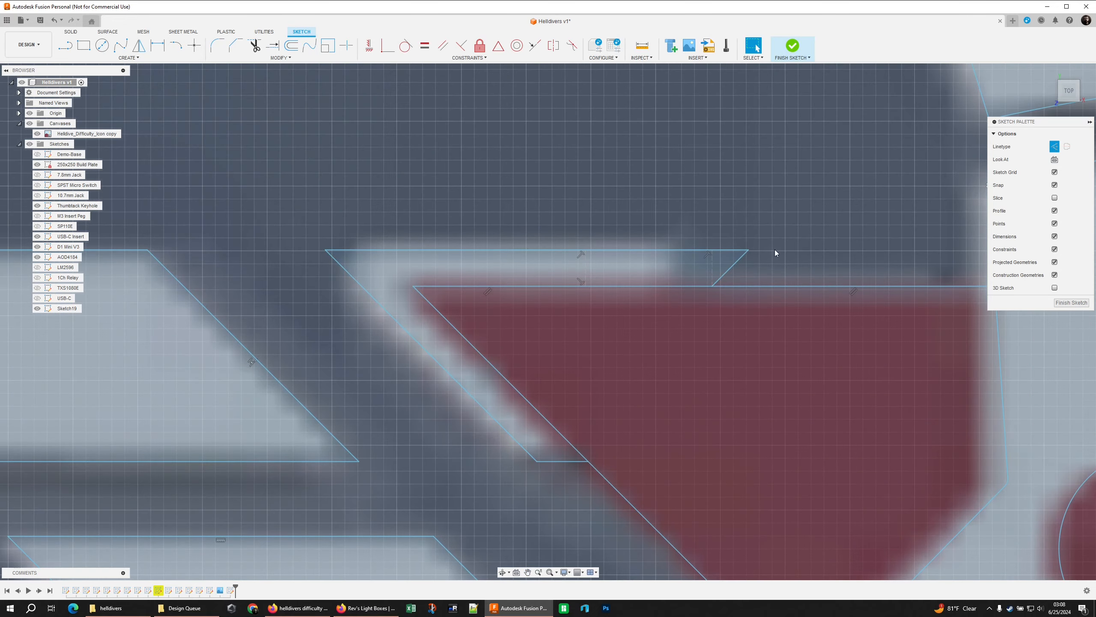
key(t)
click(731, 270)
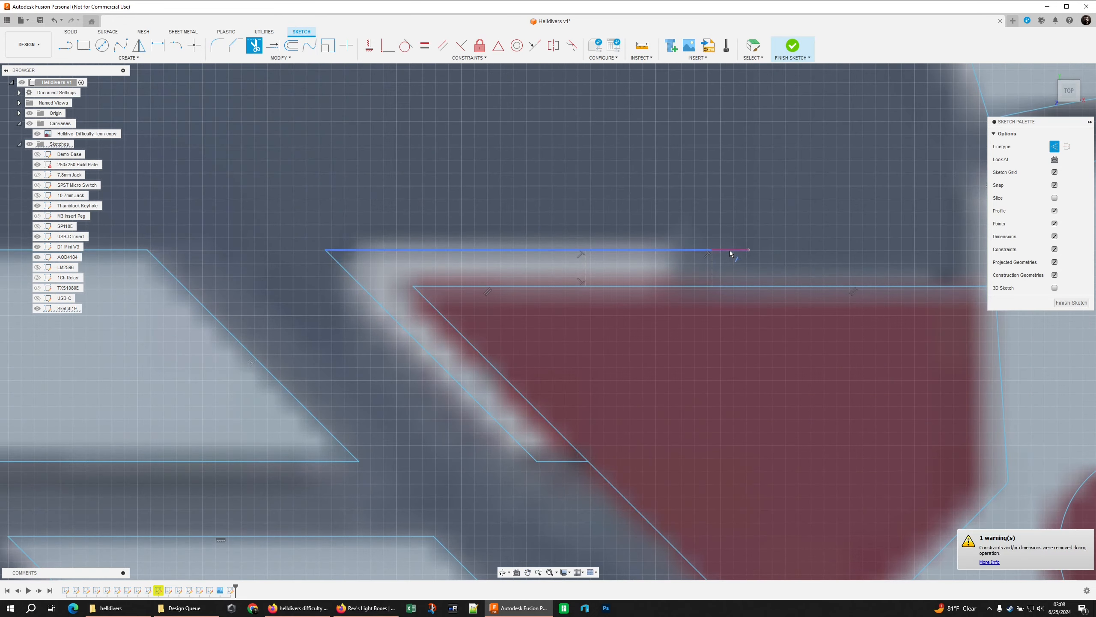
click(717, 268)
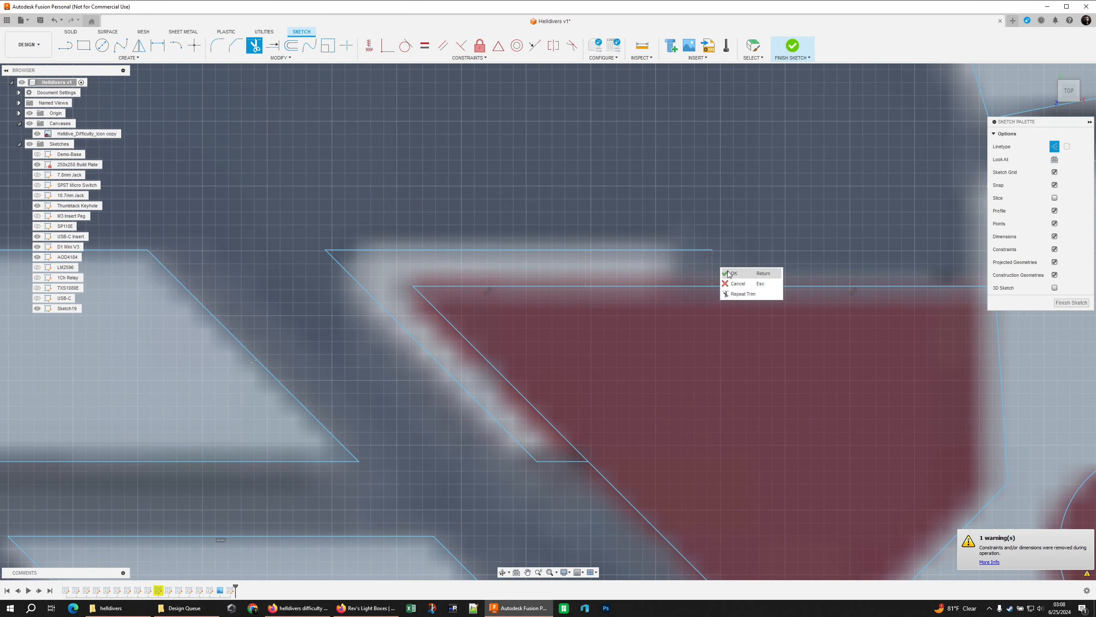
key(Escape)
Finish the emblem sketch and hide the Helldive_Difficulty_Icon copy canvas
scroll(714, 259, down, 5)
scroll(770, 290, up, 8)
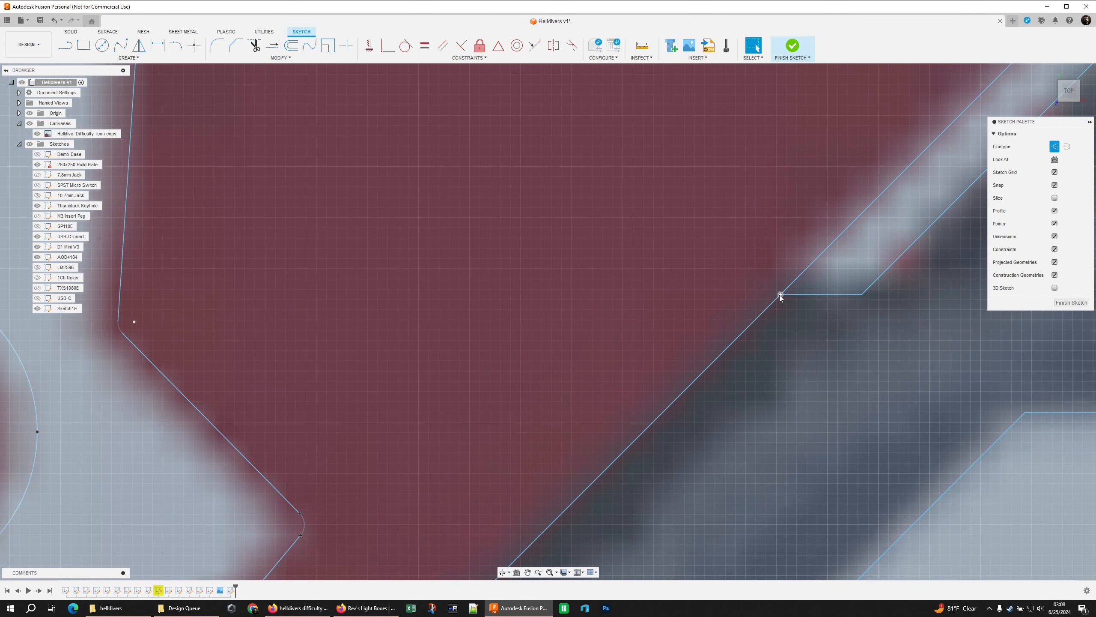
scroll(780, 295, up, 5)
scroll(782, 292, up, 3)
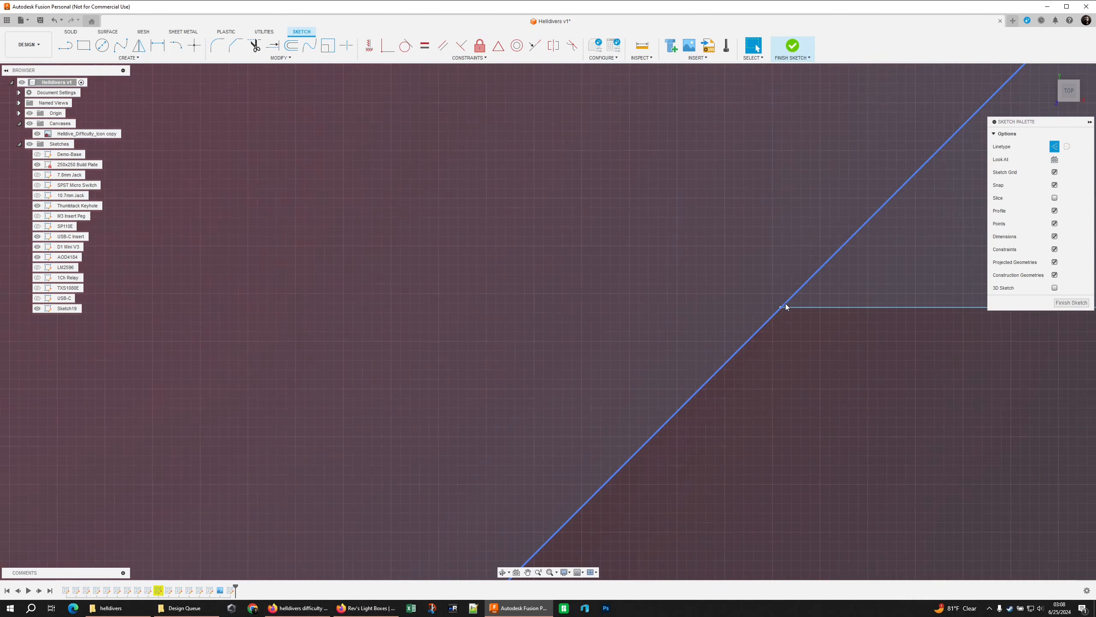
scroll(785, 311, down, 15)
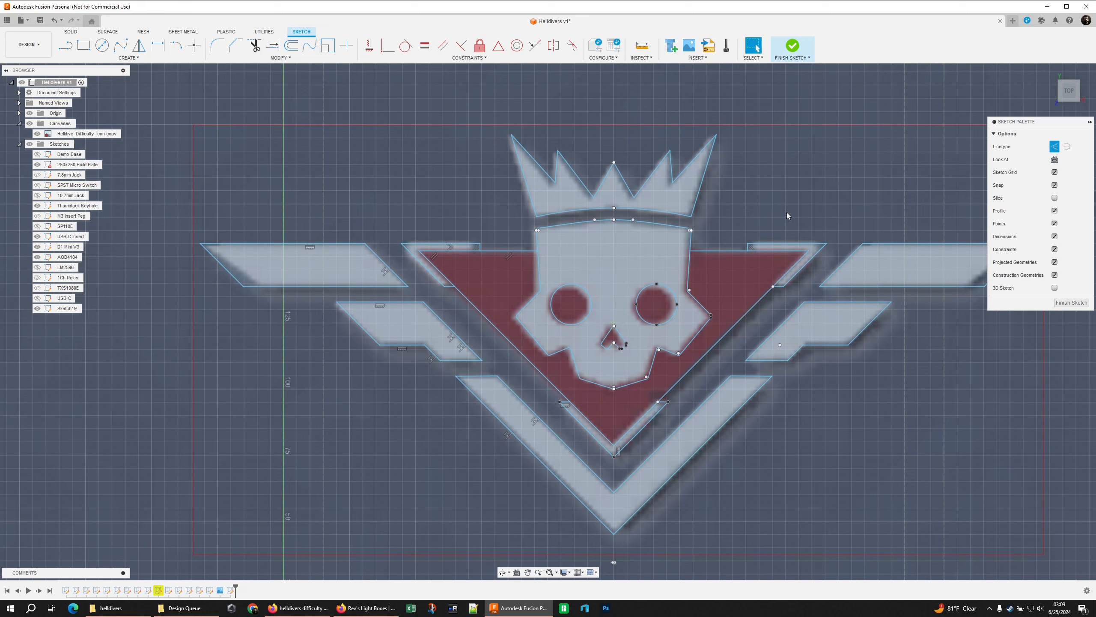
click(1072, 303)
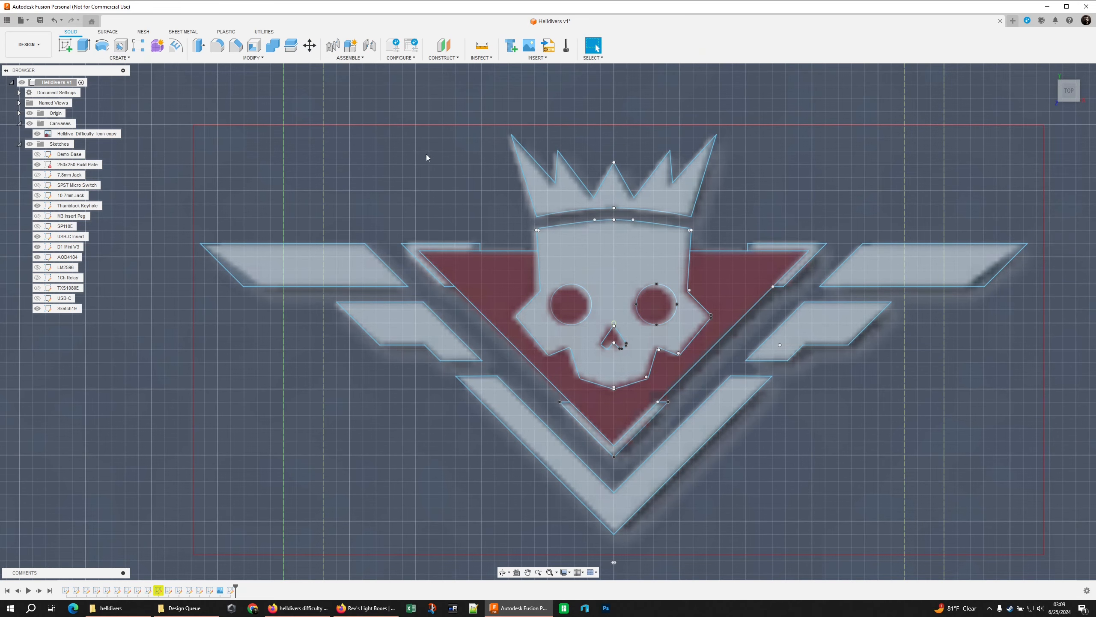
click(37, 133)
click(68, 308)
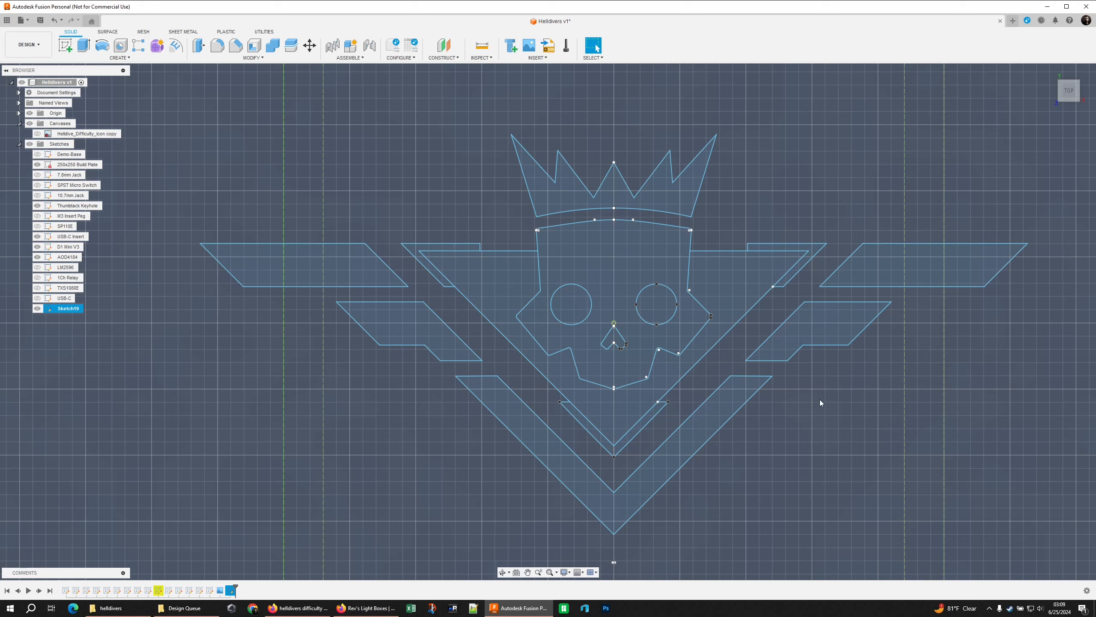
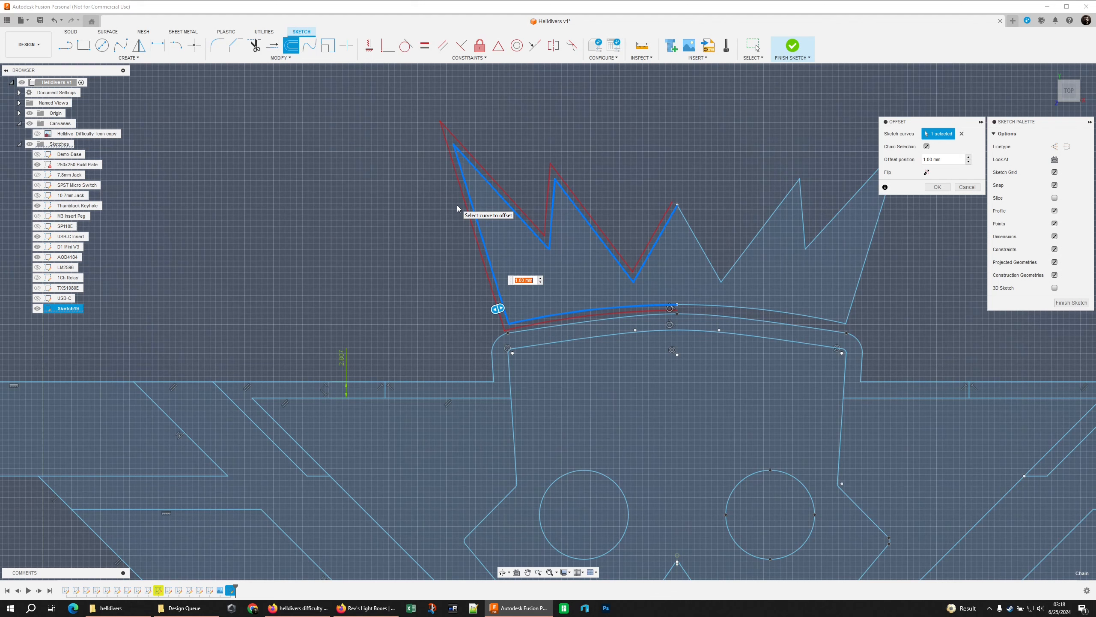
Offset the left half of the crown outline outward twice, by 0.38*5 mm and by 0.38*10 mm
text(0.38*5)
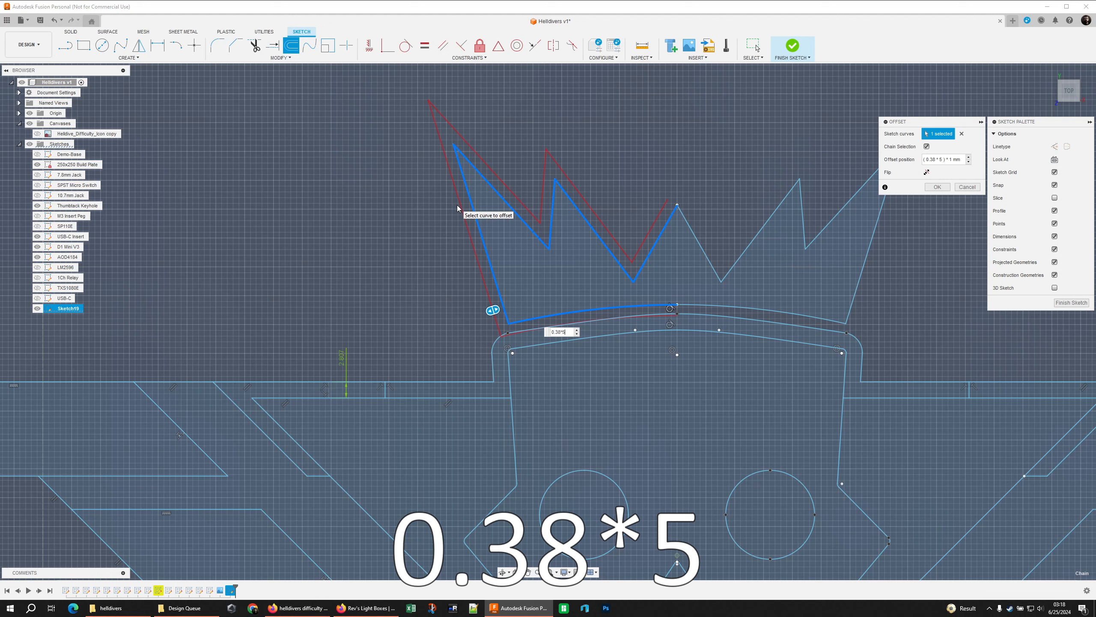
key(Return)
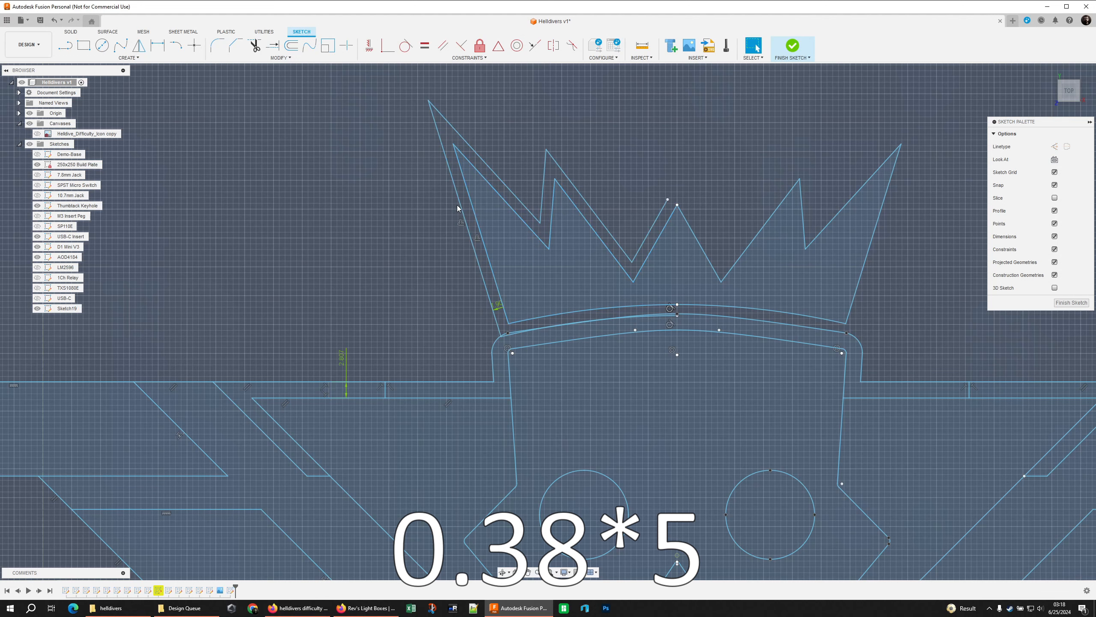
key(o)
click(655, 243)
text(0.38*10)
key(Return)
scroll(305, 391, down, 2)
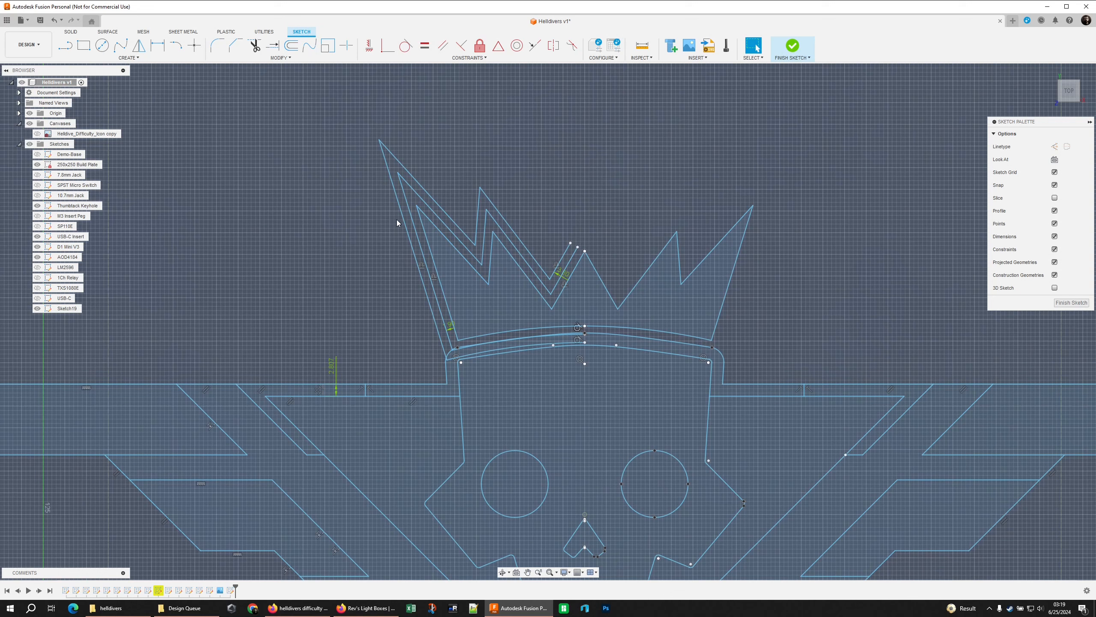
Offset the right half of the crown outline outward by -0.38*5 mm
scroll(428, 336, up, 1)
key(o)
click(615, 271)
text(0.38)
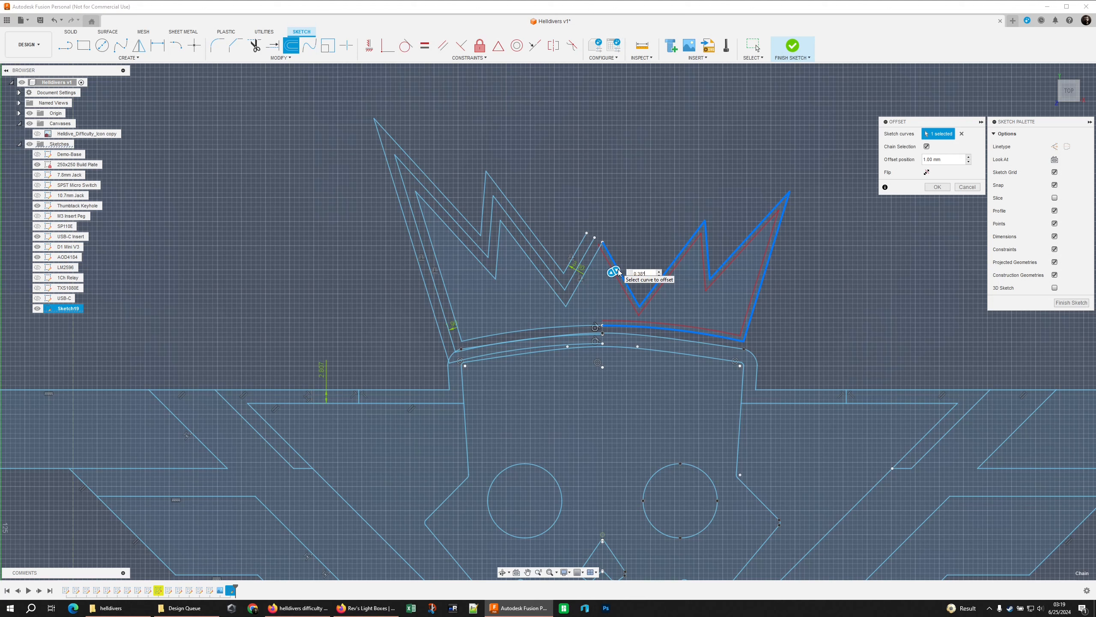
text(*5)
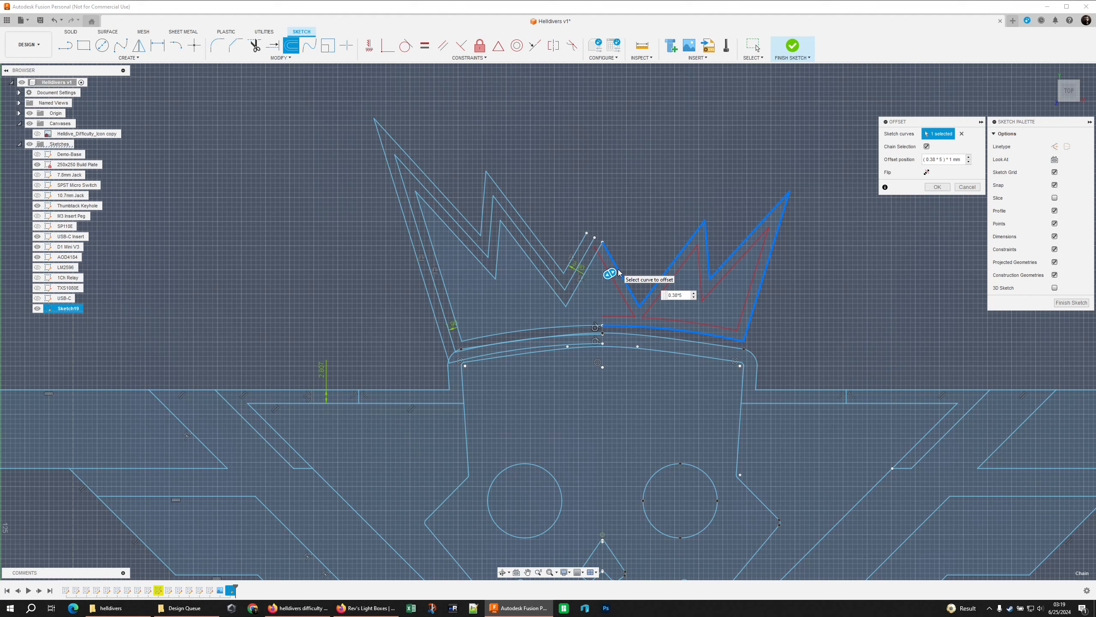
key(Home)
text(-)
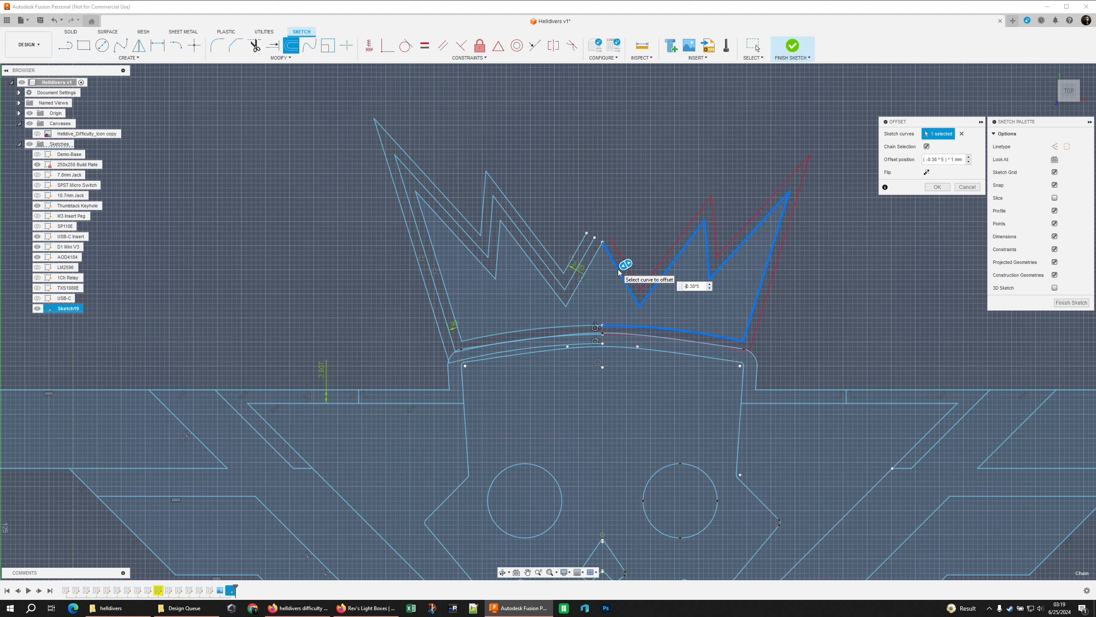
key(Return)
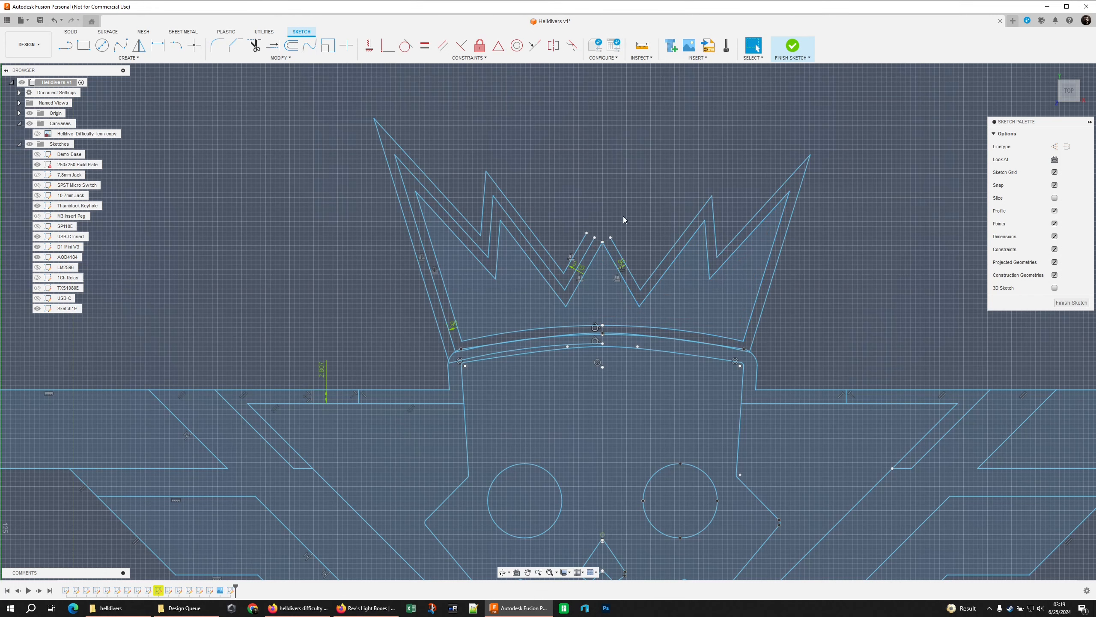
Add a second outward offset of the crown's right half at -0.38*10 mm
key(o)
click(626, 287)
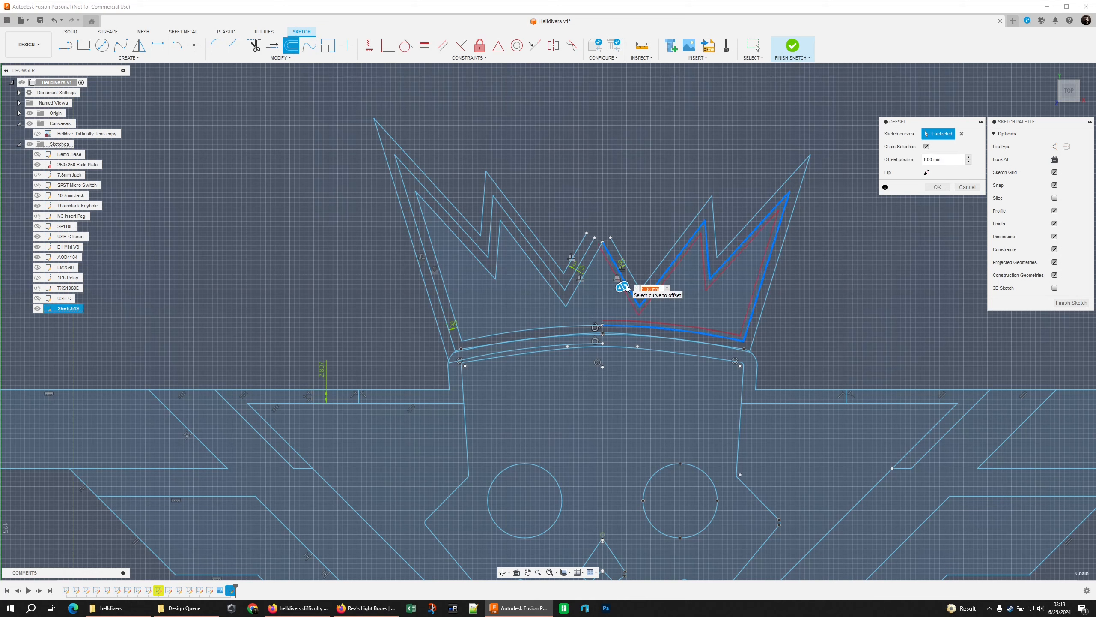
text(0.38*10)
key(Home)
text(-)
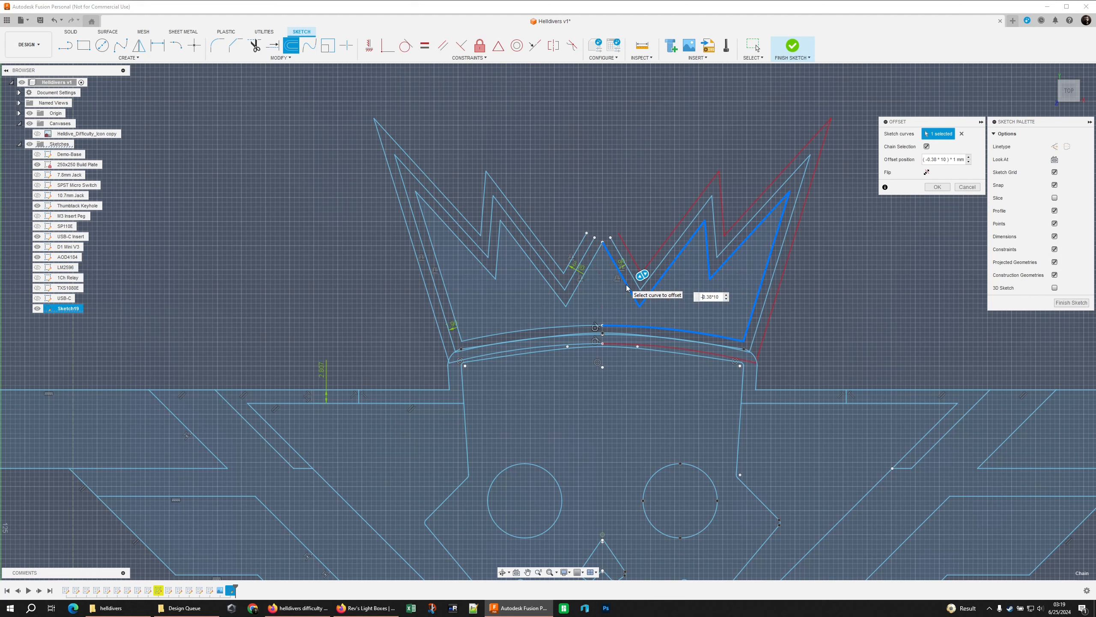
key(Return)
scroll(511, 190, down, 5)
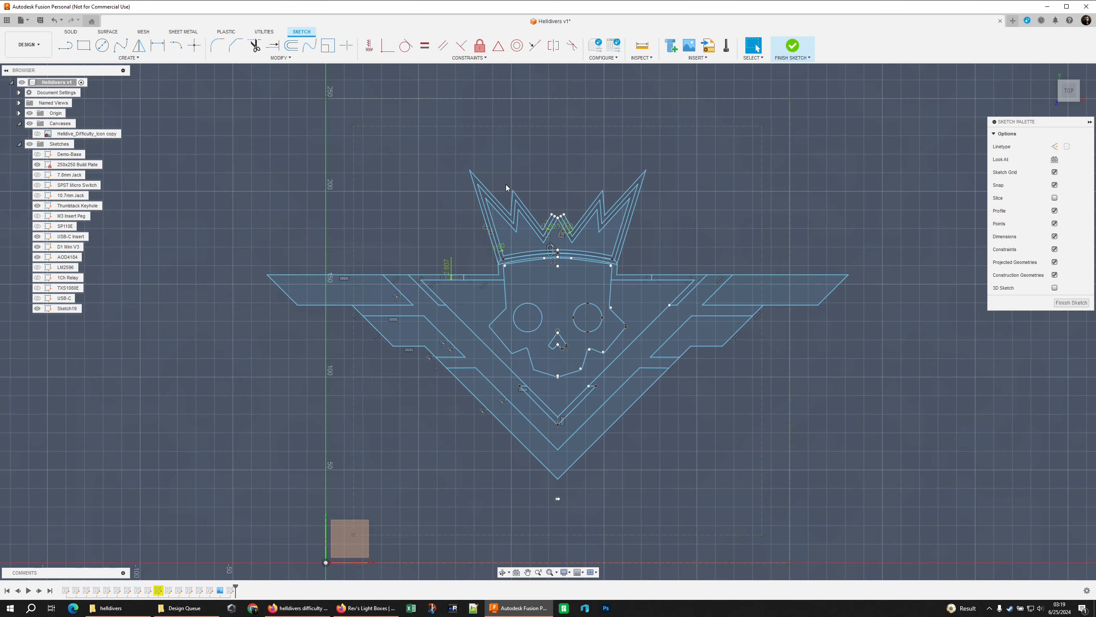
Extend both halves of the inner crown offset until they meet in a point above the centre peak
scroll(500, 186, up, 5)
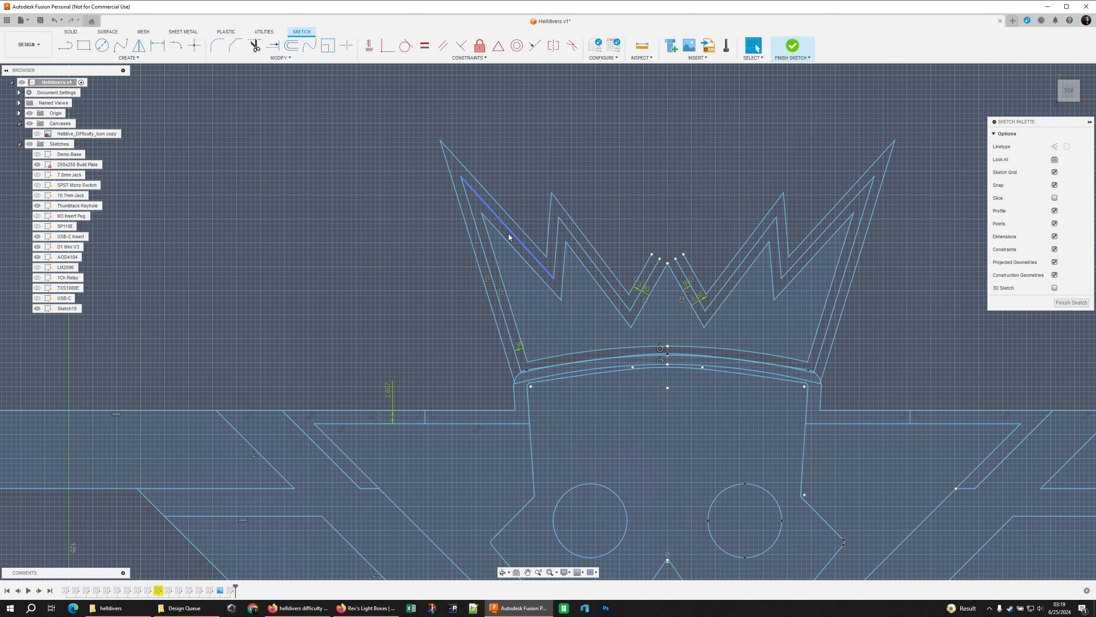
click(555, 319)
click(474, 197)
click(273, 45)
click(658, 262)
click(661, 258)
click(676, 261)
click(674, 255)
Extend both halves of the outer crown offset until they meet in a point above the centre peak
click(686, 259)
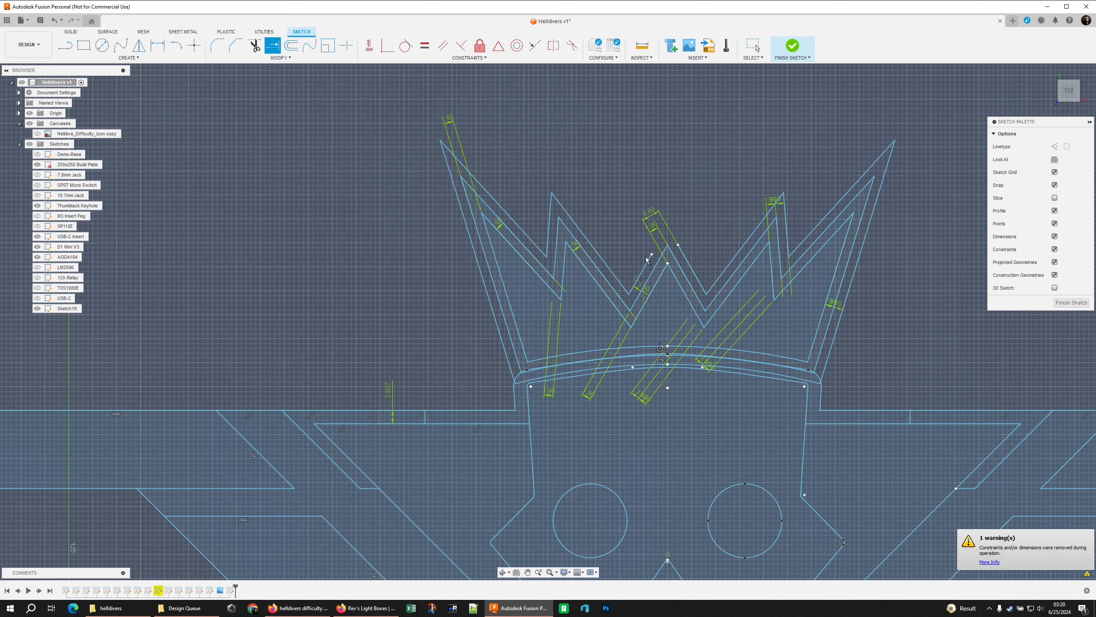
click(648, 260)
click(681, 254)
click(653, 255)
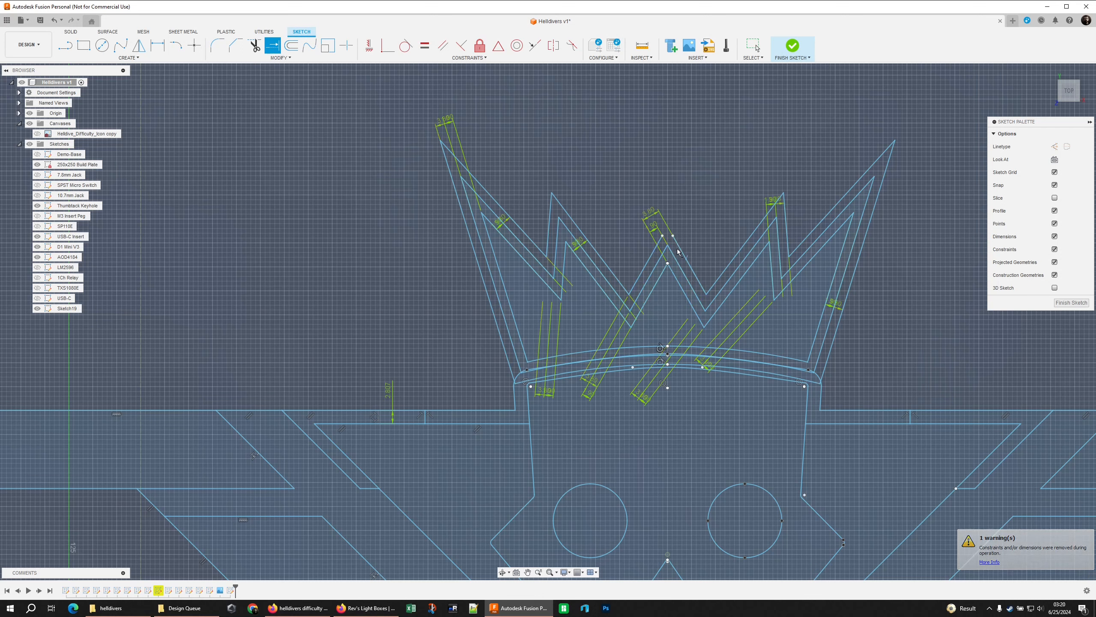
click(677, 242)
click(657, 244)
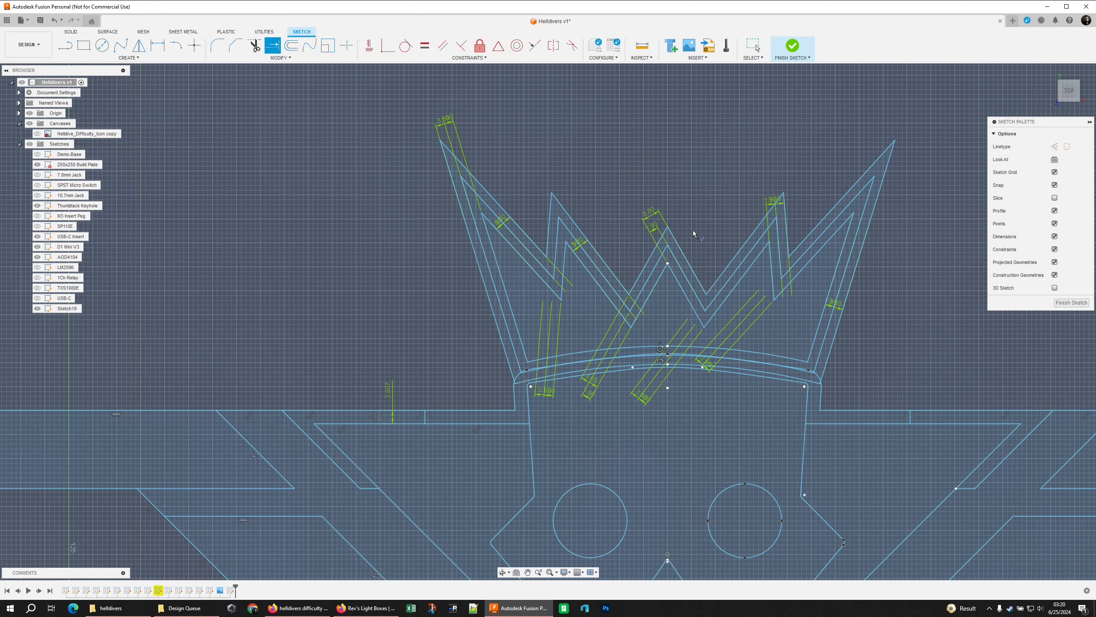
key(Escape)
click(683, 260)
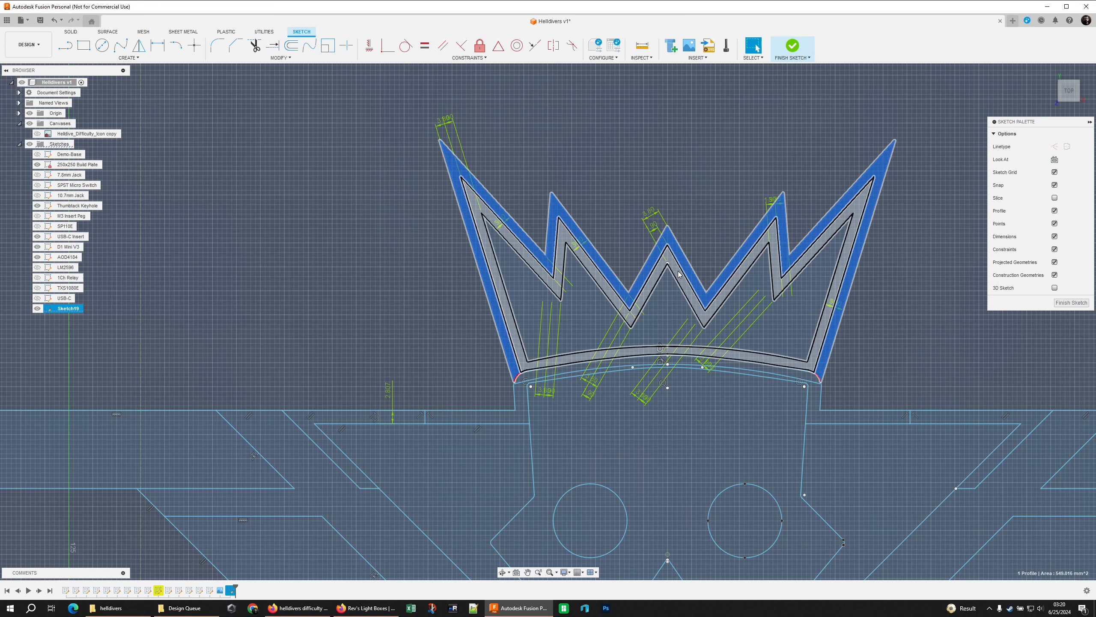
click(682, 281)
Offset the outline over the skull's top and its adjoining horizontal shoulders outward twice, by 1.9 mm and by 0.38*10 mm
key(o)
click(864, 349)
text(1.9)
key(Return)
key(o)
click(864, 348)
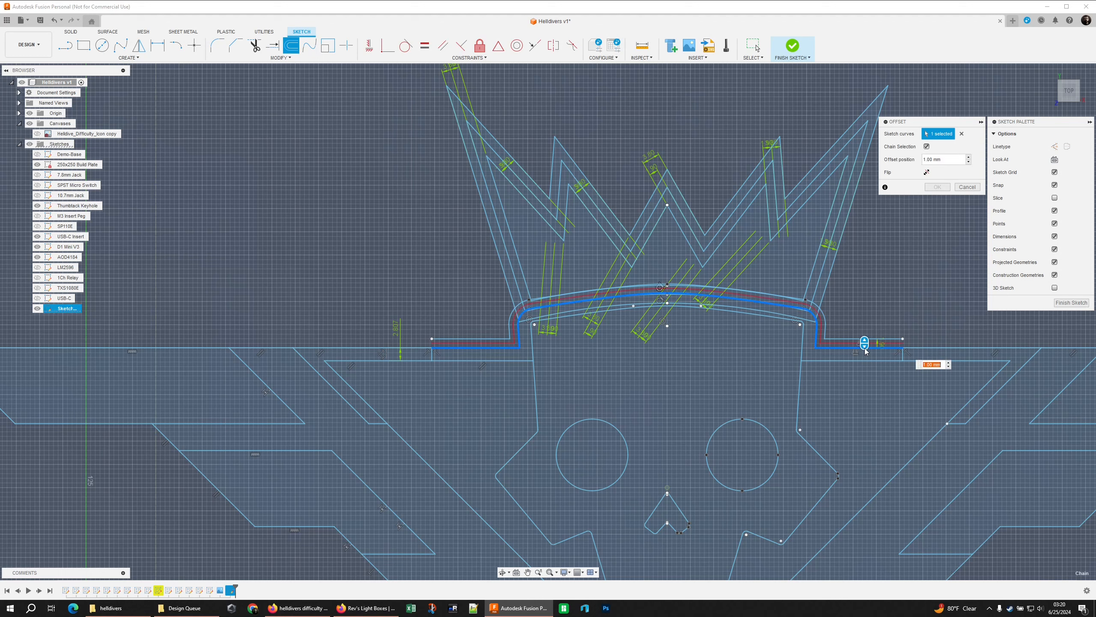
text(0.38*1)
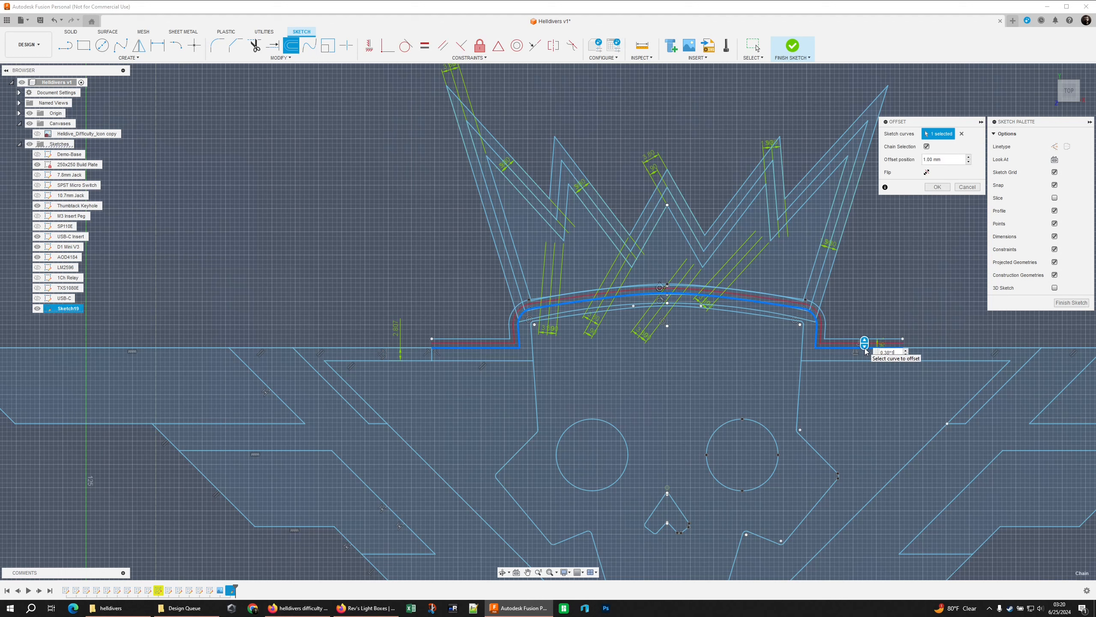
text(0)
key(Return)
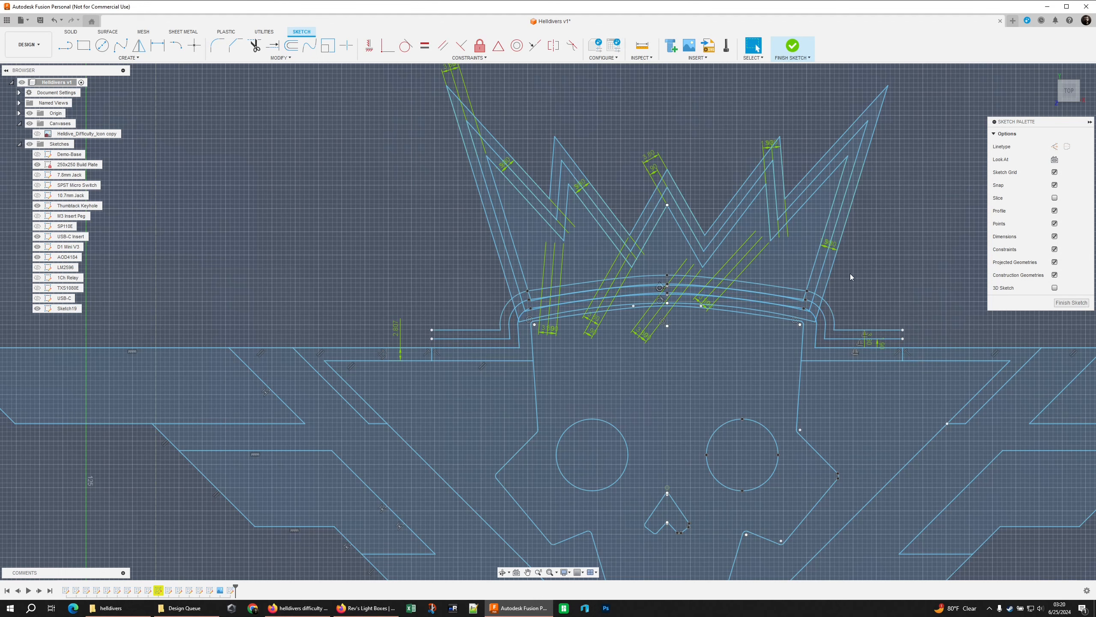
Trim the overlapping offset arcs and crown edge ends where the crown meets the skull's left shoulder
scroll(505, 292, up, 6)
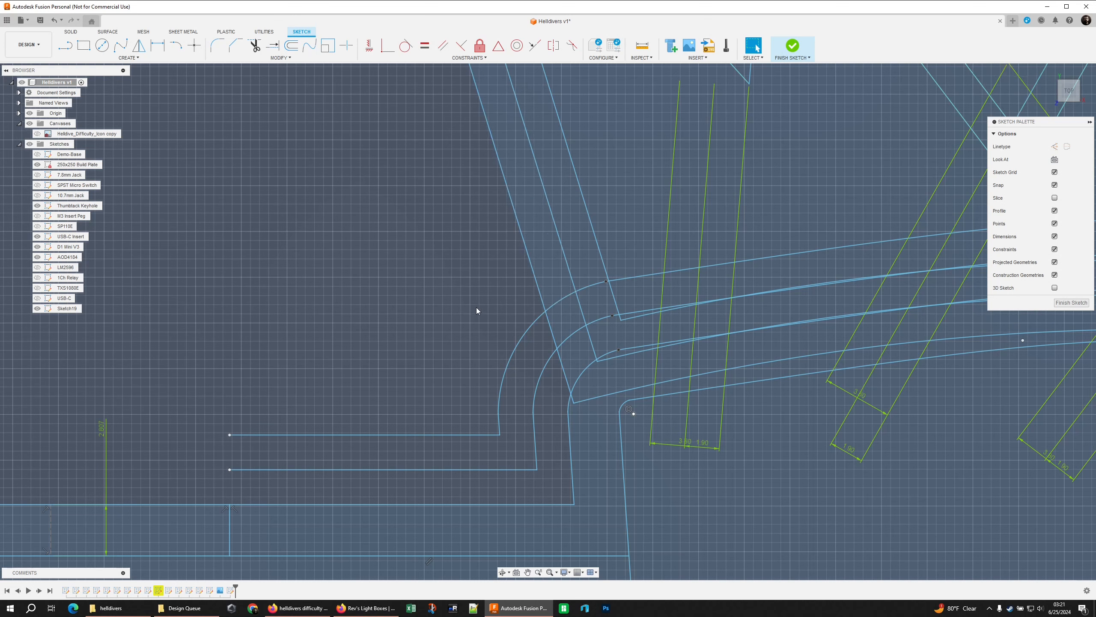
key(t)
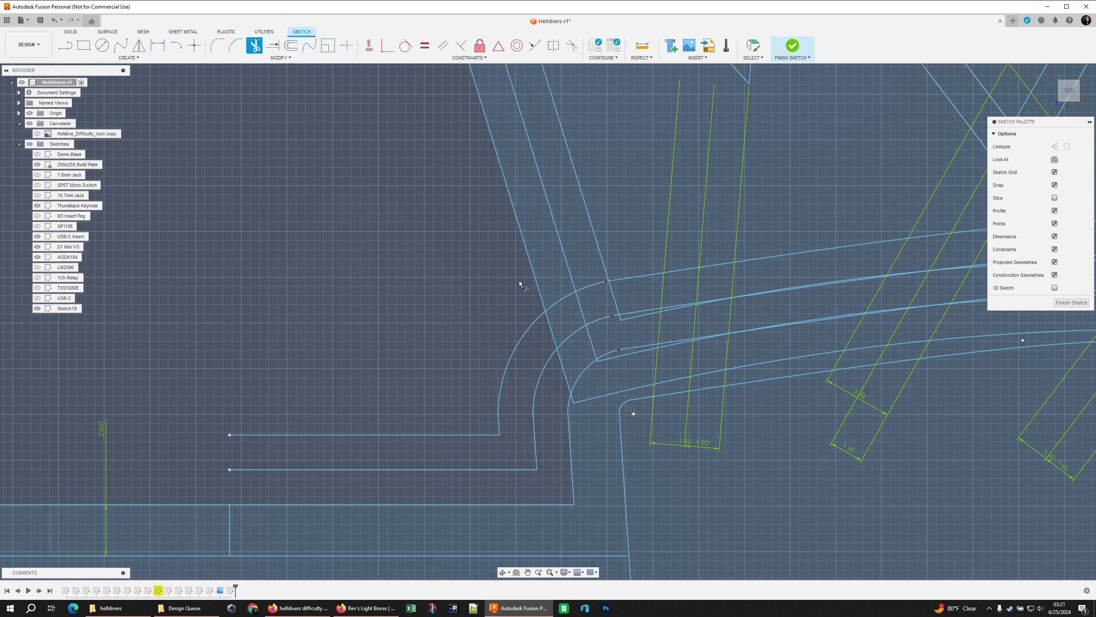
click(564, 301)
click(547, 334)
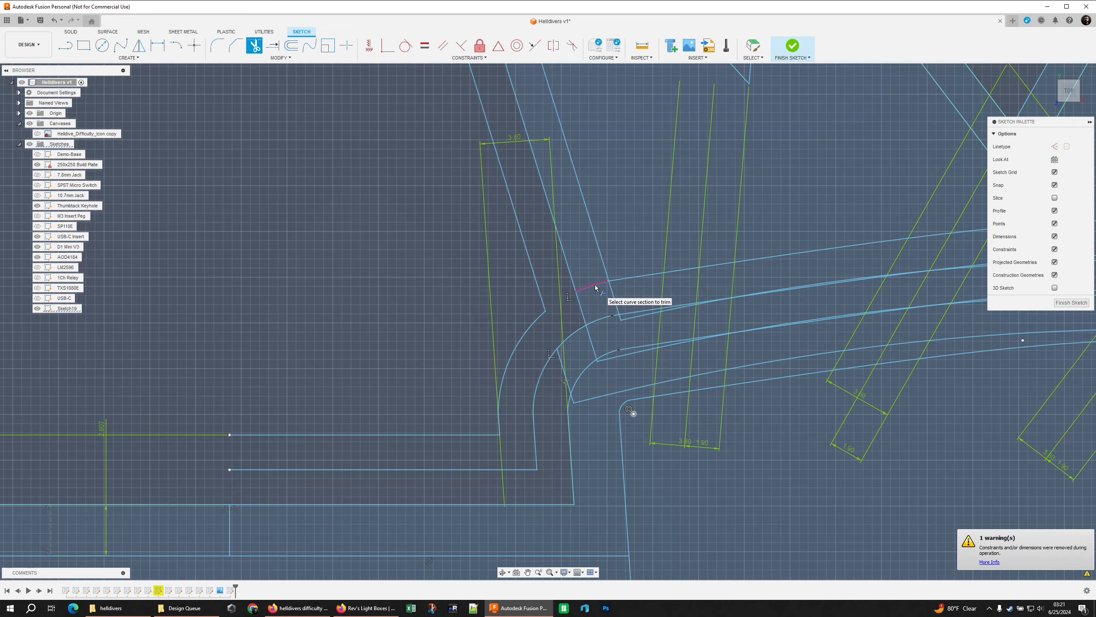
scroll(604, 287, up, 3)
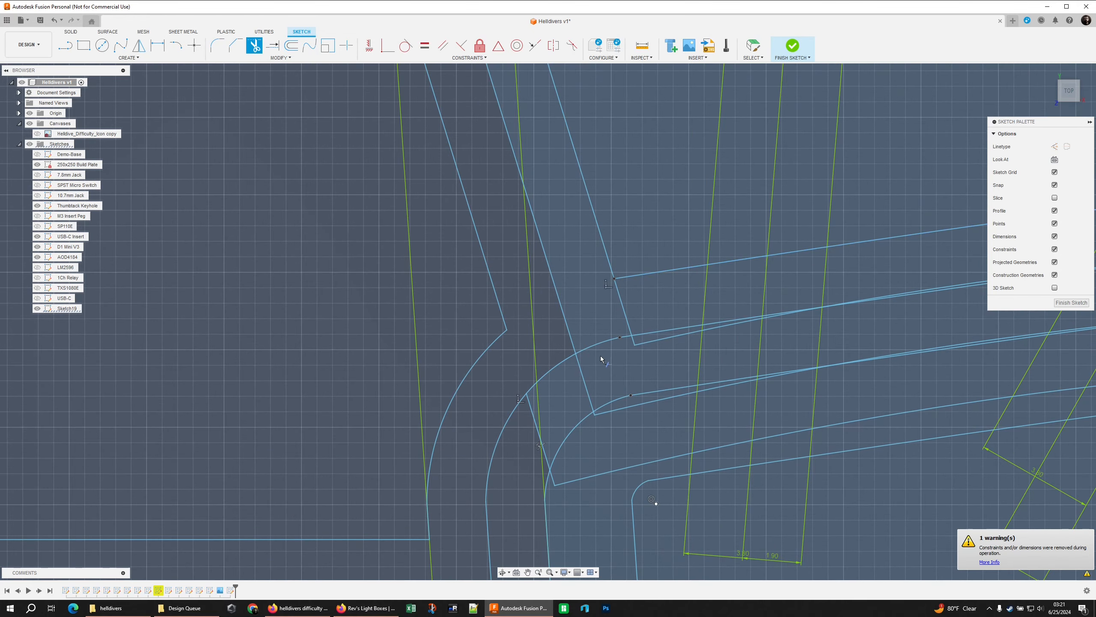
click(607, 344)
click(624, 340)
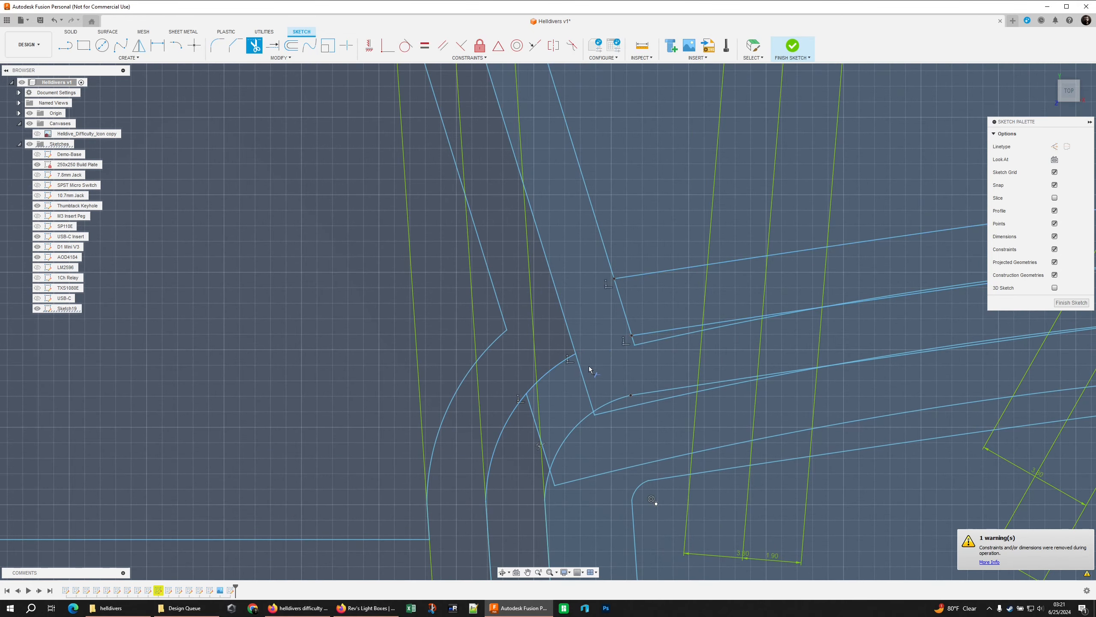
click(583, 379)
click(535, 419)
scroll(565, 389, down, 5)
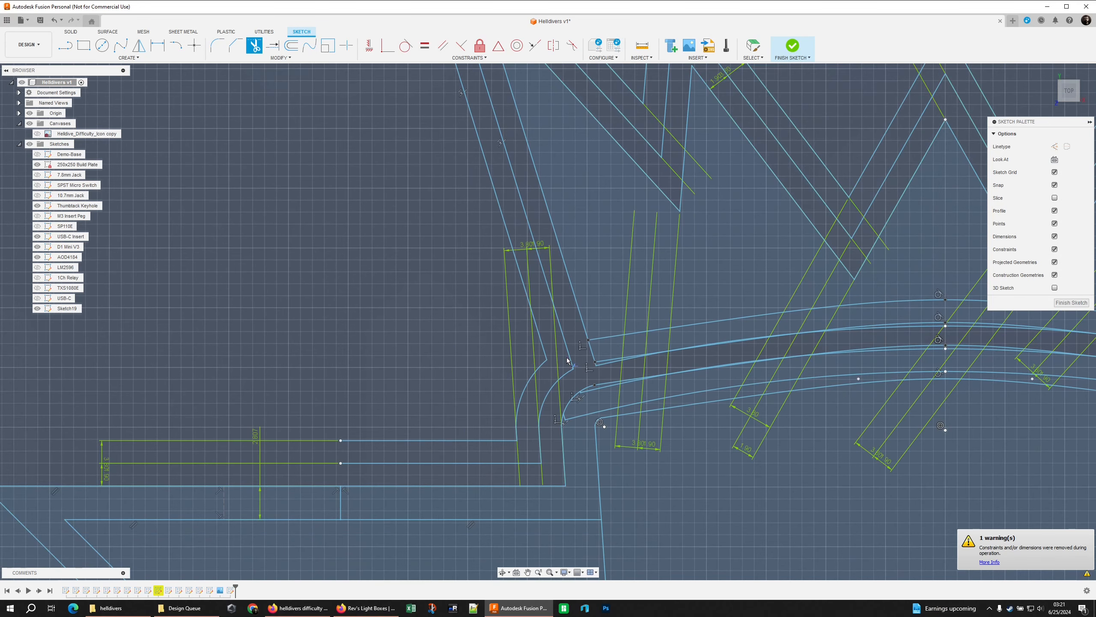
scroll(625, 366, up, 3)
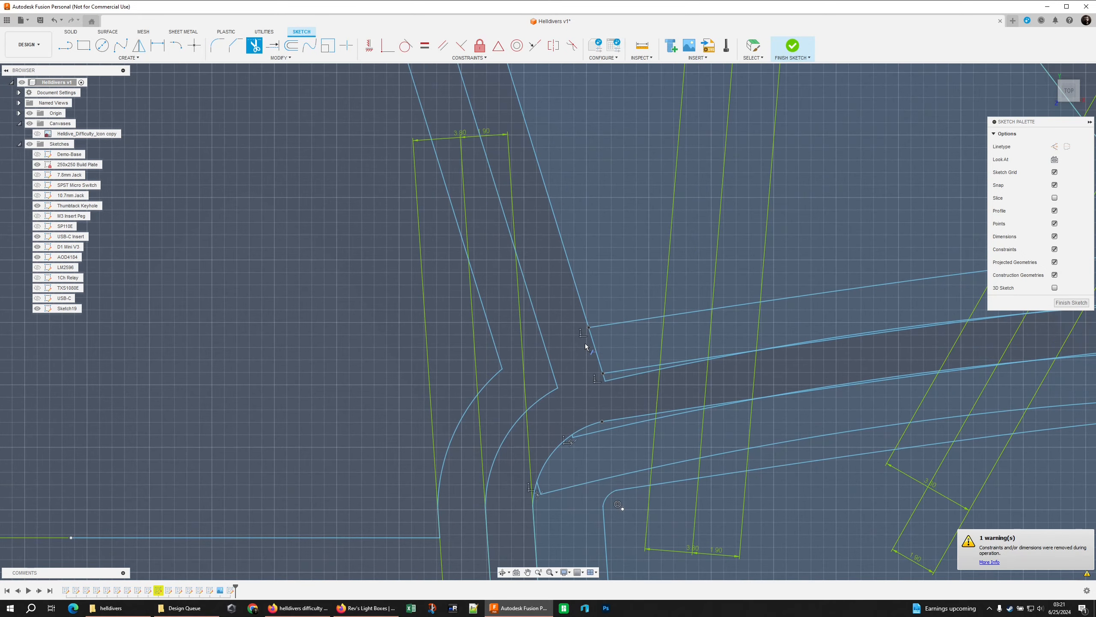
Trim the overlapping offset arcs and crown edge ends where the crown meets the skull's right shoulder
scroll(675, 365, down, 5)
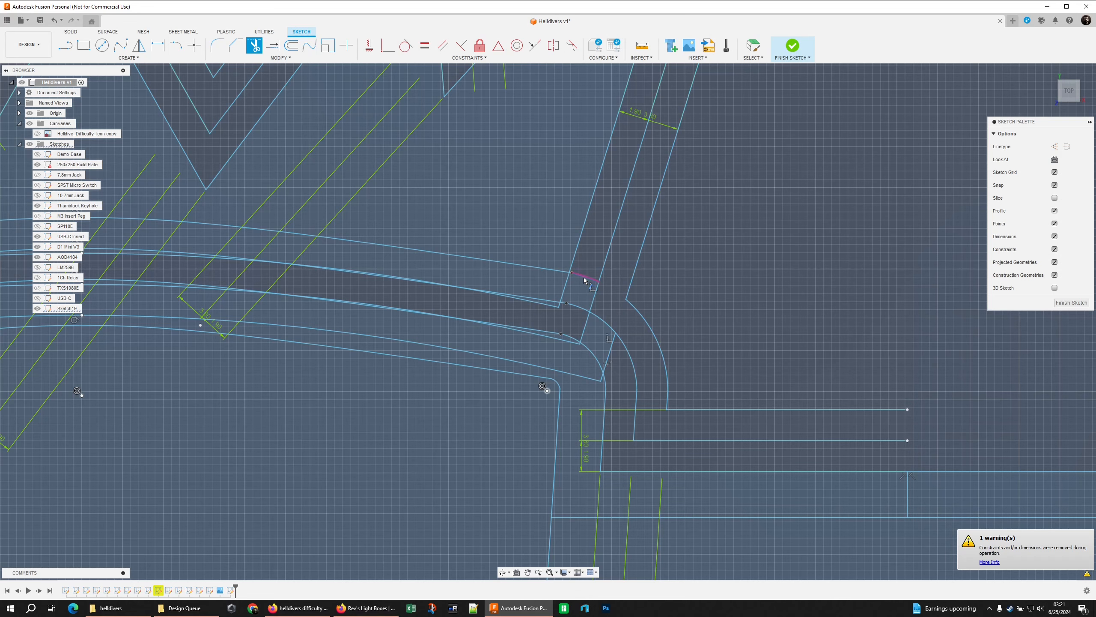
click(587, 285)
click(581, 317)
click(582, 320)
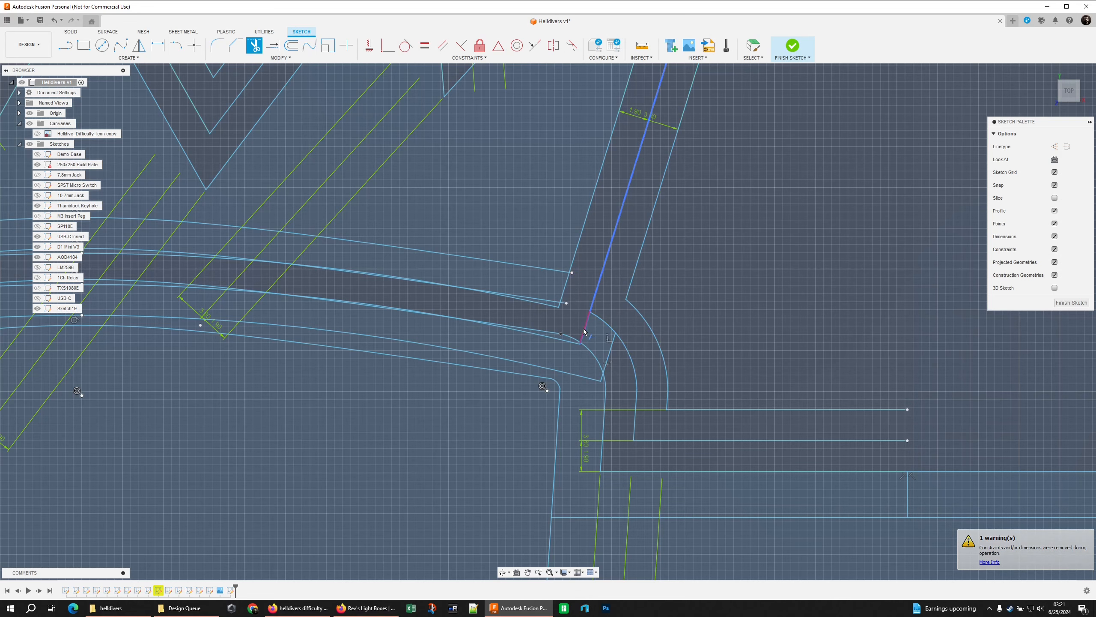
scroll(593, 341, up, 3)
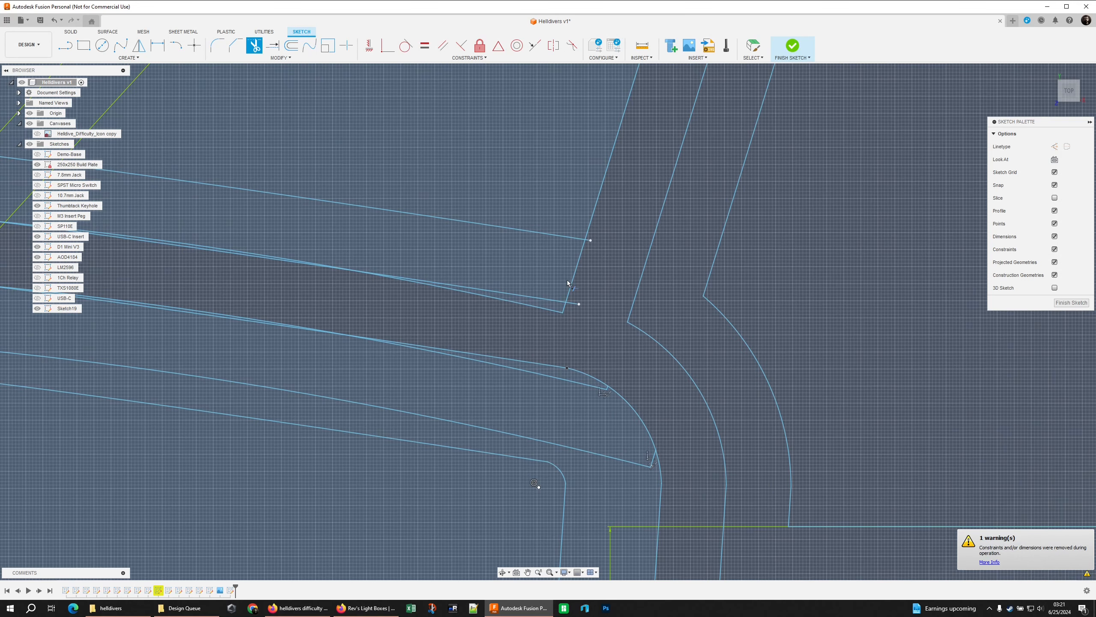
scroll(587, 250, down, 5)
Delete the leftover uppermost offset curve that spans the inside of the crown's base
key(Escape)
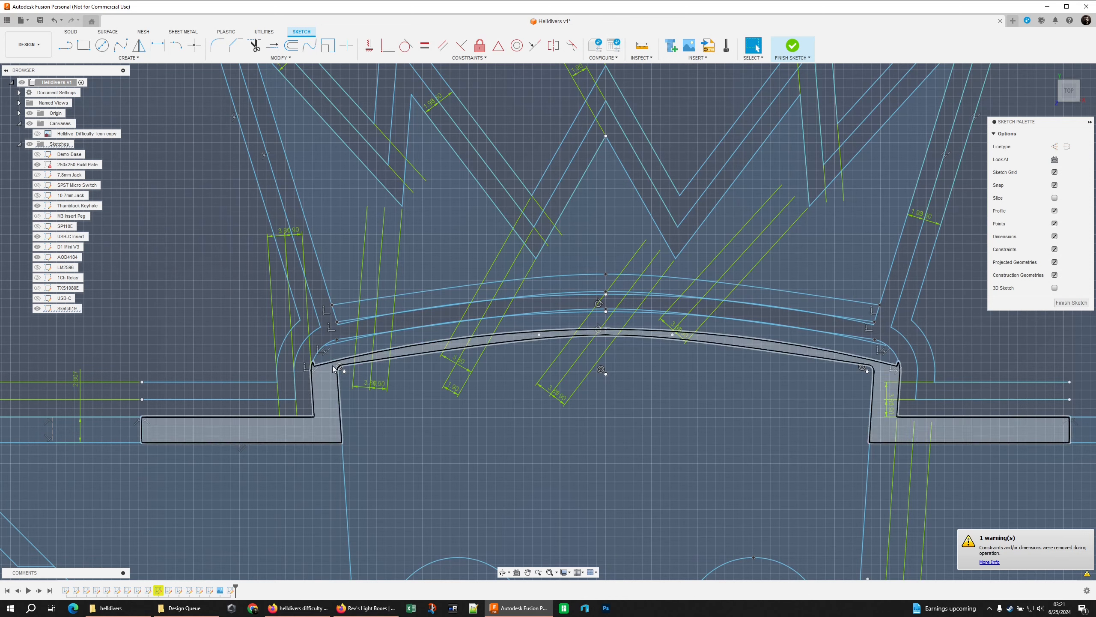
click(401, 298)
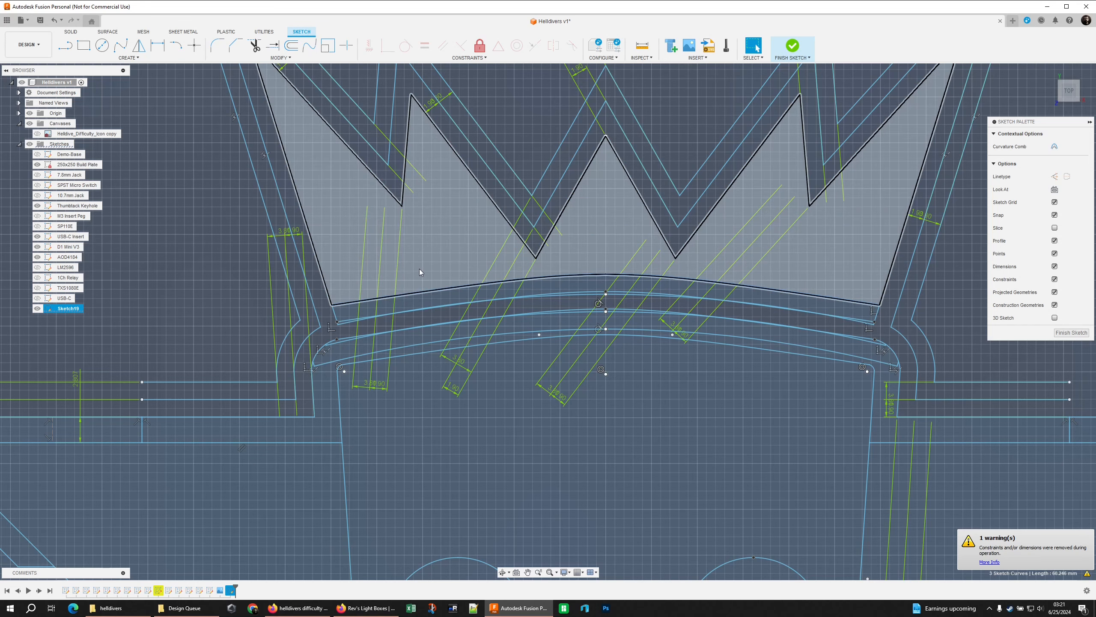
key(Delete)
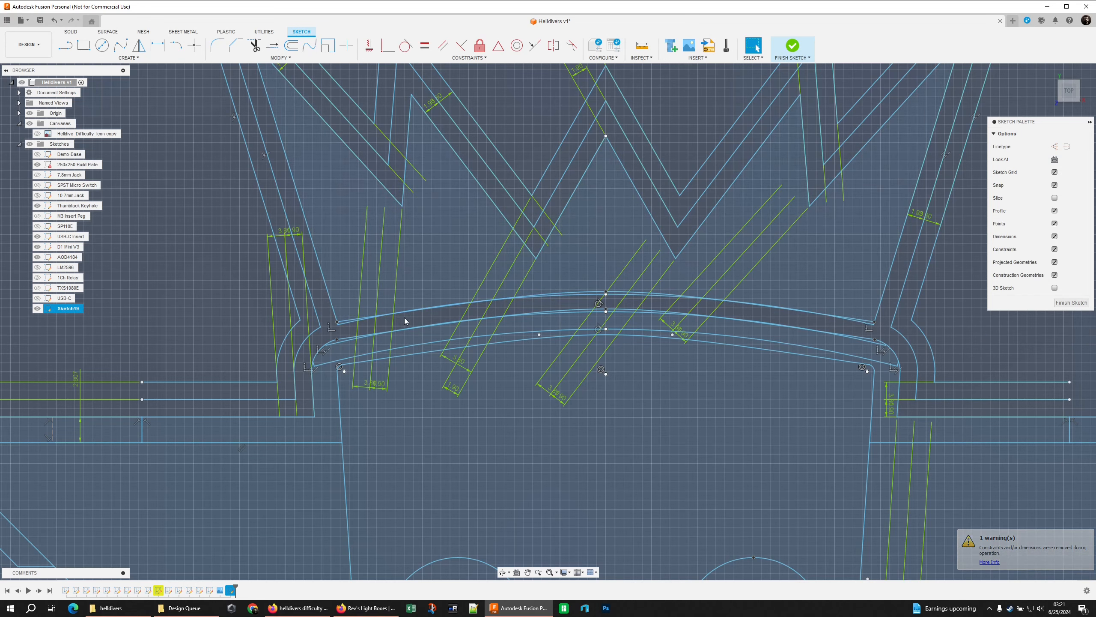
Delete the duplicate curves that overlap the crown's curved base line and the offset curve just beneath it
scroll(347, 324, up, 8)
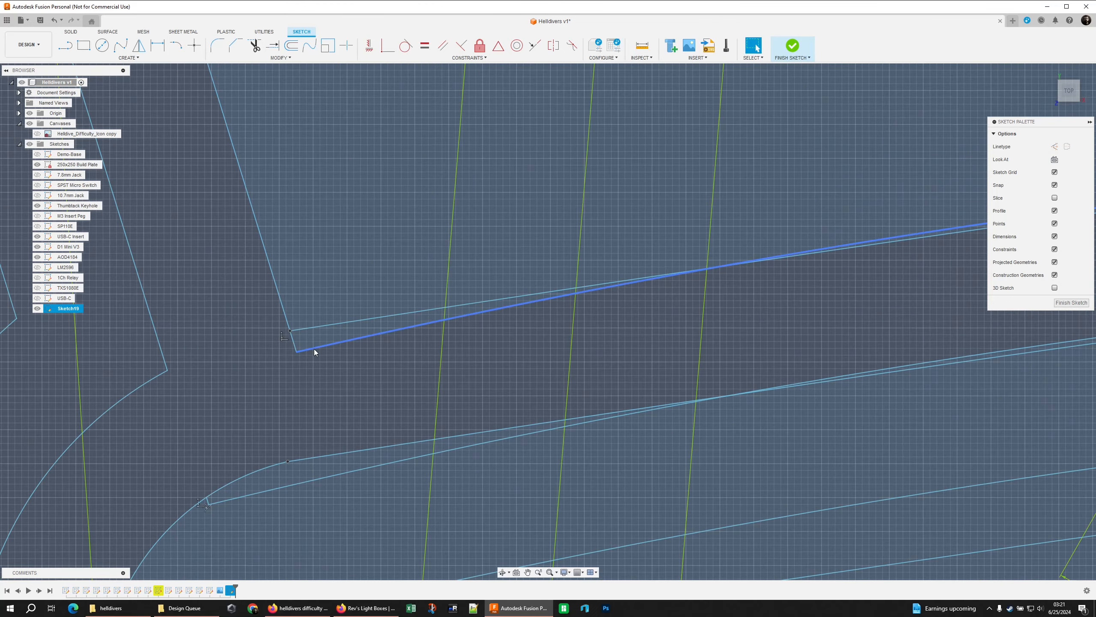
click(308, 328)
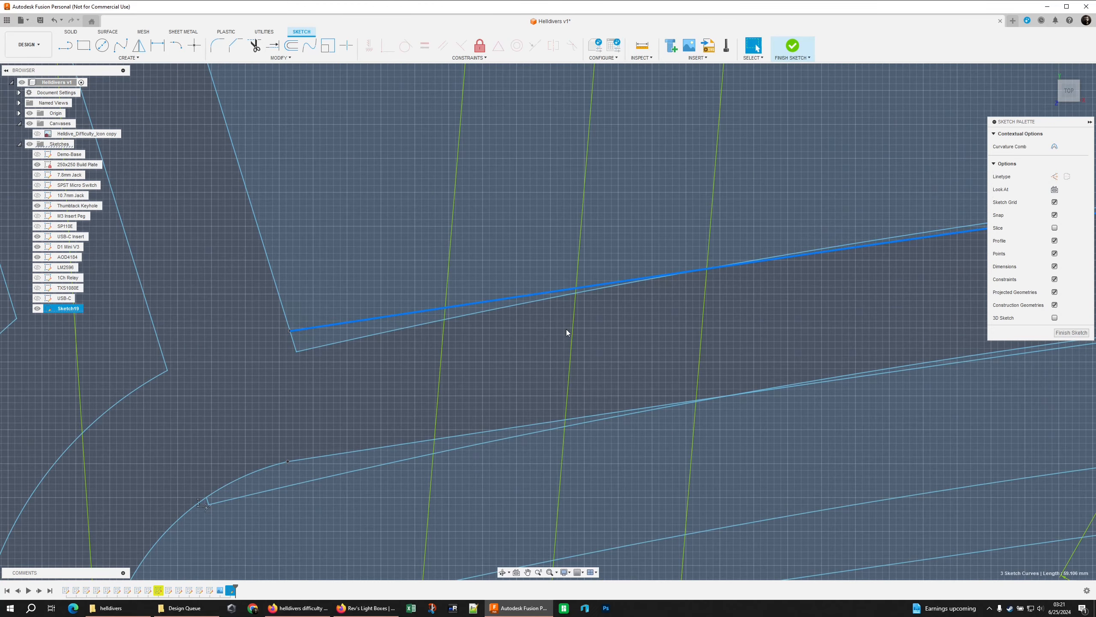
scroll(567, 332, down, 8)
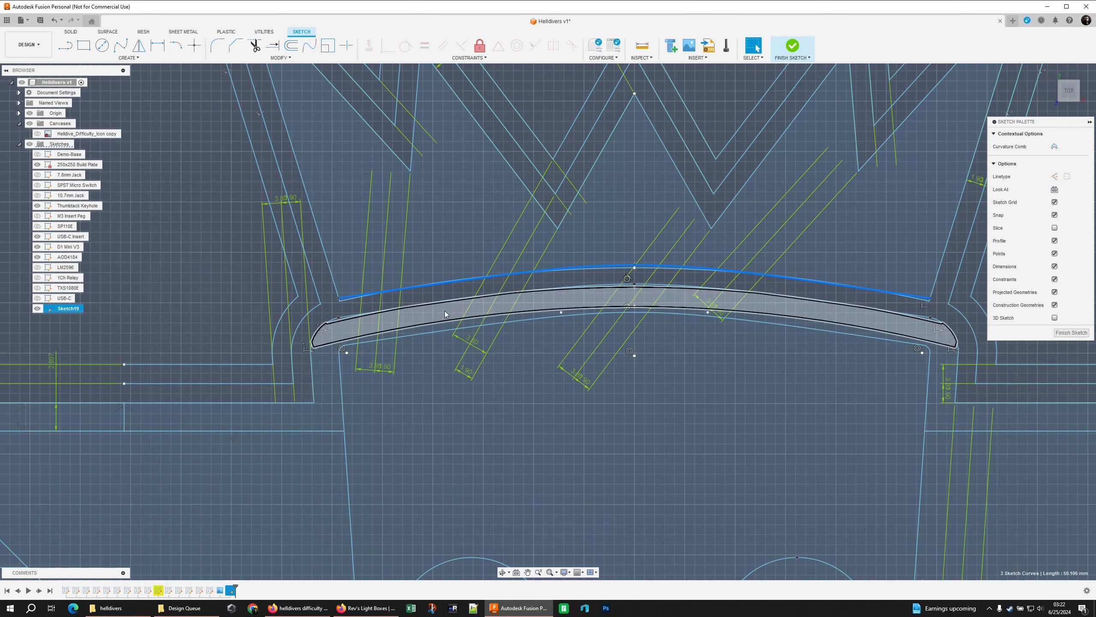
middle_drag(881, 327, 734, 331)
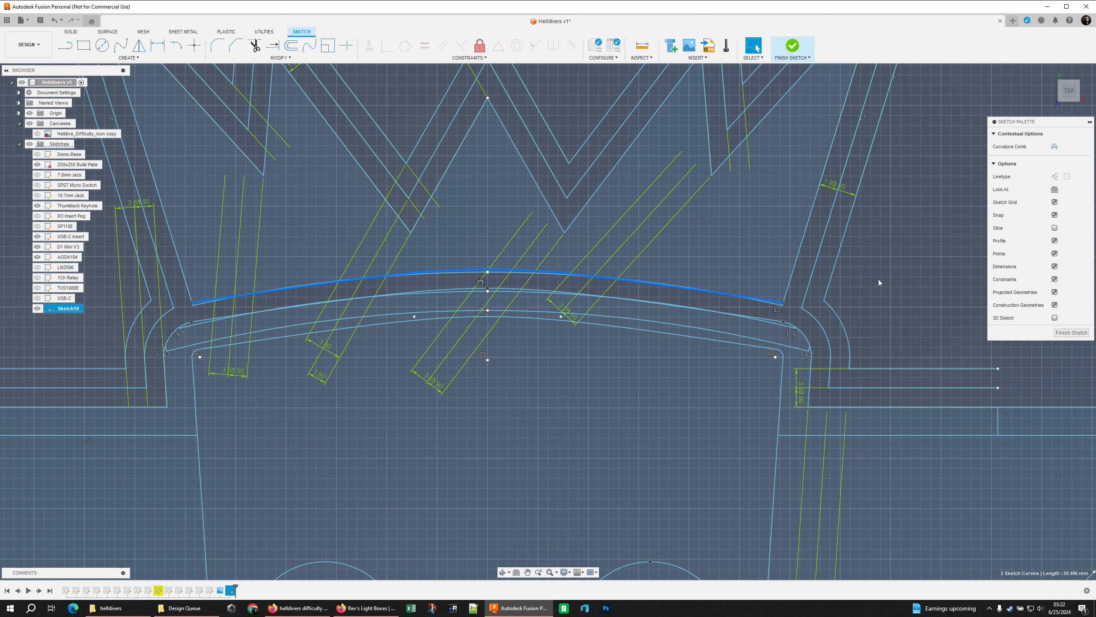
scroll(786, 304, up, 5)
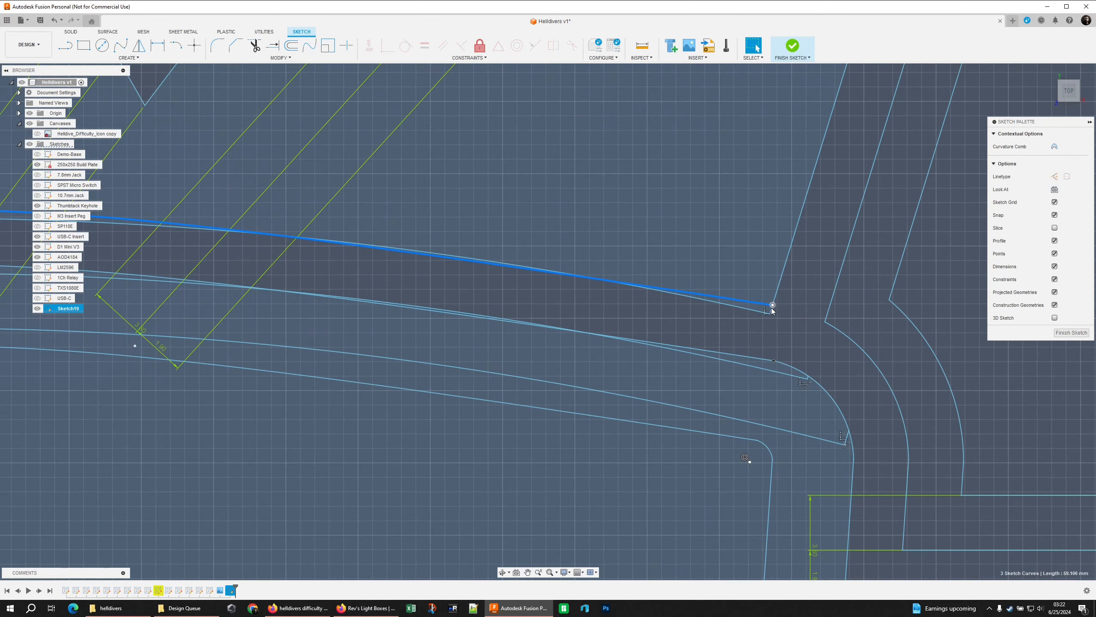
key(Delete)
scroll(773, 309, down, 5)
middle_drag(774, 309, 978, 306)
click(642, 294)
key(Delete)
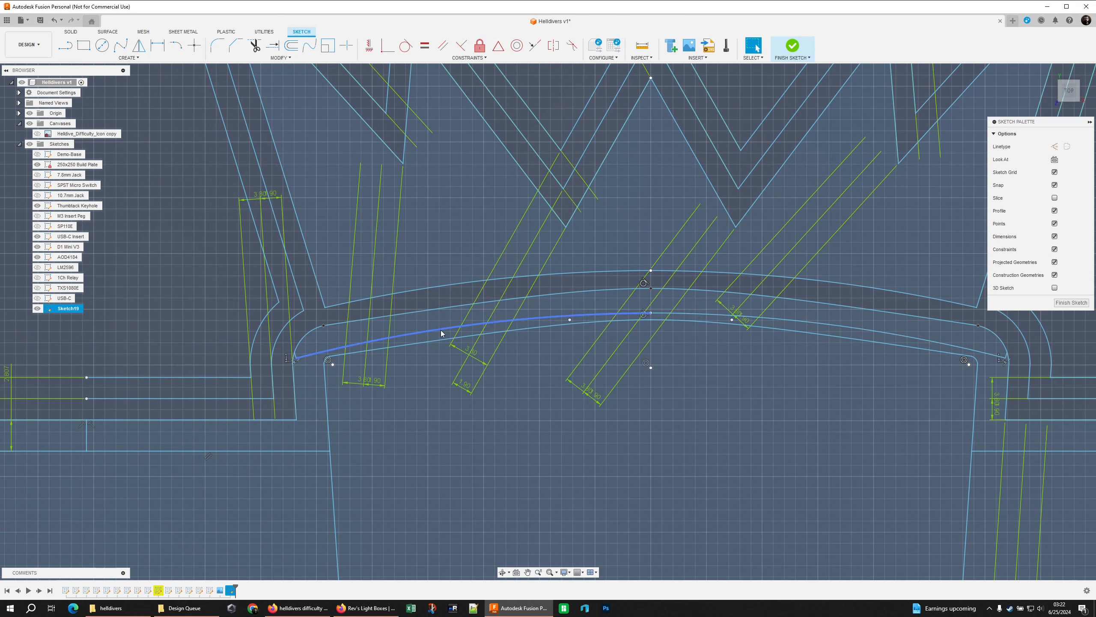
Delete both halves of the extra arc just above the skull's top outline
double_click(440, 330)
key(Delete)
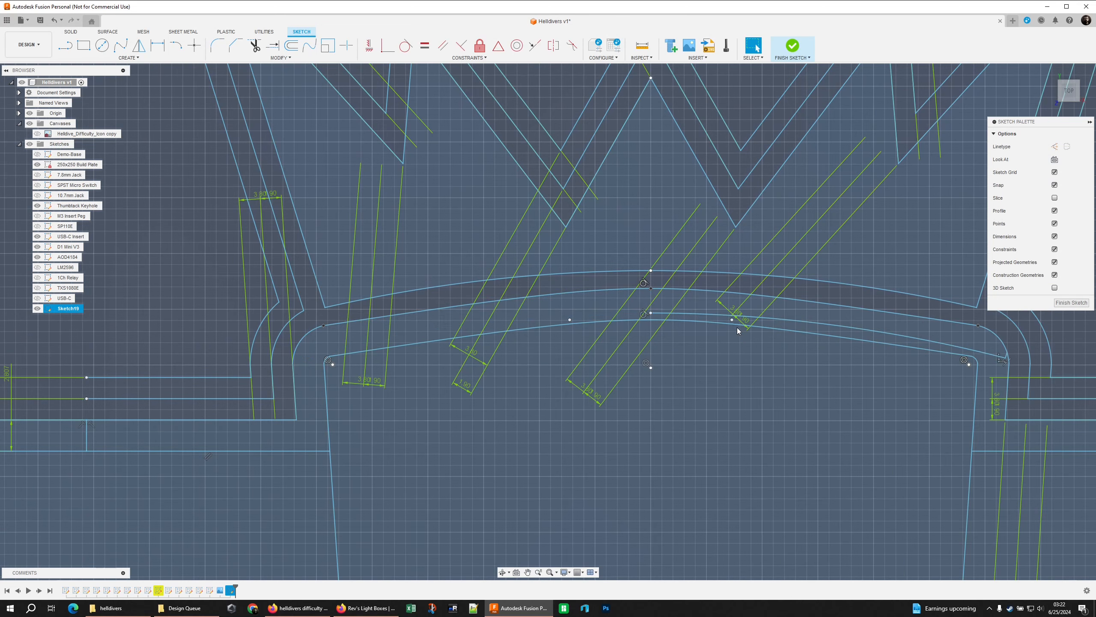
double_click(718, 314)
key(Delete)
Extend the crown's left and right inner side edges down to the offset curve over the skull's top
scroll(903, 301, down, 4)
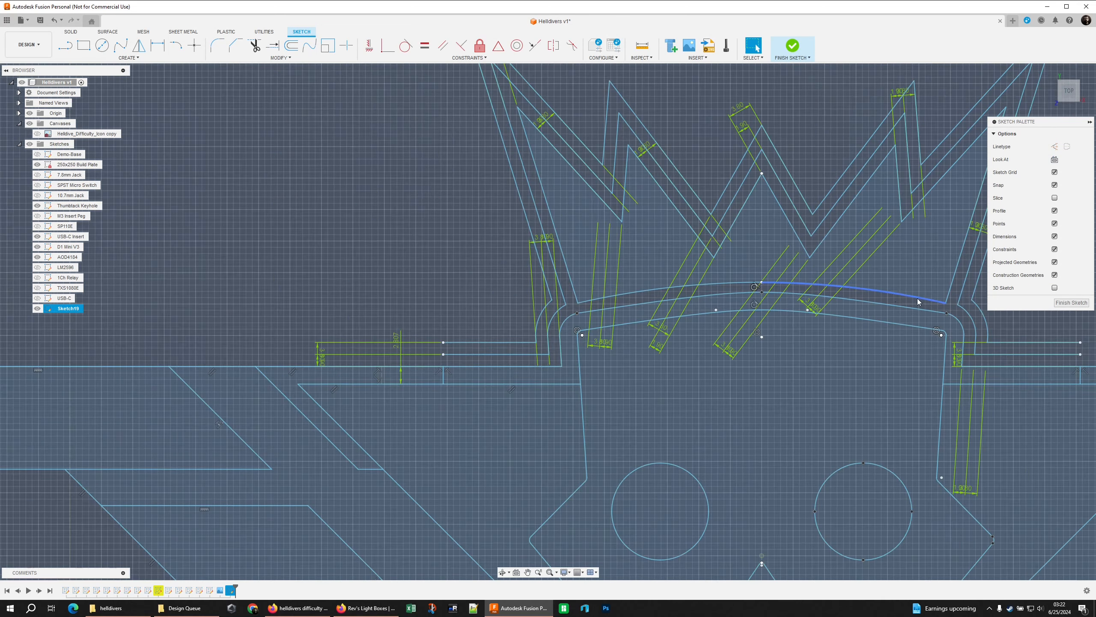
scroll(615, 442, up, 4)
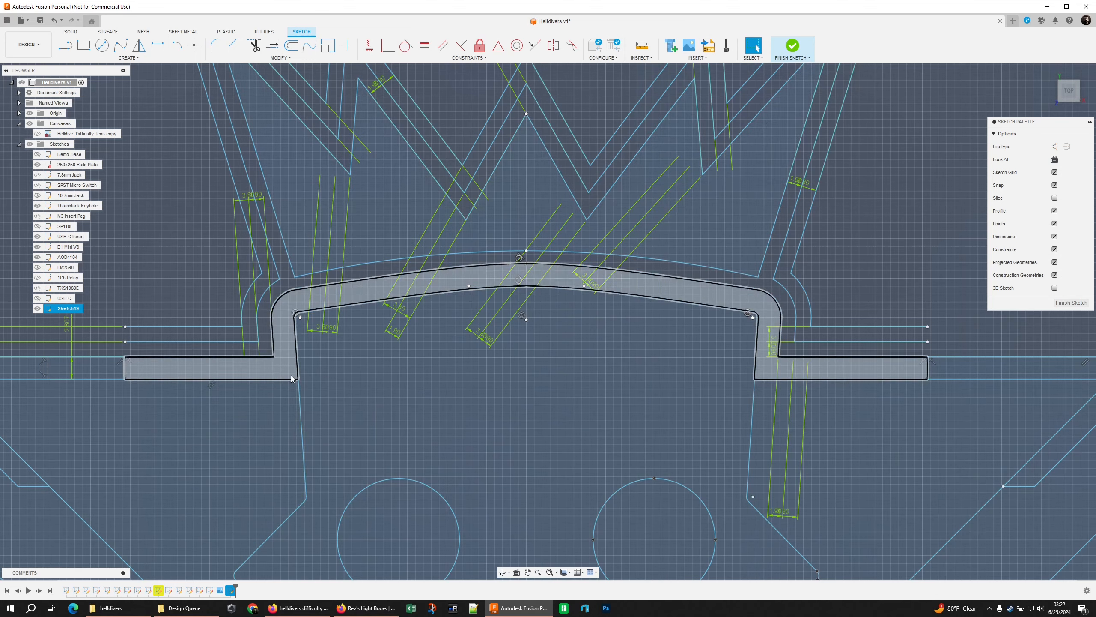
scroll(282, 346, down, 3)
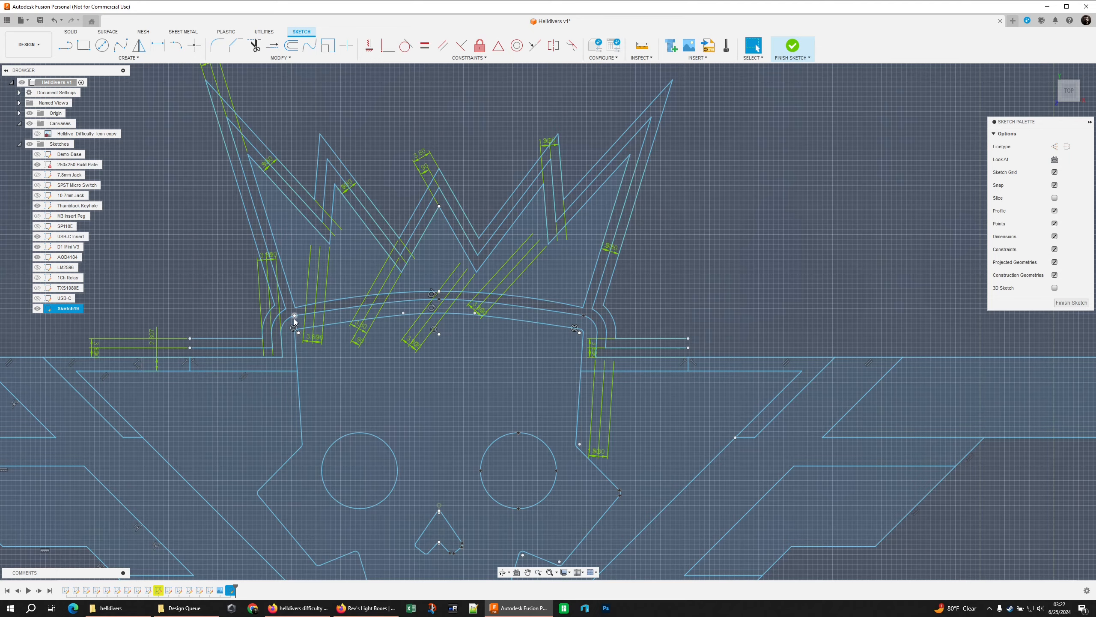
scroll(292, 314, up, 4)
scroll(314, 298, up, 2)
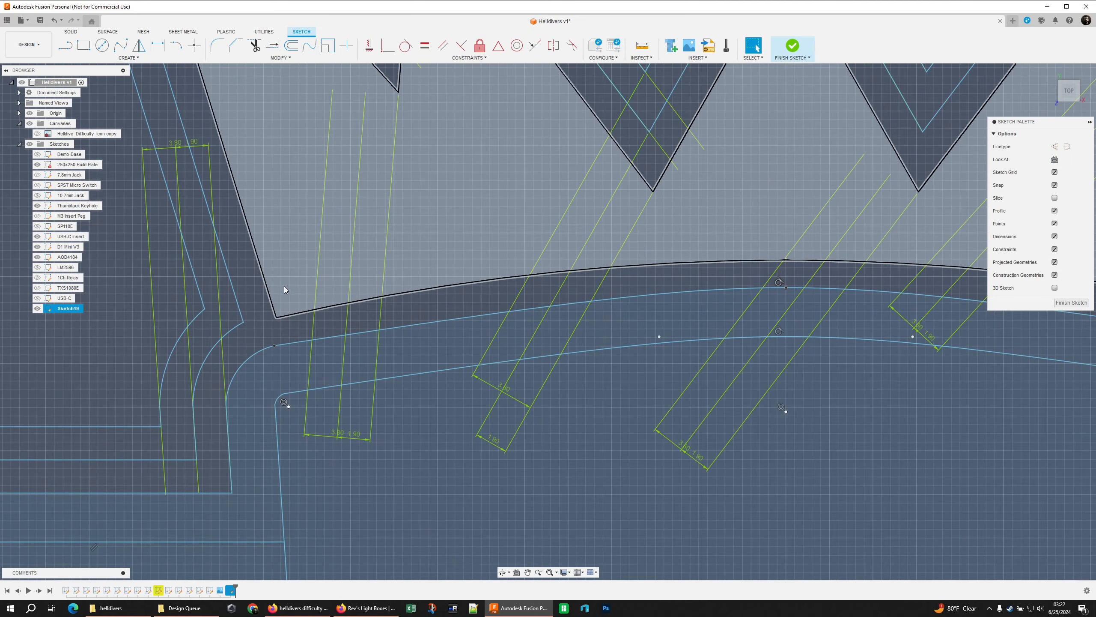
scroll(259, 322, down, 3)
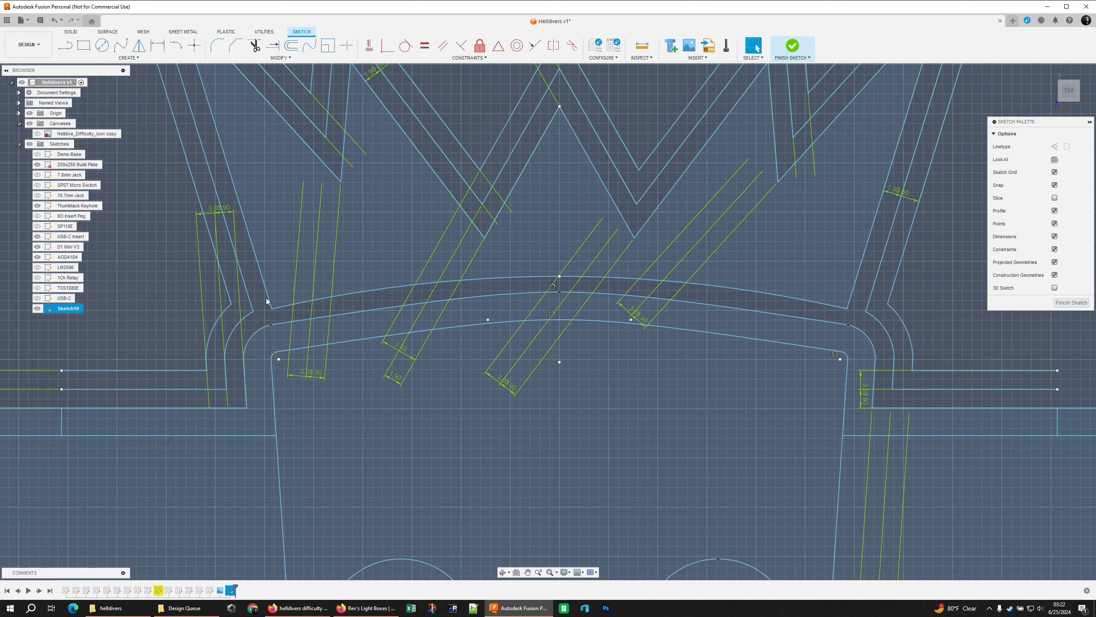
click(273, 45)
middle_drag(853, 299, 680, 280)
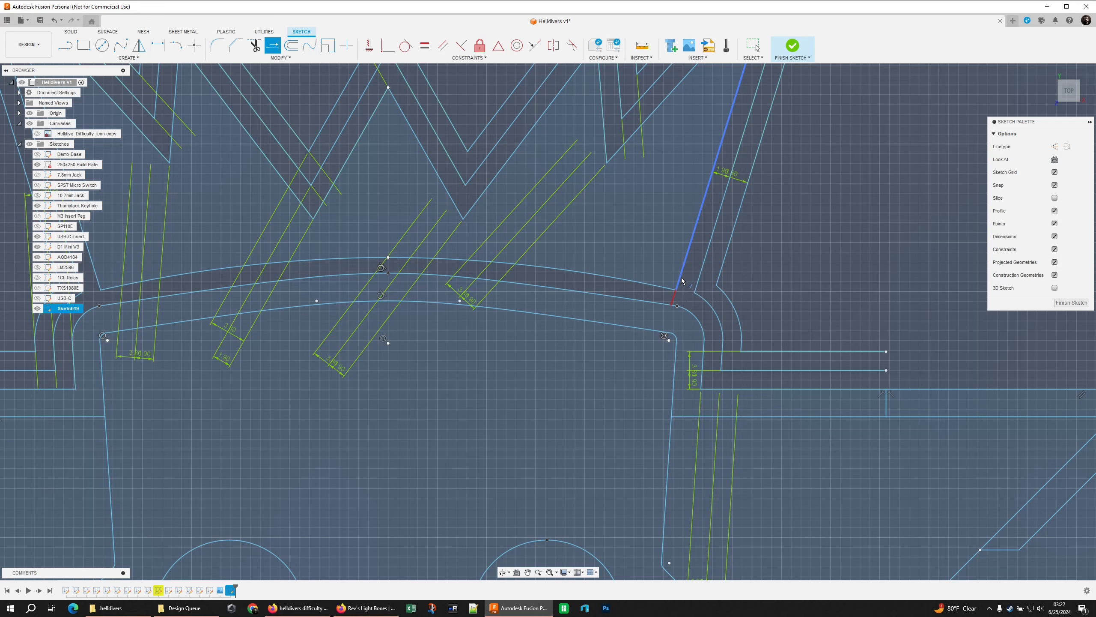
scroll(680, 280, down, 2)
scroll(680, 279, down, 1)
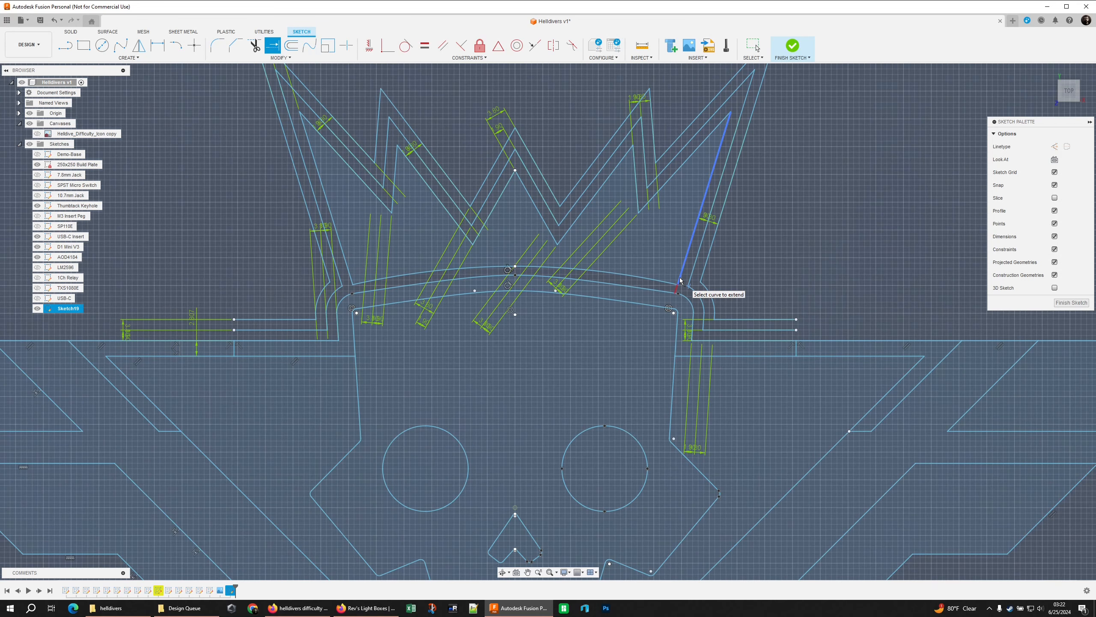
click(680, 277)
click(351, 279)
key(Escape)
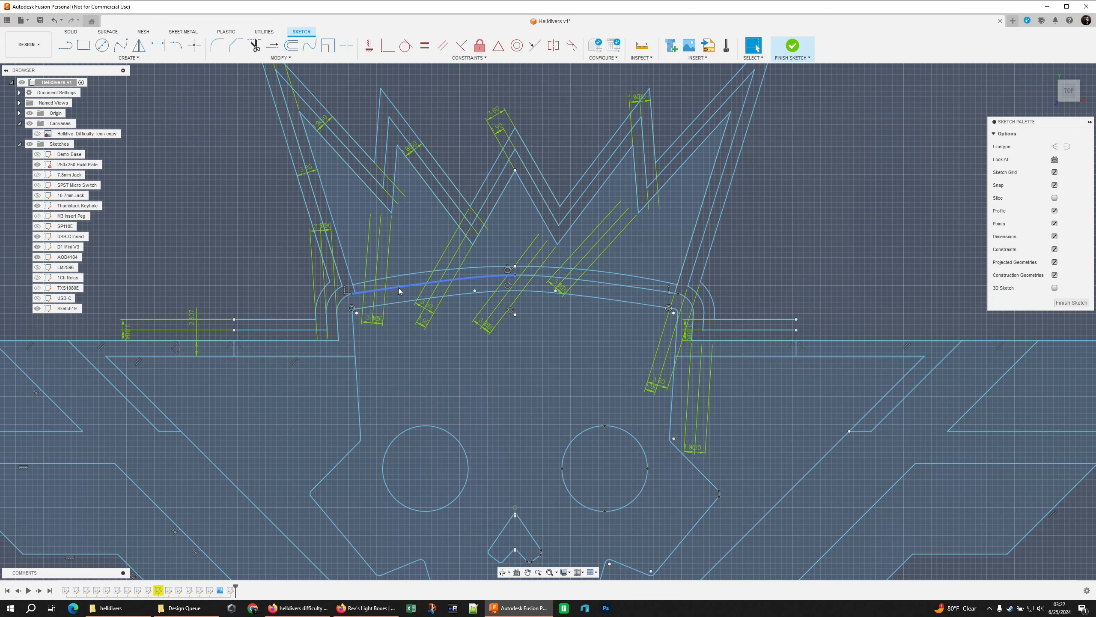
Trim away both halves of the skull-top offset curve between the extended crown edges
click(399, 288)
click(247, 240)
scroll(248, 241, up, 3)
key(t)
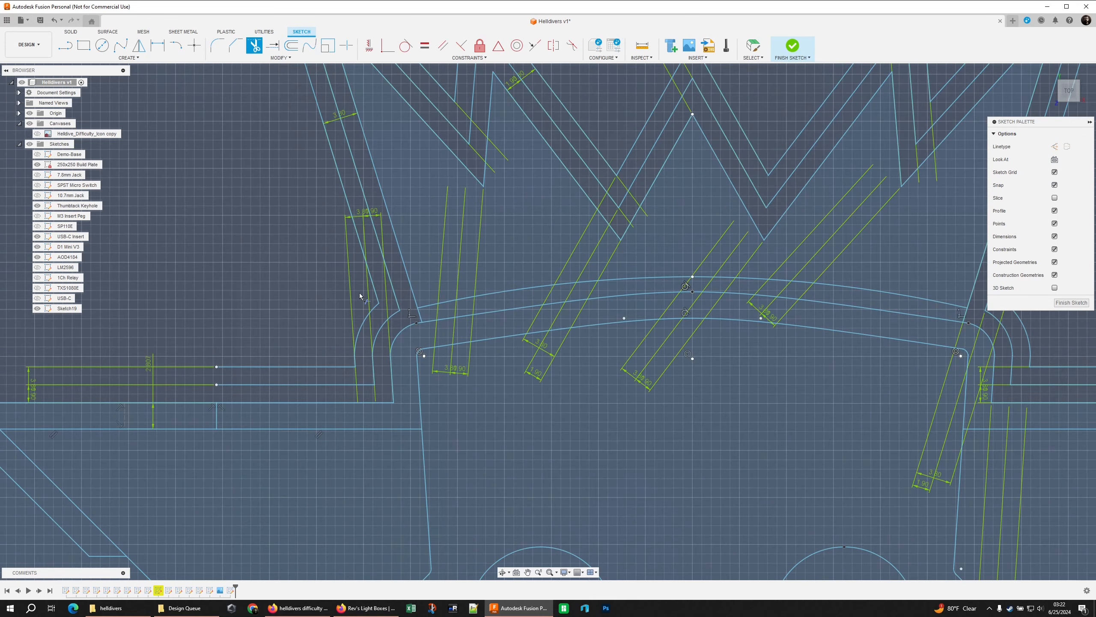
click(428, 322)
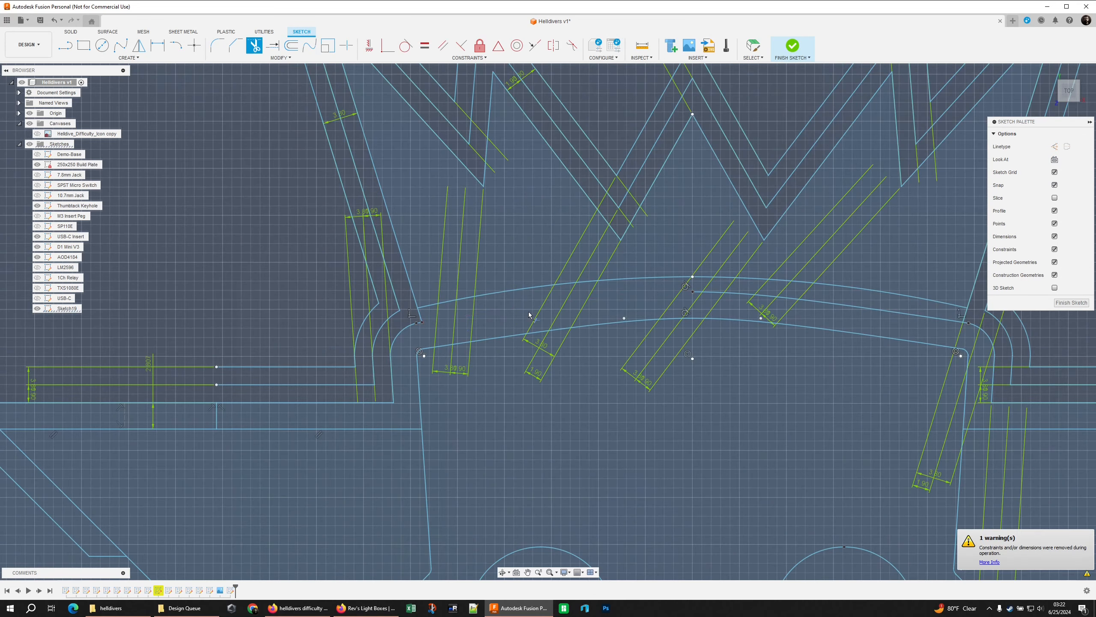
click(927, 319)
scroll(773, 298, down, 5)
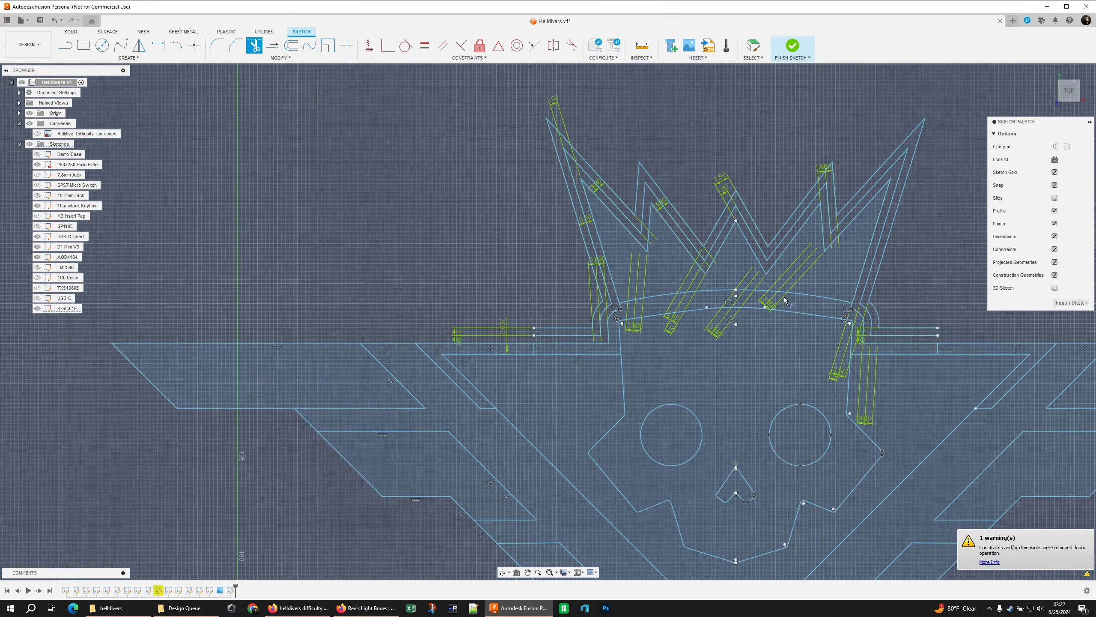
key(Escape)
Move the dimension label aside and delete the leftover point below the midpoint of the crown's base arc
scroll(740, 303, up, 5)
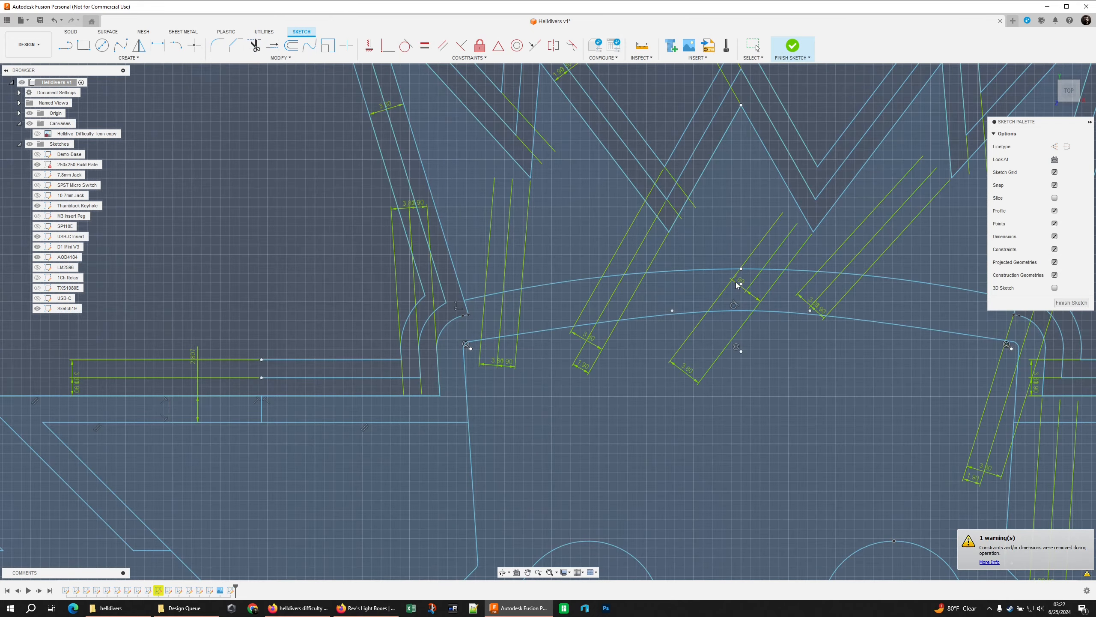
drag(737, 281, 737, 298)
click(742, 284)
key(Delete)
click(720, 281)
key(Escape)
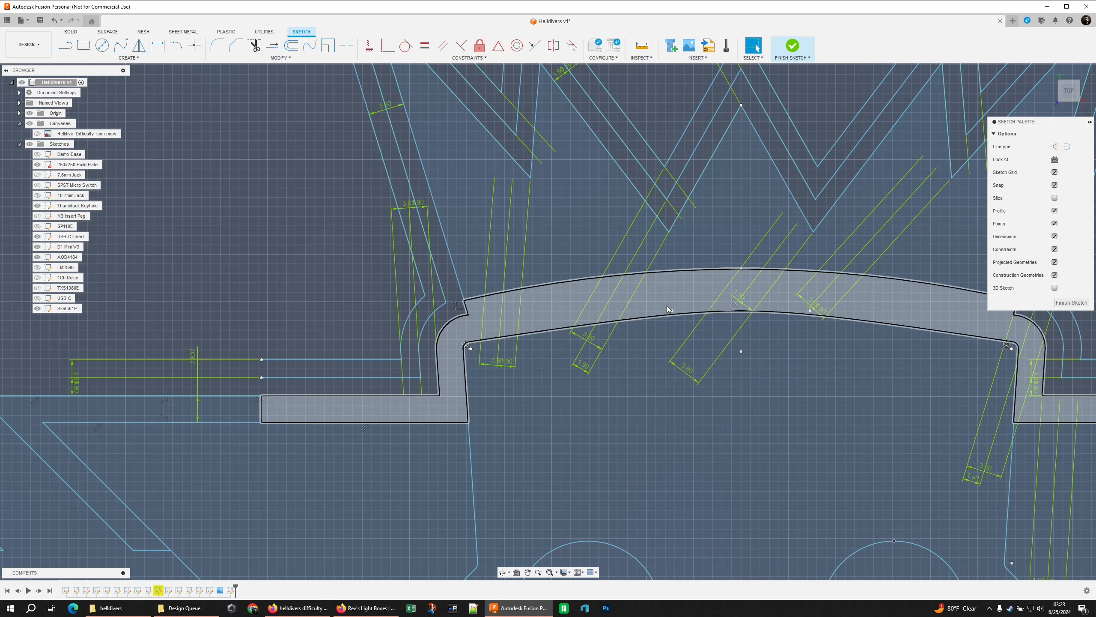
Offset the outline of the left wing's uppermost panel outward twice, by 0.38*5 mm and by 0.38*10 mm
scroll(674, 312, down, 10)
click(370, 218)
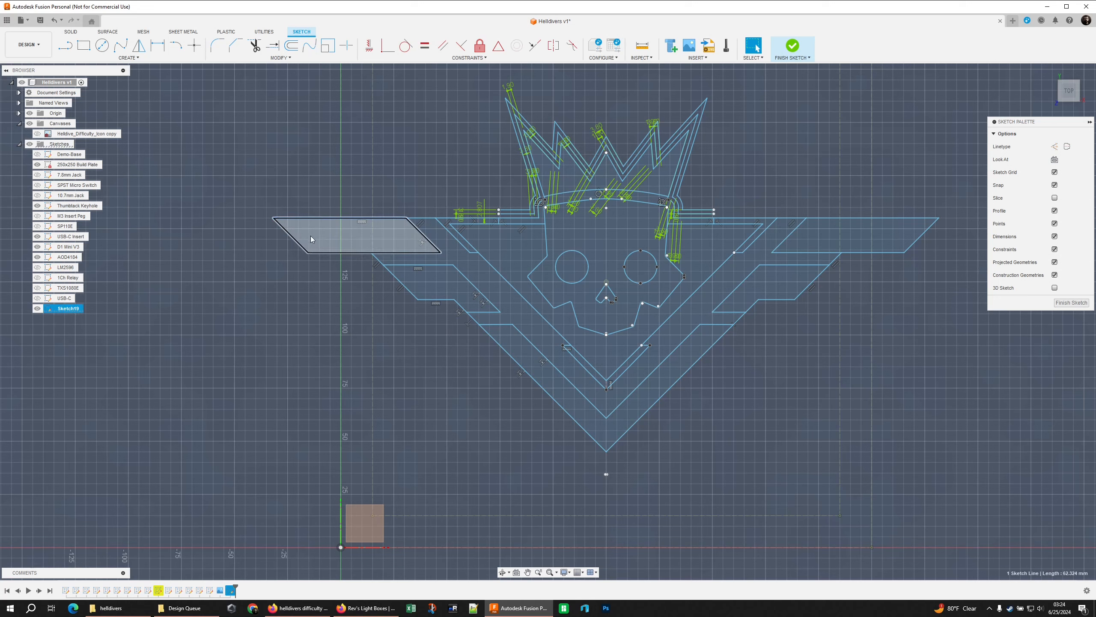
text(o)
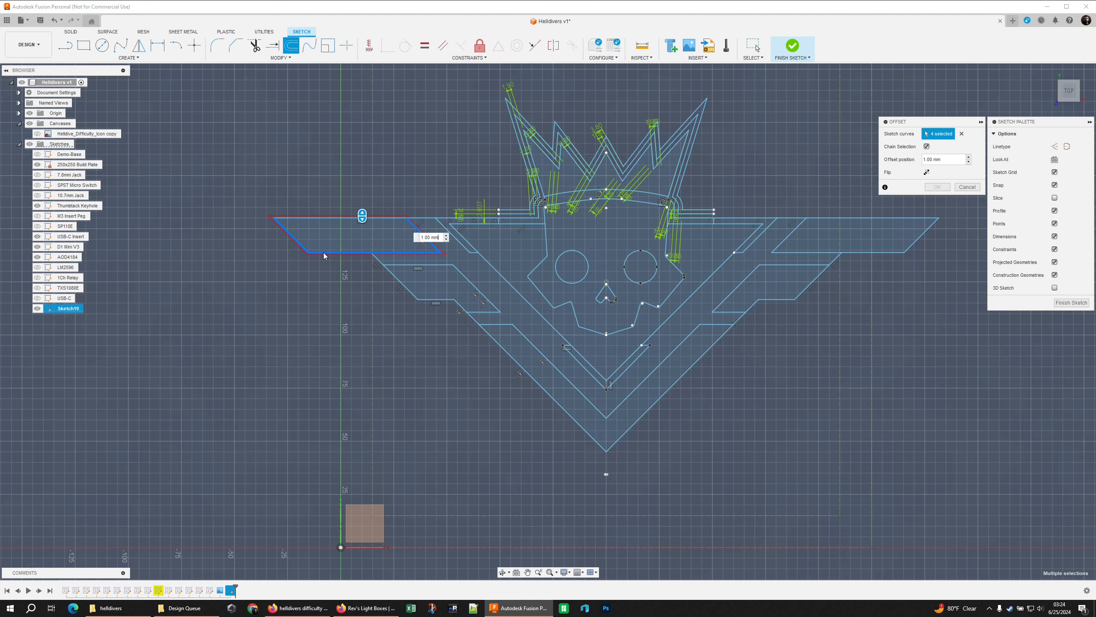
text(0.38*5)
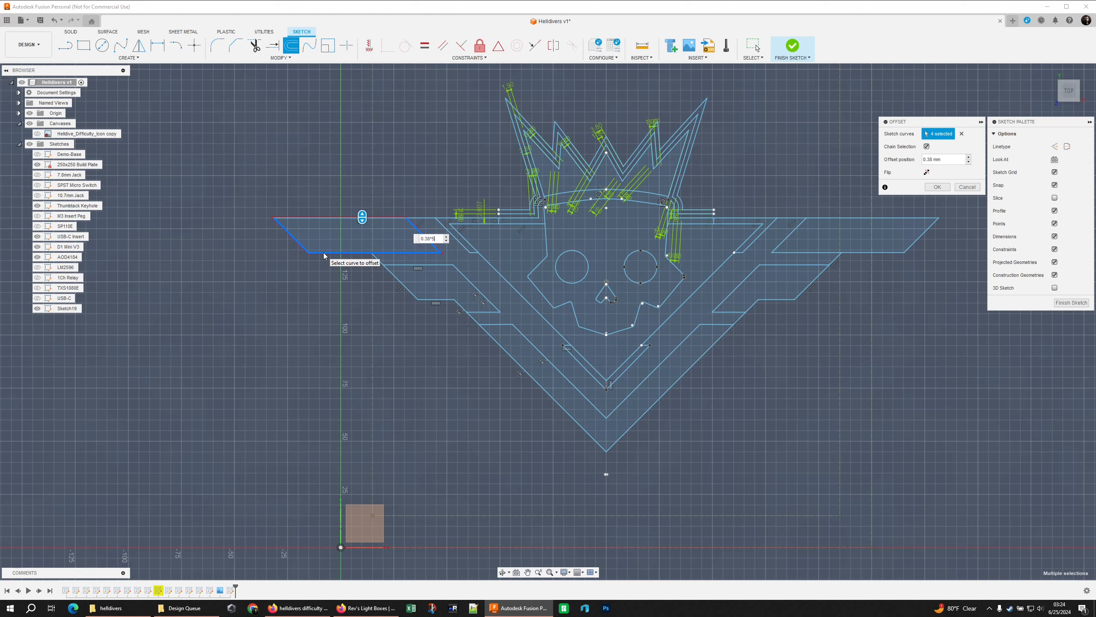
key(Return)
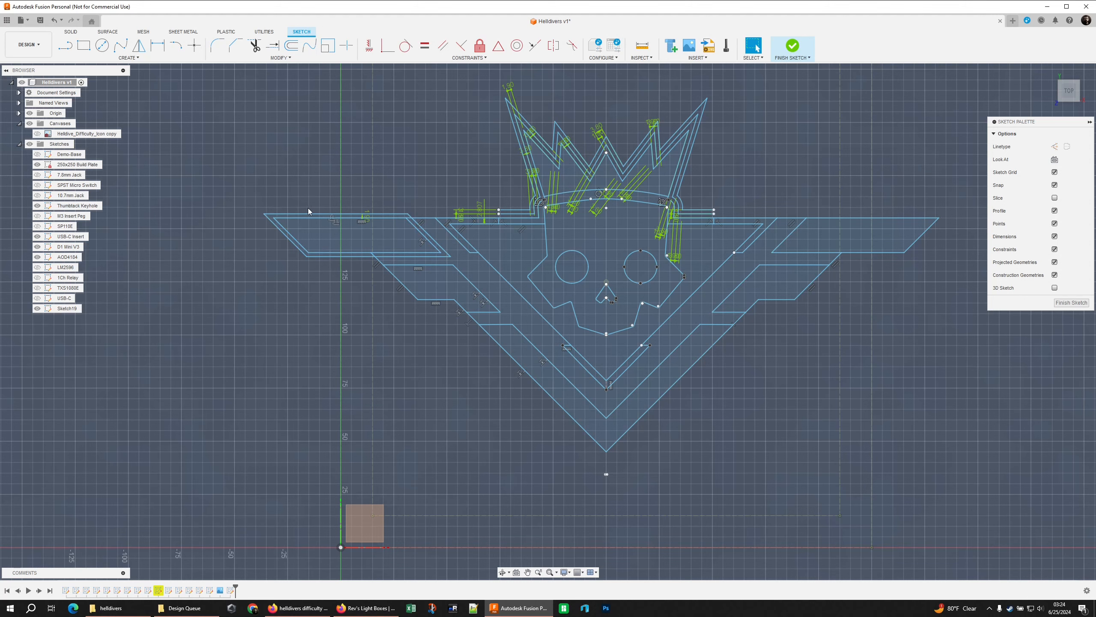
click(309, 219)
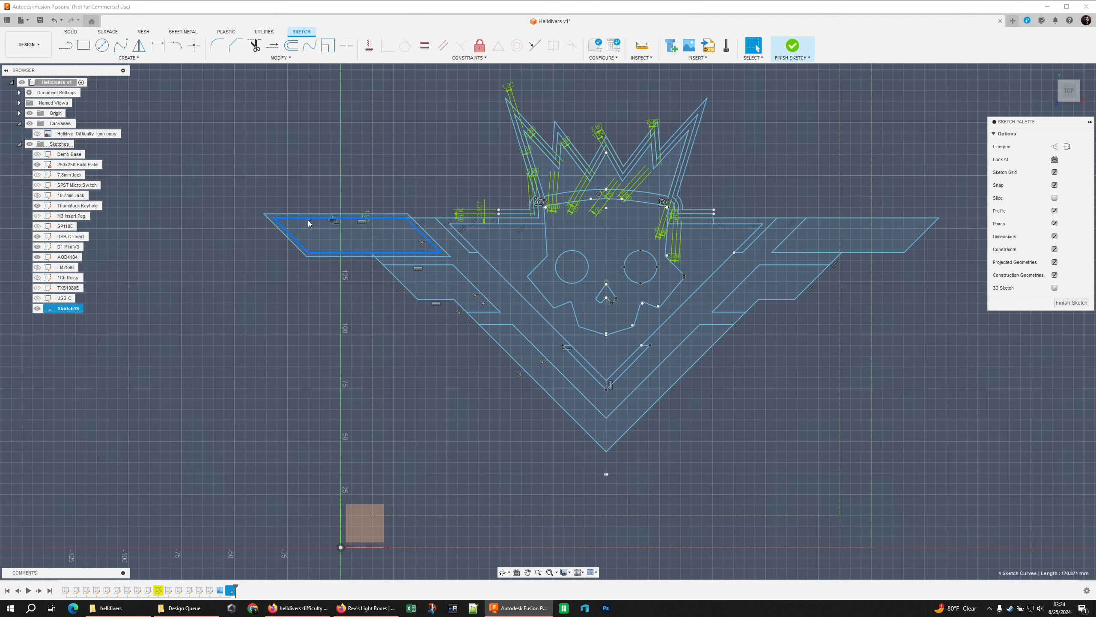
text(o0.3)
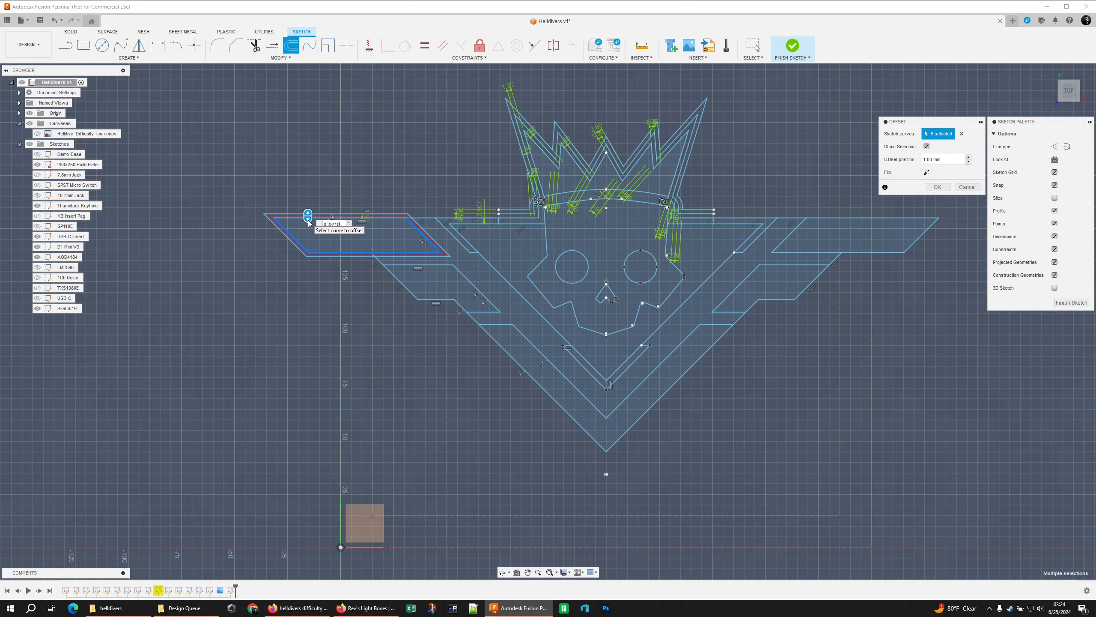
text(8*10)
key(Return)
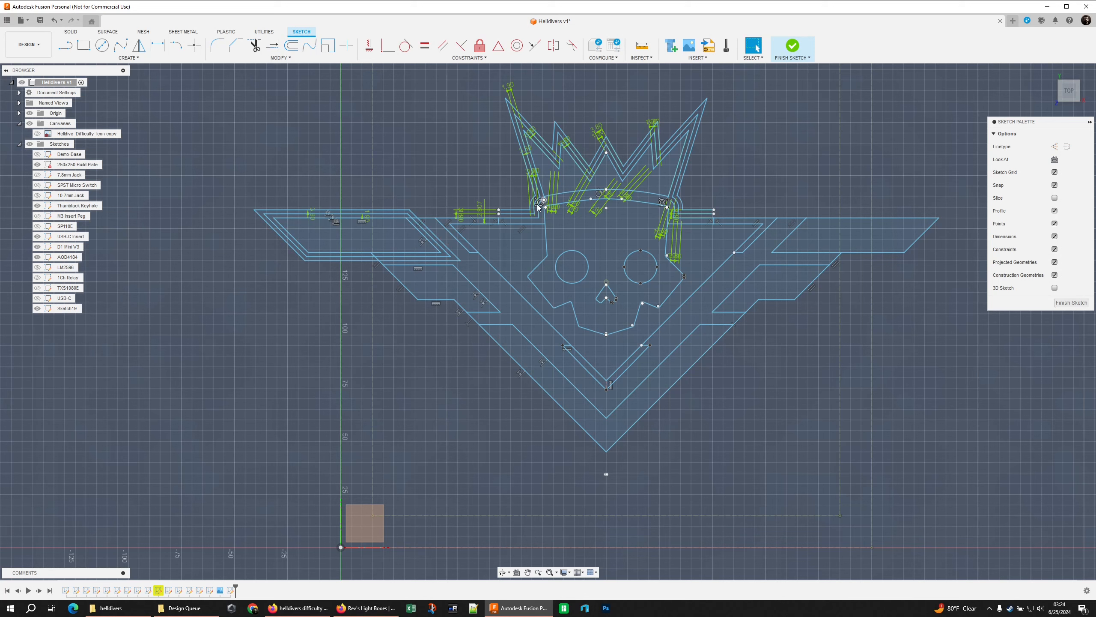
Offset the outer lower edges of the left wing's second panel outward twice, using 0.38*5 mm and -0.38*10 mm
double_click(405, 287)
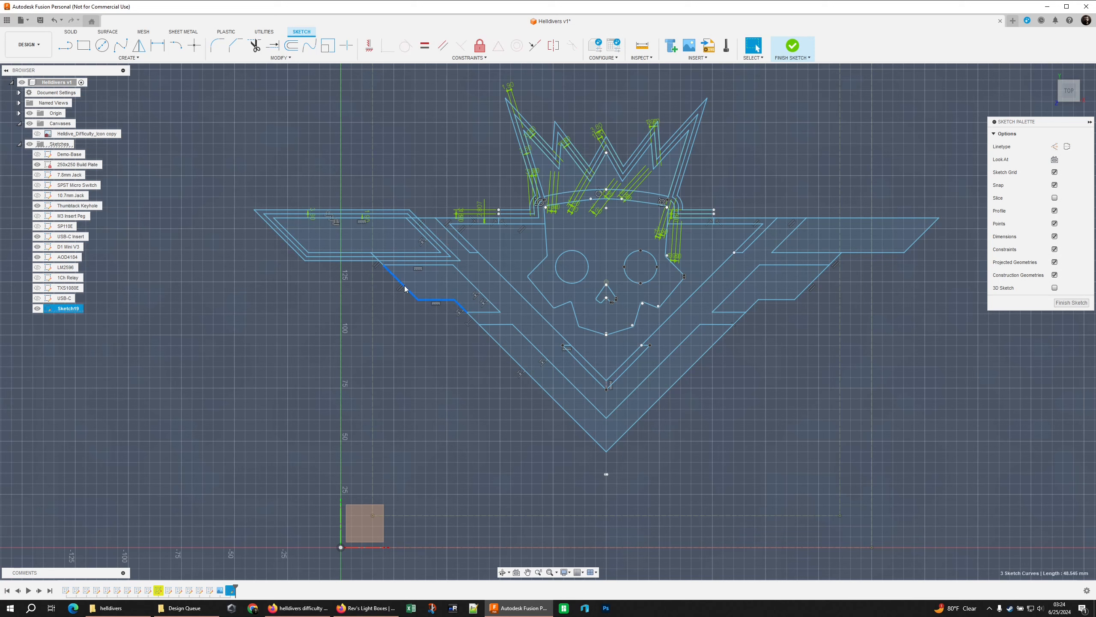
text(o0)
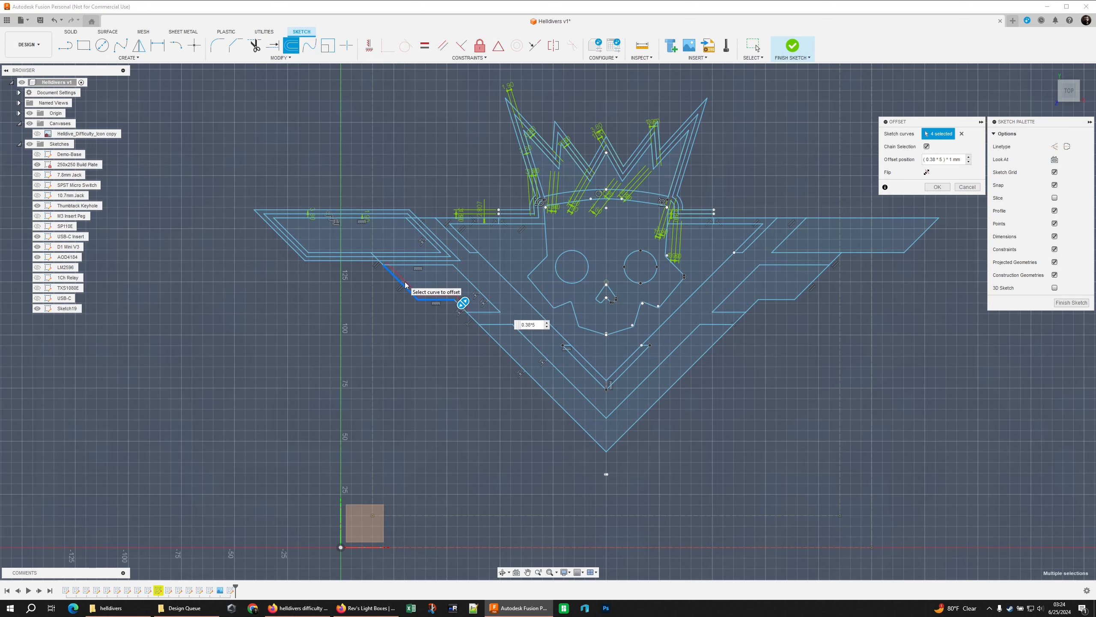
key(Return)
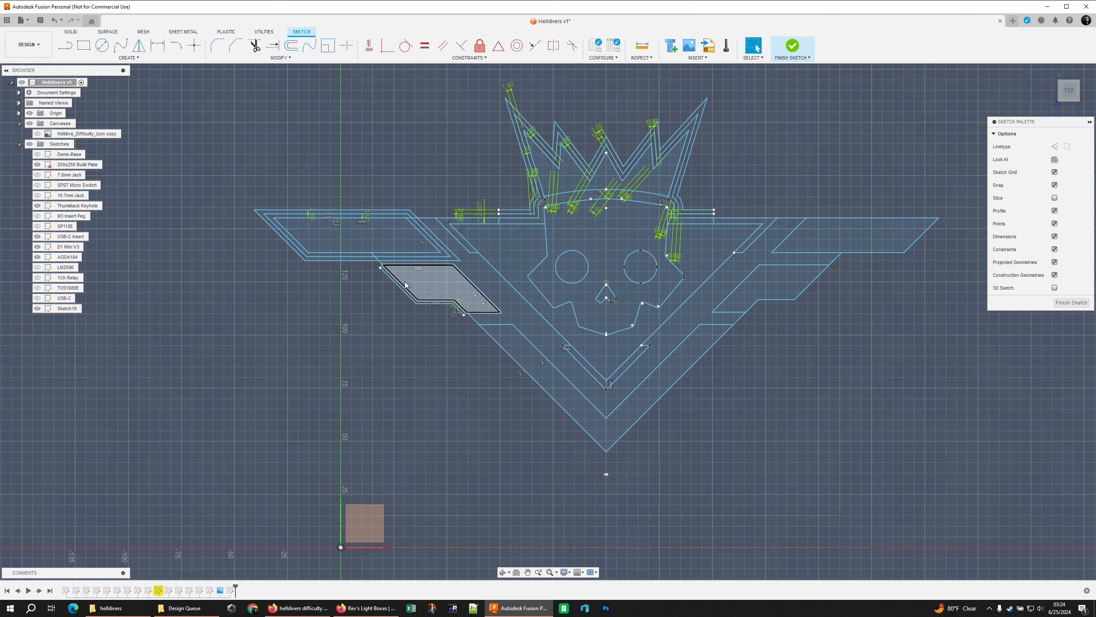
double_click(399, 284)
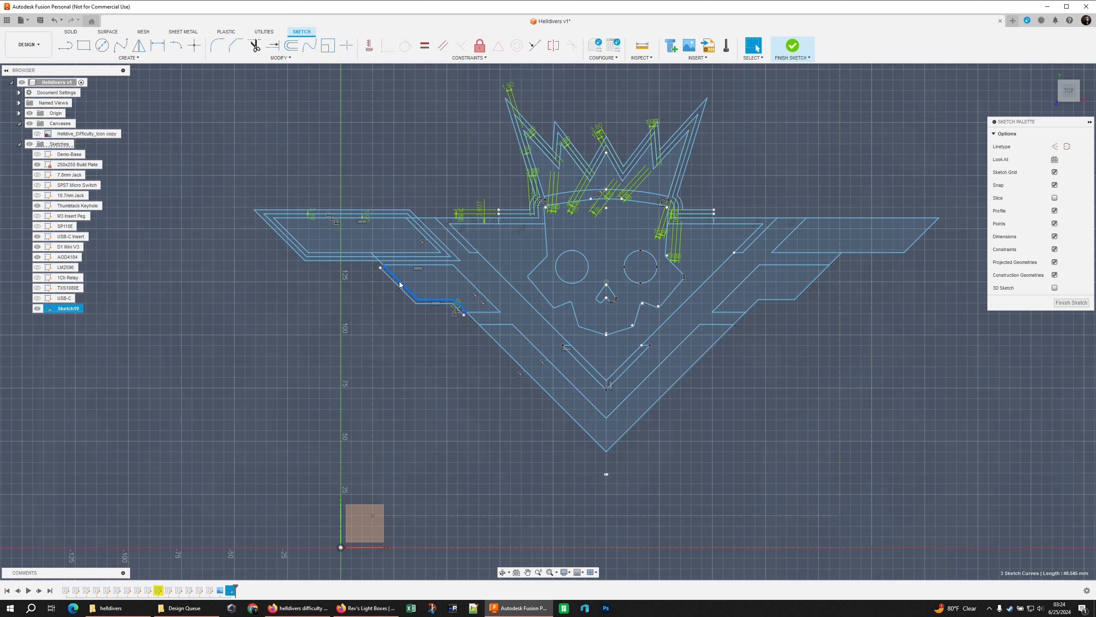
text(o)
text(10)
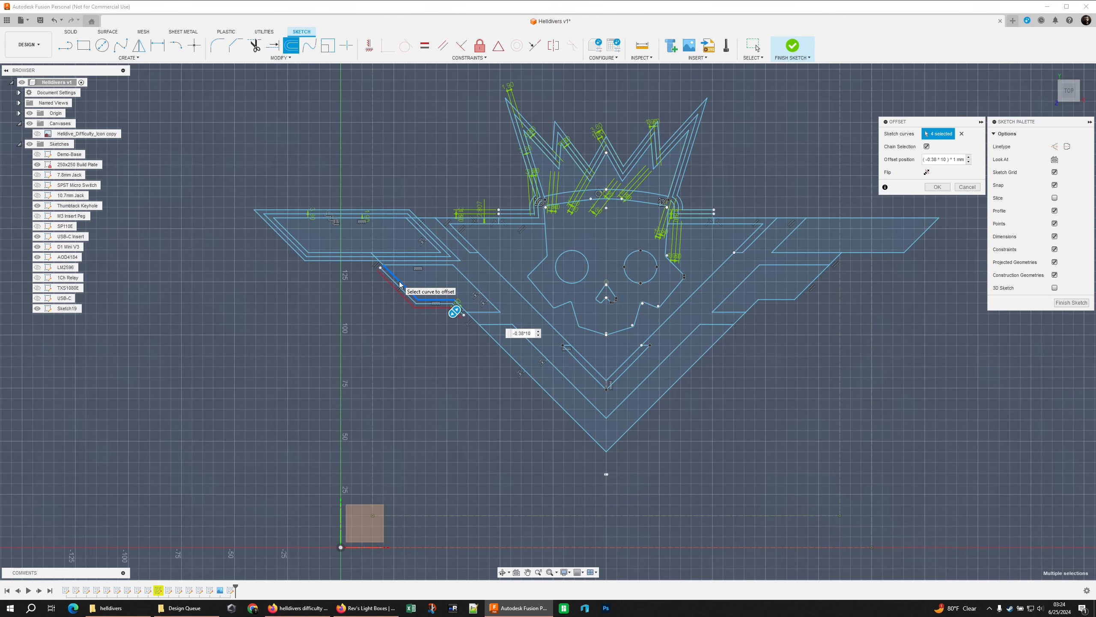
key(Return)
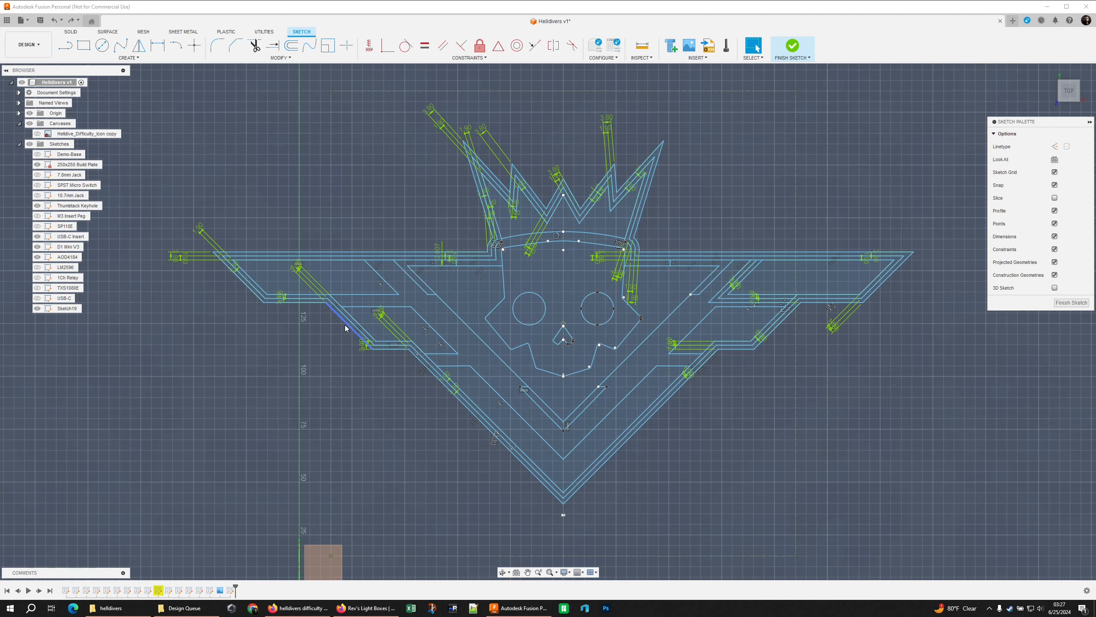
scroll(319, 311, up, 3)
scroll(317, 310, up, 3)
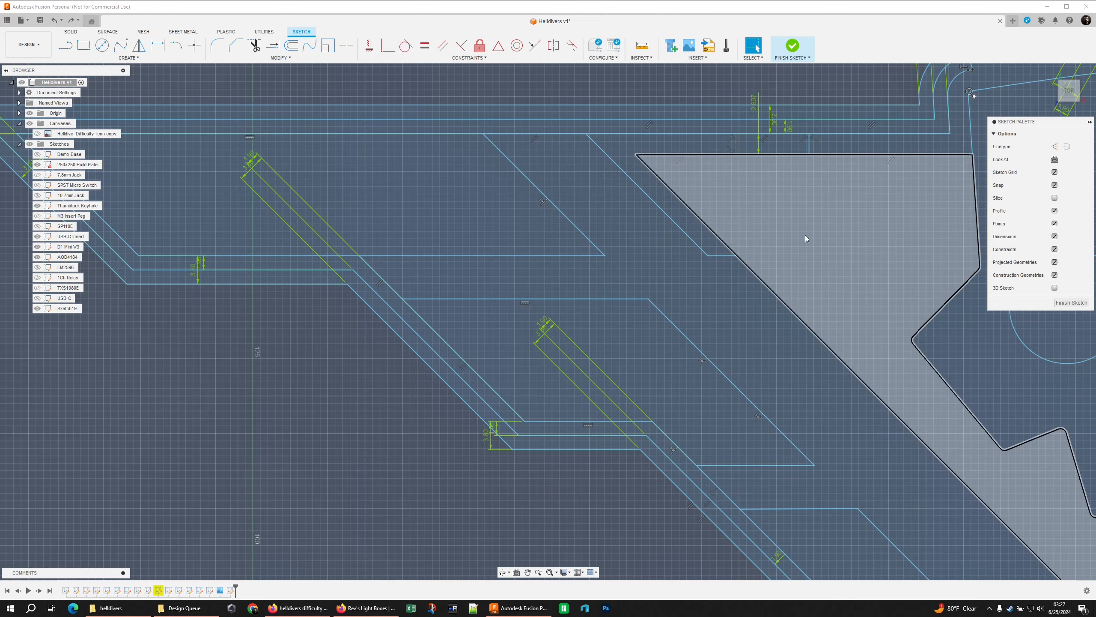
scroll(533, 382, down, 5)
scroll(546, 314, up, 3)
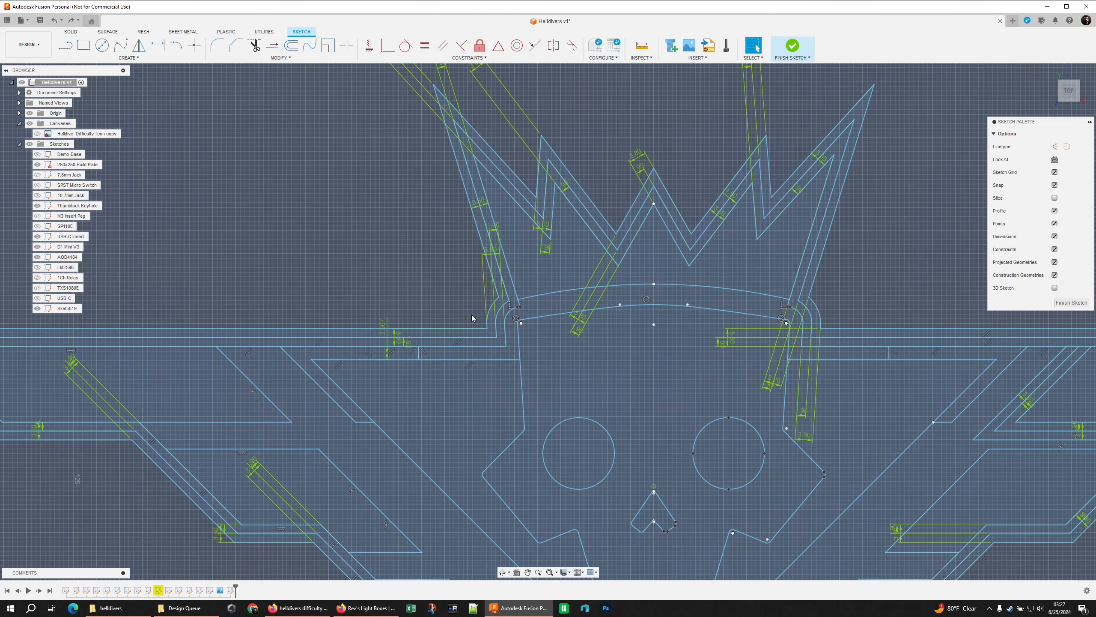
scroll(777, 304, up, 3)
scroll(776, 303, down, 2)
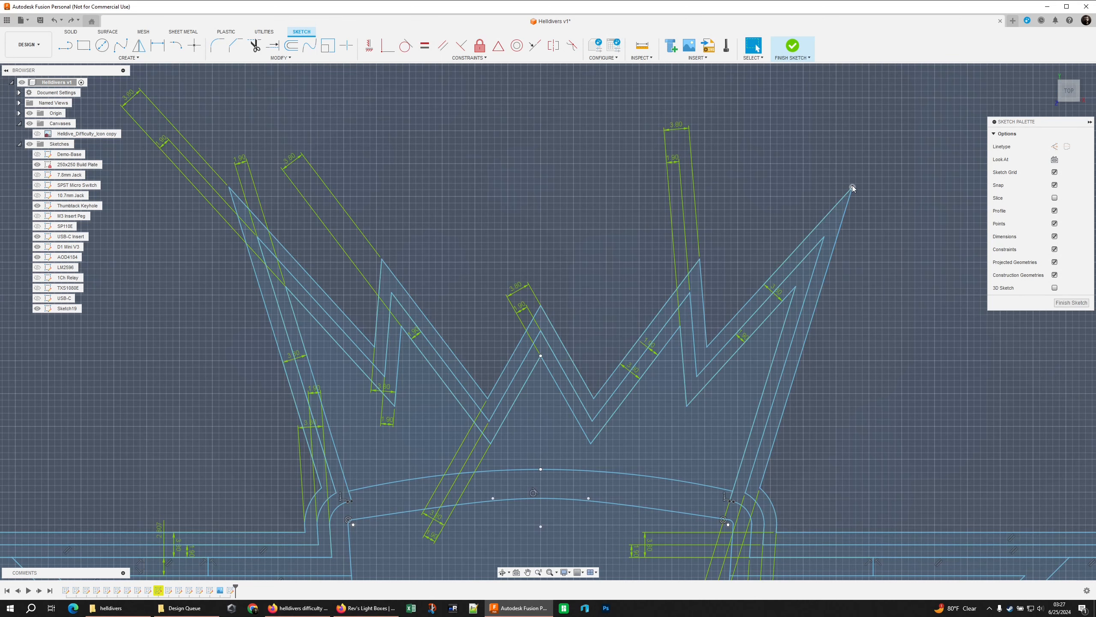
scroll(494, 269, down, 3)
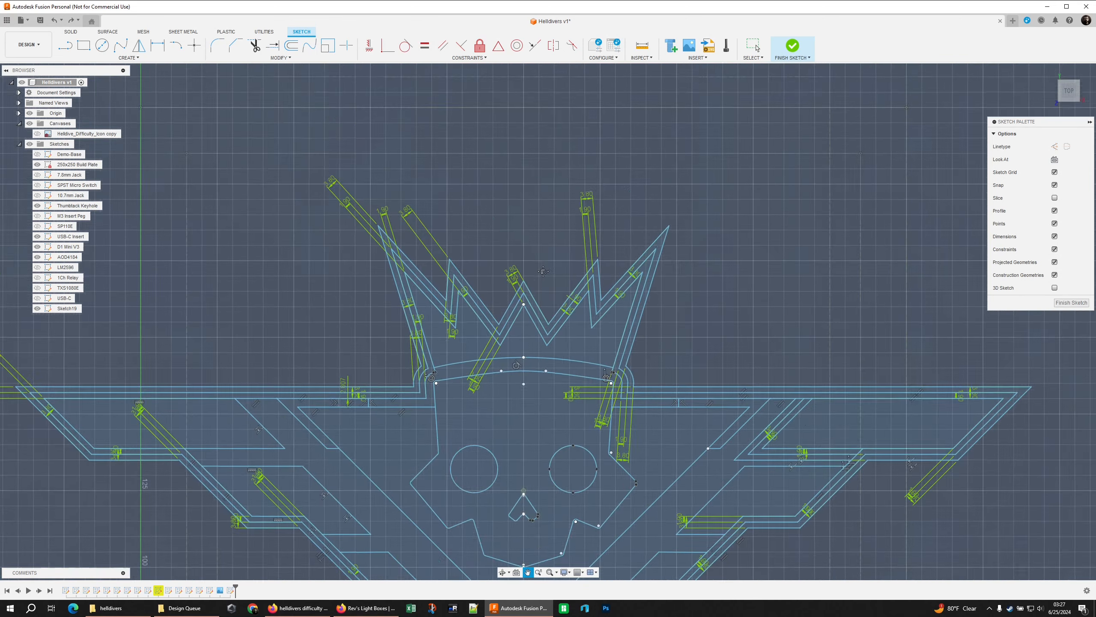
scroll(679, 272, down, 2)
middle_drag(678, 272, 700, 201)
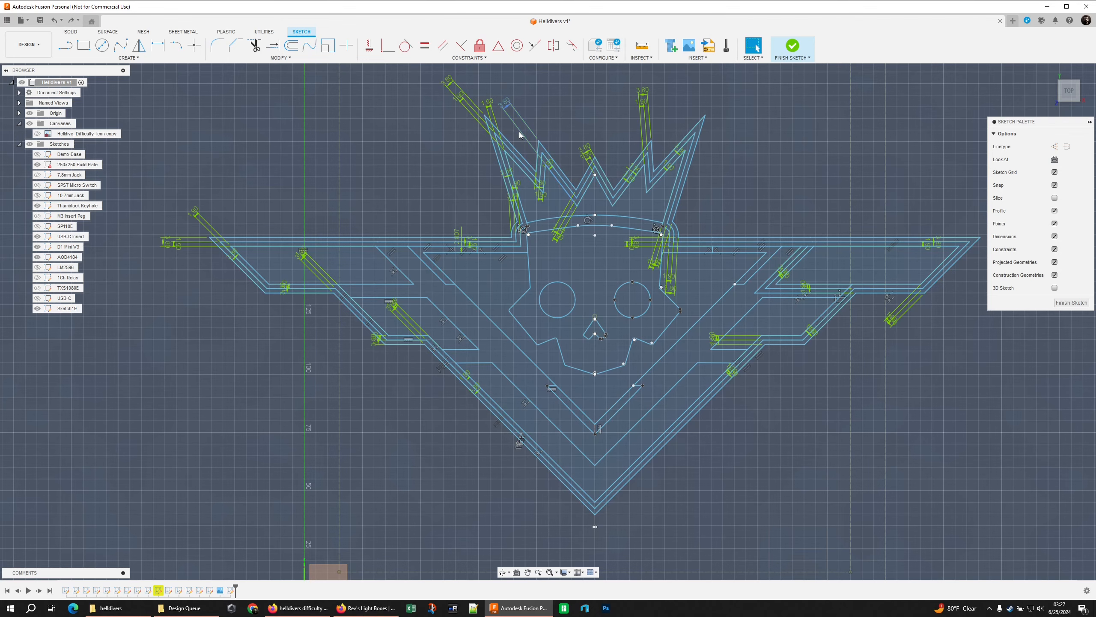
Move the offset dimension labels at the crown's second spike from the left clear of the outline, above the spike
scroll(523, 160, up, 5)
scroll(469, 256, up, 1)
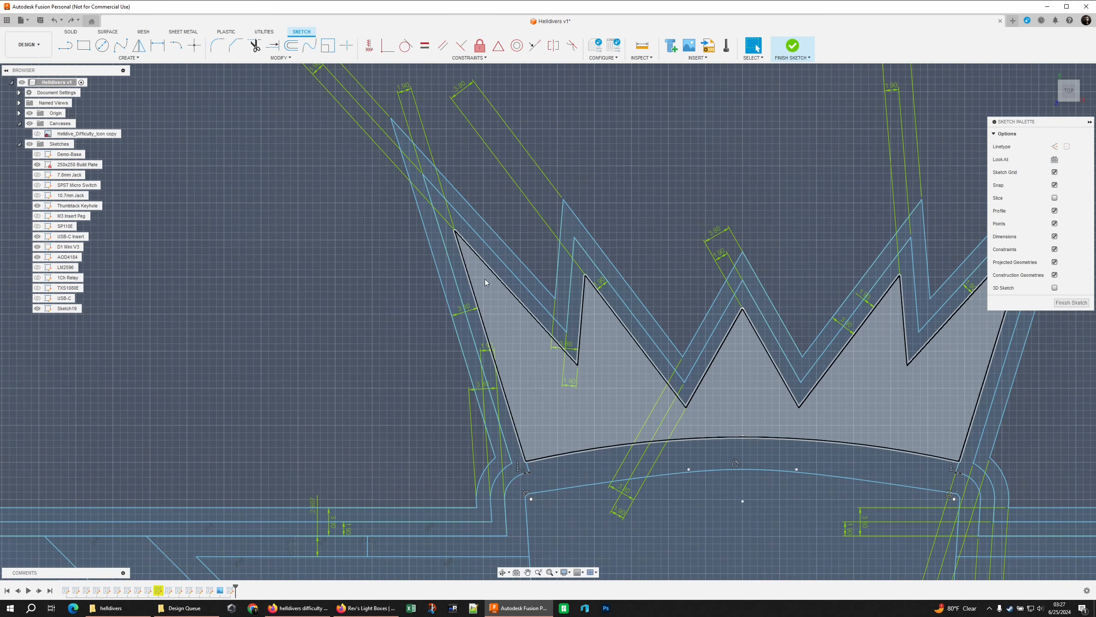
click(517, 324)
middle_drag(699, 224, 634, 228)
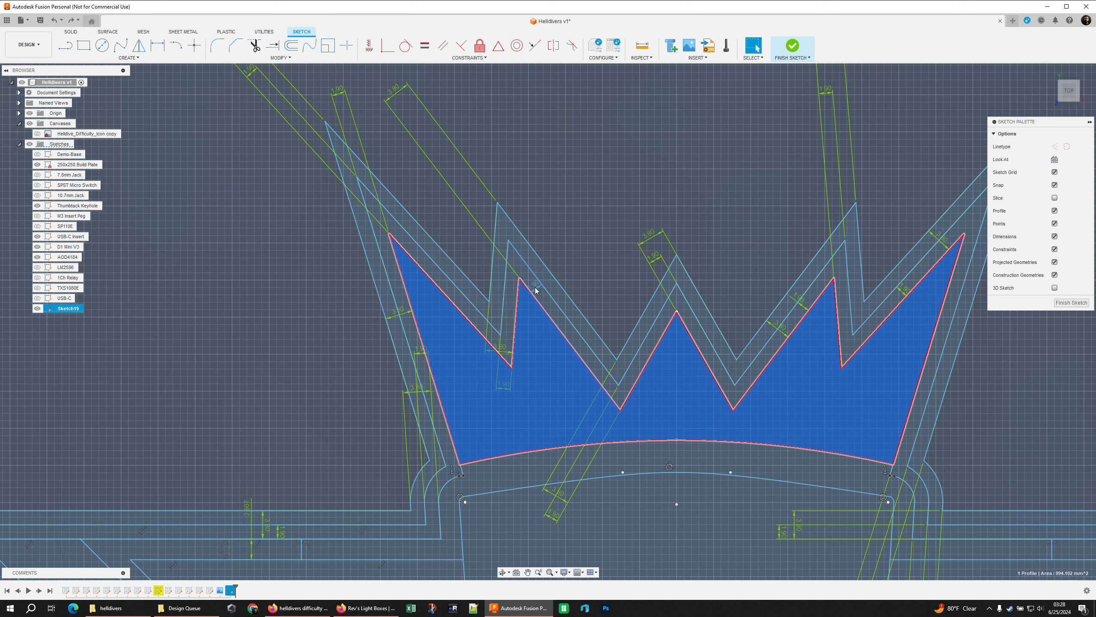
click(507, 333)
drag(507, 334, 533, 173)
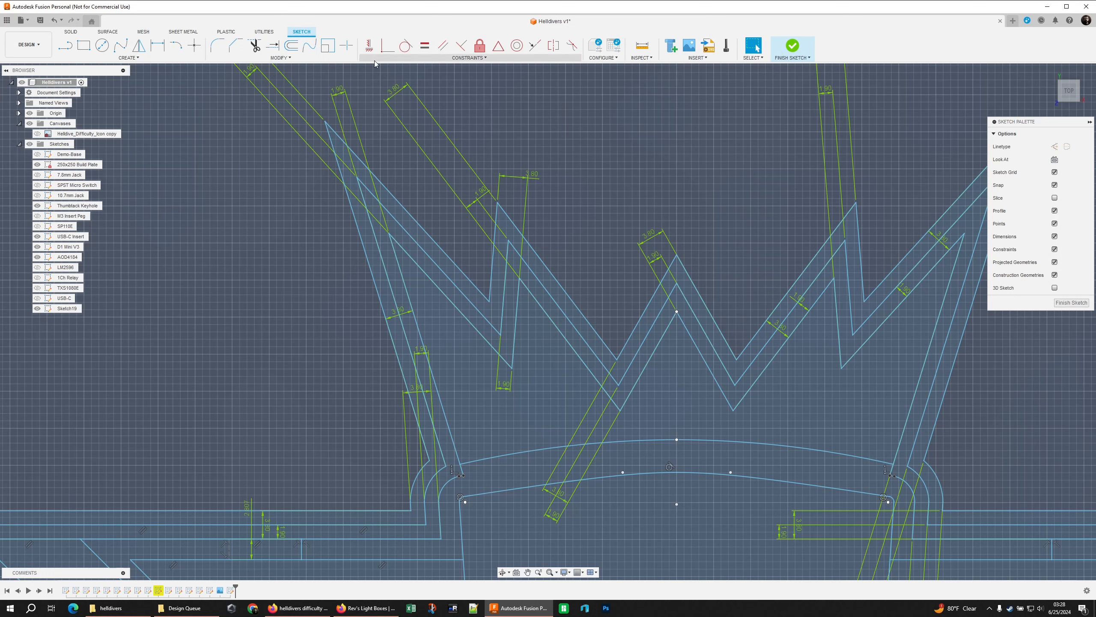
click(220, 47)
click(362, 194)
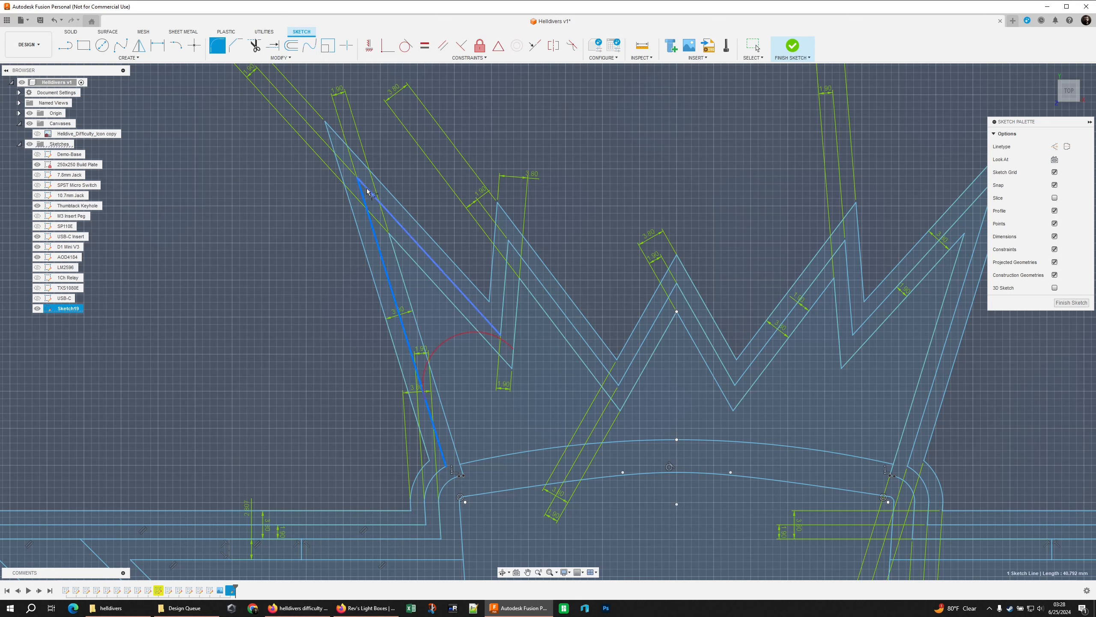
click(367, 188)
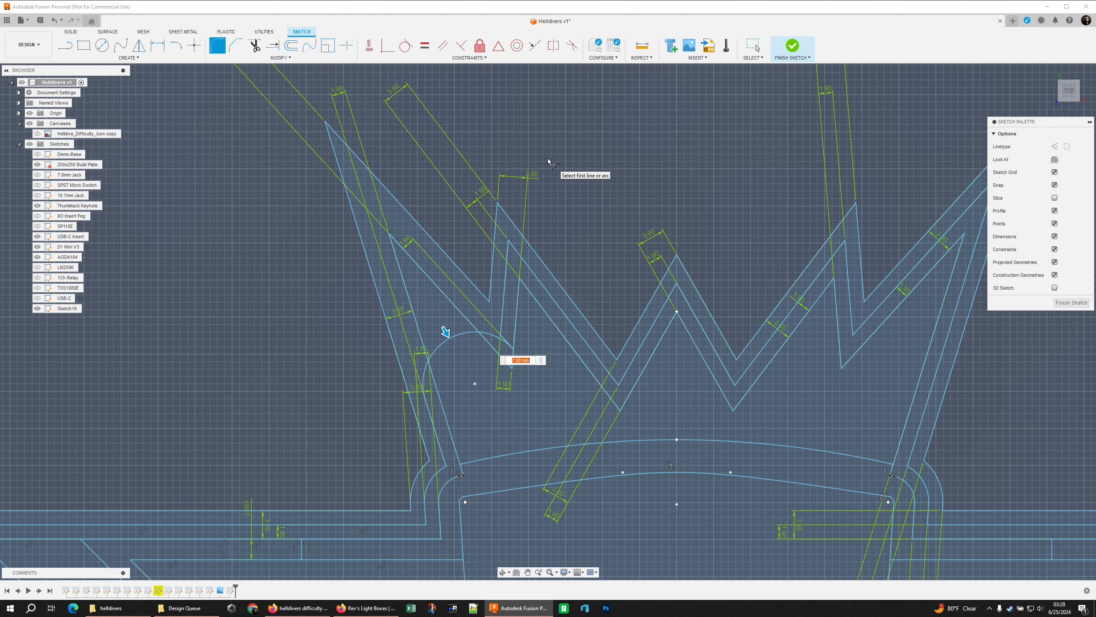
text(1.9)
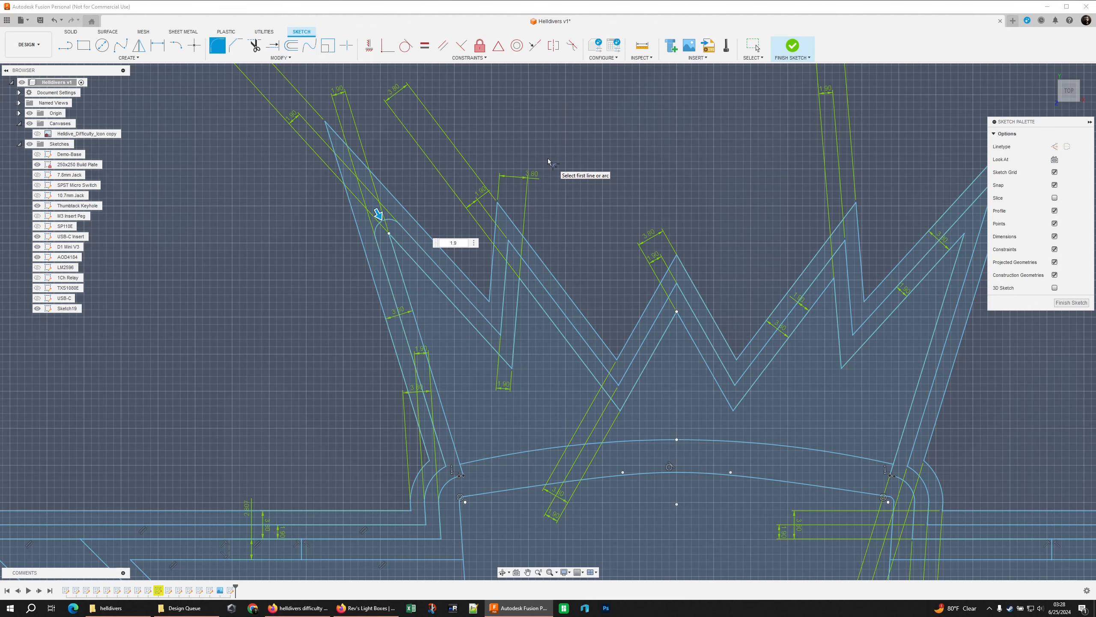
scroll(380, 241, up, 5)
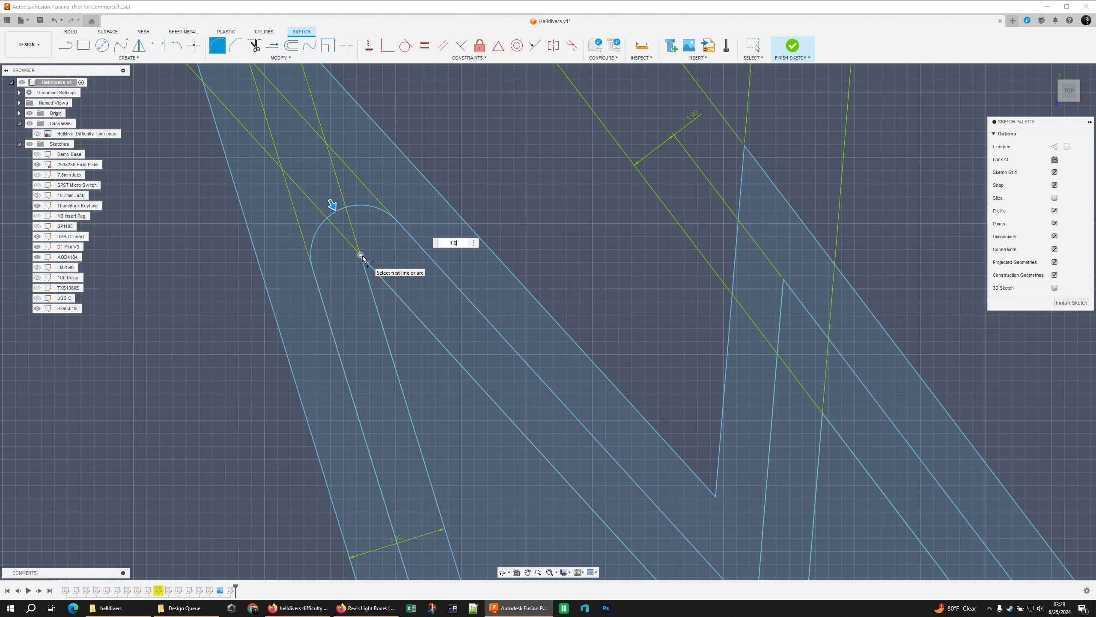
right_click(477, 196)
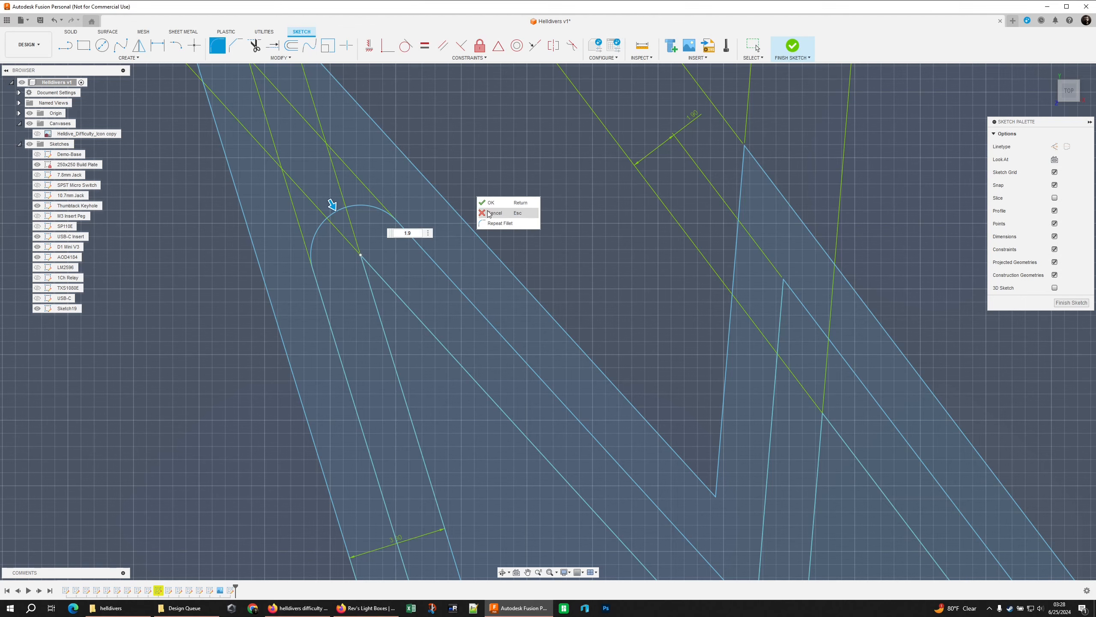
click(489, 212)
scroll(442, 167, down, 3)
middle_drag(409, 155, 442, 174)
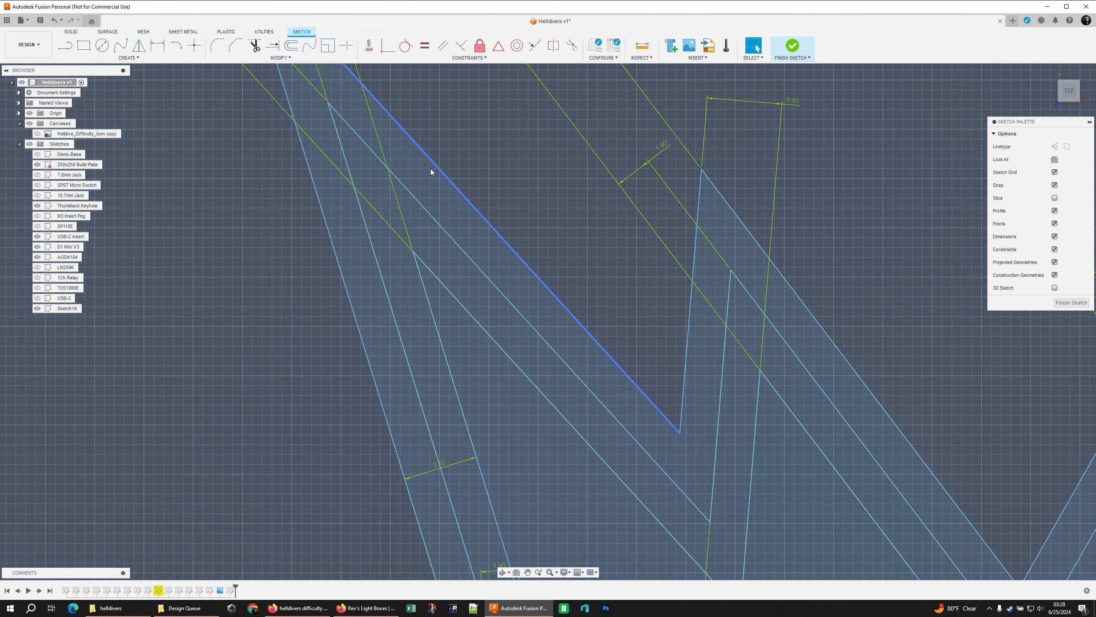
click(128, 57)
mouse_move(107, 93)
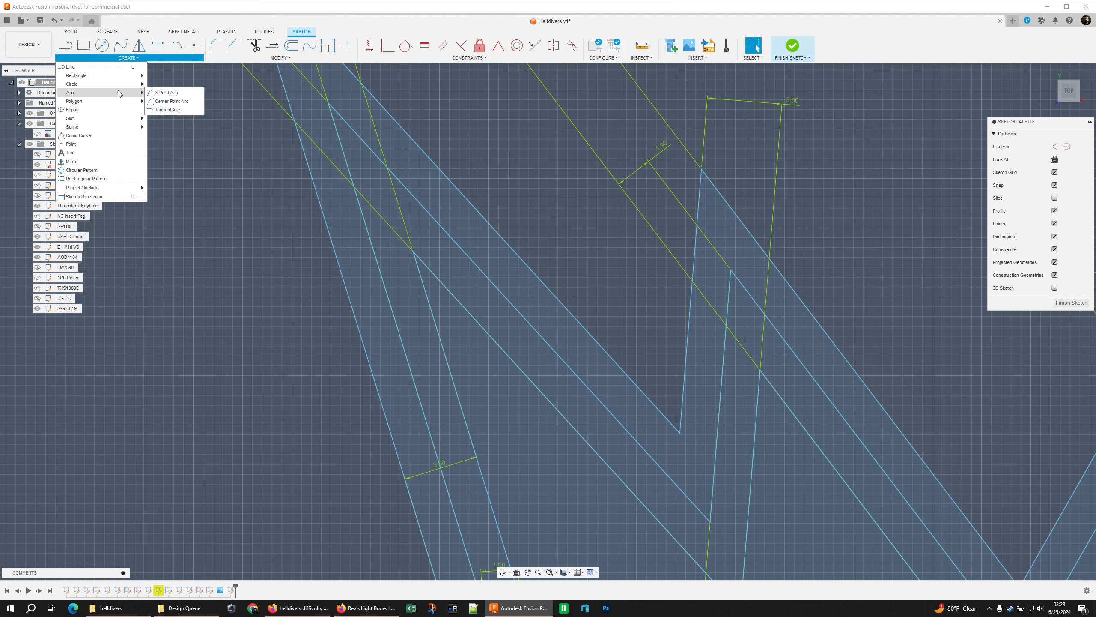
click(183, 106)
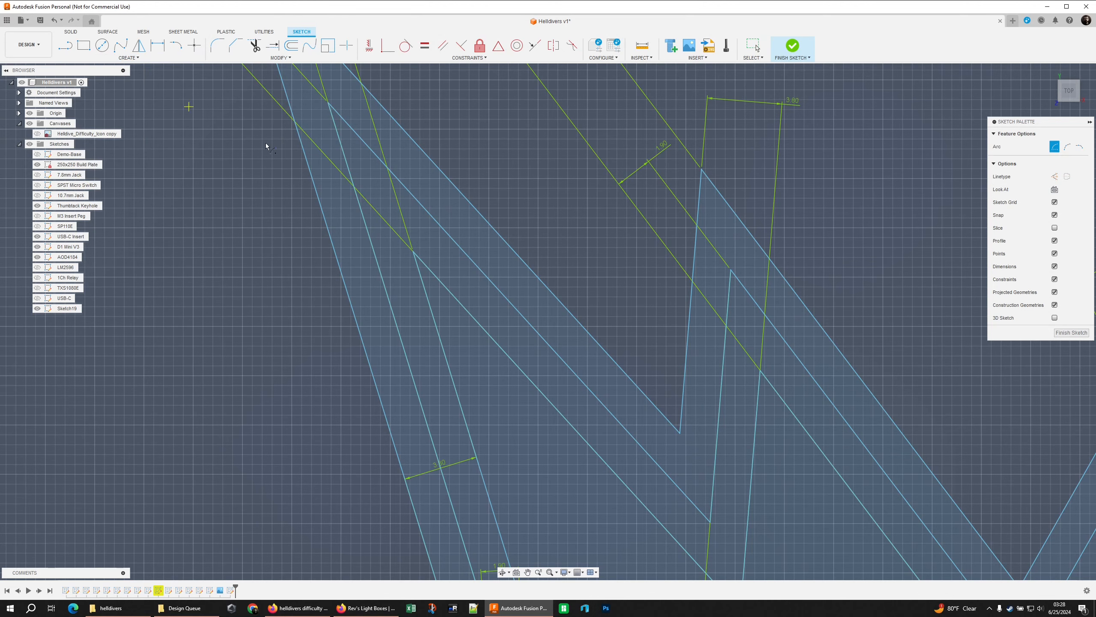
click(414, 252)
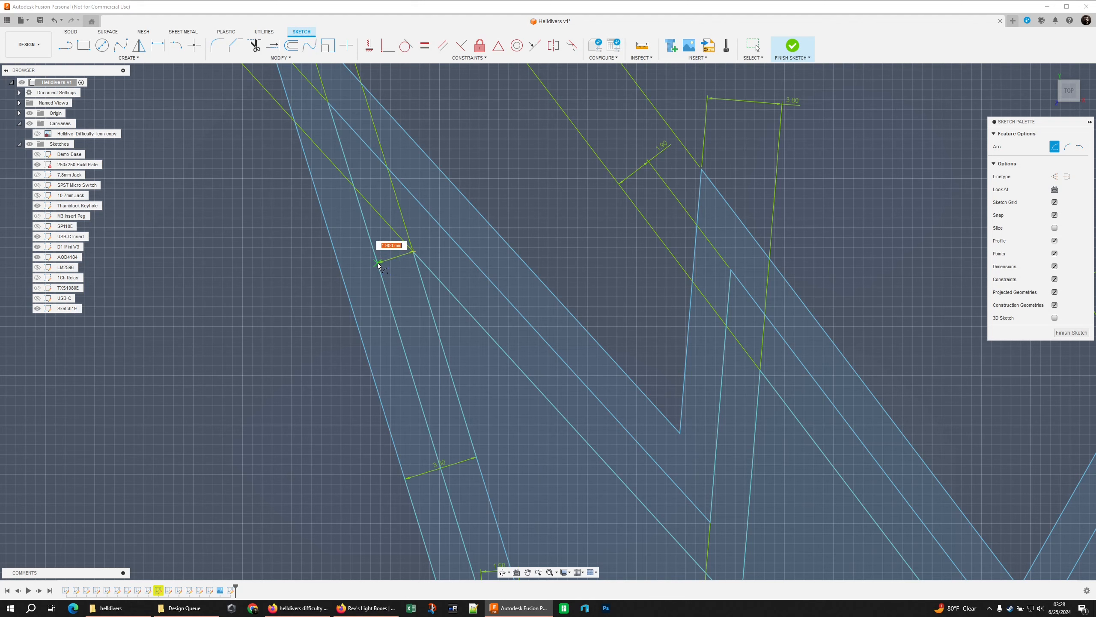
click(377, 263)
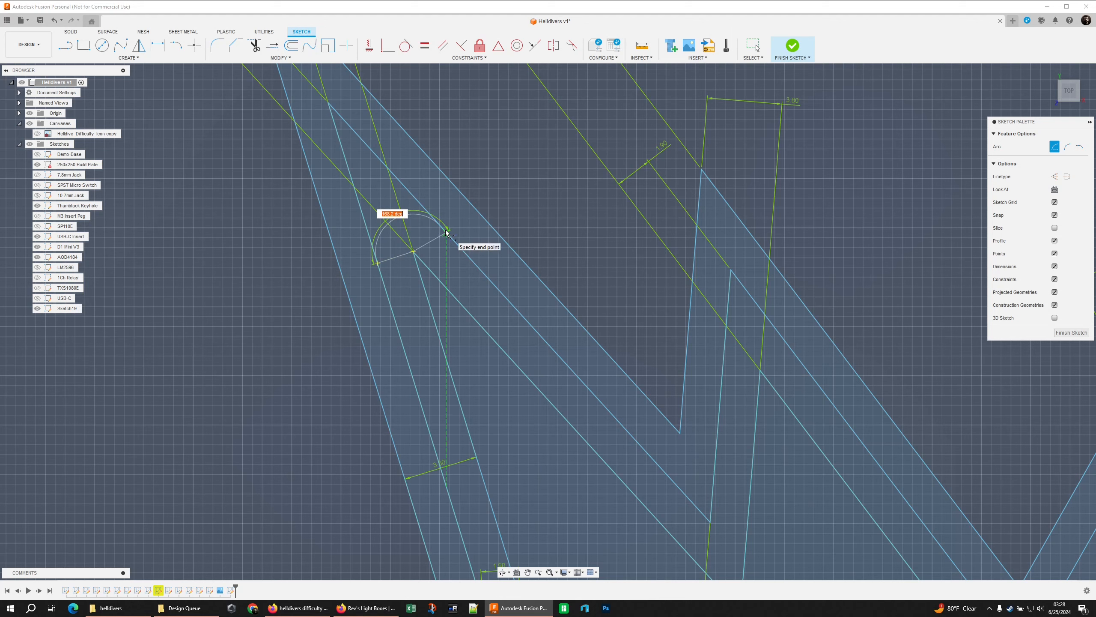
right_click(480, 218)
click(501, 236)
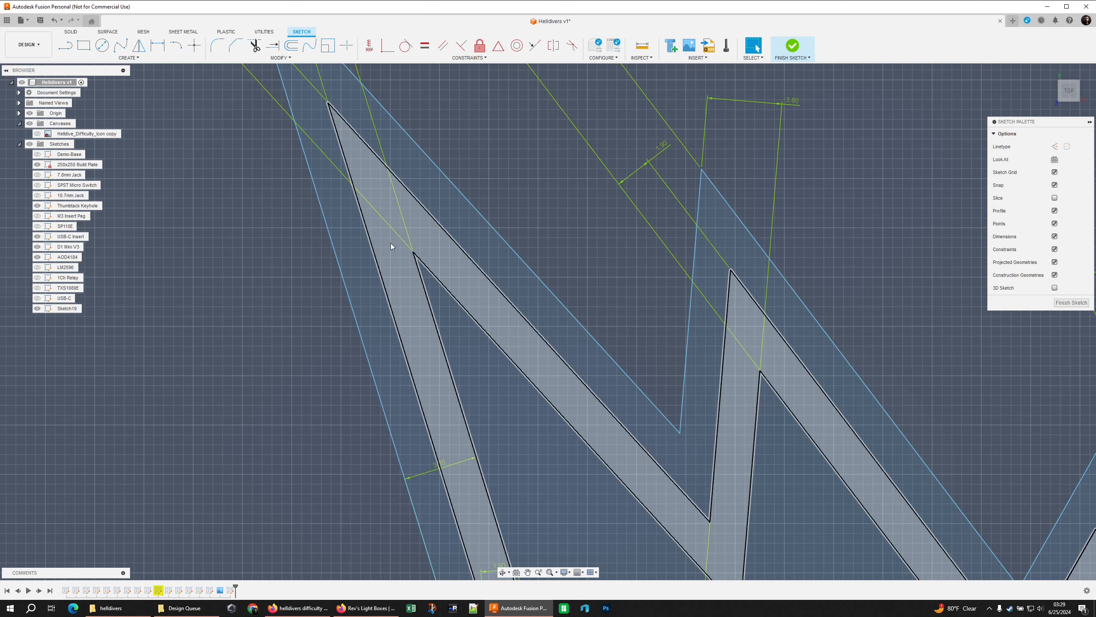
Fillet the leftmost spike tip of the crown's middle offset outline with a 1.9 mm radius
click(216, 51)
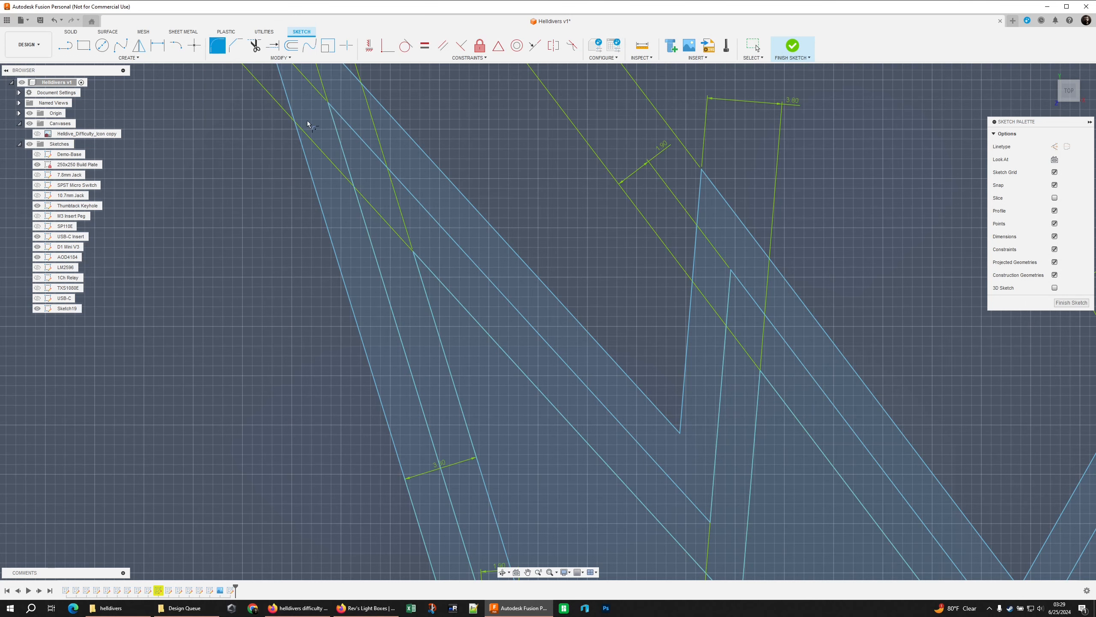
click(370, 236)
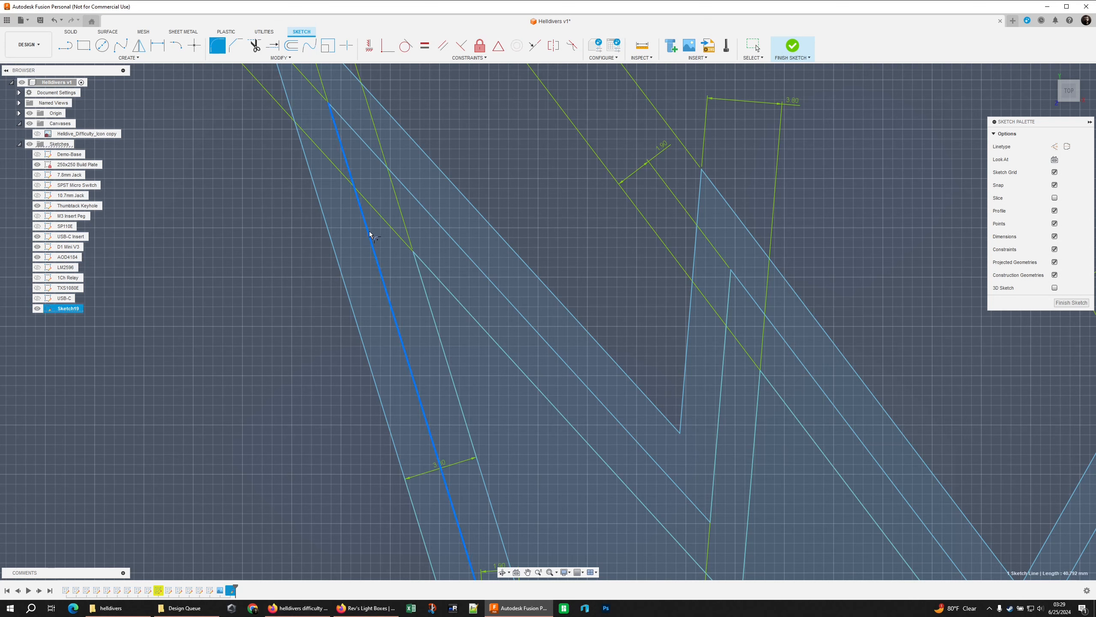
click(412, 202)
text(1.9)
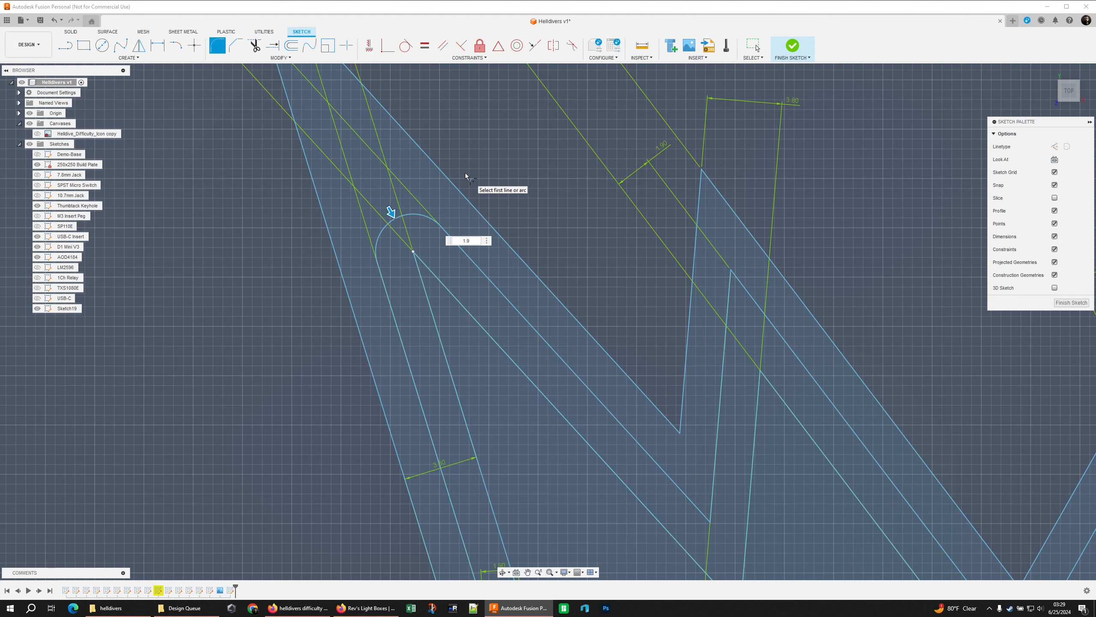
key(Return)
scroll(465, 173, down, 5)
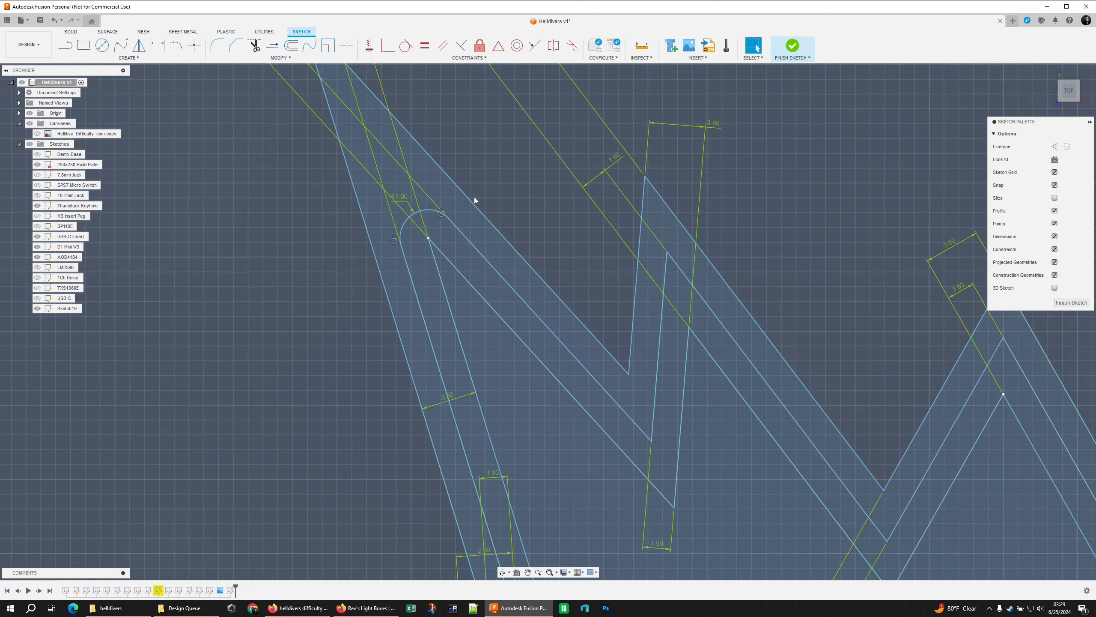
Fillet the second spike tip from the left and the centre tip of the crown's middle outline with a 1.9 mm radius
scroll(393, 235, up, 1)
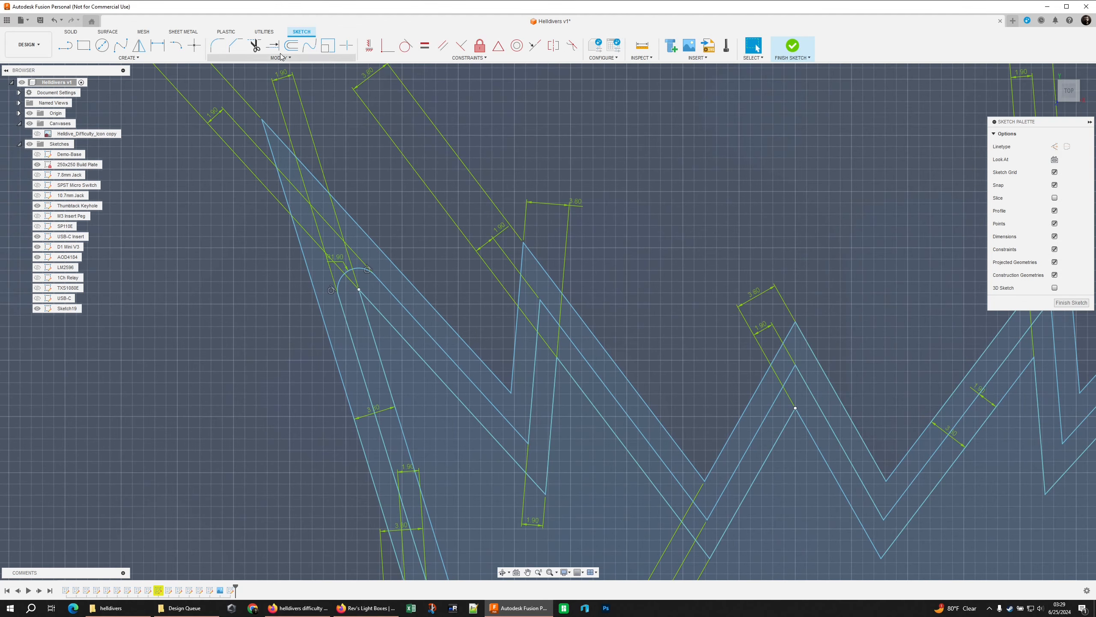
click(218, 46)
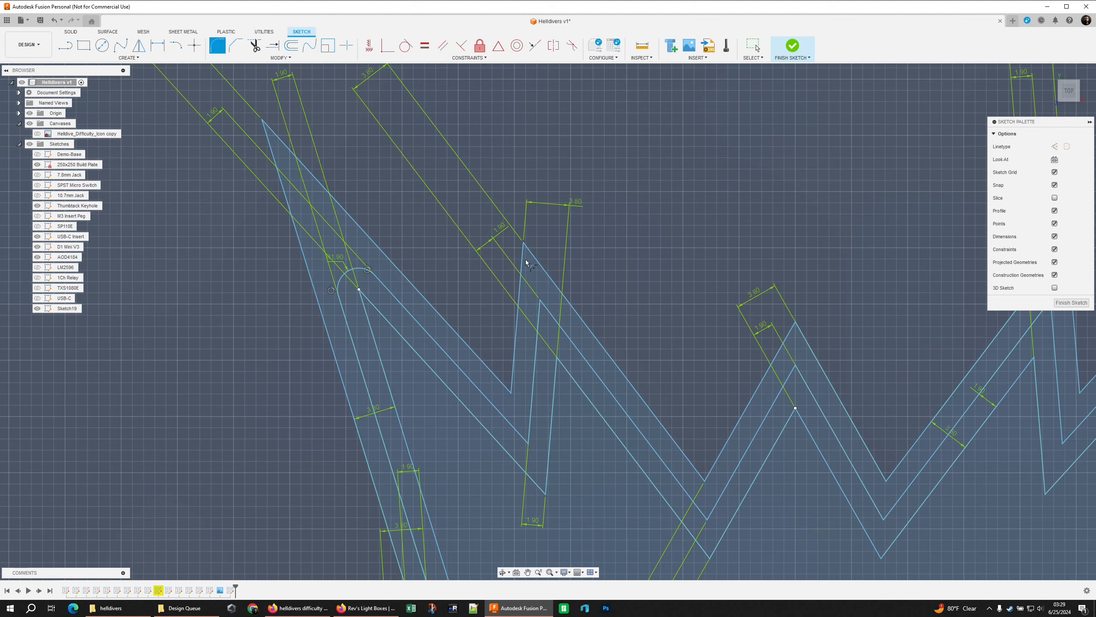
click(539, 316)
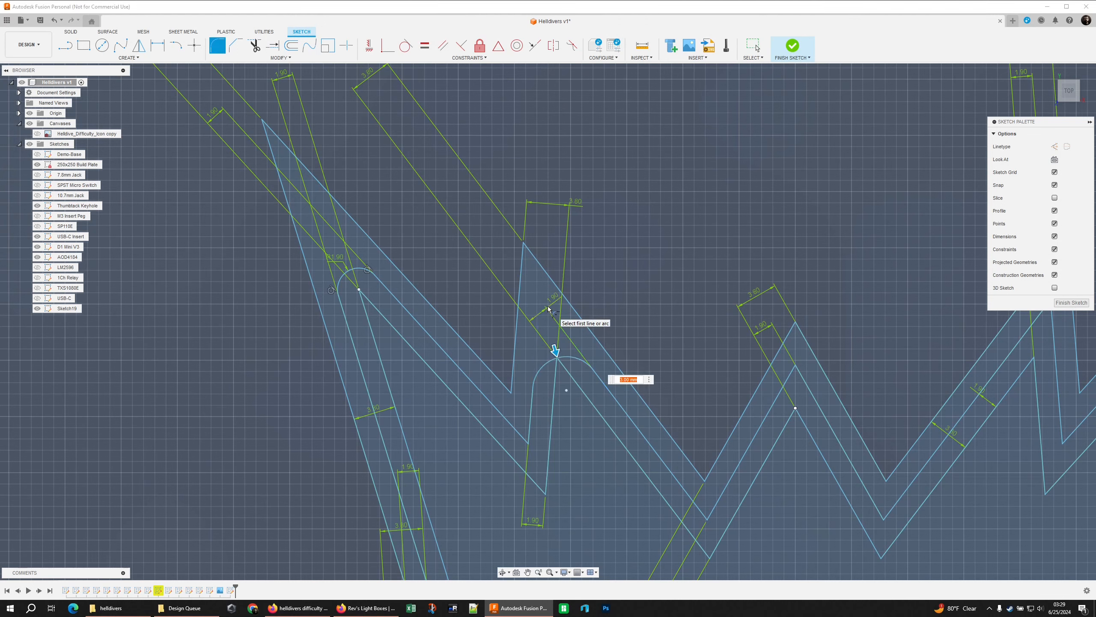
text(1.9)
middle_drag(639, 326, 488, 220)
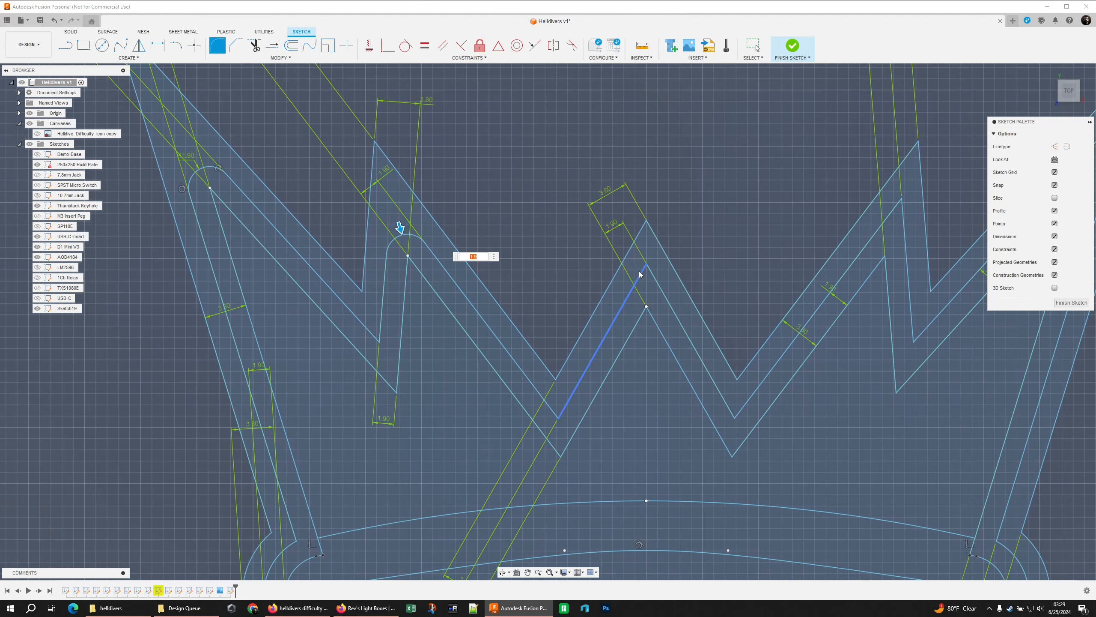
click(652, 270)
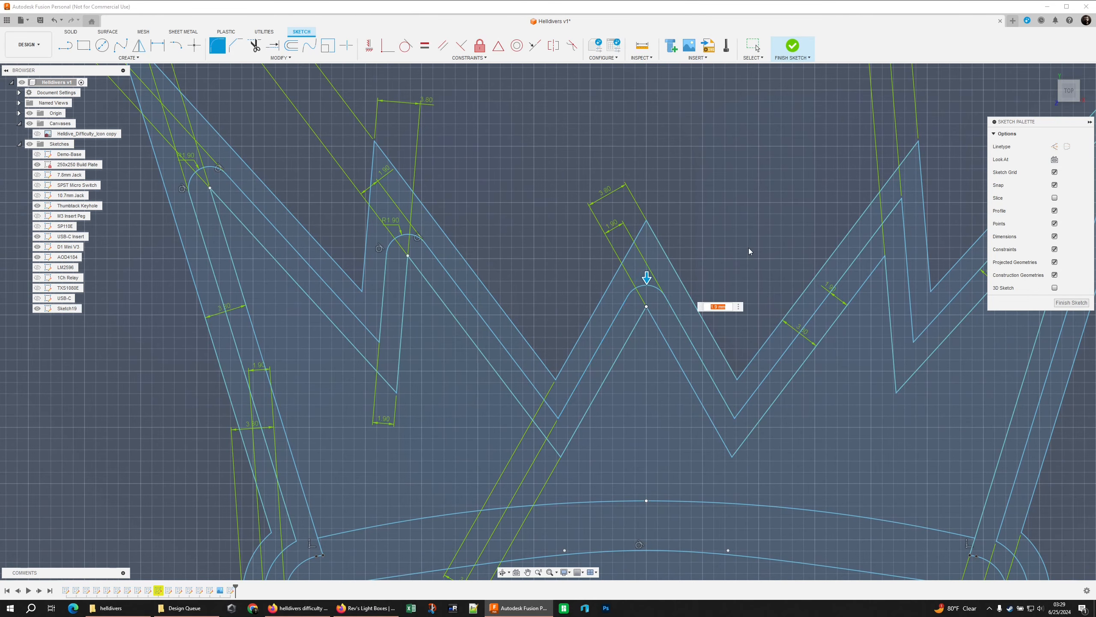
Fillet the two right-hand spike tips of the crown's middle outline with a 1.9 mm radius
middle_drag(775, 240, 583, 245)
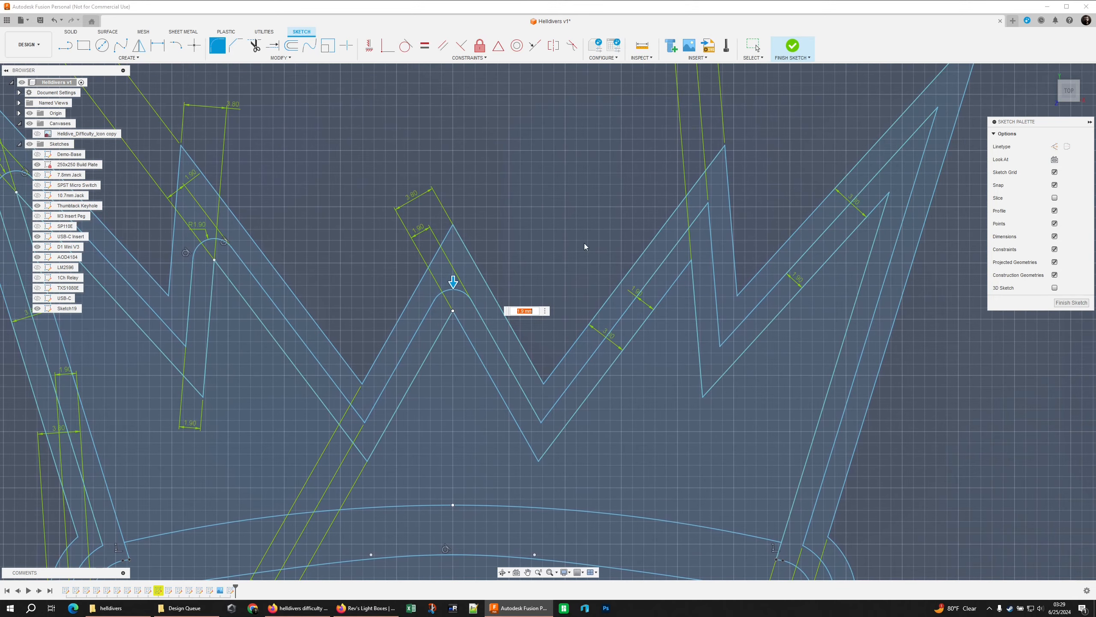
click(688, 234)
click(710, 233)
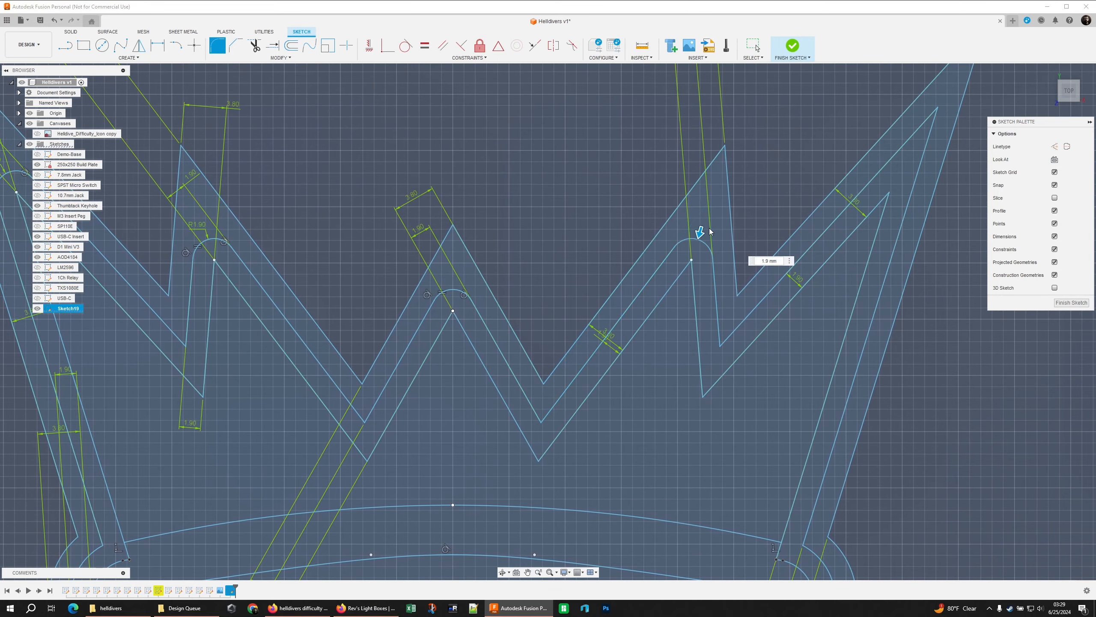
click(871, 182)
click(916, 176)
scroll(659, 281, down, 2)
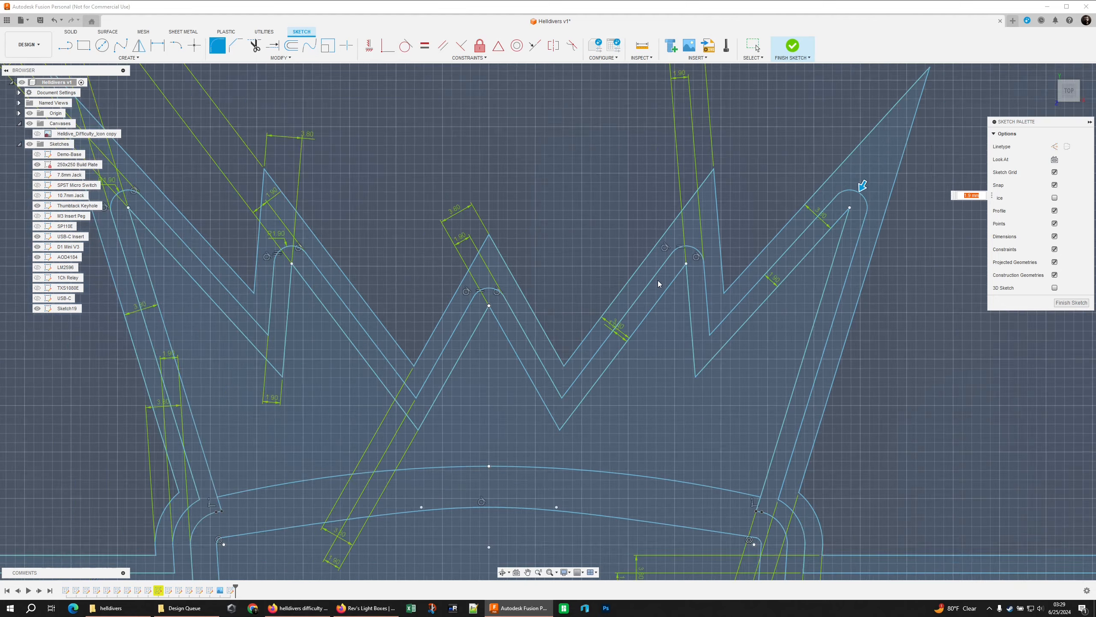
scroll(658, 283, down, 2)
middle_drag(567, 238, 683, 235)
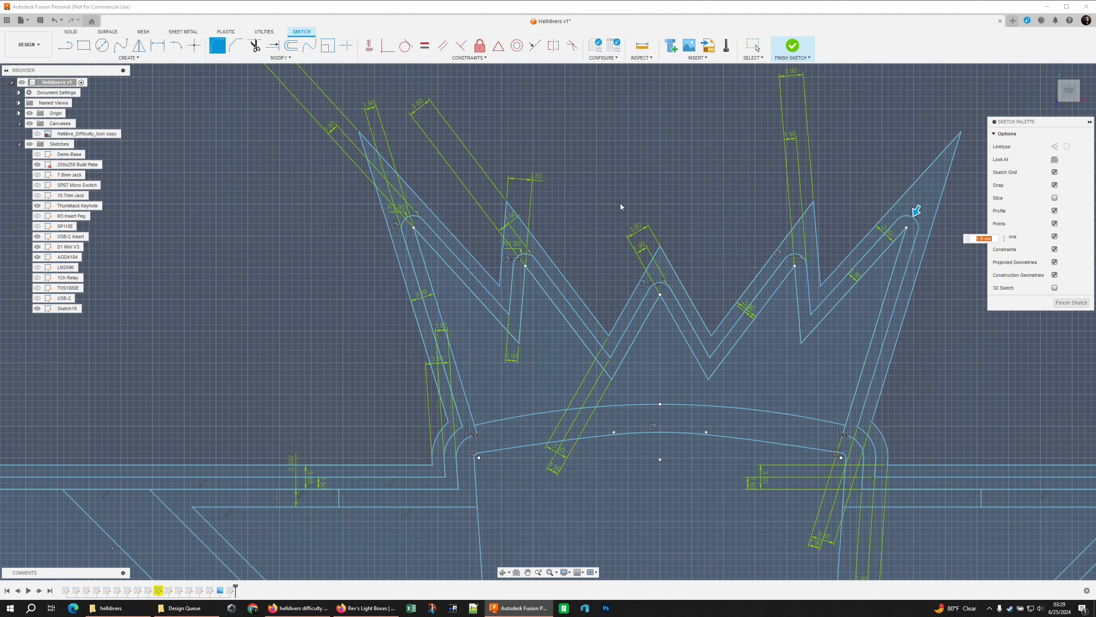
right_click(610, 196)
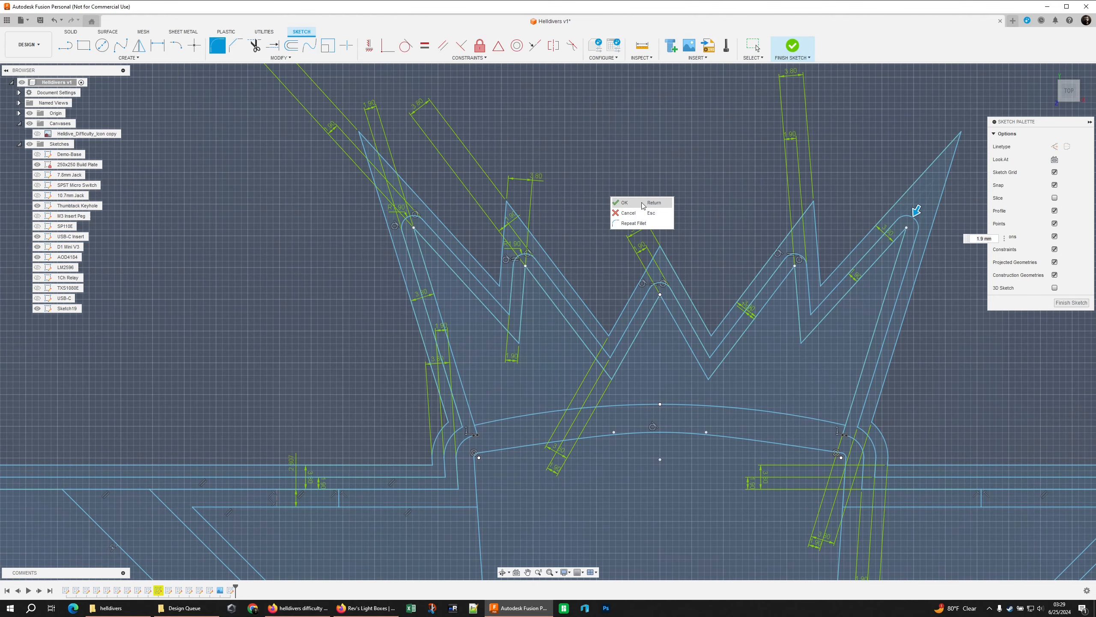
click(641, 203)
Fillet the leftmost spike tip of the crown's outermost outline with a 3.8 mm radius
middle_drag(557, 194, 503, 248)
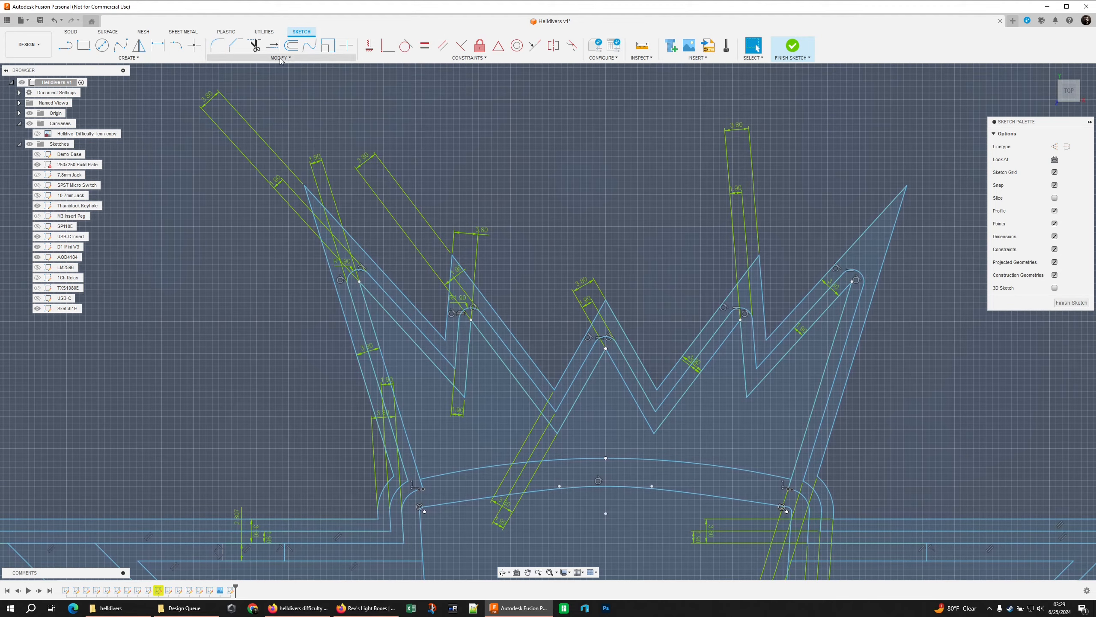
click(220, 50)
click(324, 250)
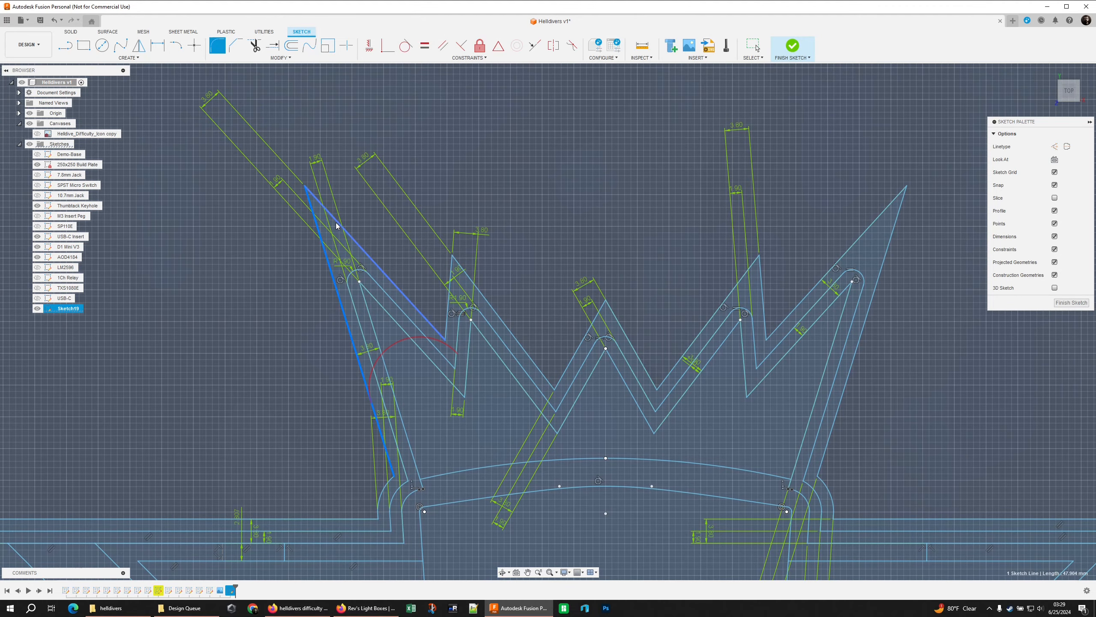
click(337, 222)
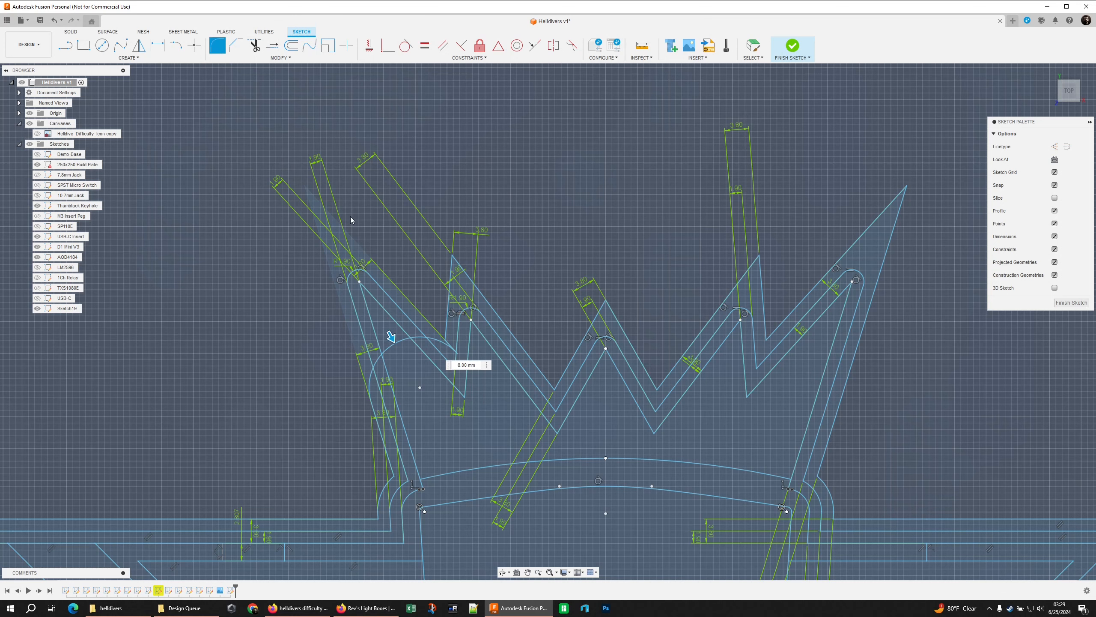
click(468, 366)
key(BackSpace)
key(BackSpace)
key(BackSpace)
key(BackSpace)
text(3.8mm)
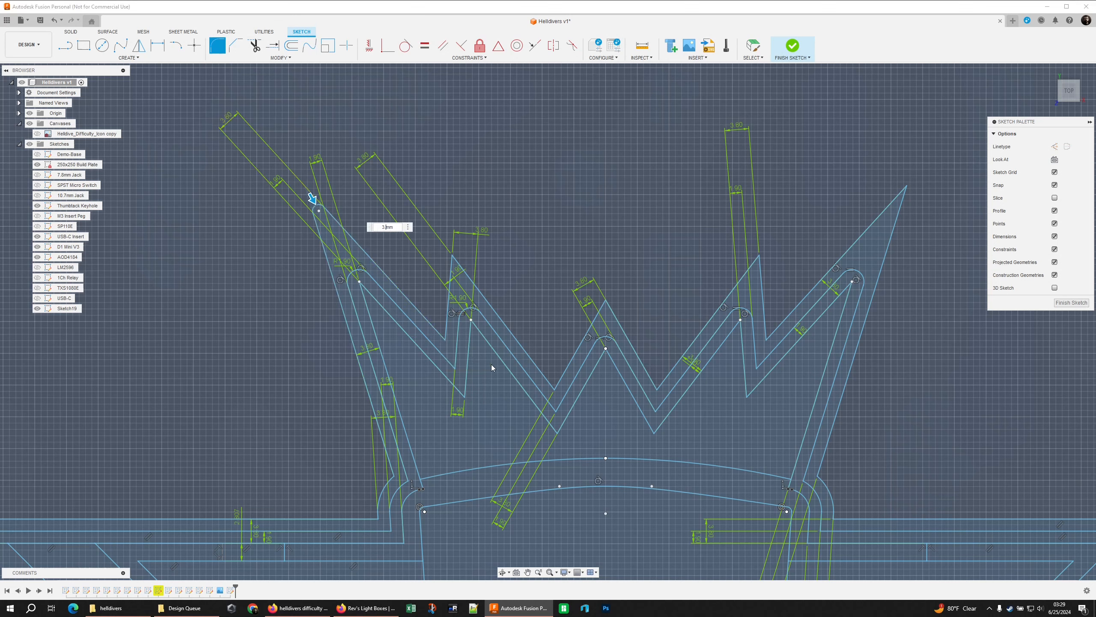
Fillet the remaining four spike tips of the crown's outermost outline with a 3.8 mm radius
click(453, 266)
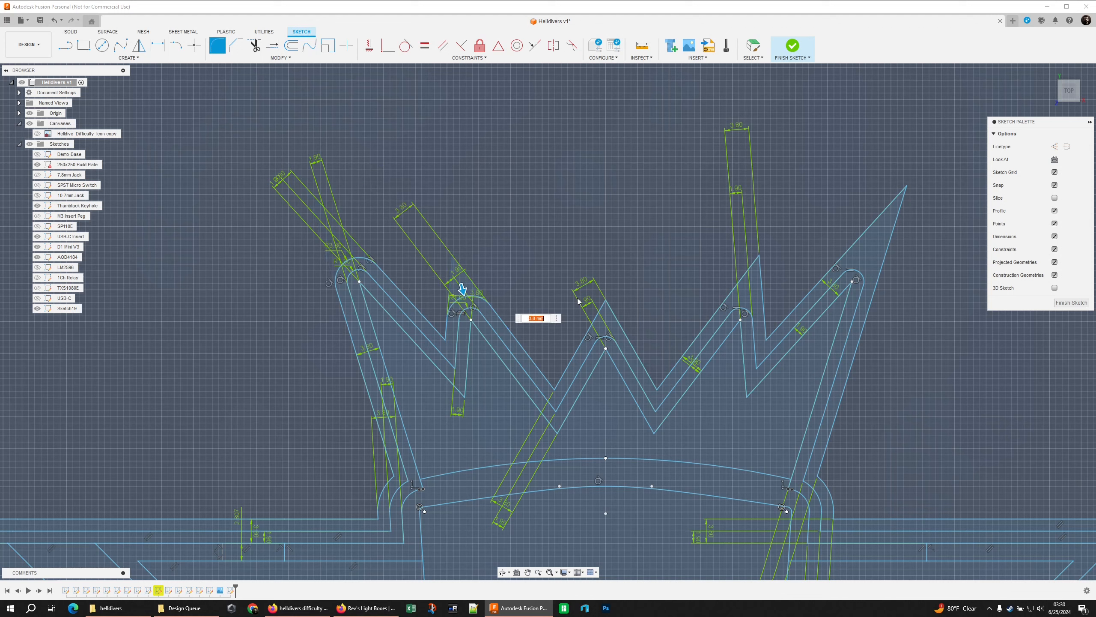
click(605, 311)
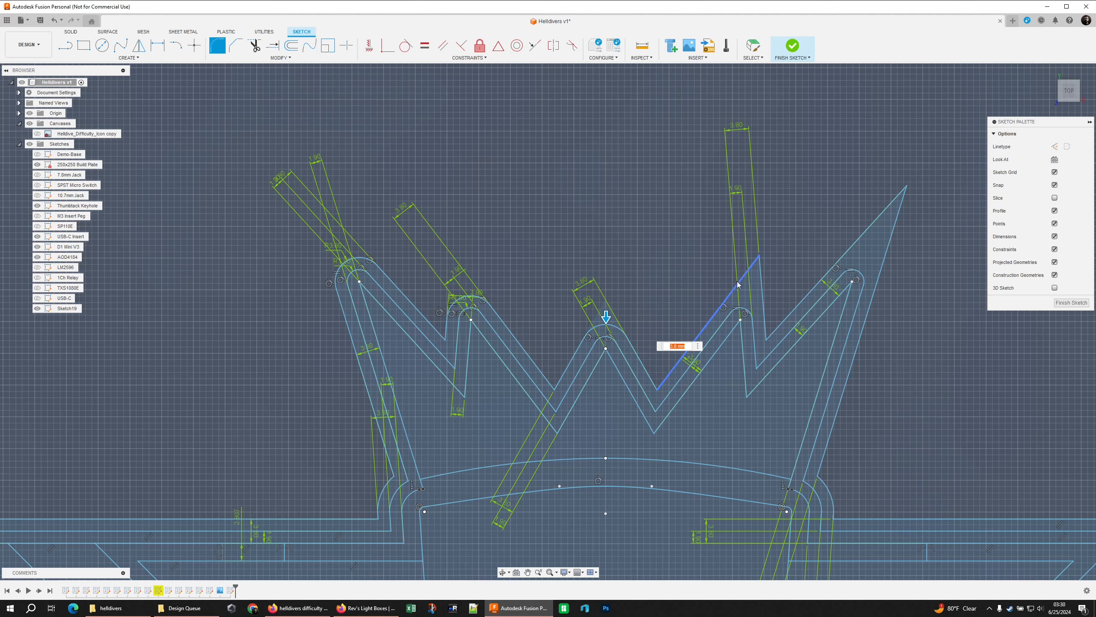
click(762, 281)
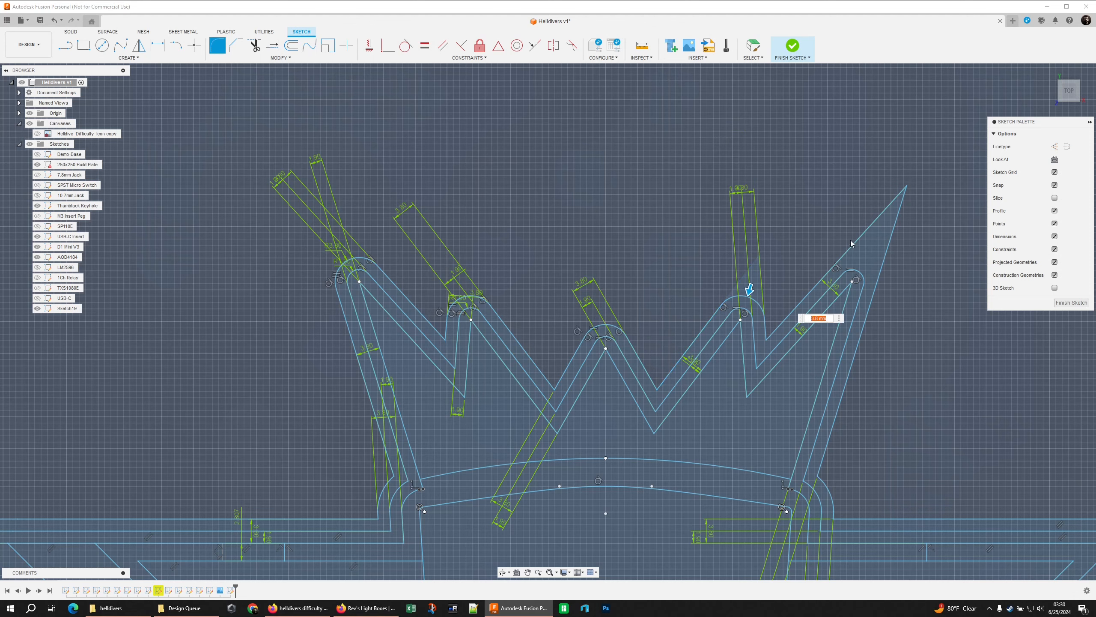
click(889, 247)
scroll(647, 259, down, 3)
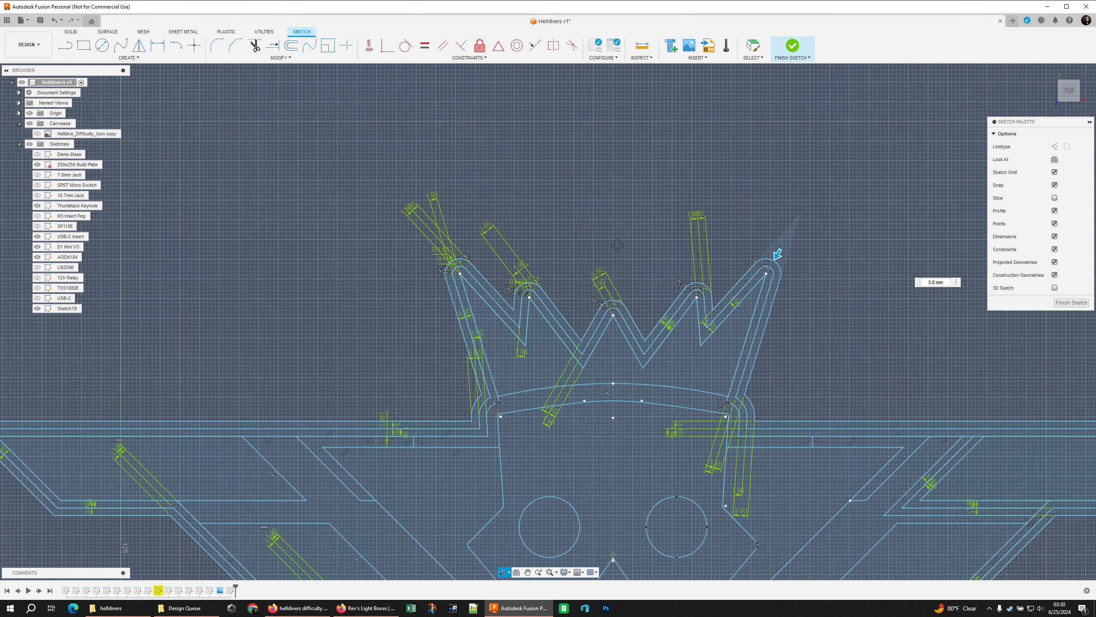
right_click(624, 261)
click(651, 251)
Check that the crown's inner area selects as a closed profile and finish the sketch
scroll(548, 120, down, 3)
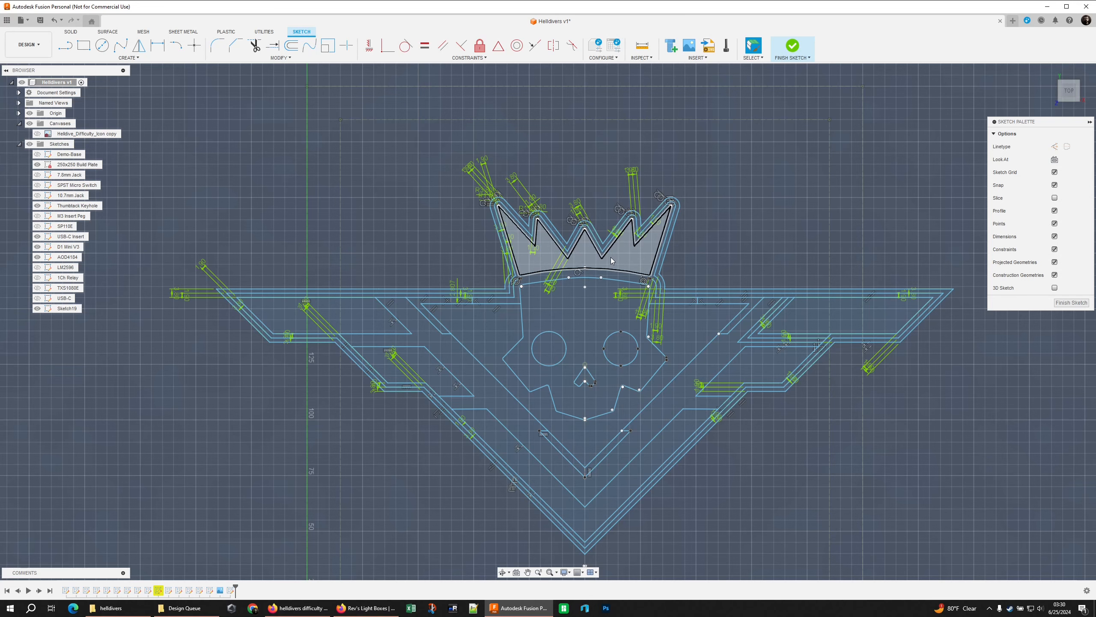
click(611, 257)
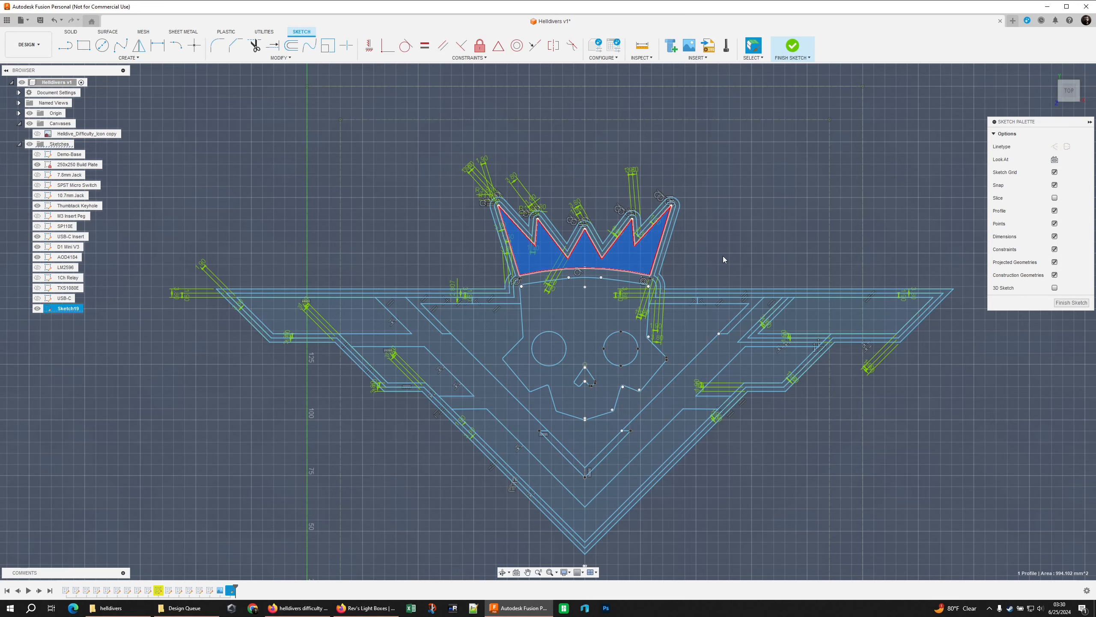
scroll(659, 233, up, 3)
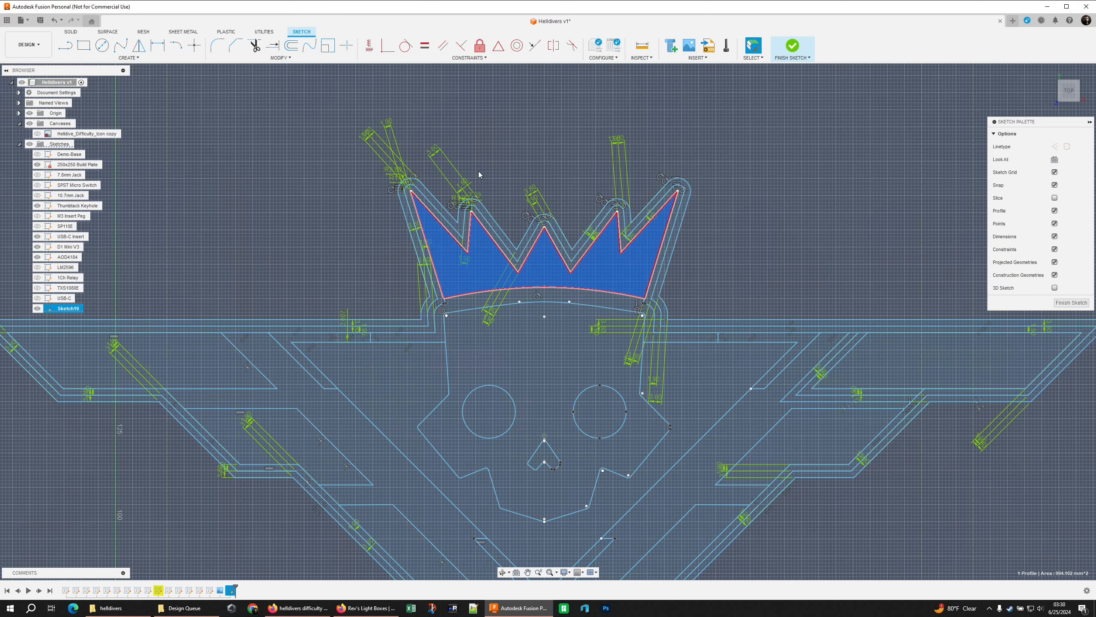
right_click(495, 170)
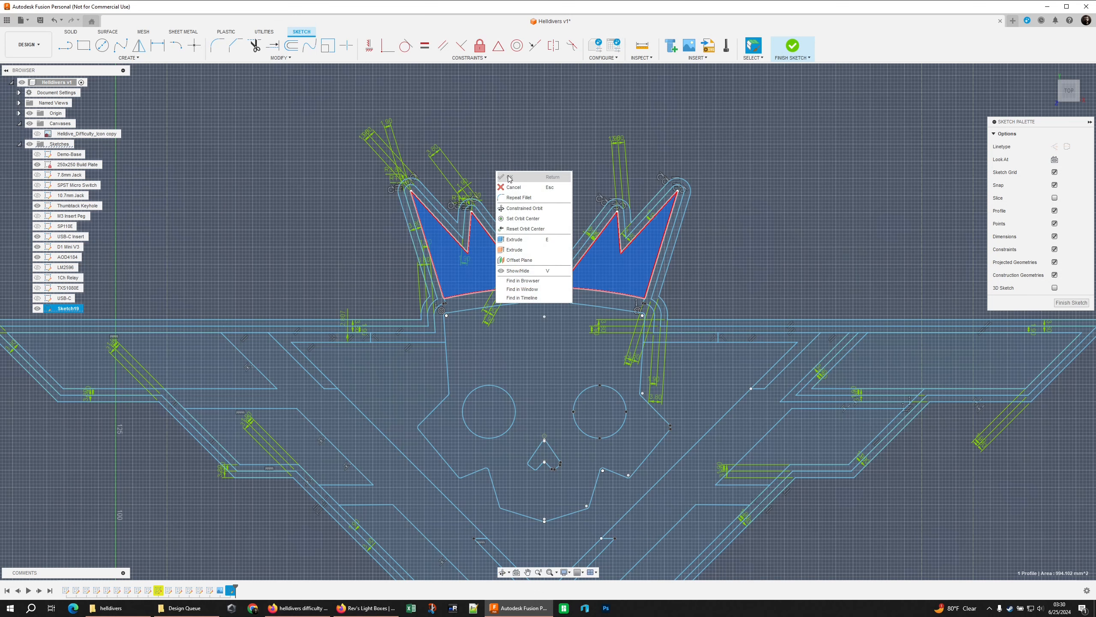
click(1073, 304)
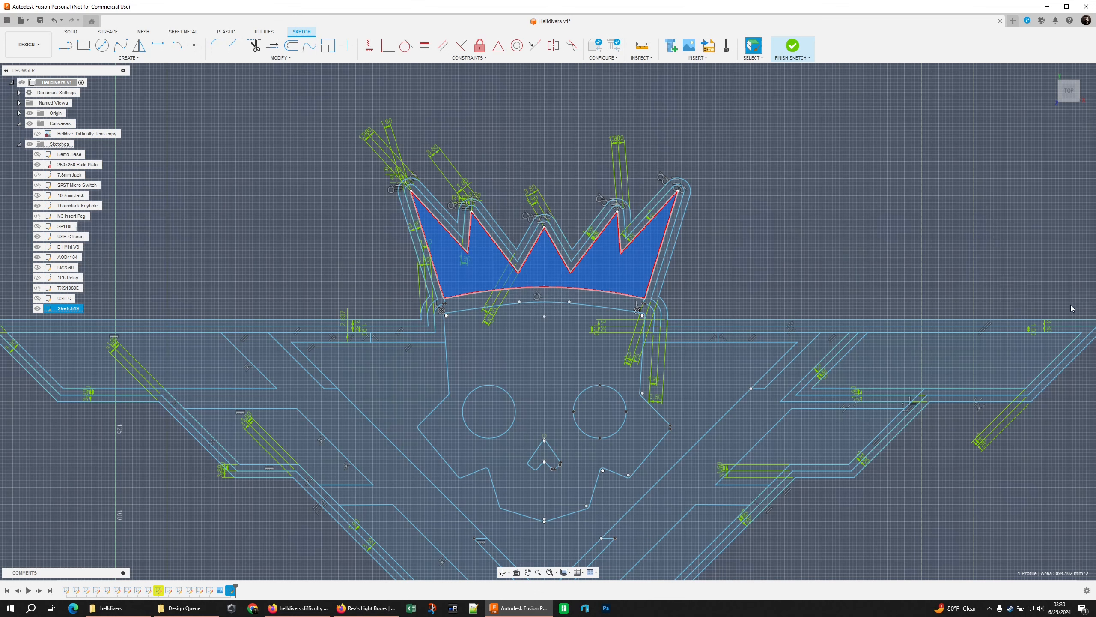
Inspect the emblem's left and right wing tip points against the build plate outline
scroll(775, 253, down, 5)
middle_drag(766, 221, 727, 169)
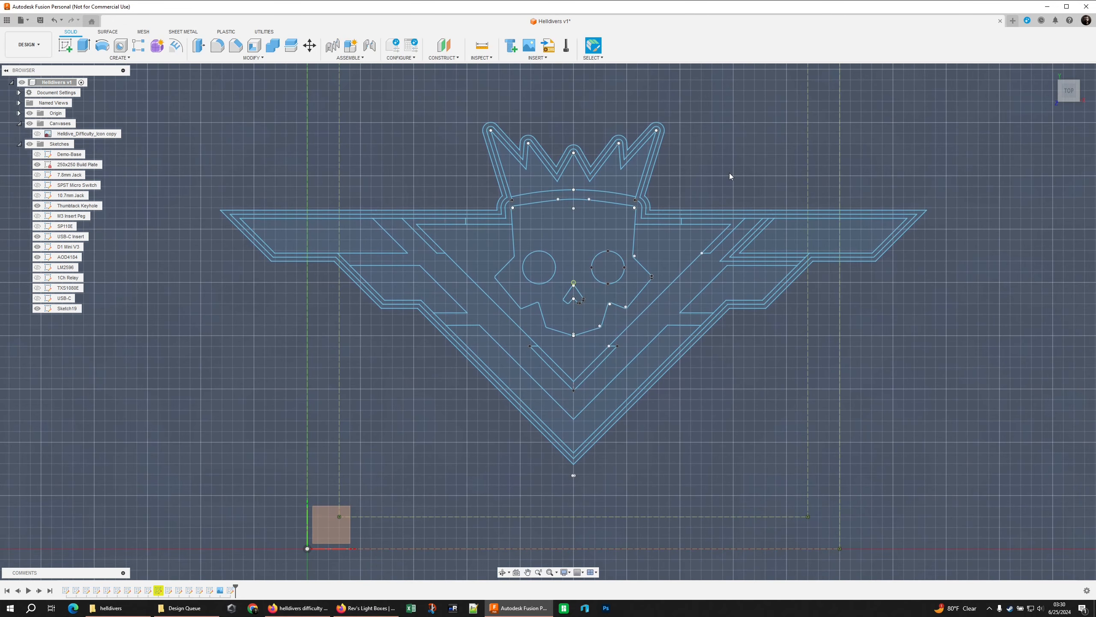
middle_drag(640, 160, 623, 215)
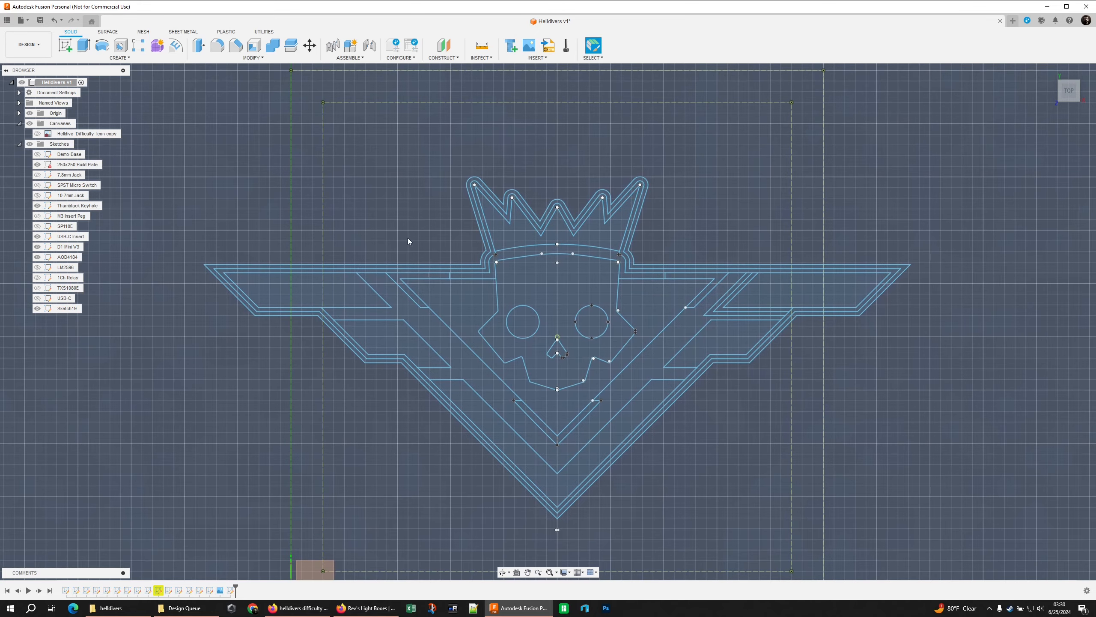
click(224, 272)
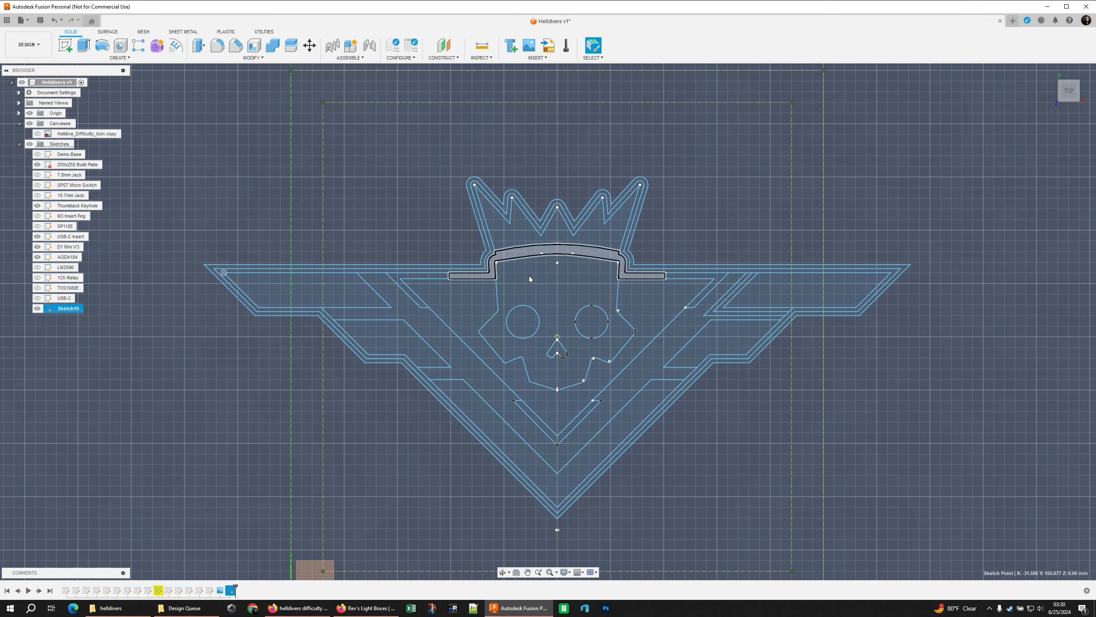
click(891, 272)
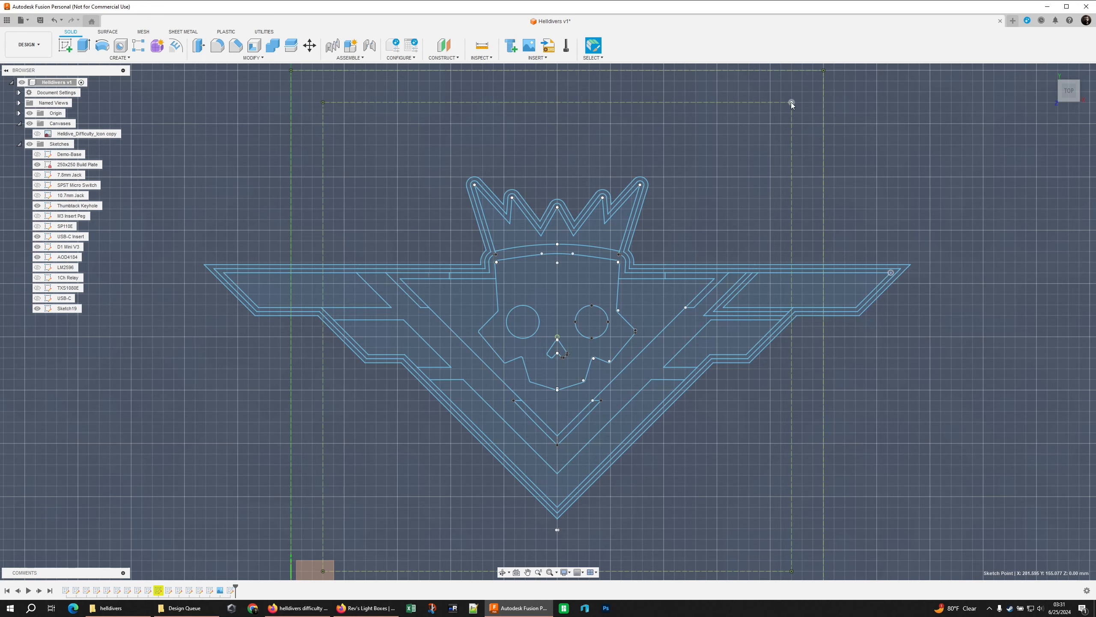
scroll(350, 467, down, 3)
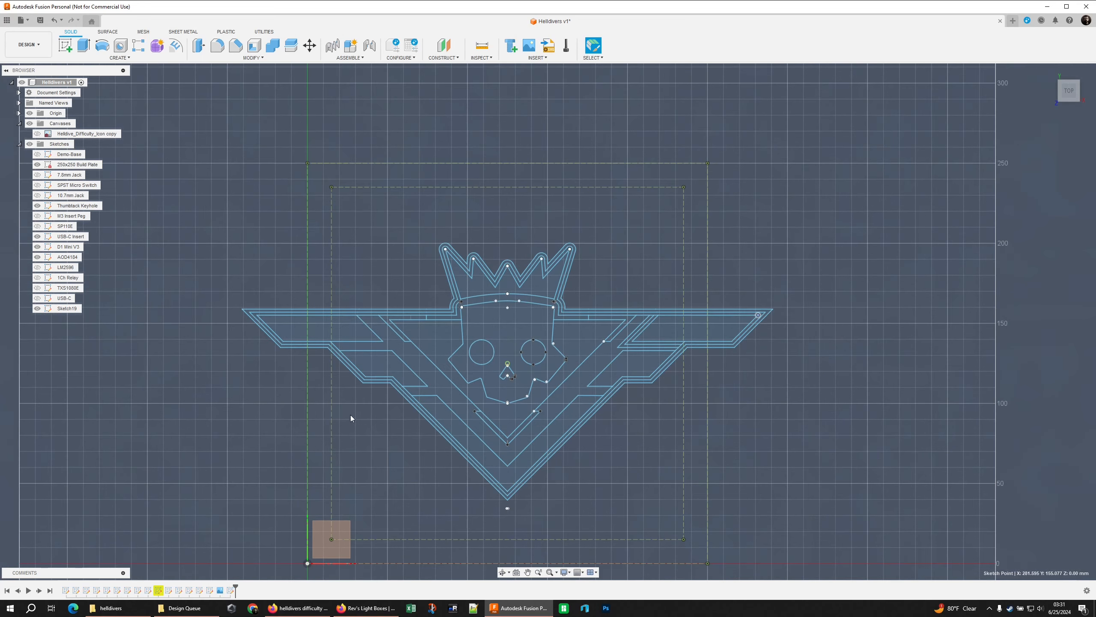
middle_drag(350, 414, 389, 310)
Reopen the emblem sketch for editing and window-select all of its geometry
click(57, 311)
right_click(58, 311)
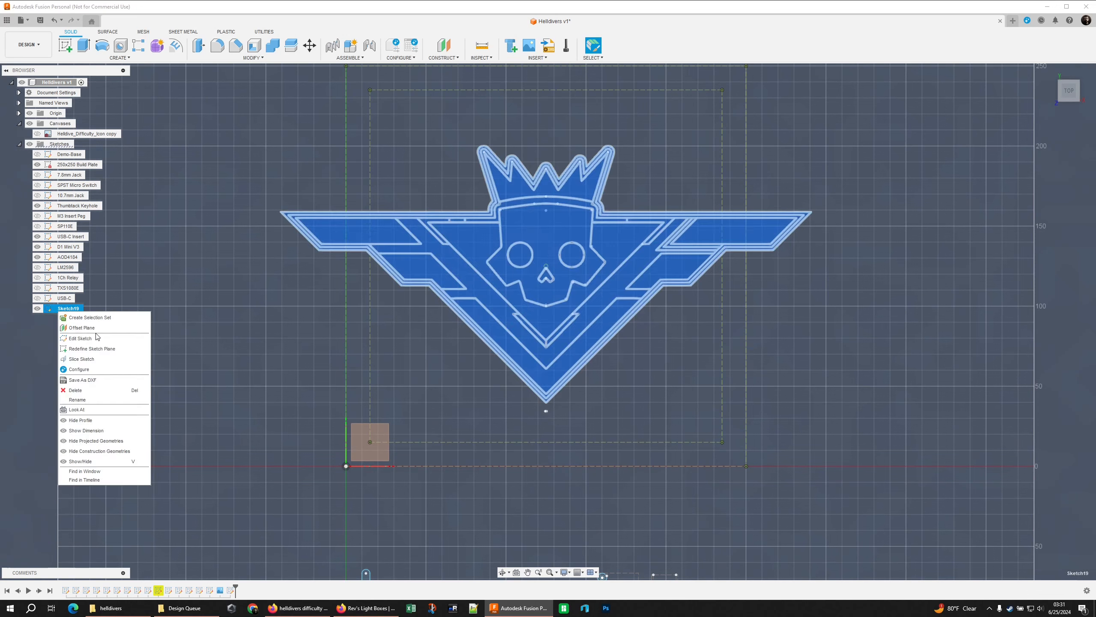
click(103, 325)
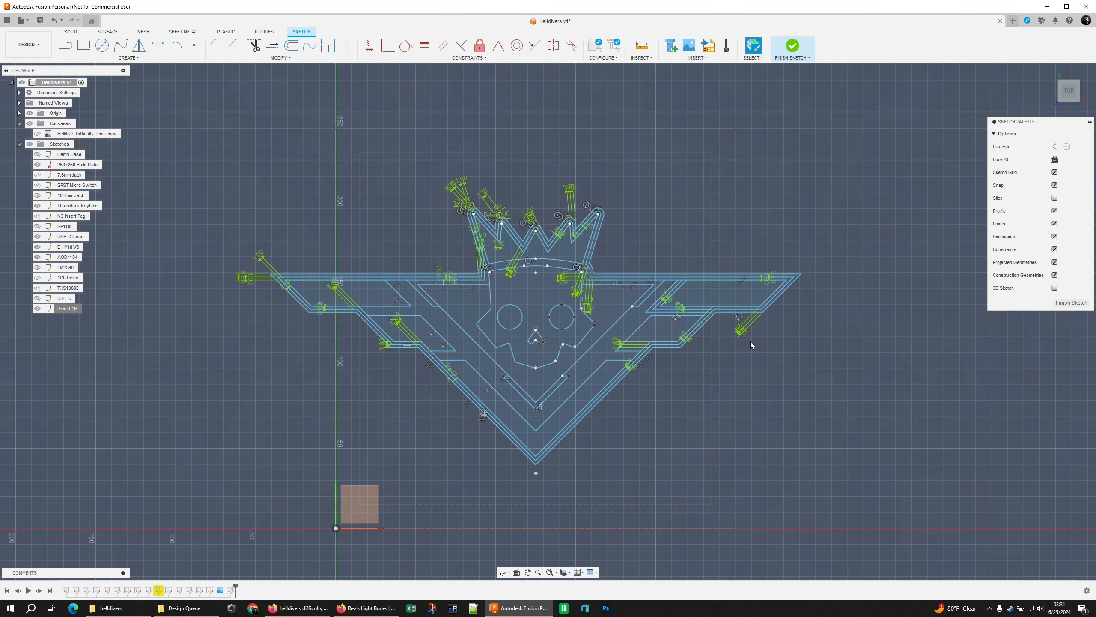
click(752, 58)
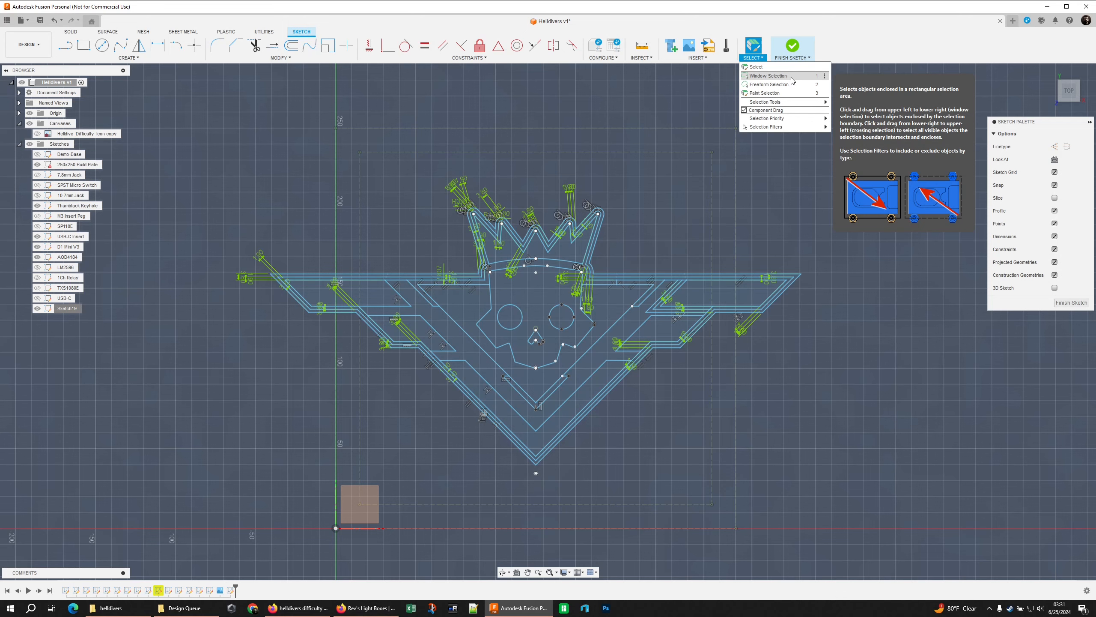
click(792, 81)
drag(197, 162, 867, 492)
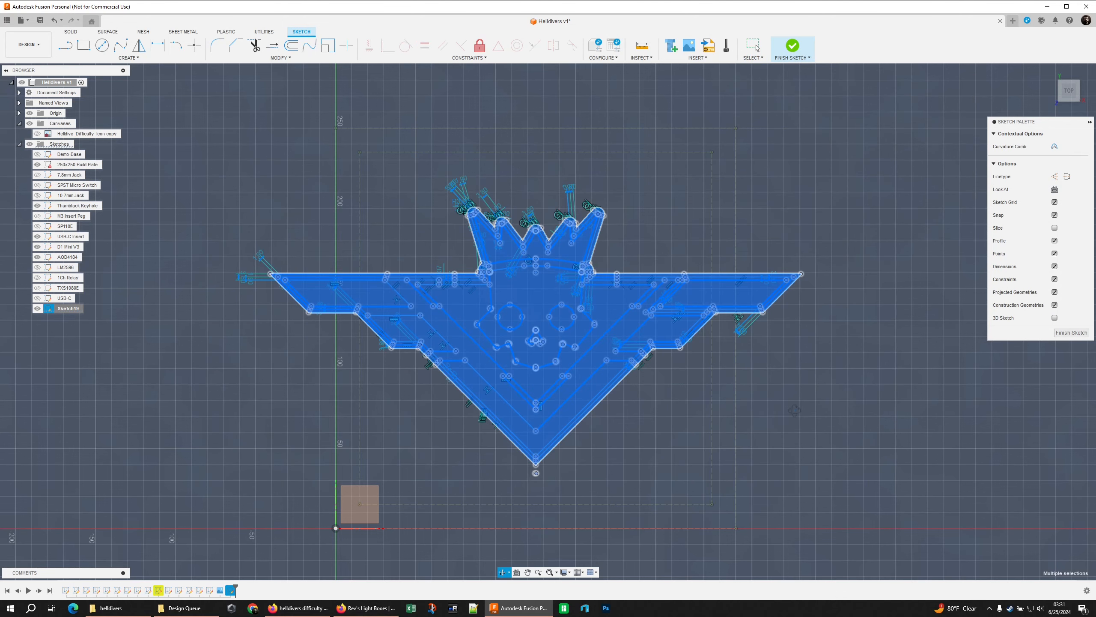
right_click(795, 410)
click(815, 429)
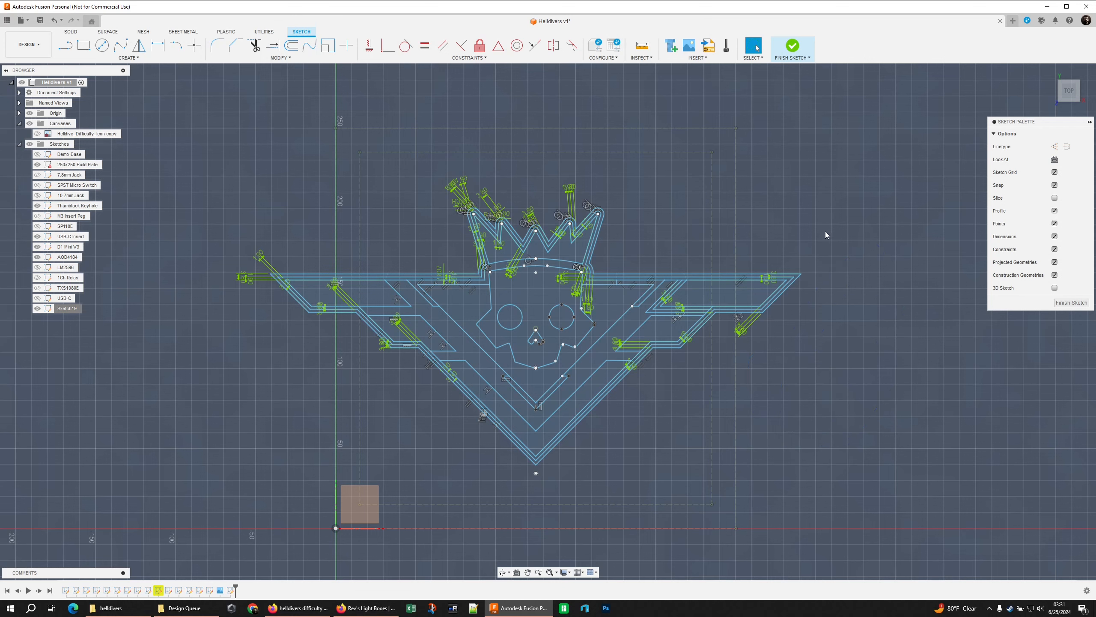
Window-select the whole emblem for a Move and set the pivot at the top point of the skull's nose
mouse_move(792, 217)
mouse_down()
mouse_move(714, 177)
mouse_move(845, 225)
mouse_move(850, 238)
mouse_up()
drag(214, 151, 821, 489)
drag(874, 506, 874, 506)
key(m)
click(920, 172)
scroll(436, 433, up, 3)
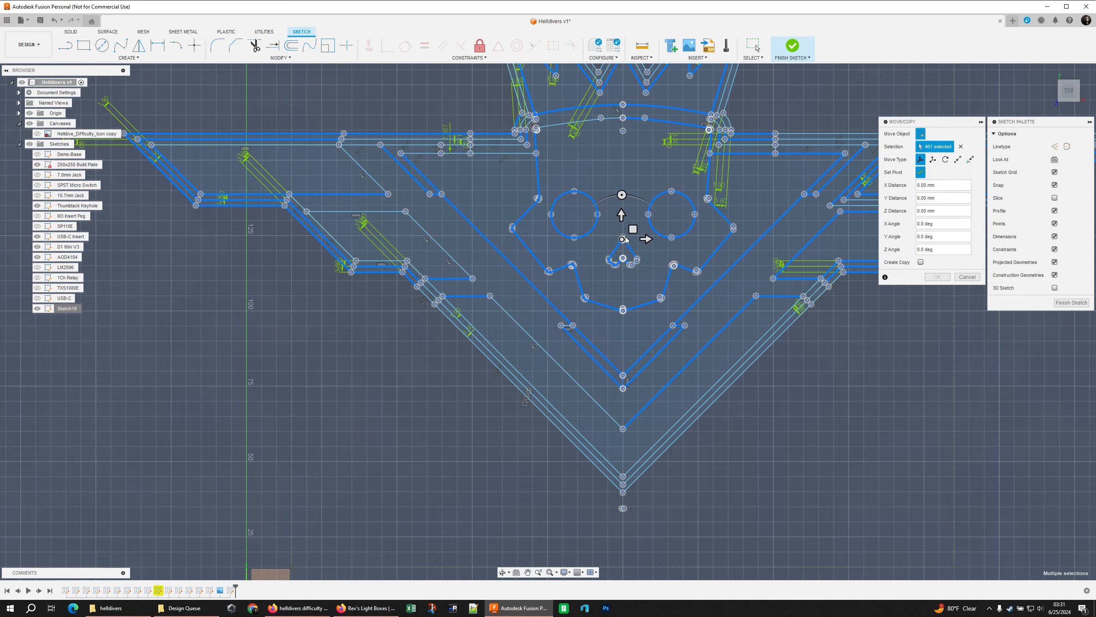
scroll(626, 234, up, 8)
scroll(626, 234, up, 3)
click(625, 262)
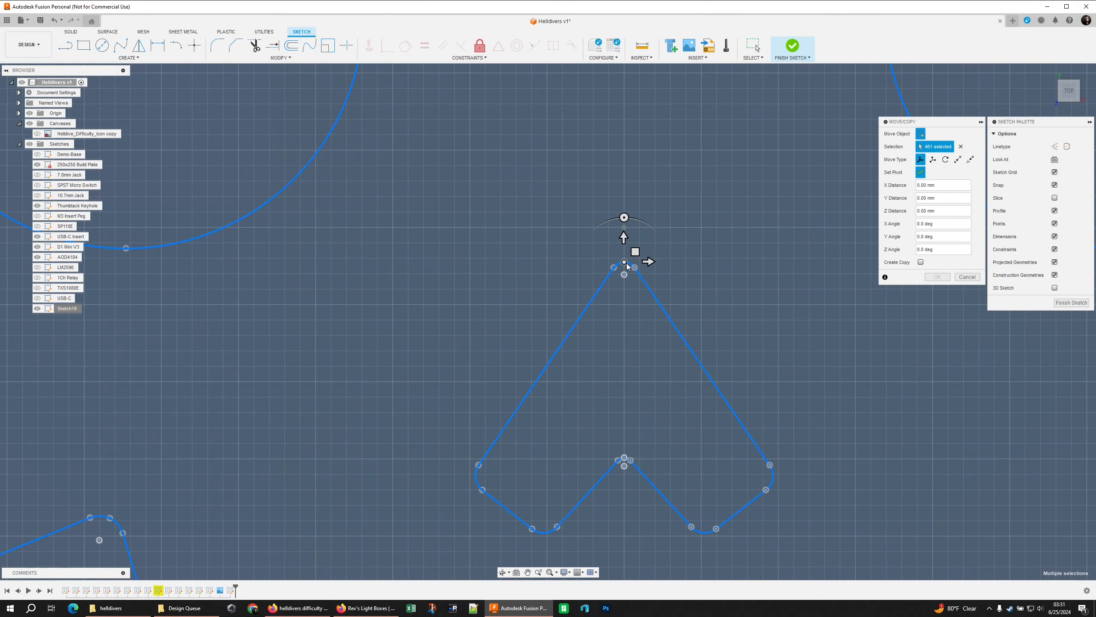
scroll(629, 263, down, 10)
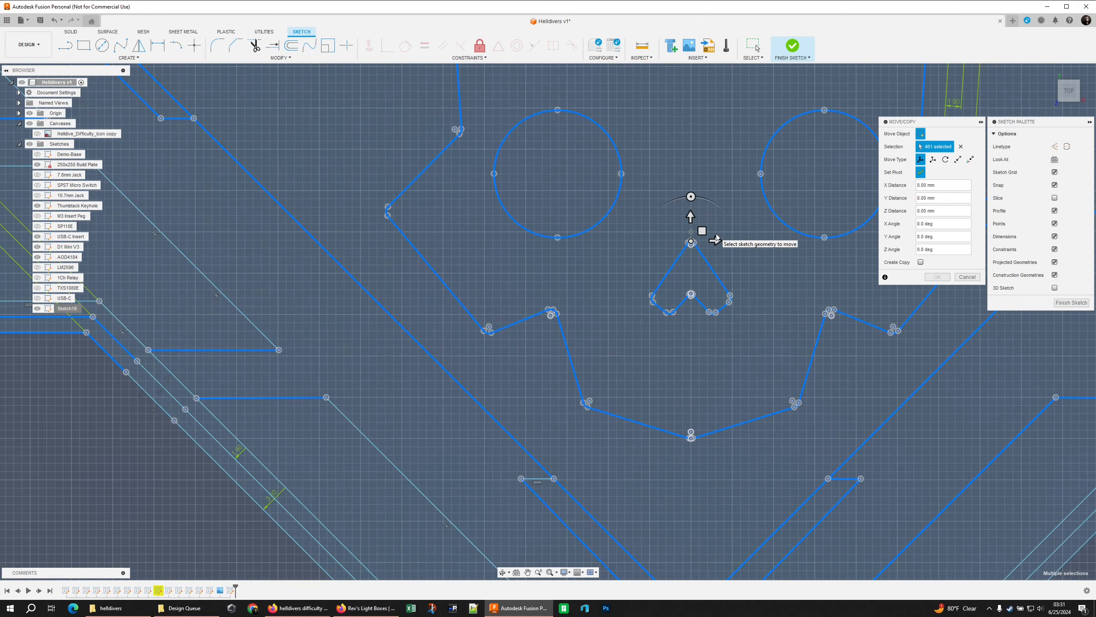
click(920, 172)
Try to turn the whole emblem diagonally and shift it across the build plate, and finish the sketch
scroll(486, 406, down, 5)
mouse_move(590, 282)
mouse_down()
mouse_move(558, 294)
mouse_move(622, 347)
mouse_up()
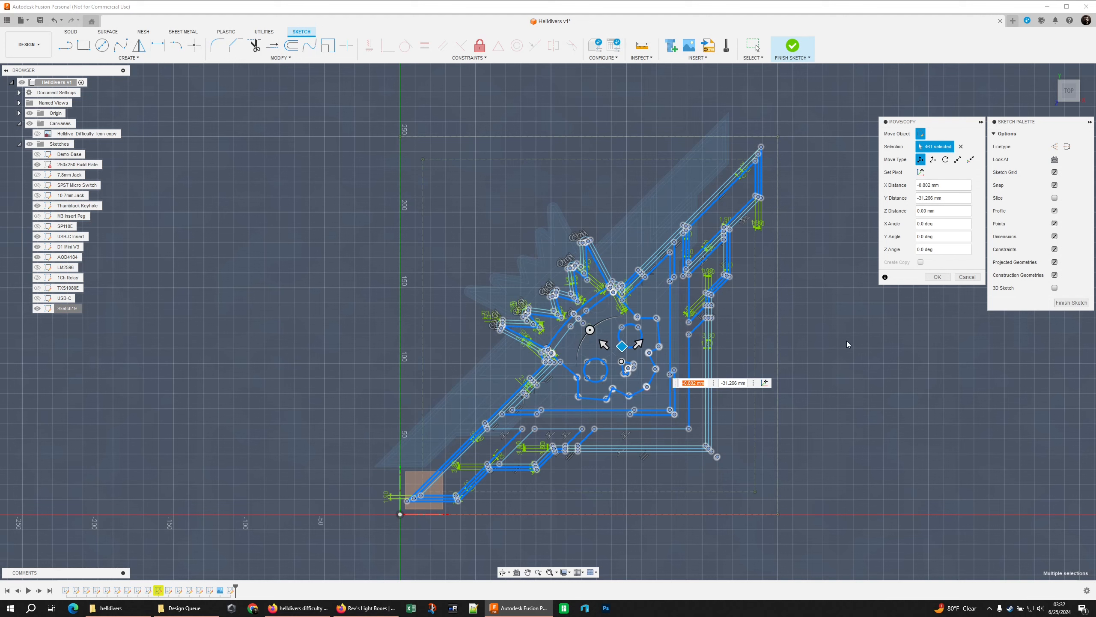
click(967, 277)
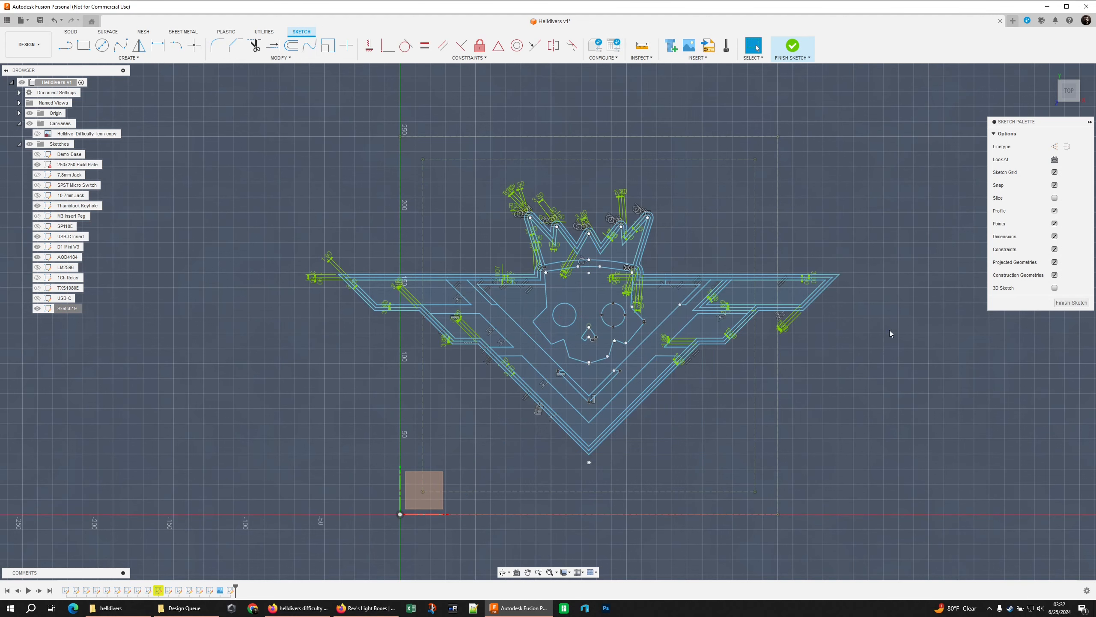
click(1071, 304)
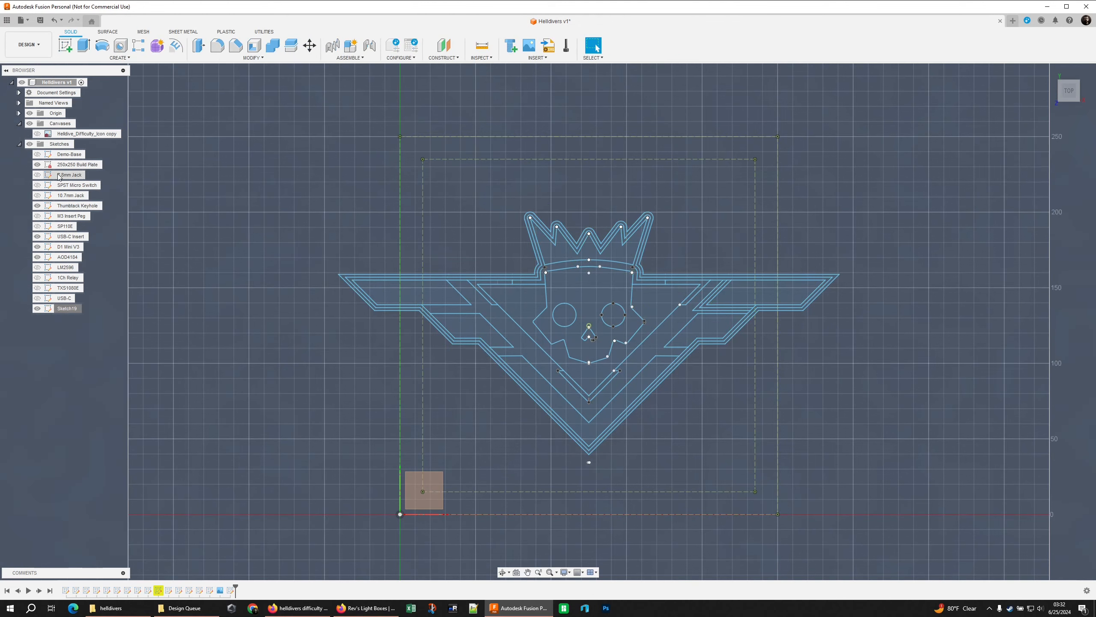
Hide the 250x250 Build Plate sketch and rename the emblem sketch as Artwork
scroll(345, 303, up, 3)
double_click(80, 309)
text(Artword)
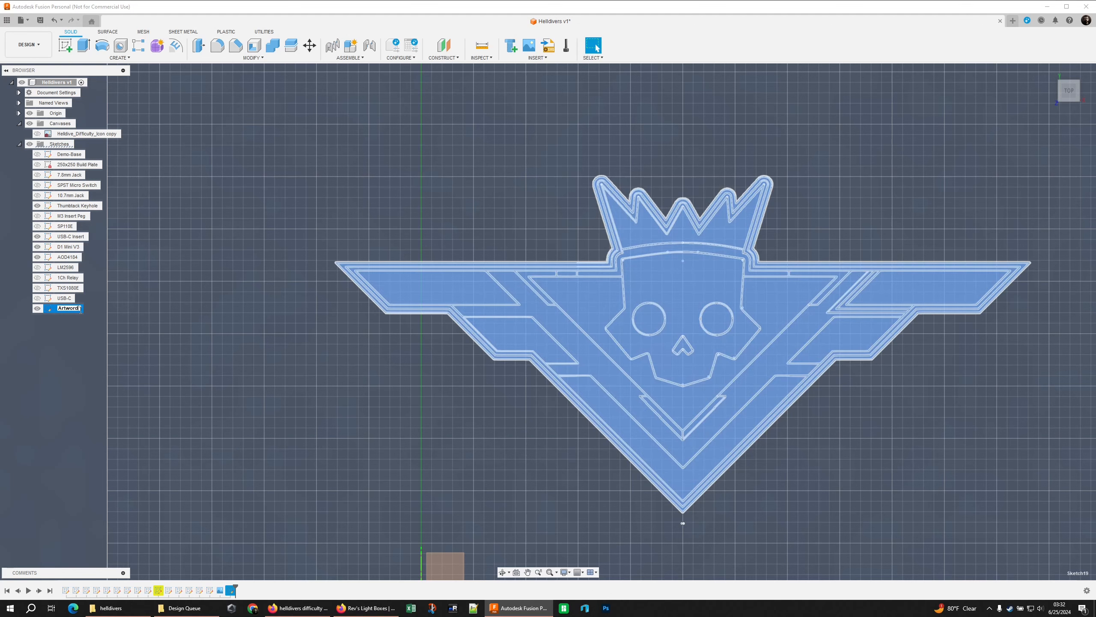
key(Return)
double_click(80, 309)
text(A)
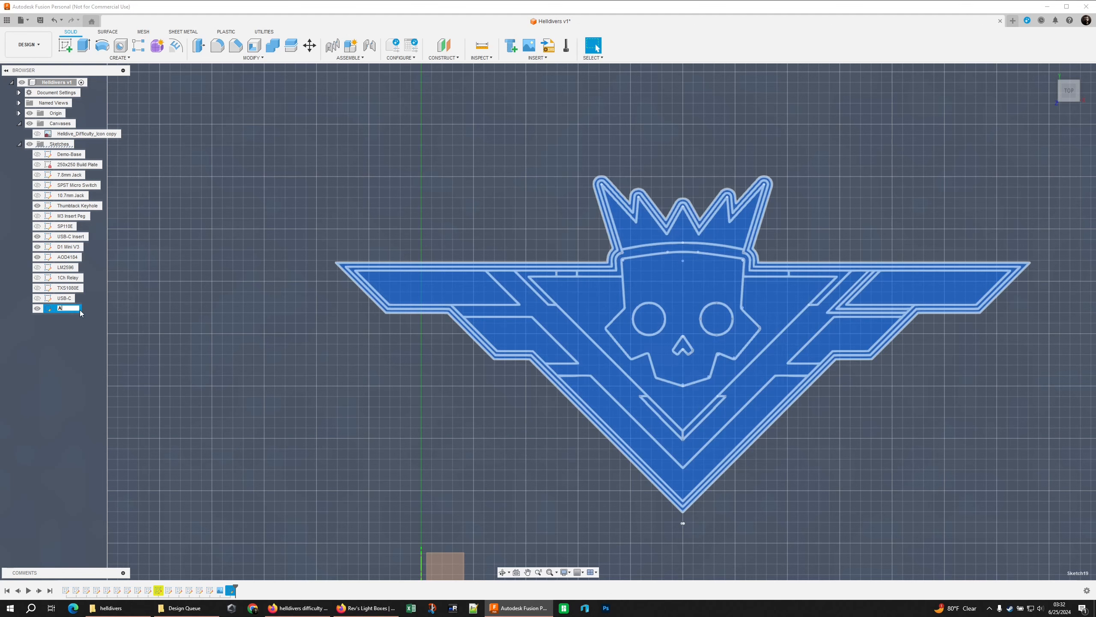
text(rtwork)
key(Return)
click(274, 358)
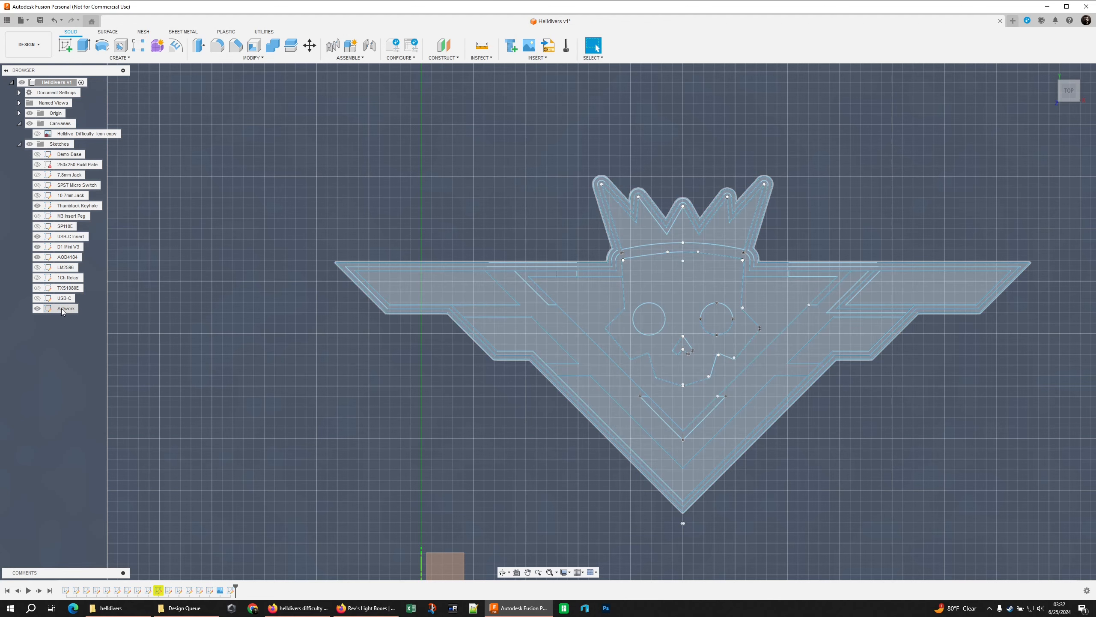
Select the outermost ring profile around the emblem in the Artwork sketch for an Extrude
middle_drag(385, 361, 285, 348)
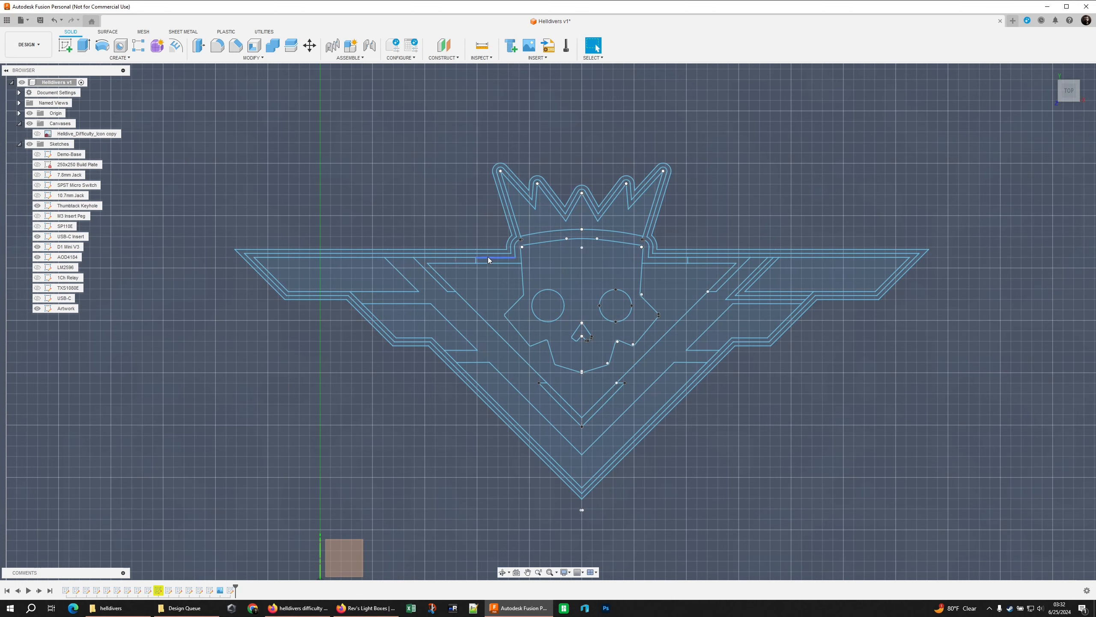
shift+middle_drag(463, 232, 434, 190)
scroll(440, 369, up, 4)
click(441, 368)
scroll(423, 392, down, 3)
middle_drag(421, 395, 389, 345)
key(e)
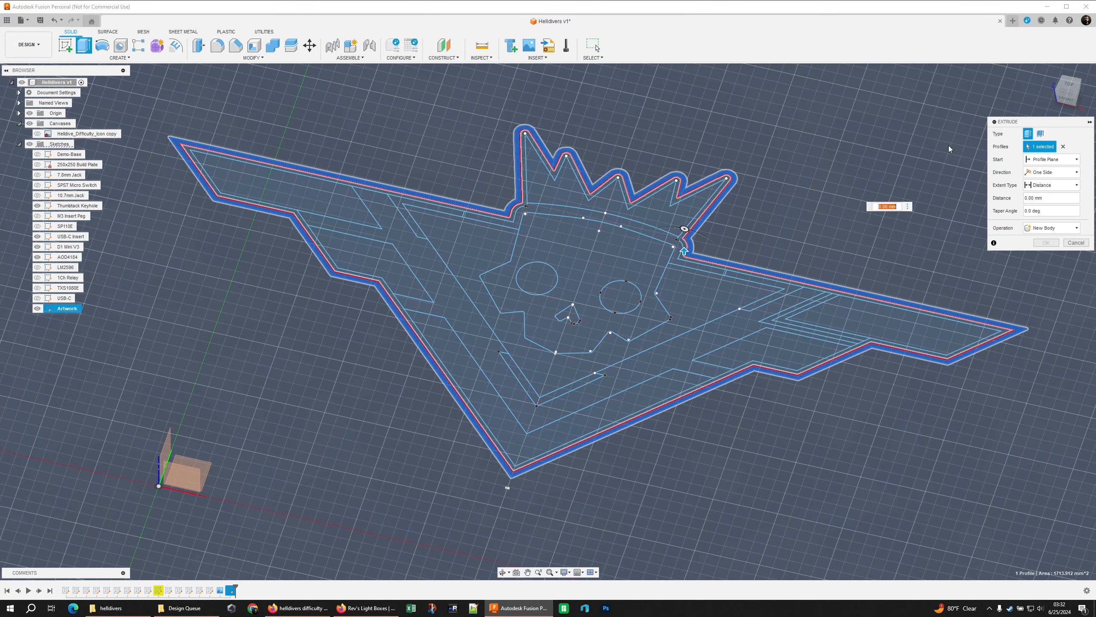
Extrude the outermost ring as a new body by -2 mm, starting from a 40 mm offset above the sketch plane
click(1037, 160)
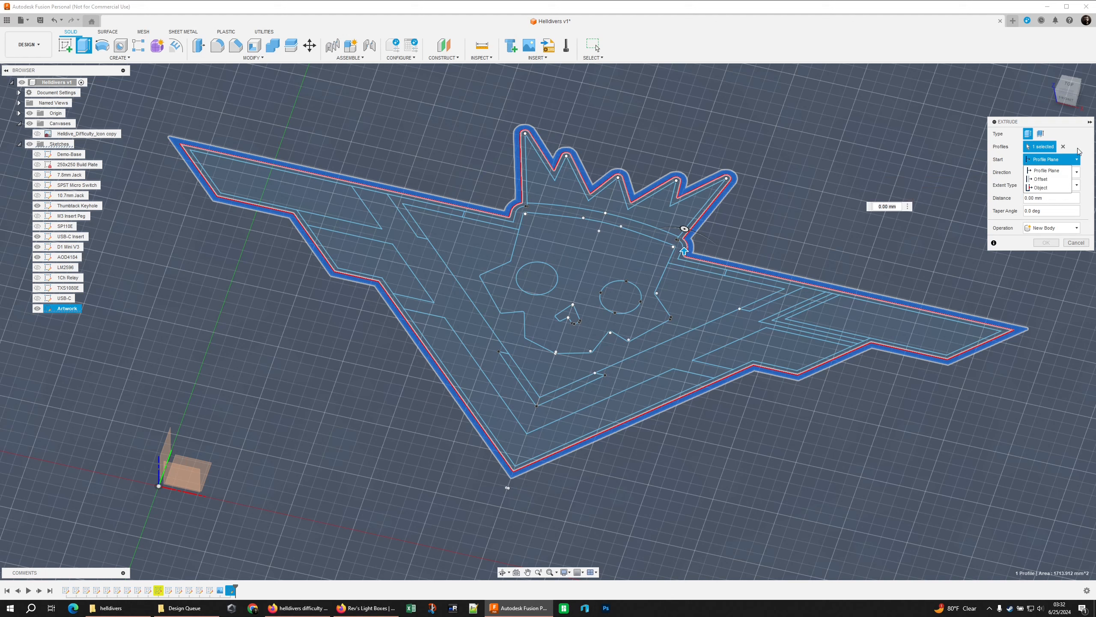
click(1036, 179)
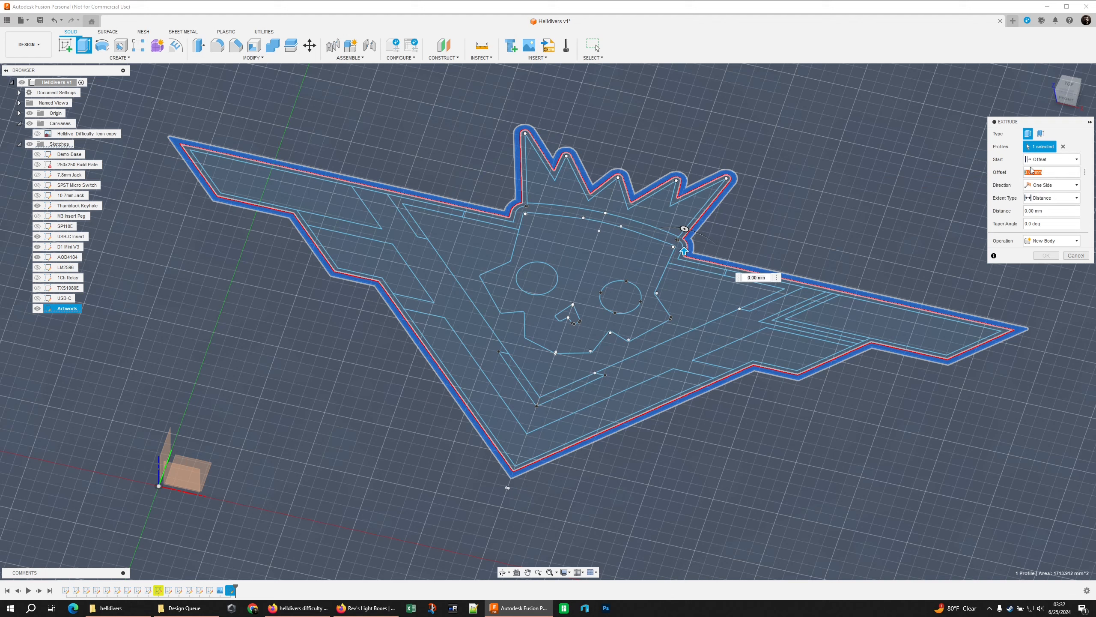
text(40)
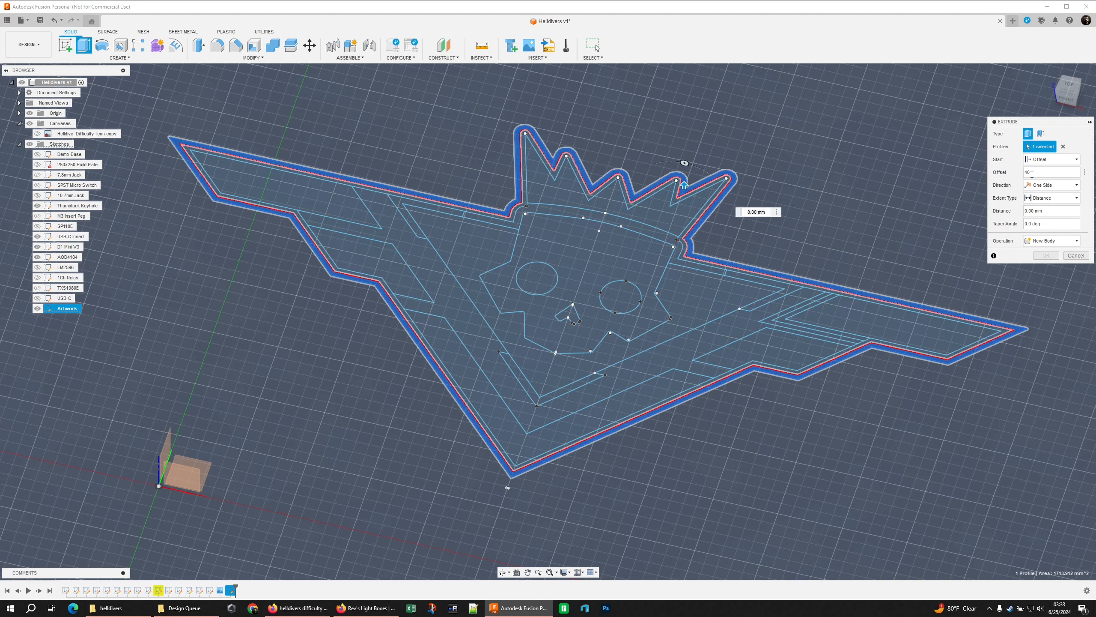
key(Tab)
text(2)
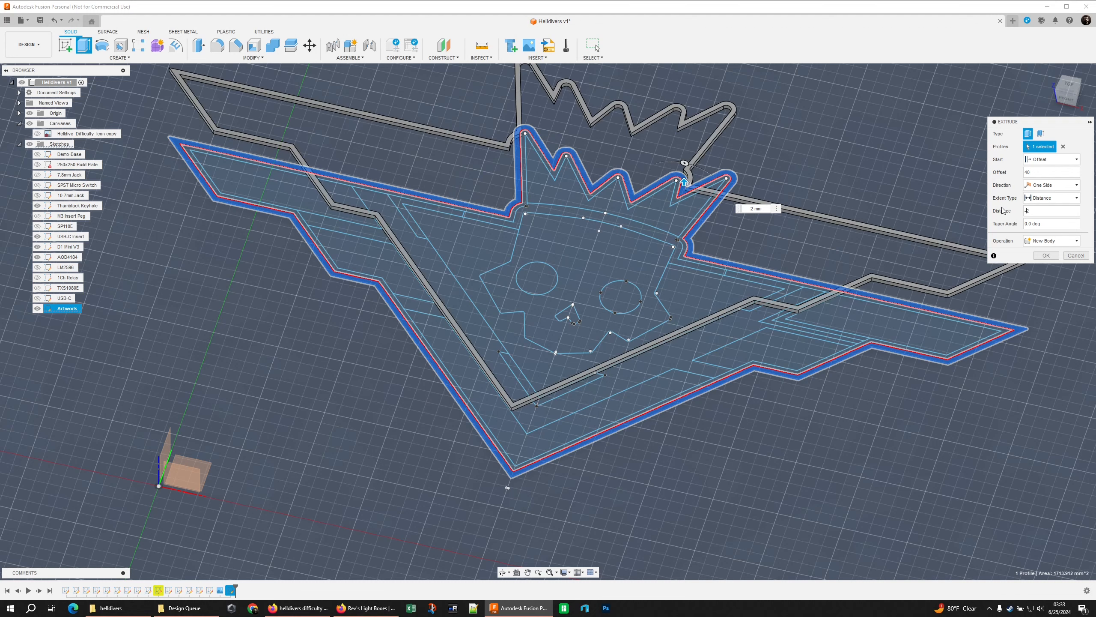
text(-)
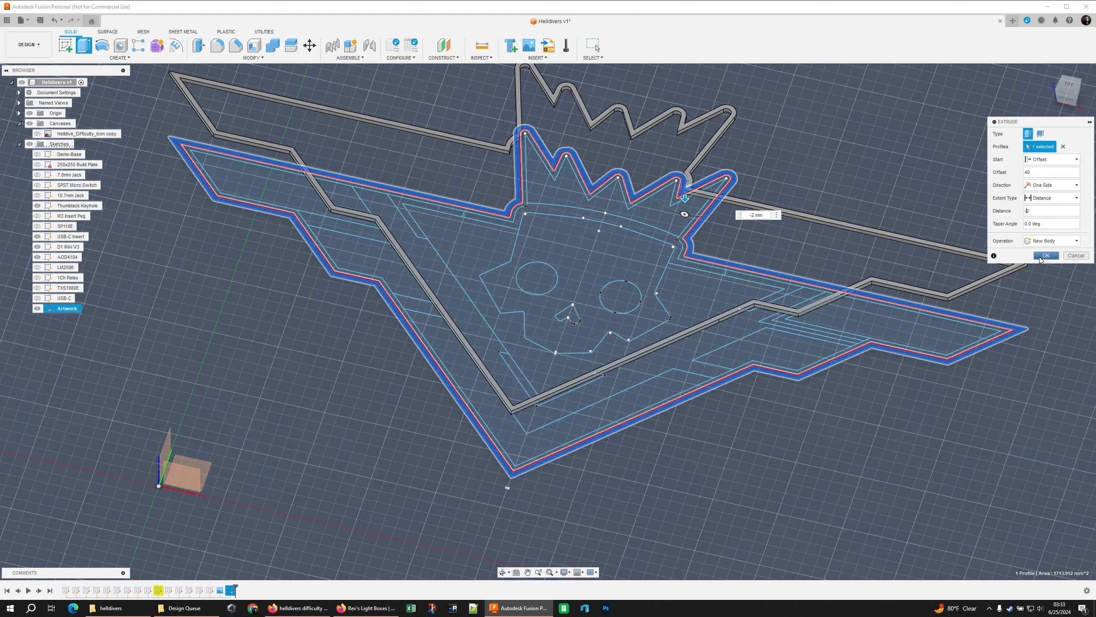
shift+middle_drag(809, 264, 762, 243)
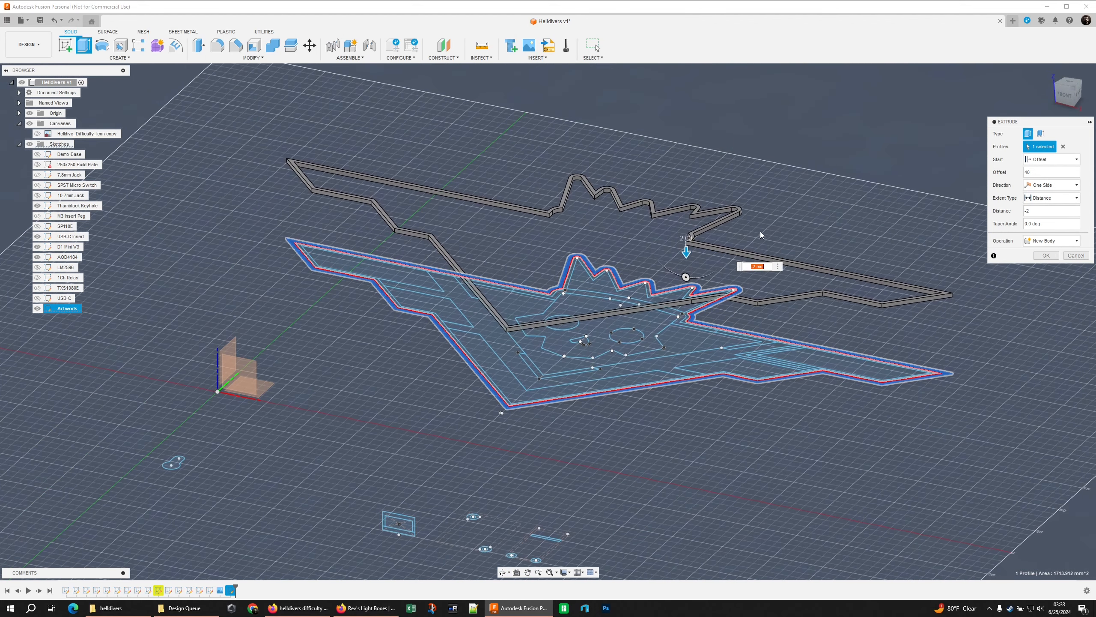
key(Return)
Show the Artwork sketch again and extrude the inner outline ring with its start set to Object
click(38, 318)
scroll(534, 239, up, 4)
key(e)
click(535, 326)
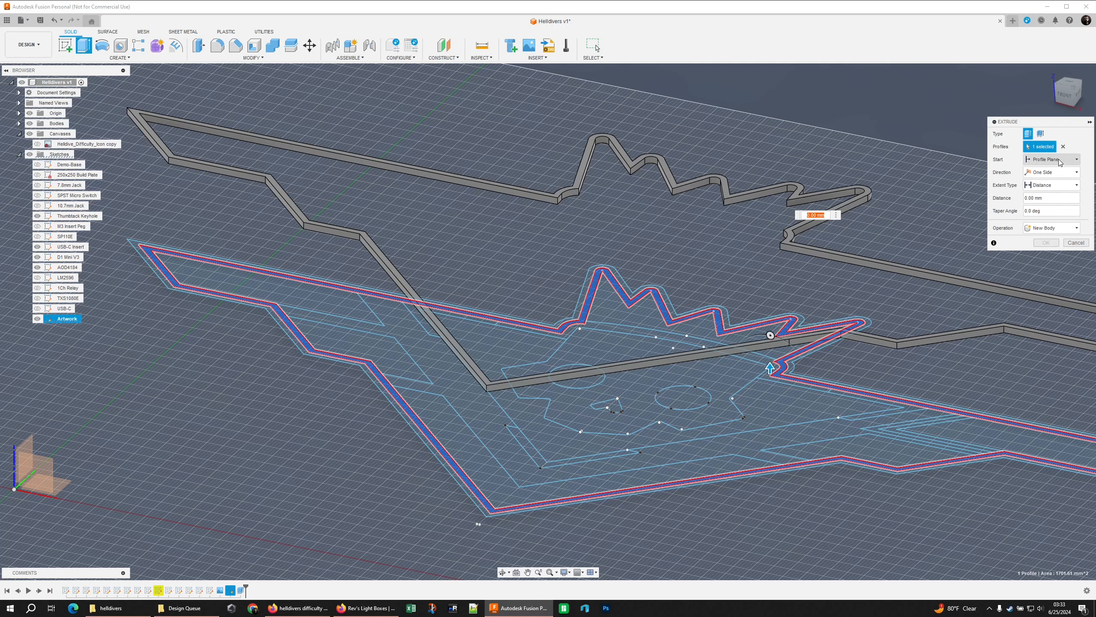
click(1050, 160)
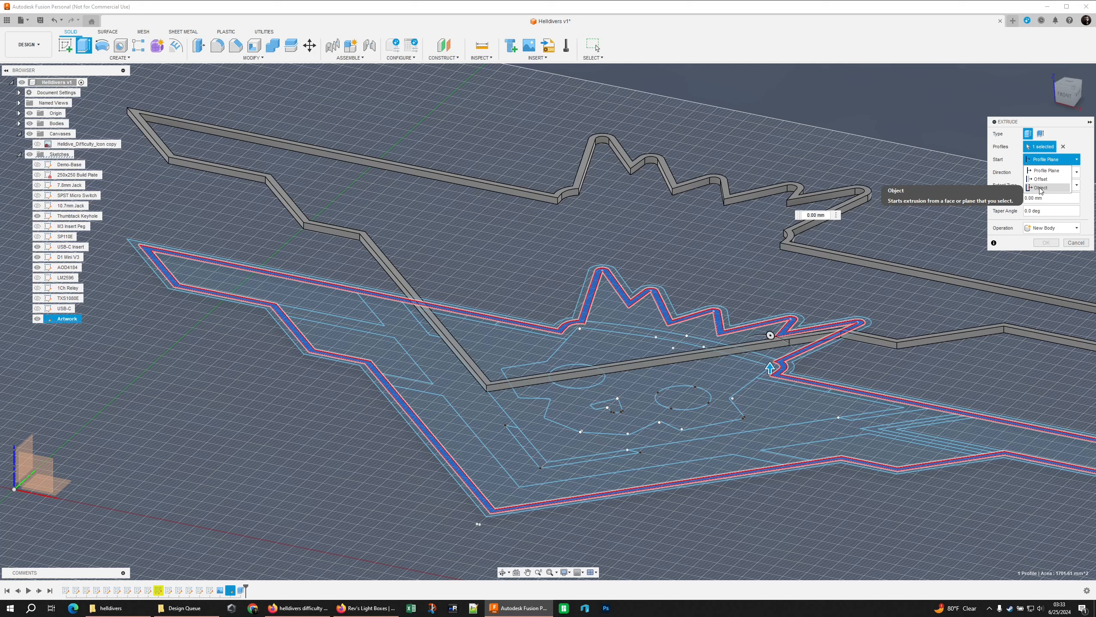
click(1039, 189)
From the top view, select the curved crown-base band and the large V-shaped chevron band as profiles
click(1070, 90)
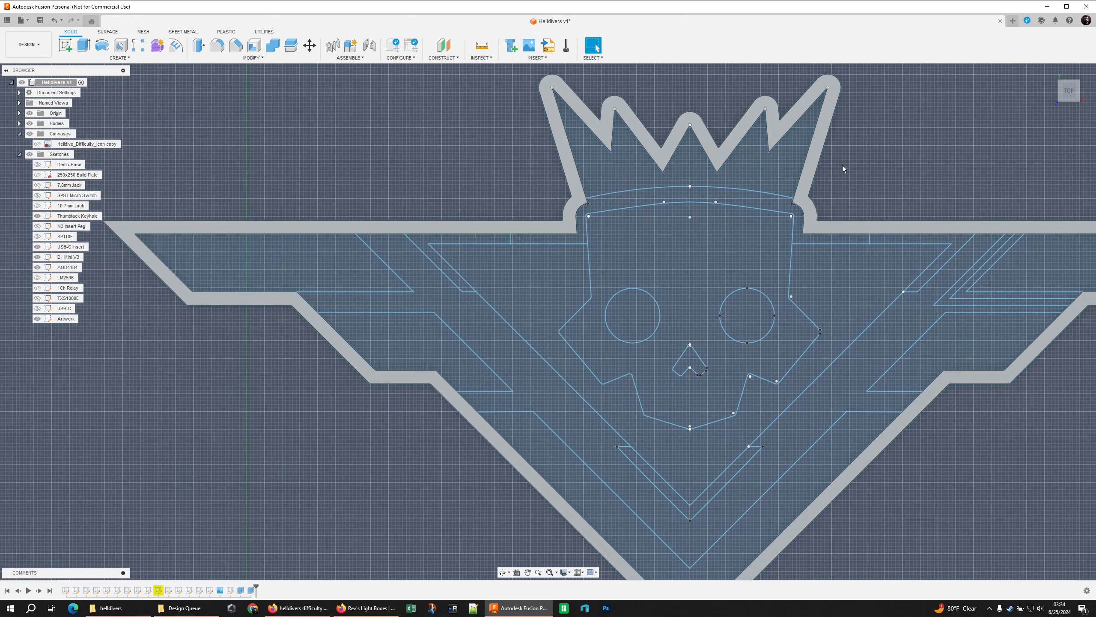
scroll(843, 165, down, 2)
middle_drag(862, 168, 777, 176)
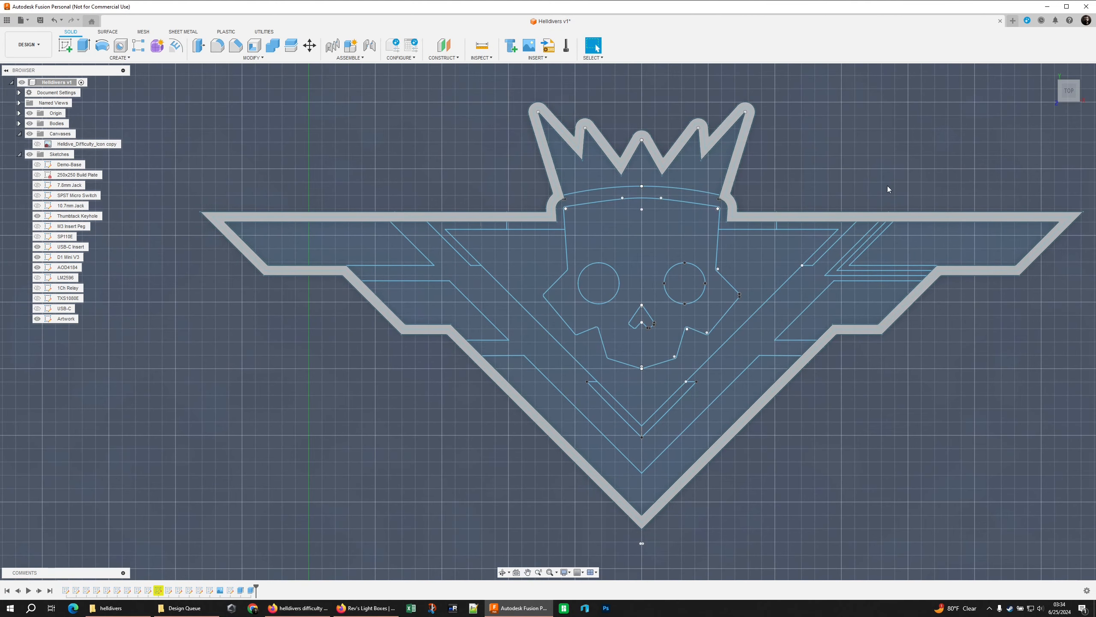
key(Delete)
click(642, 192)
ctrl+click(827, 269)
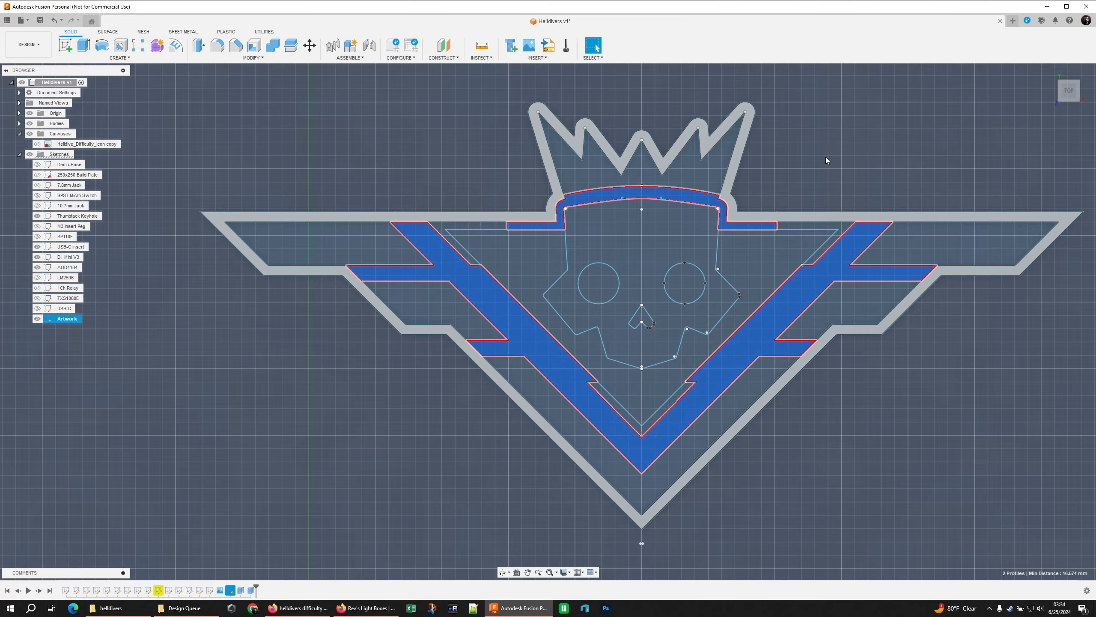
Extrude both selected bands by -0.6 mm with Join, starting from the top face of the raised outline wall
shift+middle_drag(832, 169, 797, 268)
scroll(795, 265, up, 1)
key(e)
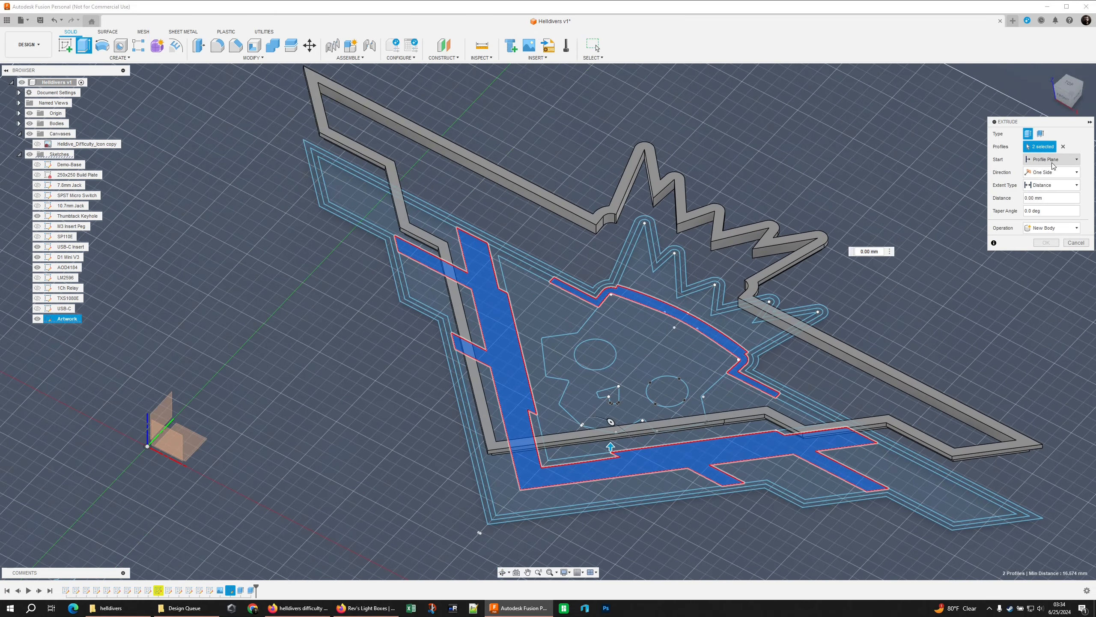
click(1051, 159)
click(1044, 186)
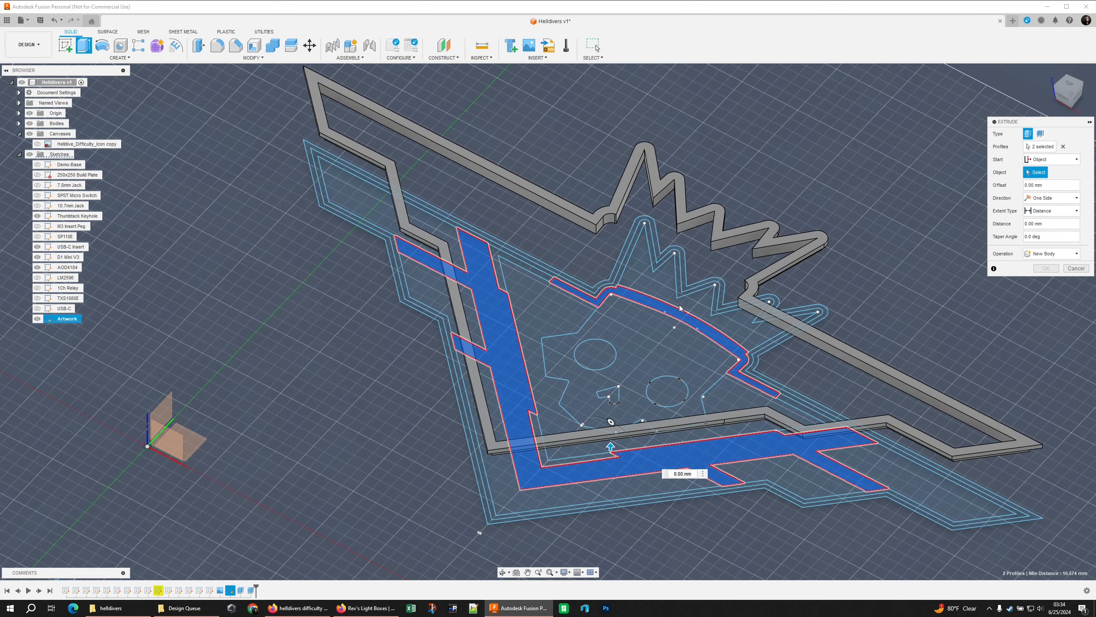
click(749, 289)
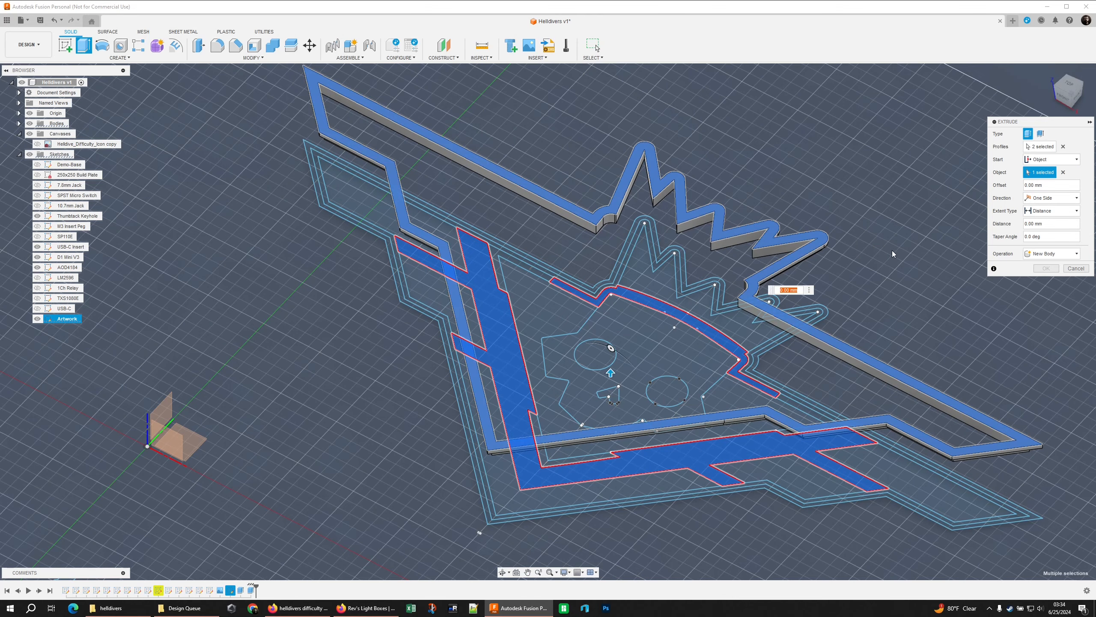
text(-)
text(.6)
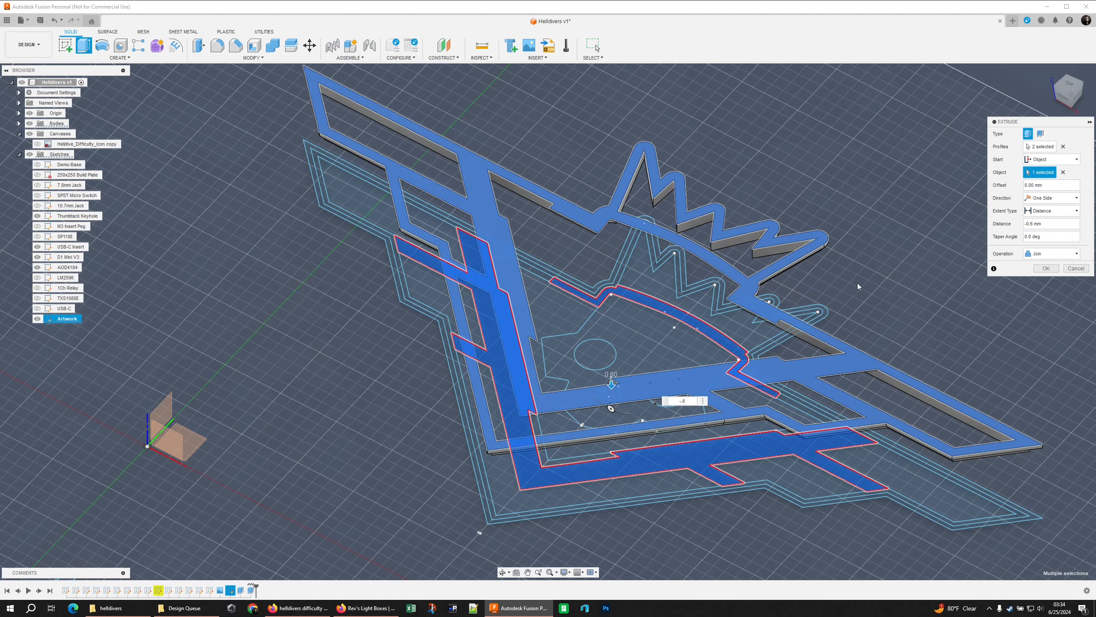
shift+middle_drag(879, 316, 890, 235)
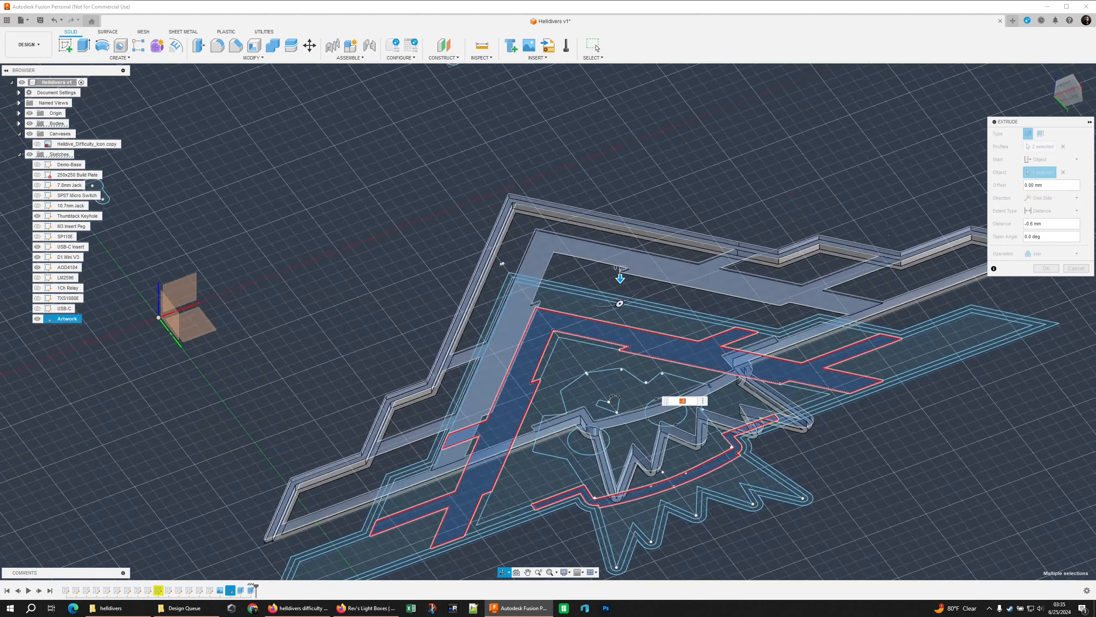
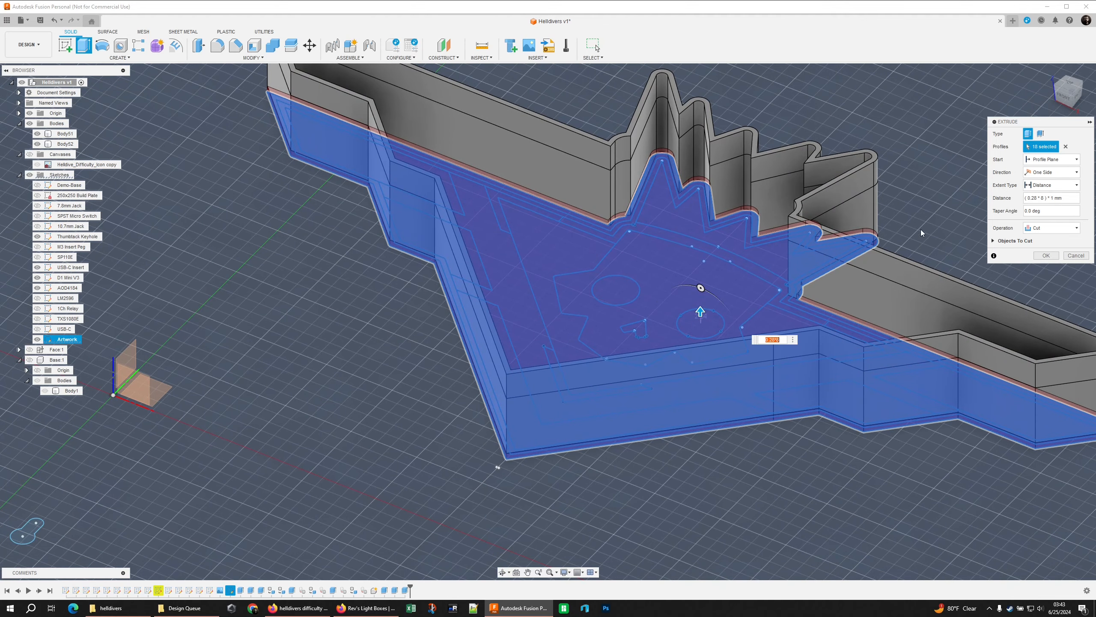
Set the pending extrusion of the full emblem outline to Join and complete it from the profile plane
click(1052, 227)
click(1045, 240)
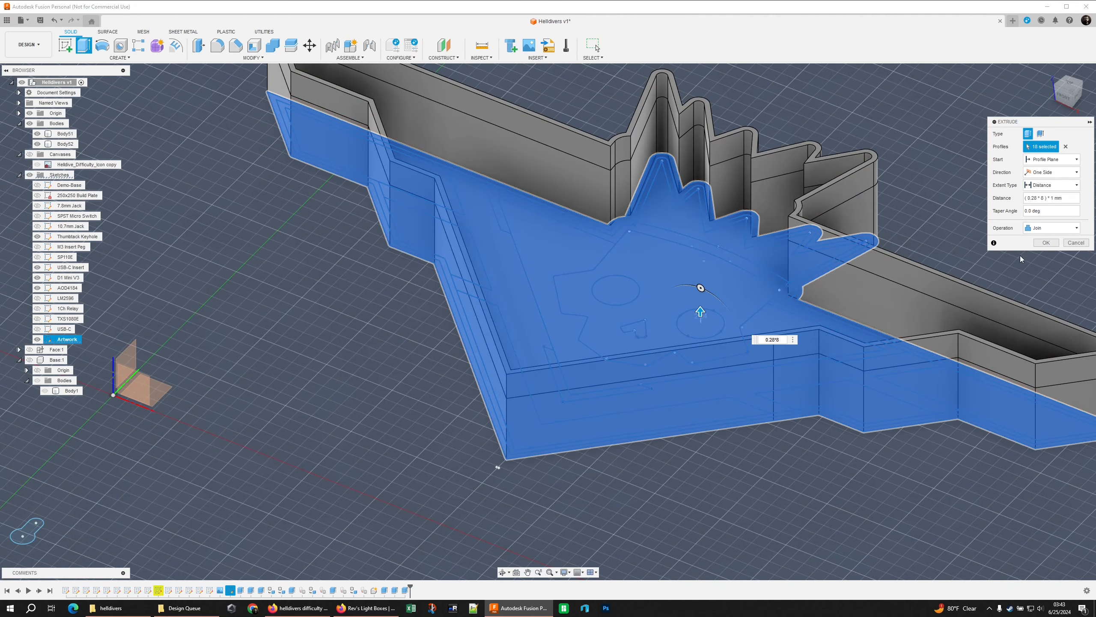
click(1045, 243)
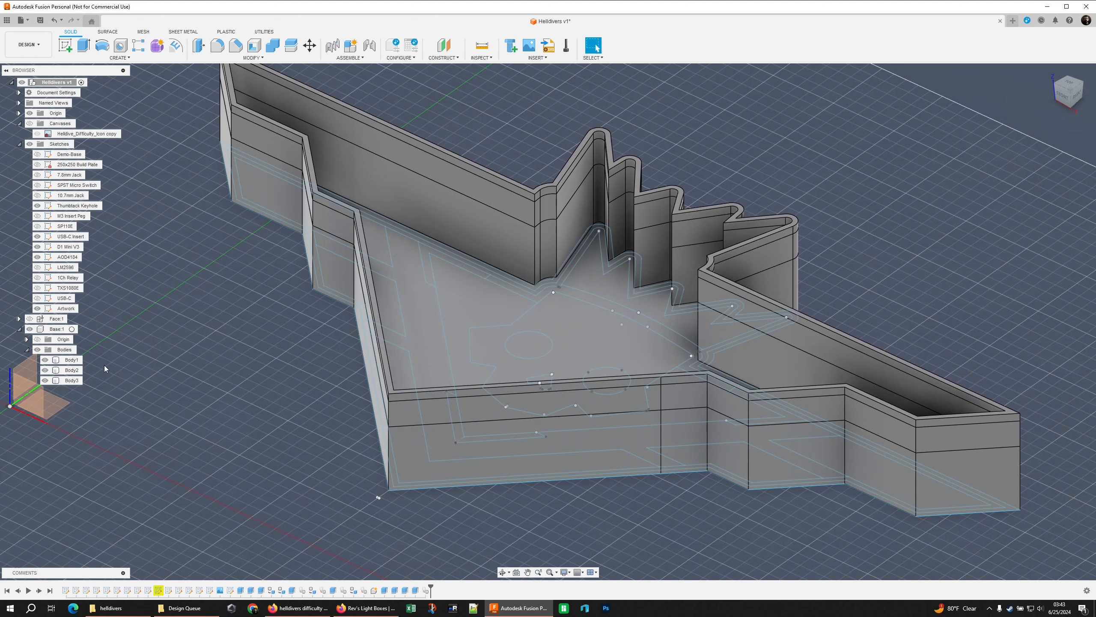
Rename the Base component's three bodies, in list order, as base-lip, base-accent and base-black
click(72, 361)
double_click(71, 360)
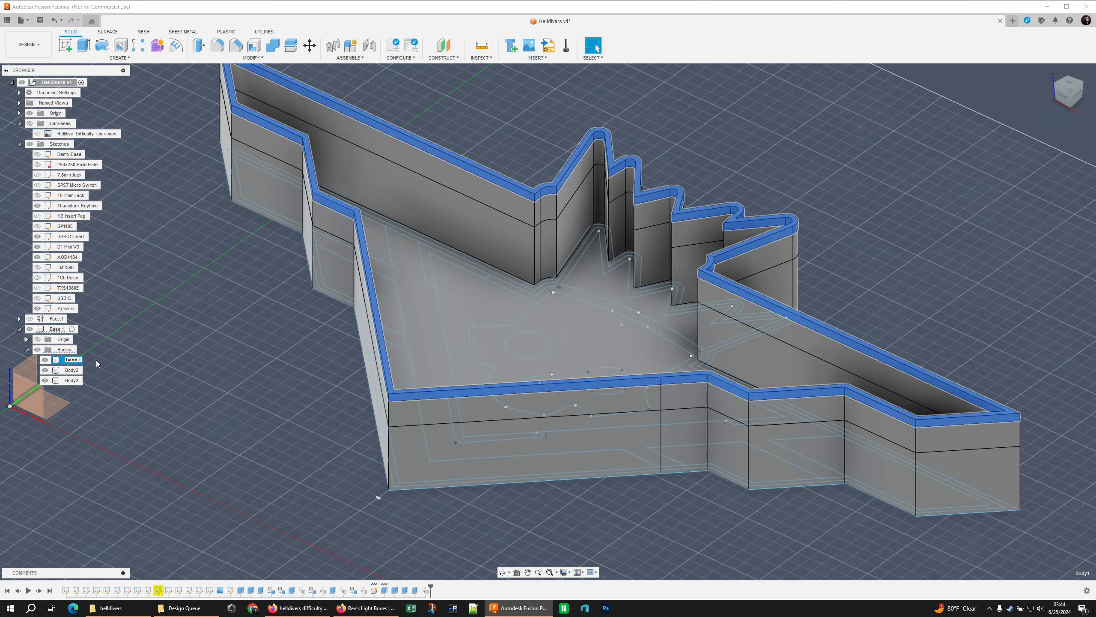
double_click(72, 370)
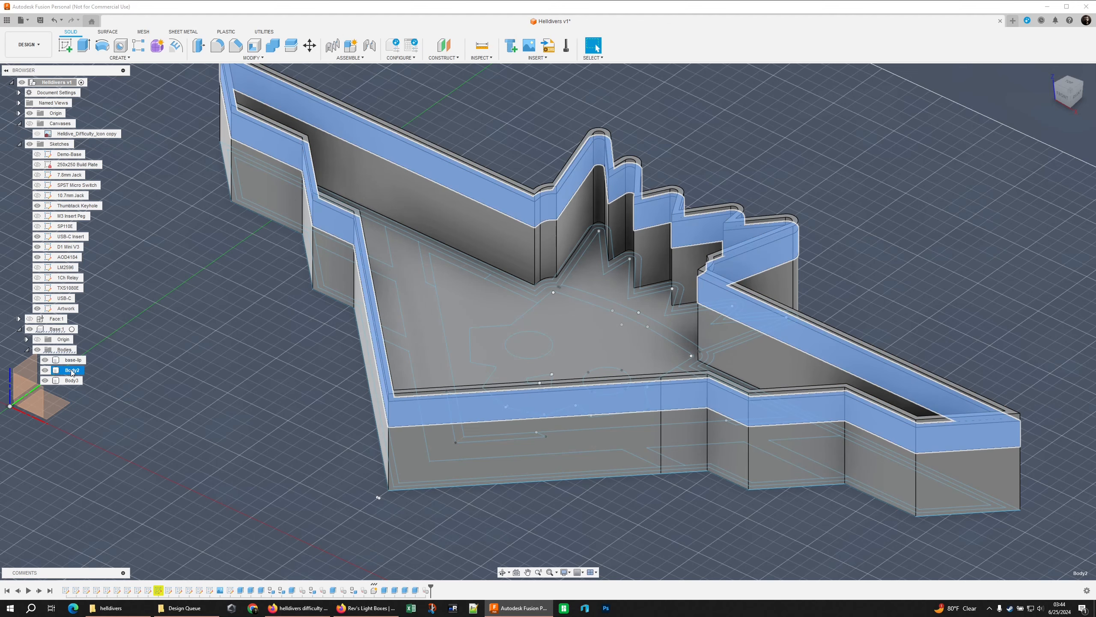
text(base-a)
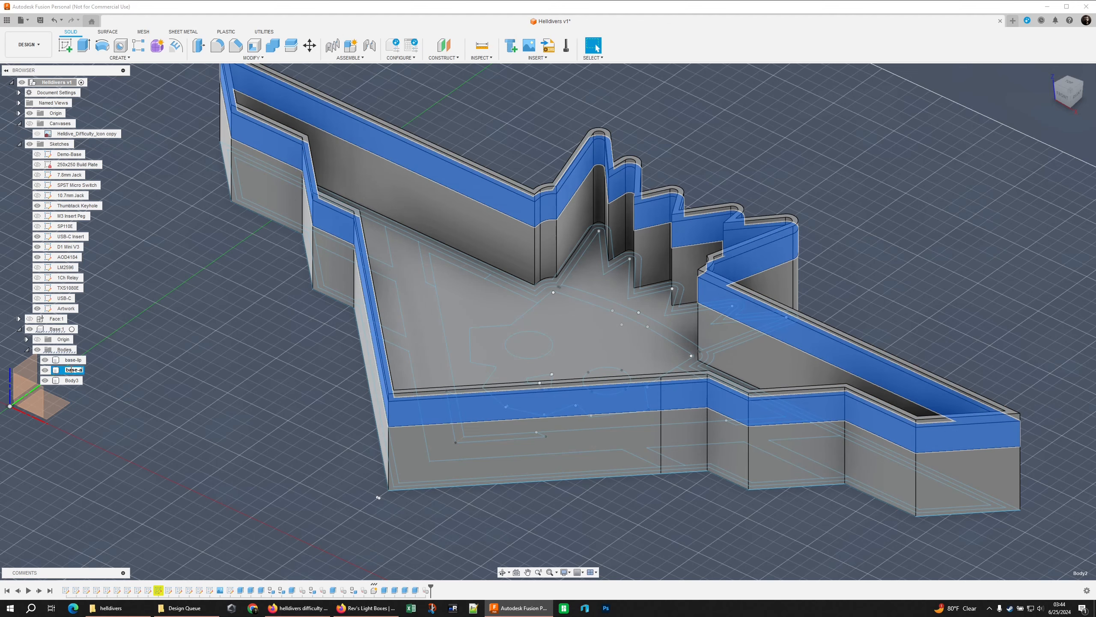
text(ccent)
key(Return)
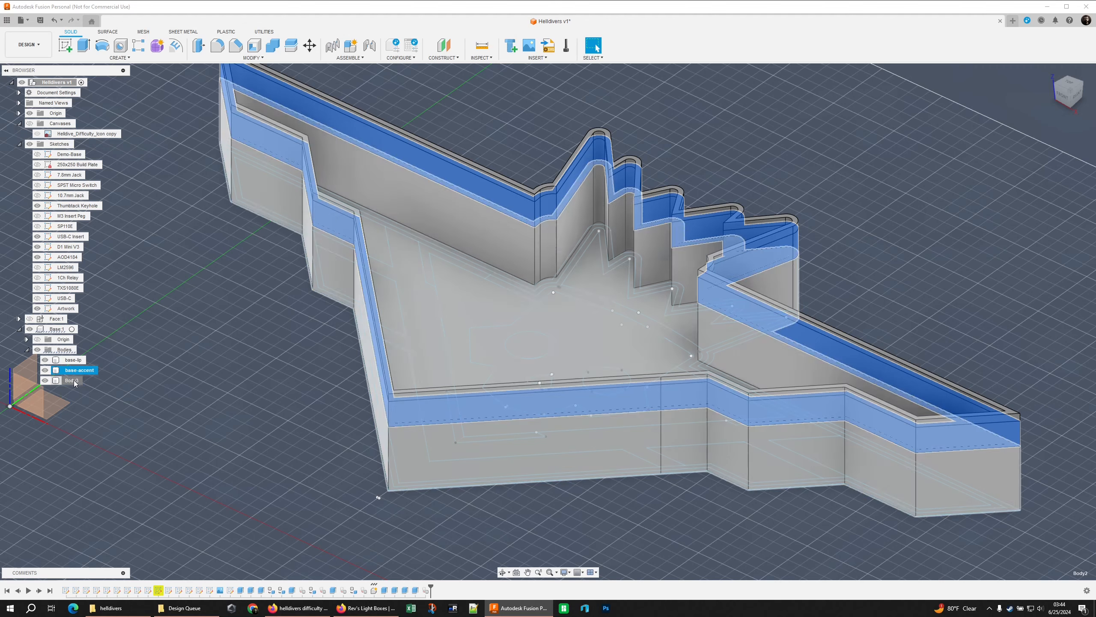
double_click(71, 380)
text(base-)
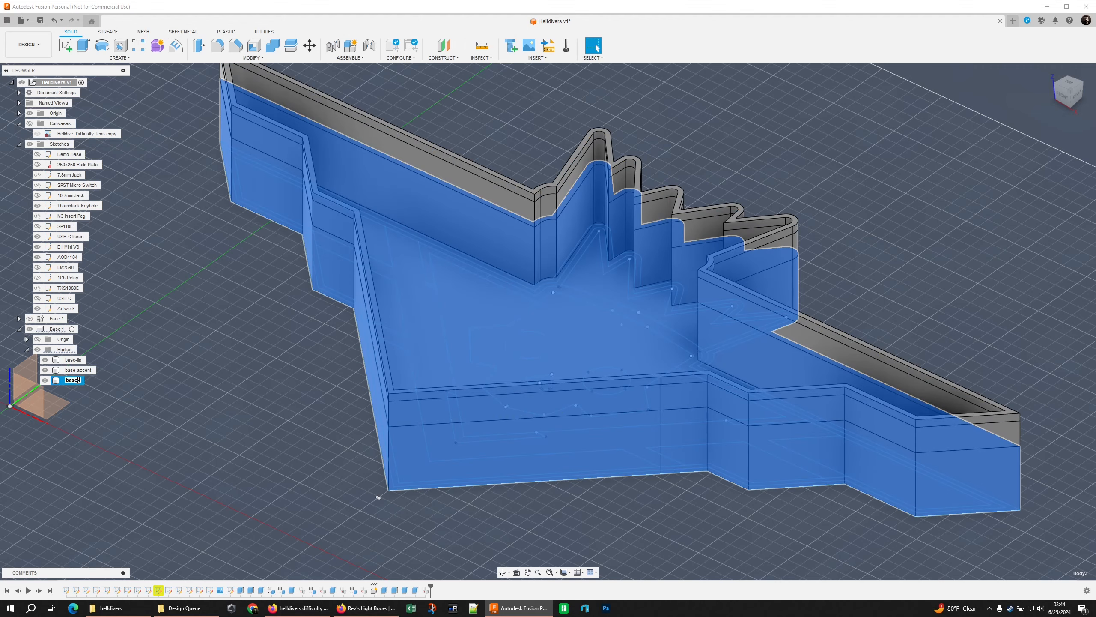
text(black)
click(142, 365)
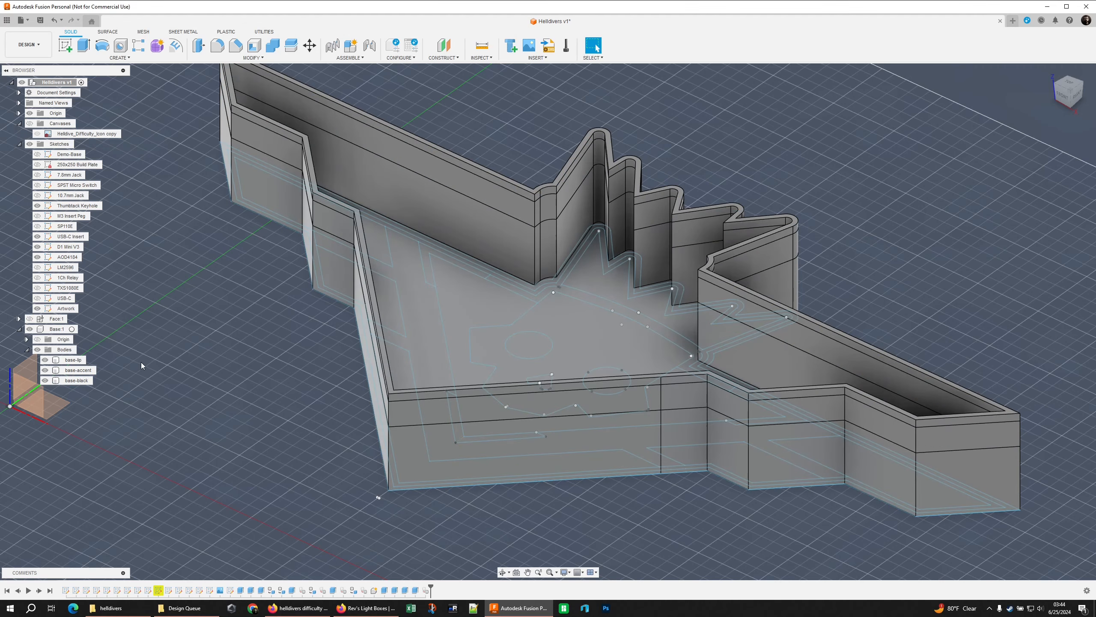
Create a separate component from each of the base-lip, base-accent and base-black bodies
right_click(77, 360)
click(111, 388)
right_click(81, 363)
click(109, 390)
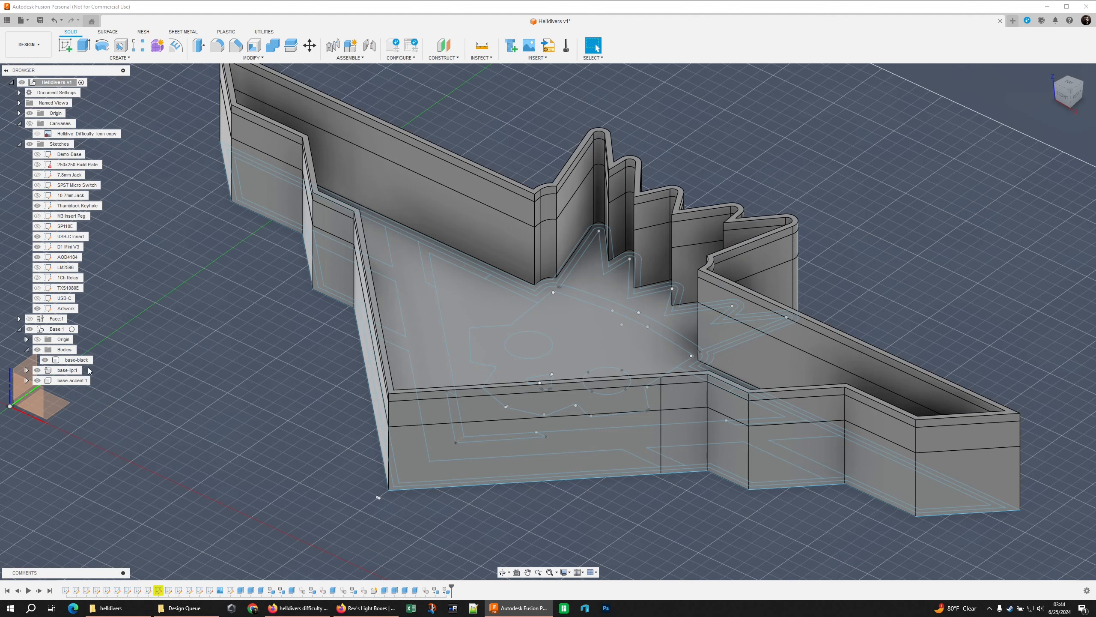
right_click(83, 361)
click(112, 388)
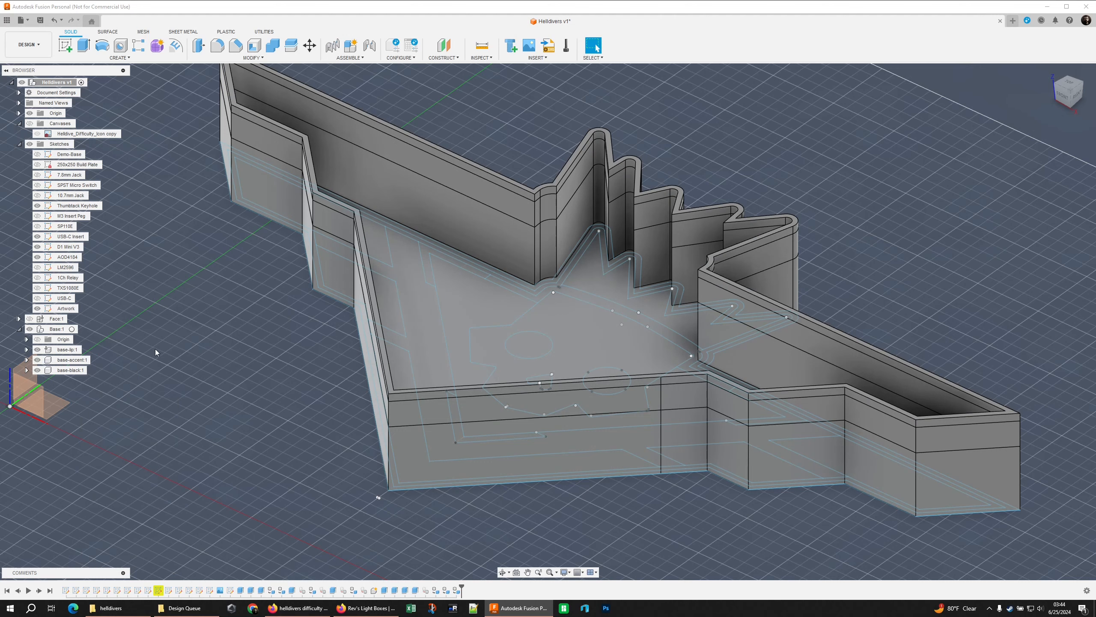
Apply the dark grey appearance from this design to the base-lip and base-black components
shift+middle_drag(155, 349, 185, 373)
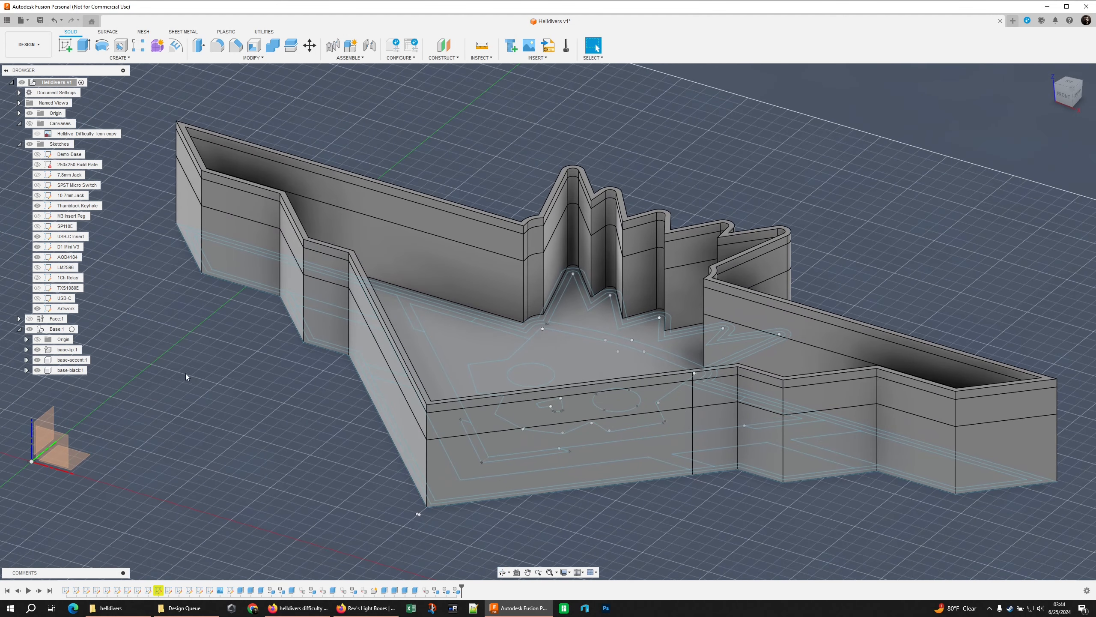
key(a)
drag(954, 241, 67, 350)
drag(954, 241, 56, 329)
click(602, 312)
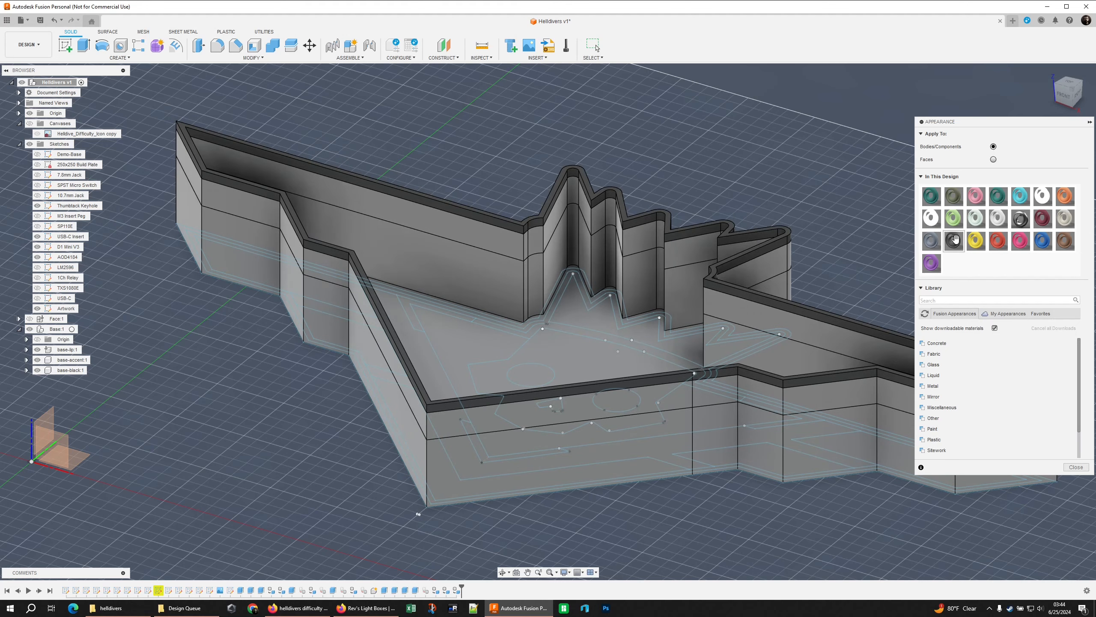
drag(954, 240, 77, 369)
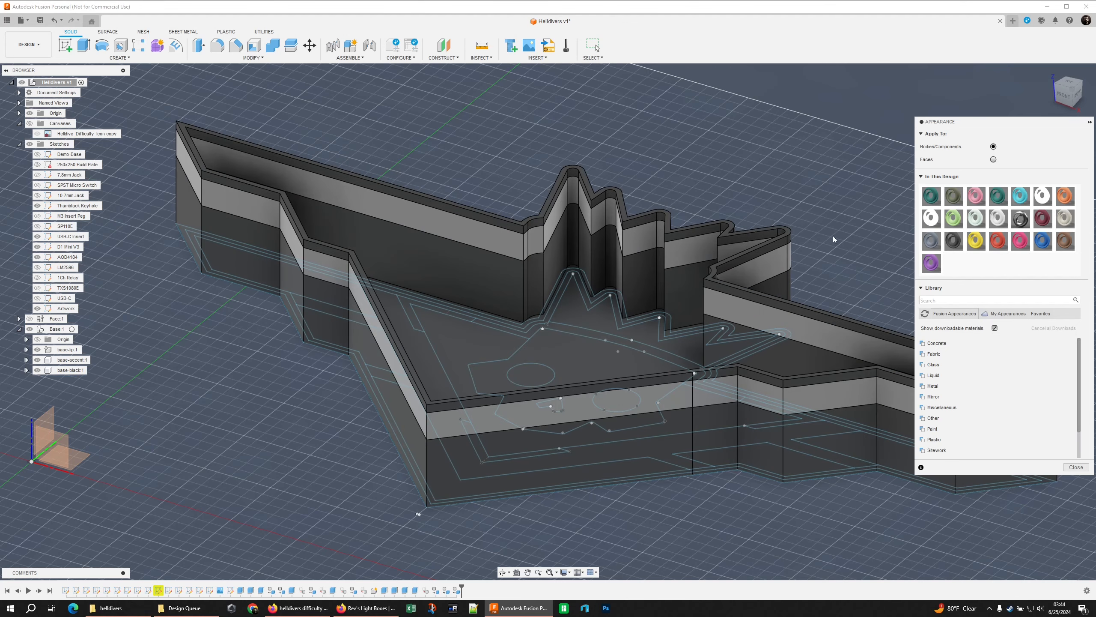
Apply the pale green appearance from this design to the base-accent component and finish the appearance editing
drag(976, 218, 77, 361)
shift+middle_drag(328, 371, 527, 304)
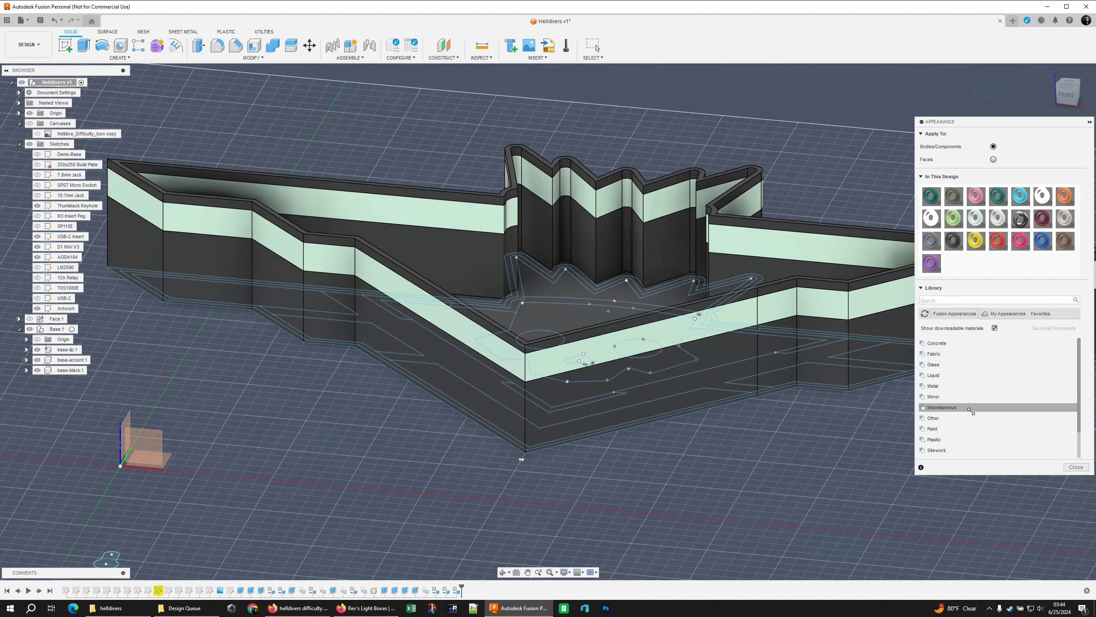
click(1076, 467)
Hide the Artwork sketch and show the Face component on top of the base
scroll(754, 384, down, 3)
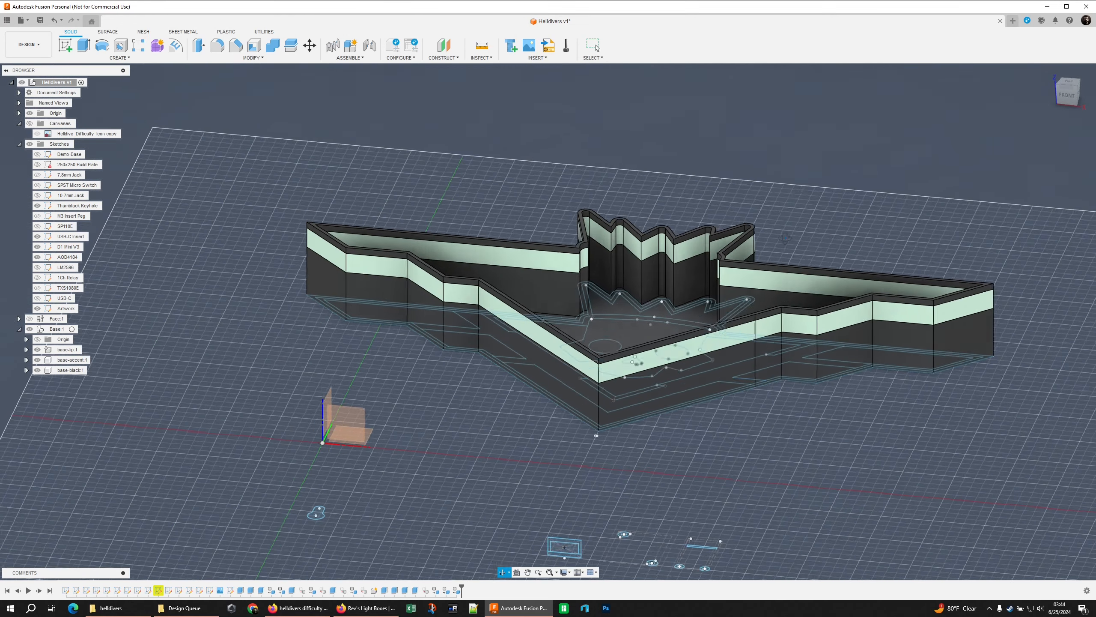
shift+middle_drag(785, 238, 792, 259)
click(38, 309)
shift+middle_drag(509, 320, 525, 345)
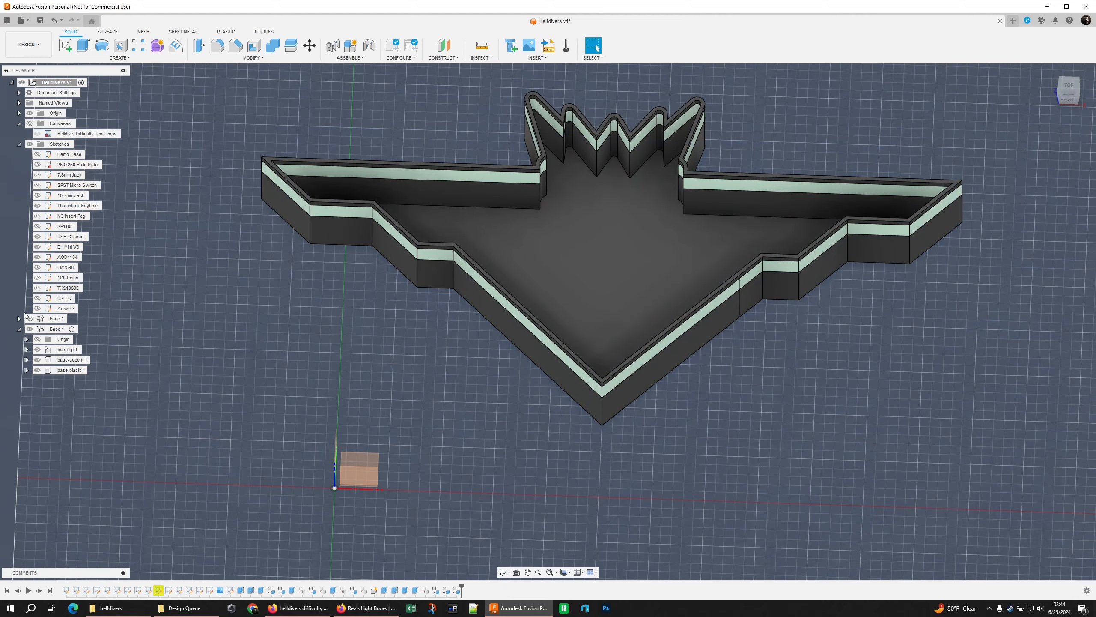
click(30, 319)
shift+middle_drag(303, 355, 357, 247)
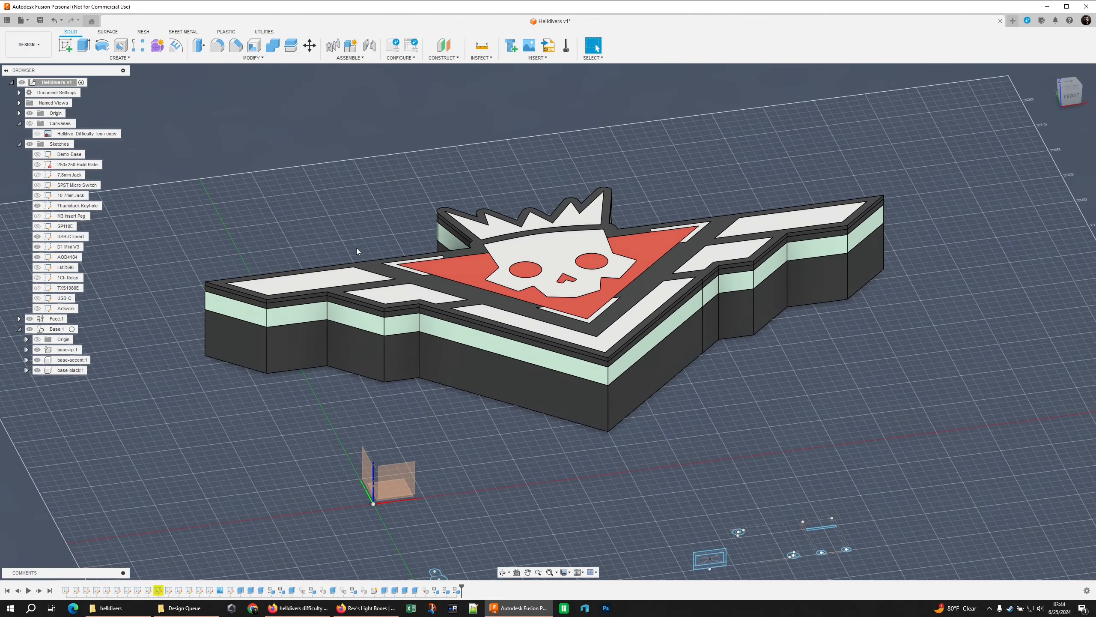
scroll(397, 219, up, 5)
scroll(416, 219, down, 2)
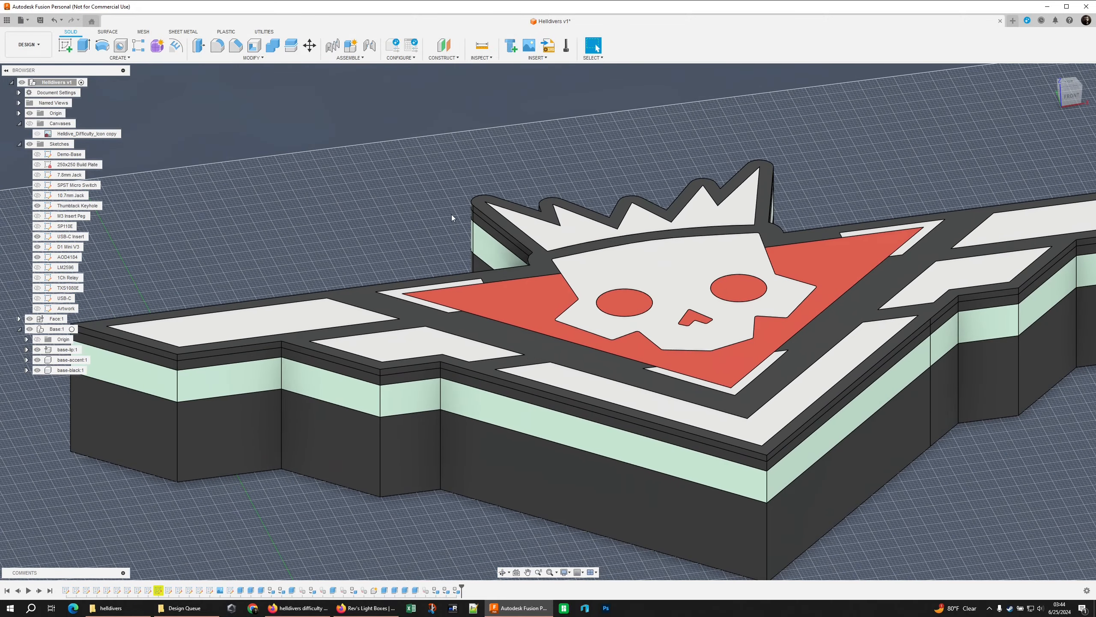
Start an equal-distance chamfer and select the Face's outer top edges along the left wing's steps down to the V tip
shift+middle_drag(424, 167, 322, 144)
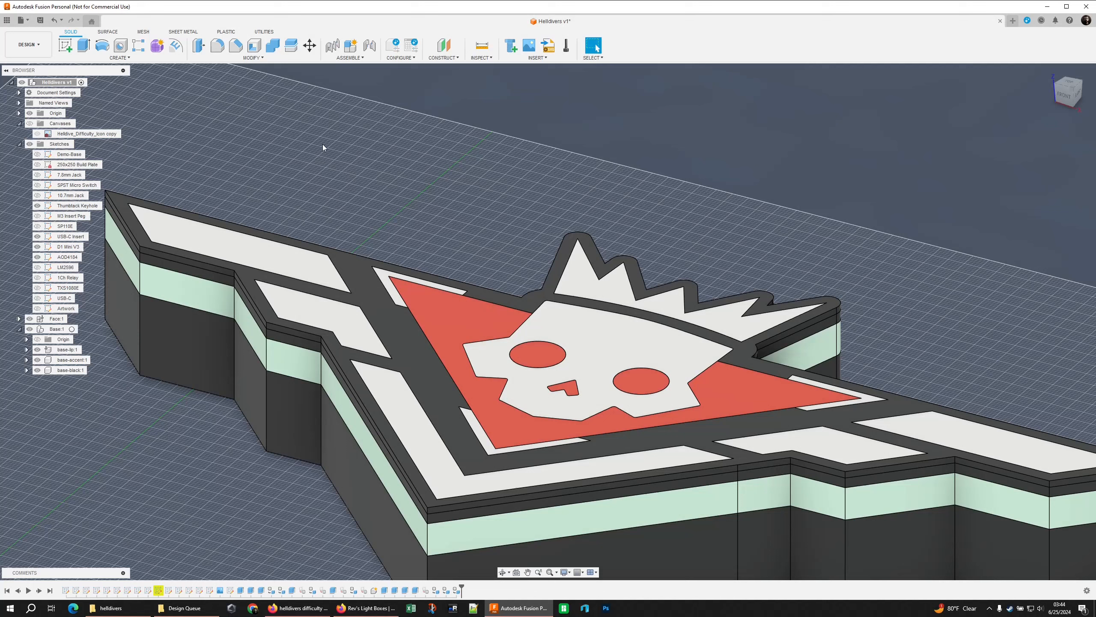
click(235, 45)
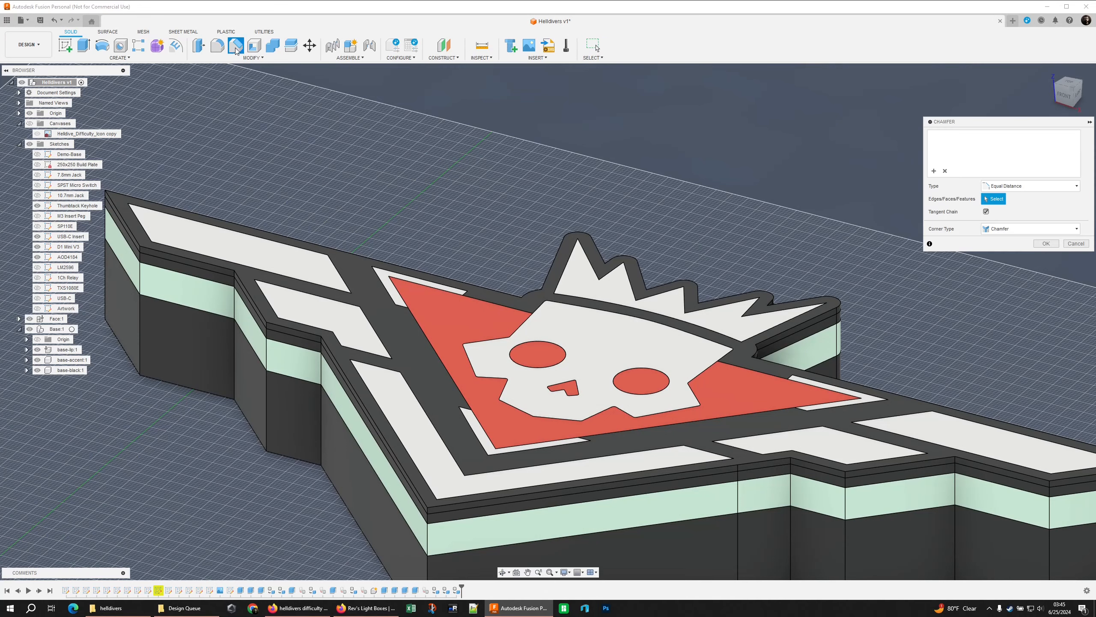
click(124, 224)
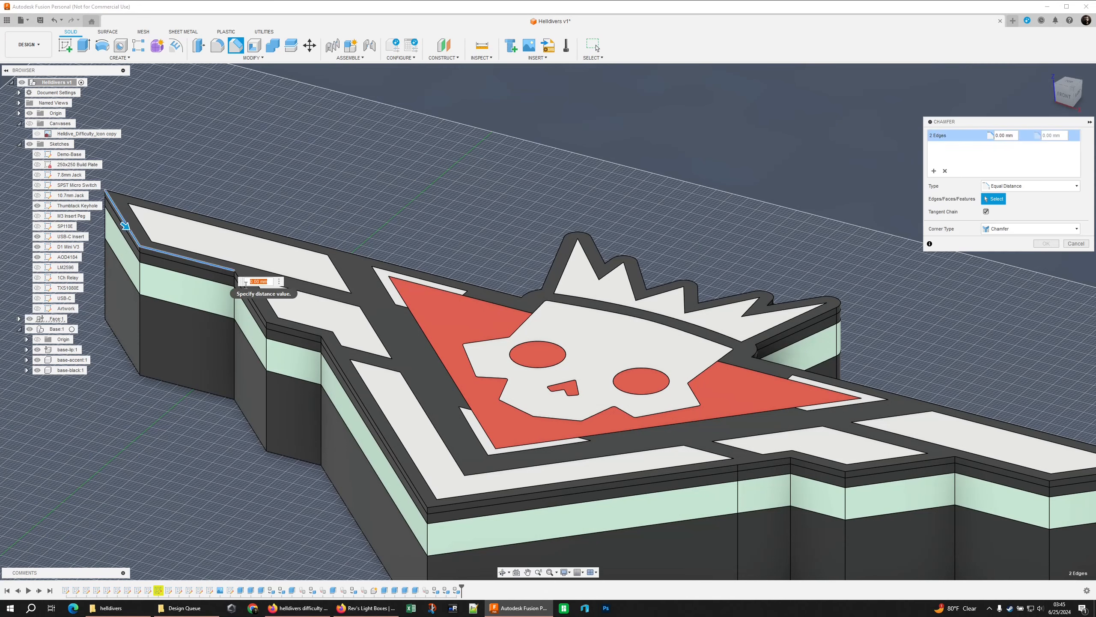
click(260, 306)
click(294, 329)
click(367, 410)
click(501, 497)
Add the crown's outer top edges and the left wing's long upper edge to the chamfer selection
shift+middle_drag(509, 471, 665, 440)
click(653, 234)
click(597, 247)
click(434, 252)
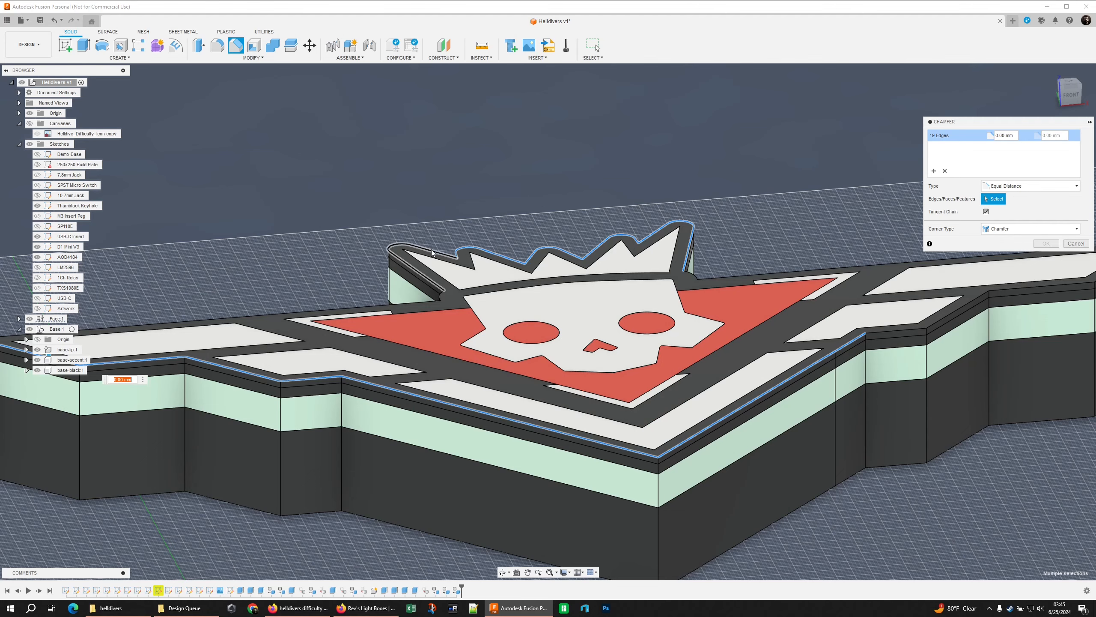
click(441, 296)
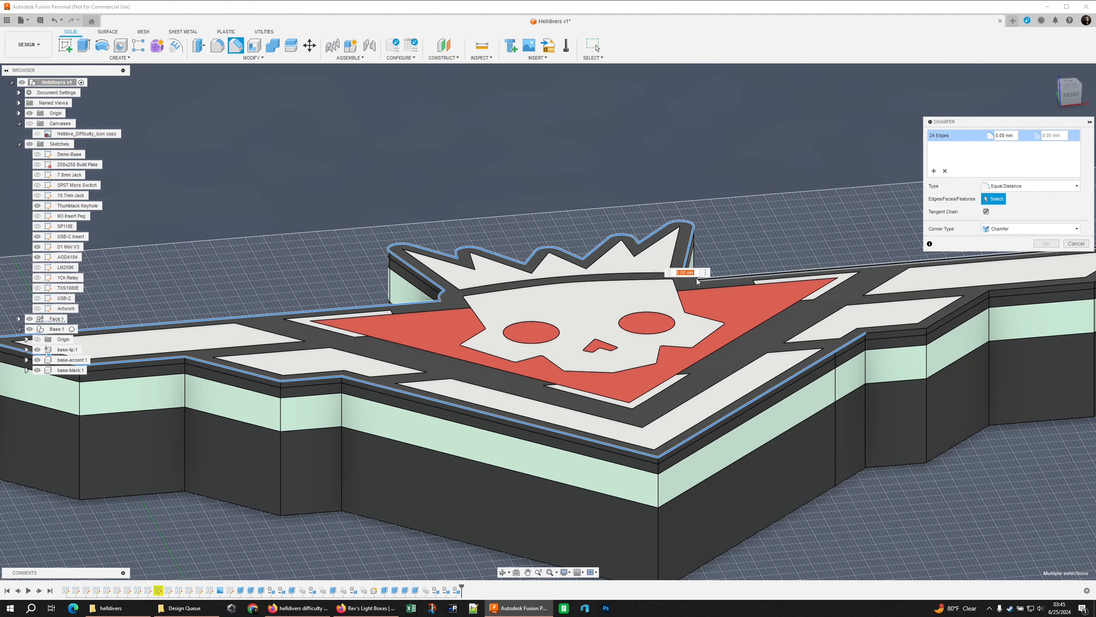
Add the remaining outer top edges where the crown meets the two wings to the chamfer selection
shift+middle_drag(697, 281, 722, 259)
click(746, 222)
click(767, 299)
scroll(736, 235, up, 4)
click(734, 230)
shift+middle_drag(647, 303, 751, 290)
shift+middle_drag(176, 237, 557, 335)
scroll(556, 335, down, 3)
click(486, 323)
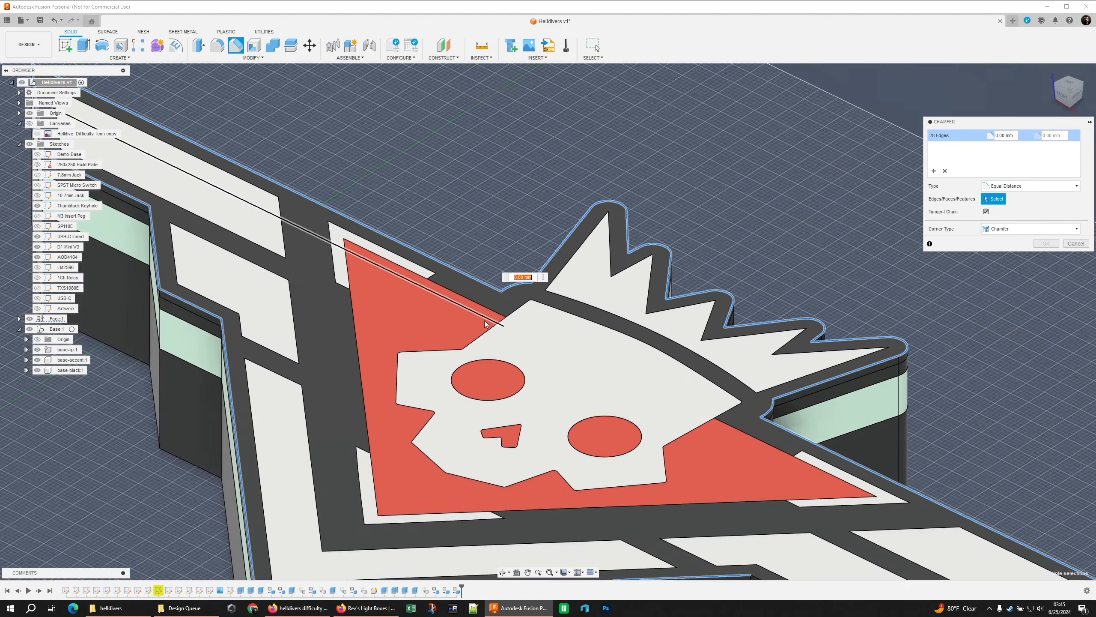
scroll(484, 324, down, 1)
middle_drag(379, 329, 457, 347)
scroll(461, 341, up, 1)
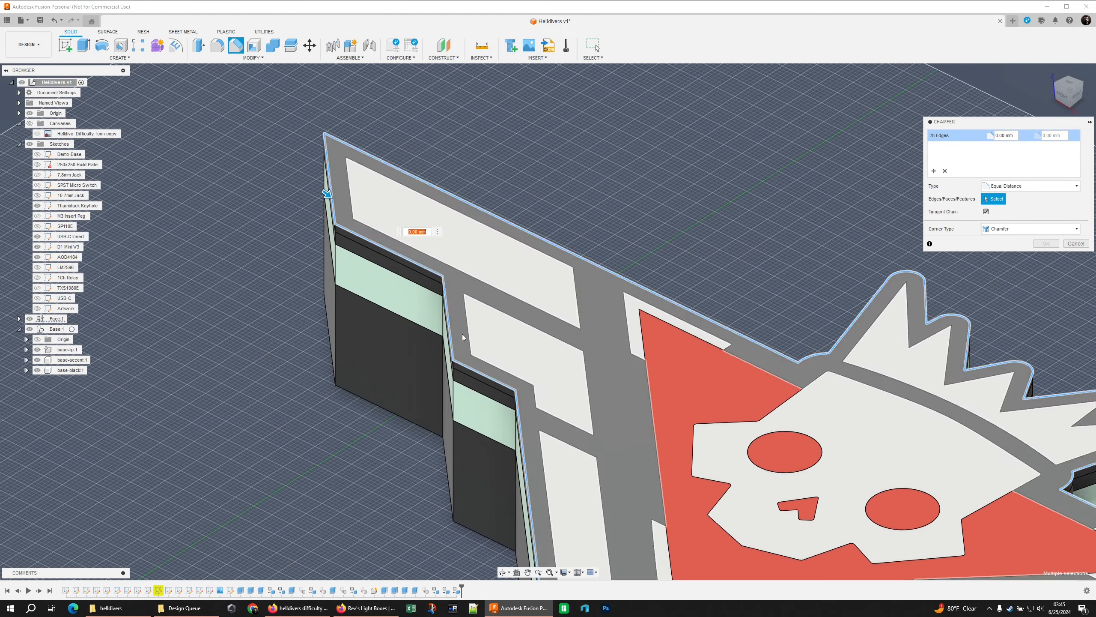
Add the right wing's remaining outer top edges to the chamfer selection to complete the Face's perimeter
scroll(331, 234, down, 1)
middle_drag(331, 233, 292, 197)
click(885, 504)
click(982, 514)
click(1074, 523)
click(871, 296)
Chamfer the selected perimeter edges of the Face by 1 mm
scroll(639, 303, down, 4)
shift+middle_drag(625, 186, 739, 225)
text(1)
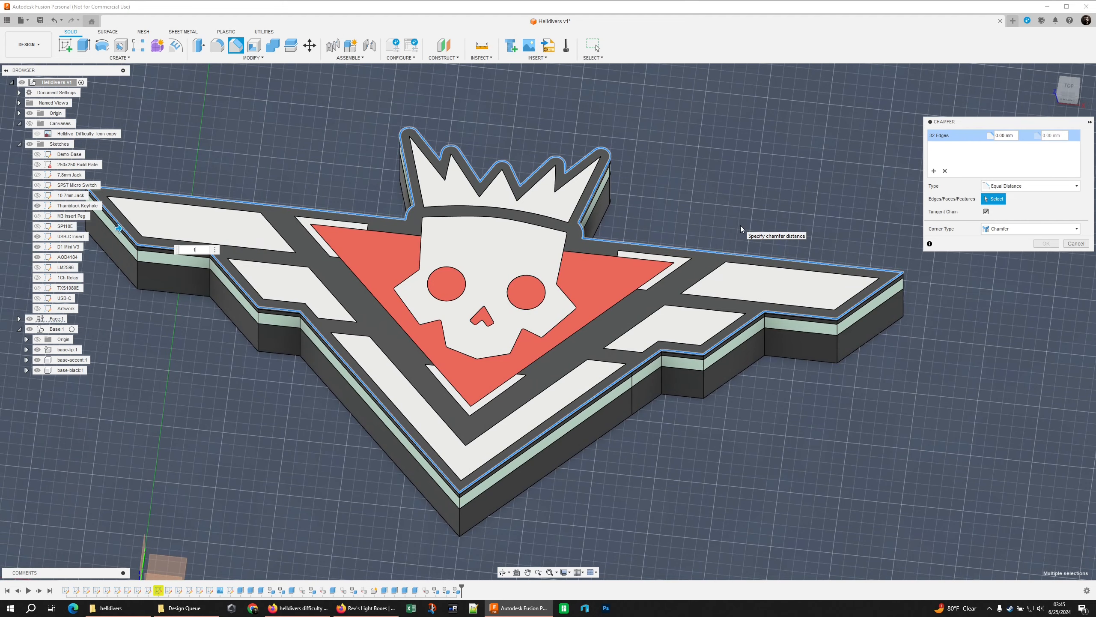
key(Return)
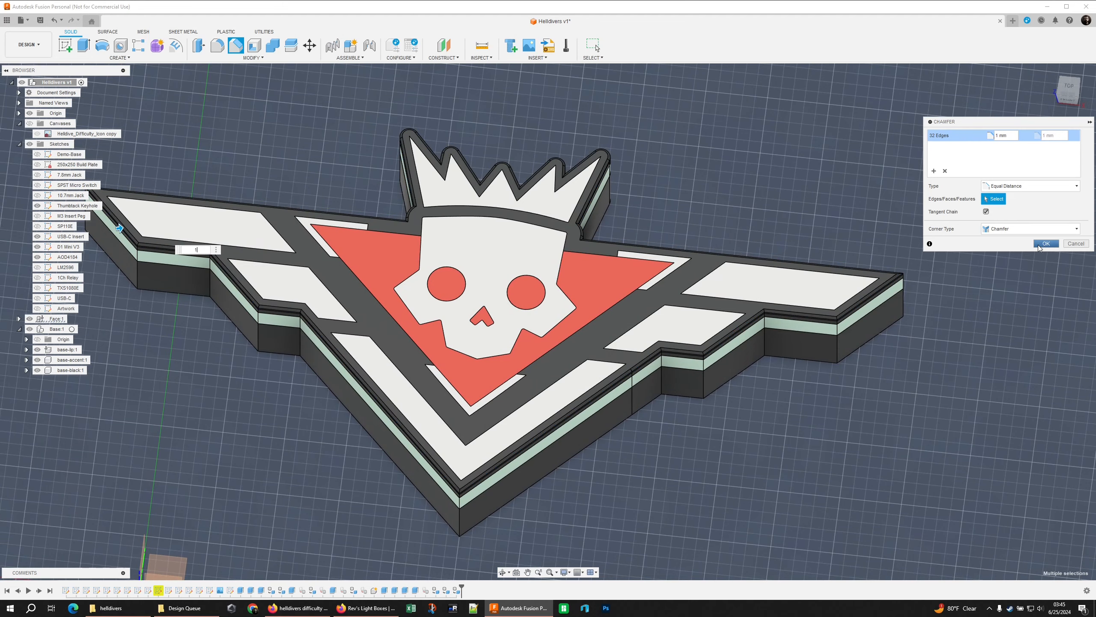
click(1047, 243)
Examine the coloured, chamfered light box from above and from angled views, ending in the Design workspace
shift+middle_drag(752, 203, 684, 162)
click(1069, 83)
middle_drag(842, 107, 753, 182)
key(Escape)
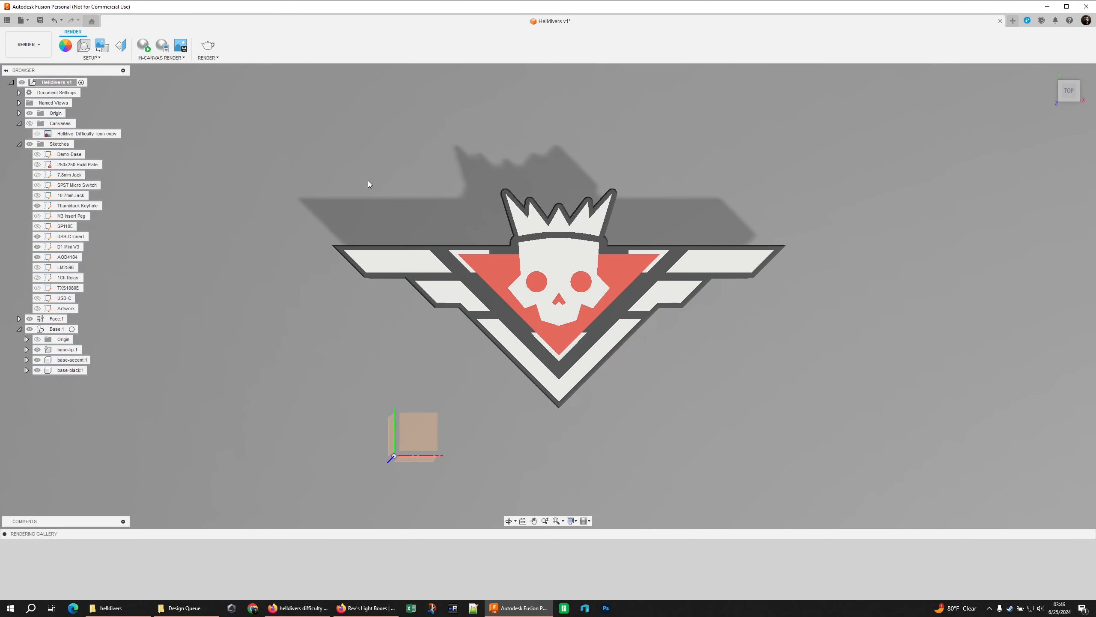
shift+middle_drag(411, 257, 375, 167)
middle_drag(509, 275, 578, 411)
click(28, 45)
click(28, 66)
scroll(348, 382, up, 4)
scroll(583, 258, down, 3)
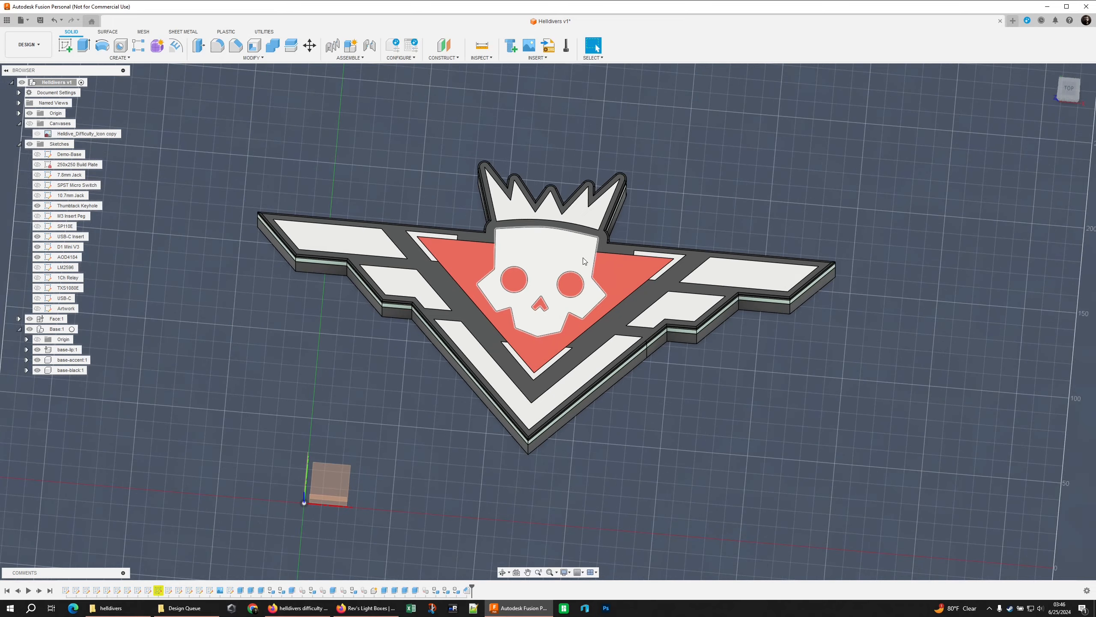
shift+middle_drag(674, 220, 758, 233)
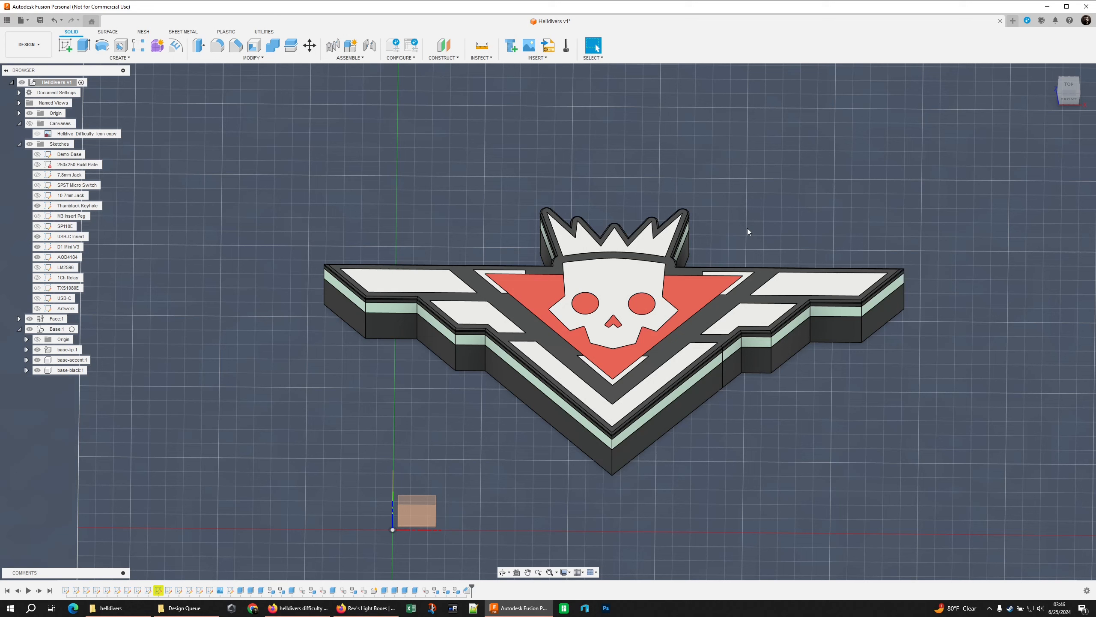
shift+middle_drag(748, 232, 748, 285)
scroll(748, 285, down, 3)
Start a new sketch on the horizontal origin plane with the Artwork sketch shown and the Face and Base components hidden
click(38, 309)
click(65, 49)
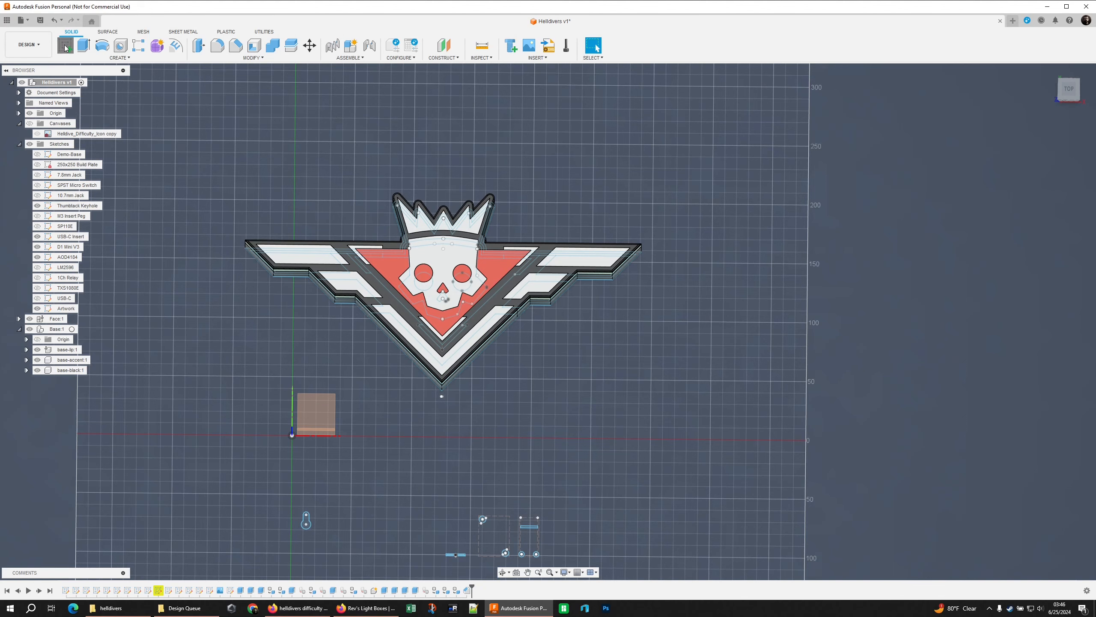
click(327, 396)
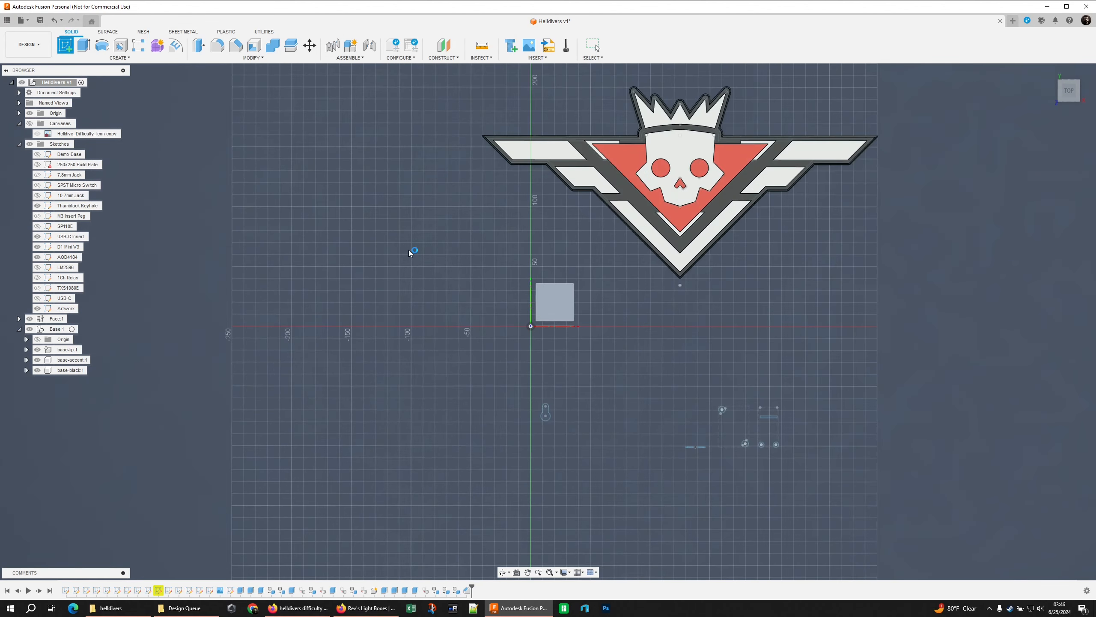
click(29, 339)
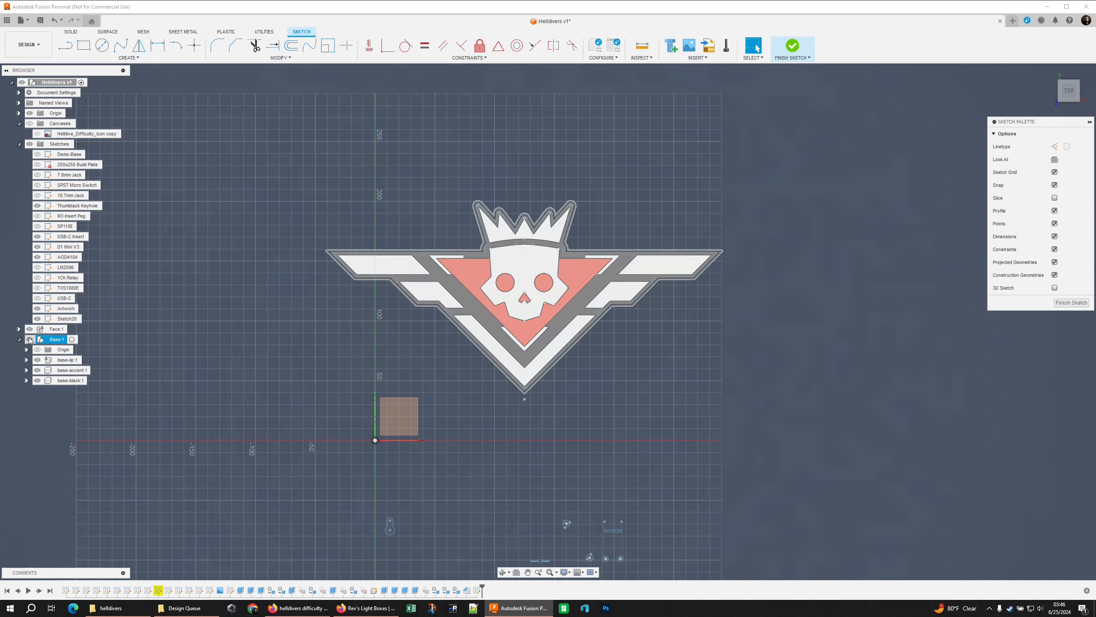
scroll(346, 346, up, 4)
mouse_move(363, 340)
middle_down()
mouse_move(288, 358)
mouse_move(300, 254)
middle_up()
scroll(289, 359, down, 2)
mouse_move(314, 463)
mouse_down()
mouse_move(359, 501)
mouse_move(328, 504)
mouse_move(338, 508)
mouse_up()
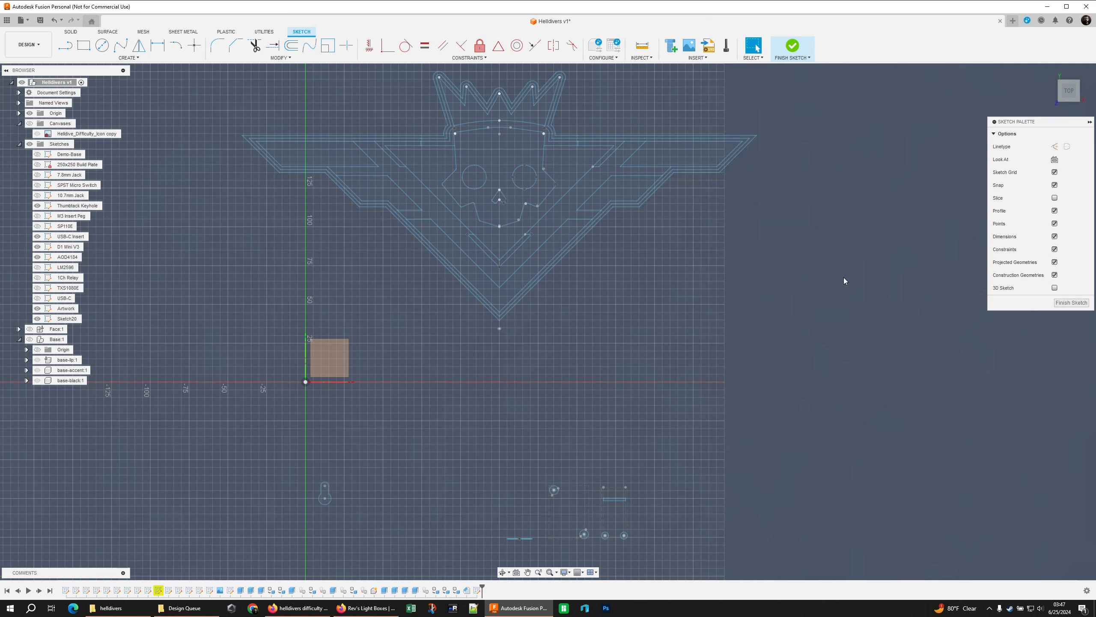
mouse_move(508, 182)
middle_down()
mouse_move(567, 285)
mouse_move(542, 261)
mouse_move(529, 276)
mouse_move(517, 244)
middle_up()
scroll(567, 285, up, 4)
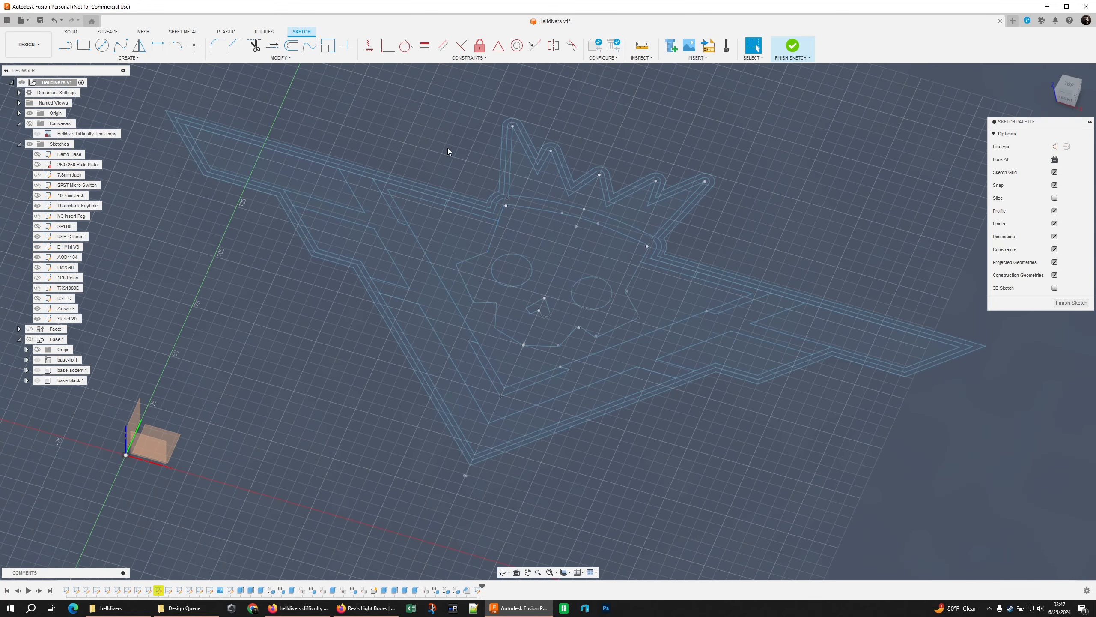
Project the Artwork's two straight side lines of the skull into the new sketch and hide the Artwork sketch
key(p)
click(497, 228)
click(638, 268)
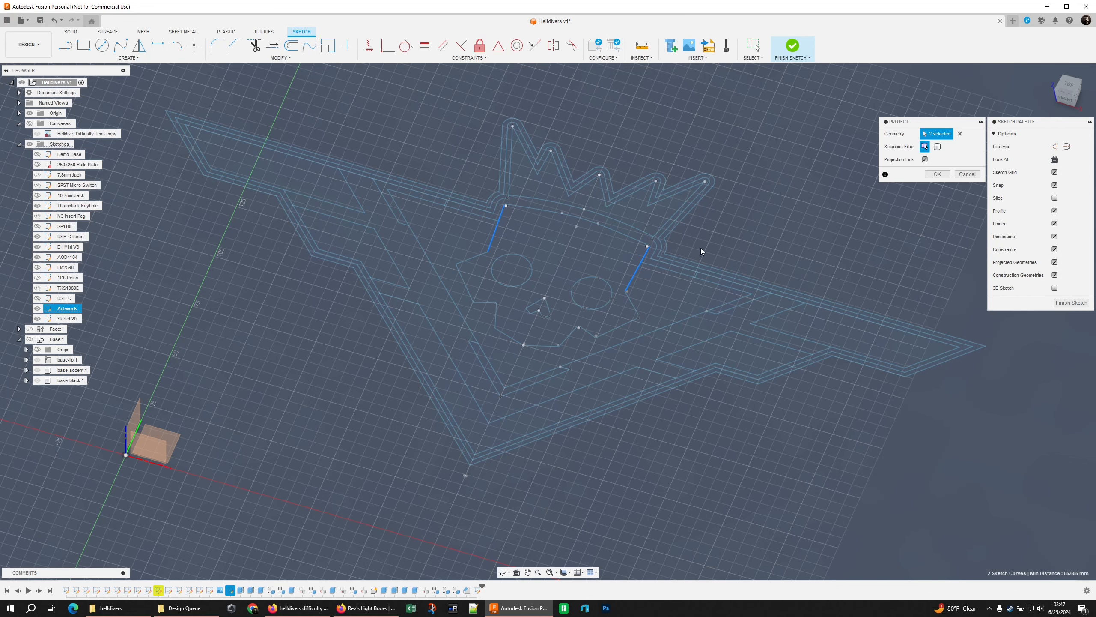
shift+middle_drag(700, 248, 665, 245)
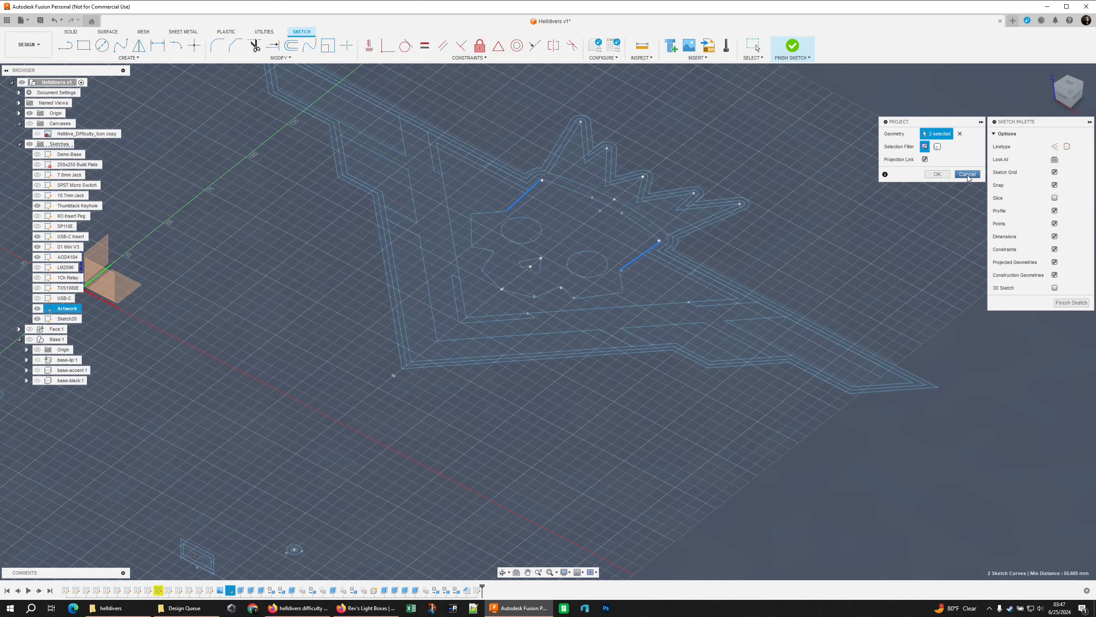
click(935, 175)
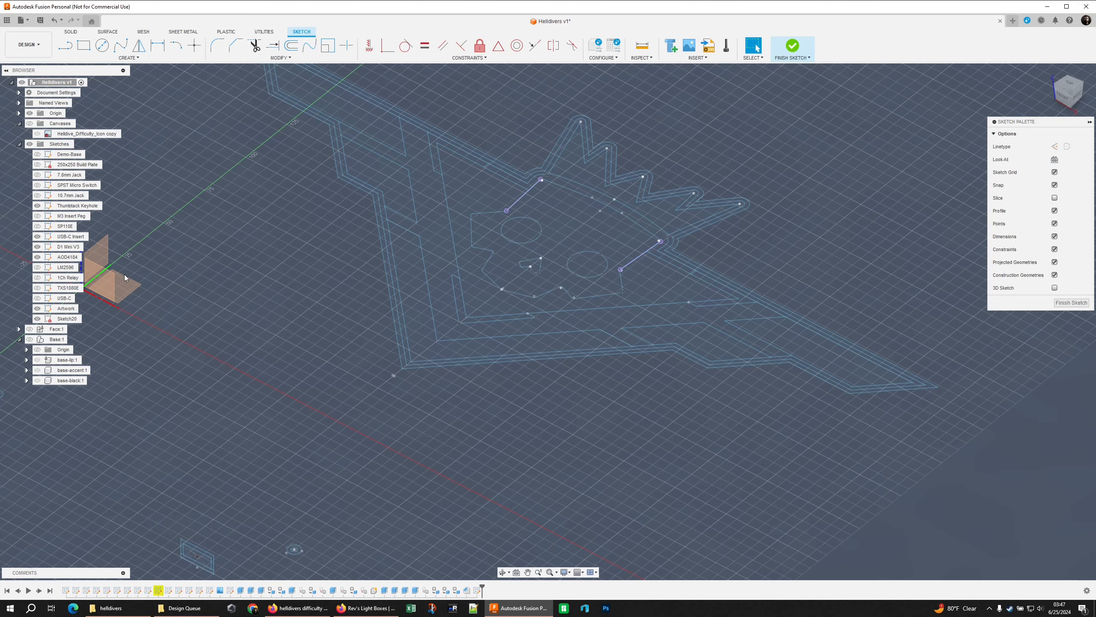
click(37, 308)
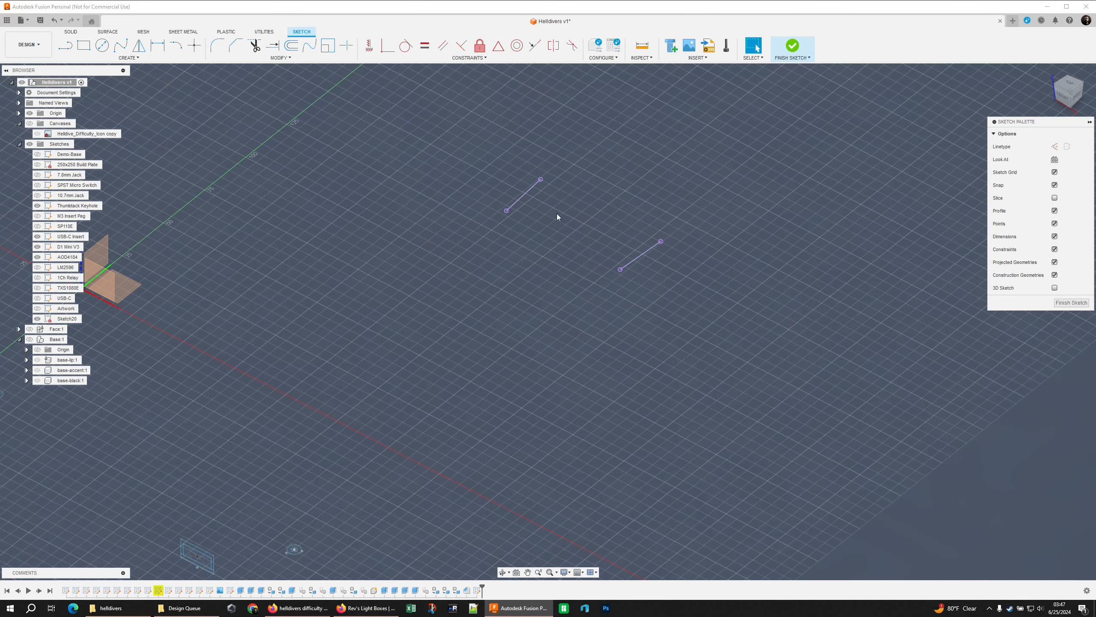
Undo the projected skull lines and the creation of the new sketch, returning to the complete emblem model
key(ctrl+z)
key(ctrl+z)
key(ctrl+z)
key(ctrl+z)
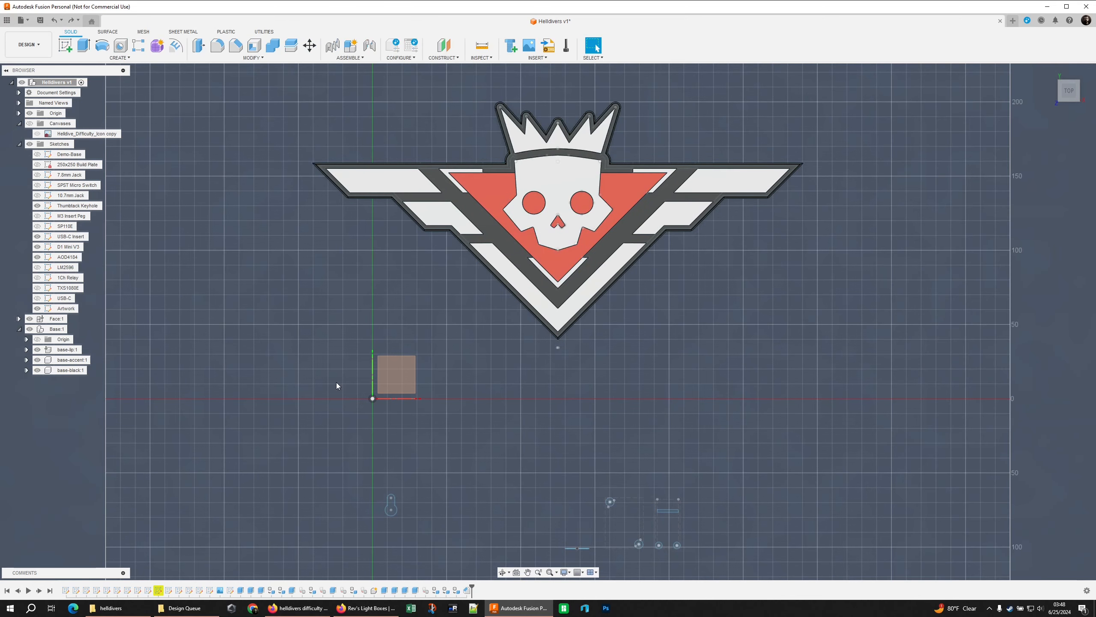
key(ctrl+z)
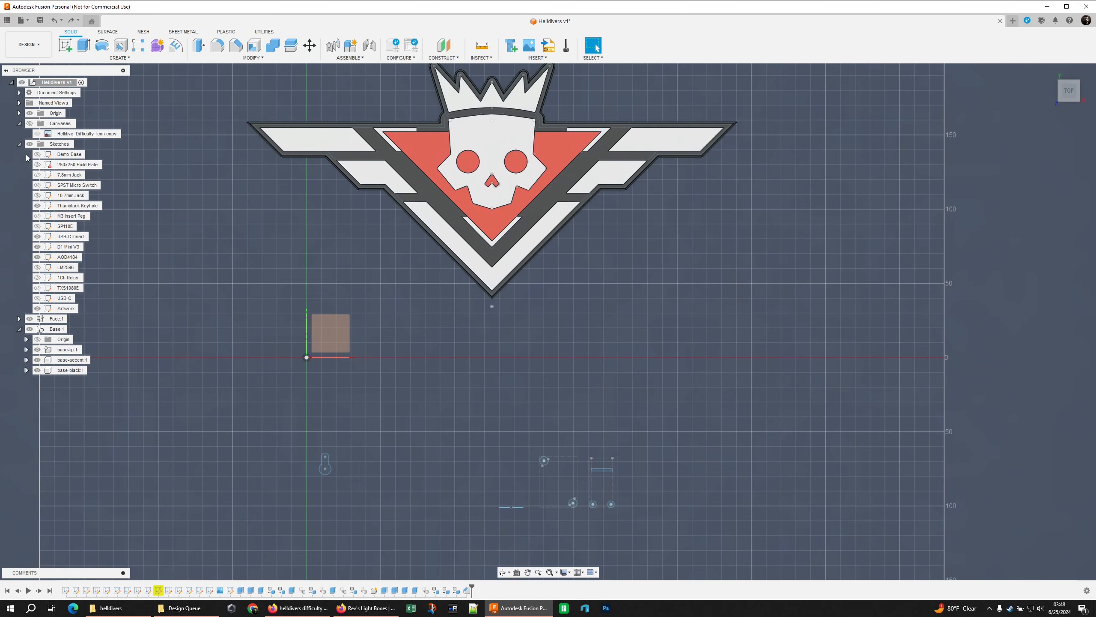
Hide the Face and Base components and move the Thumbtack Keyhole geometry by its upper point to position X 125 mm, Y 140 mm
click(30, 319)
click(29, 329)
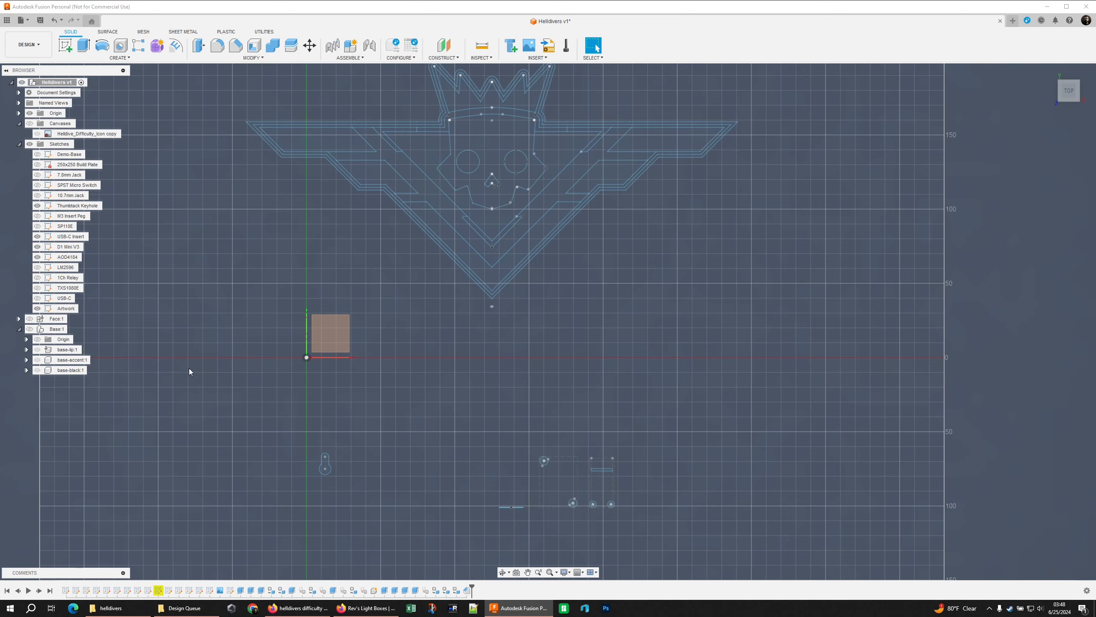
drag(270, 437, 346, 483)
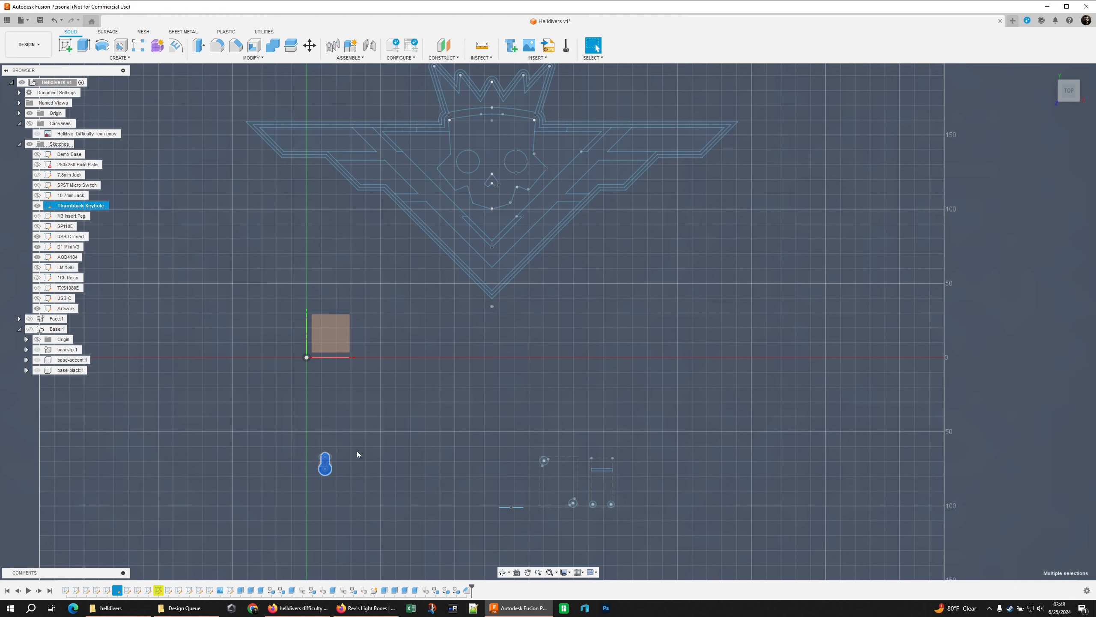
key(m)
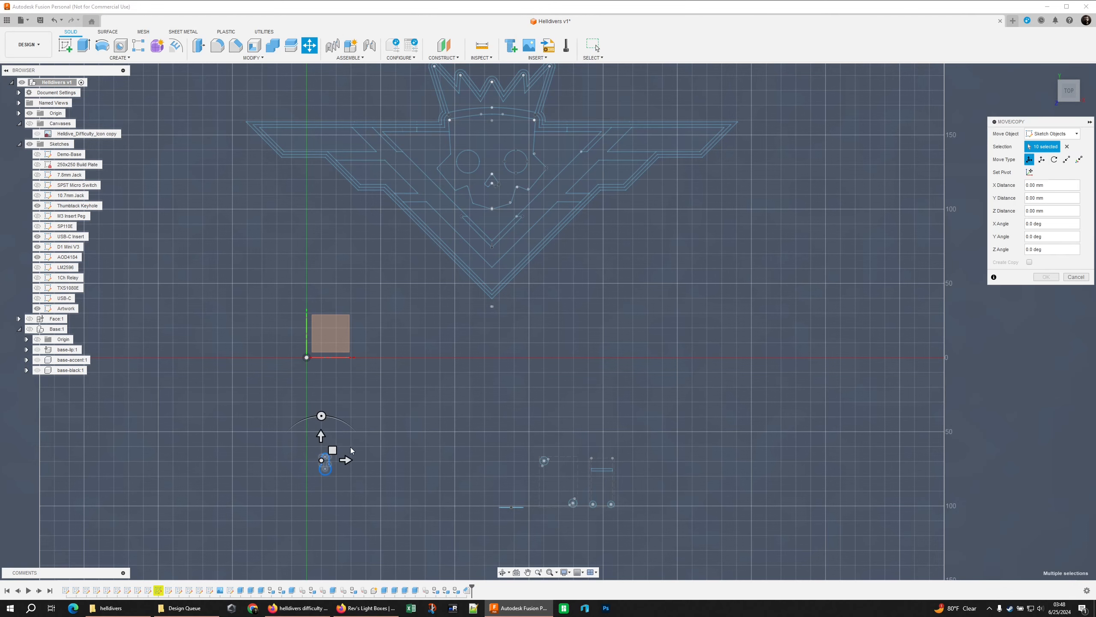
click(1078, 162)
click(325, 457)
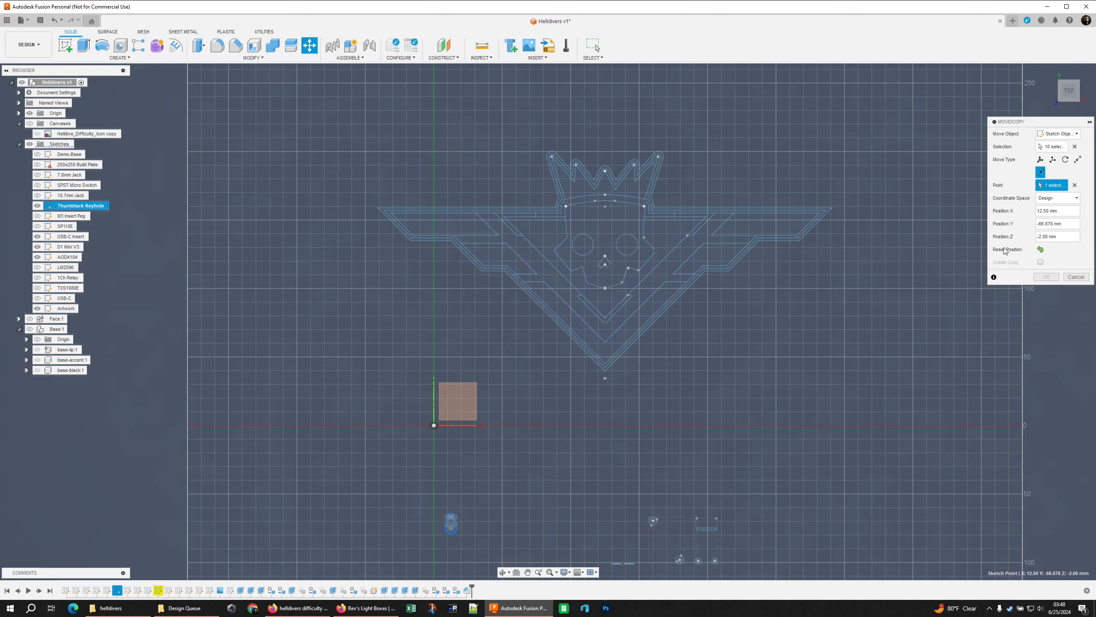
click(1065, 210)
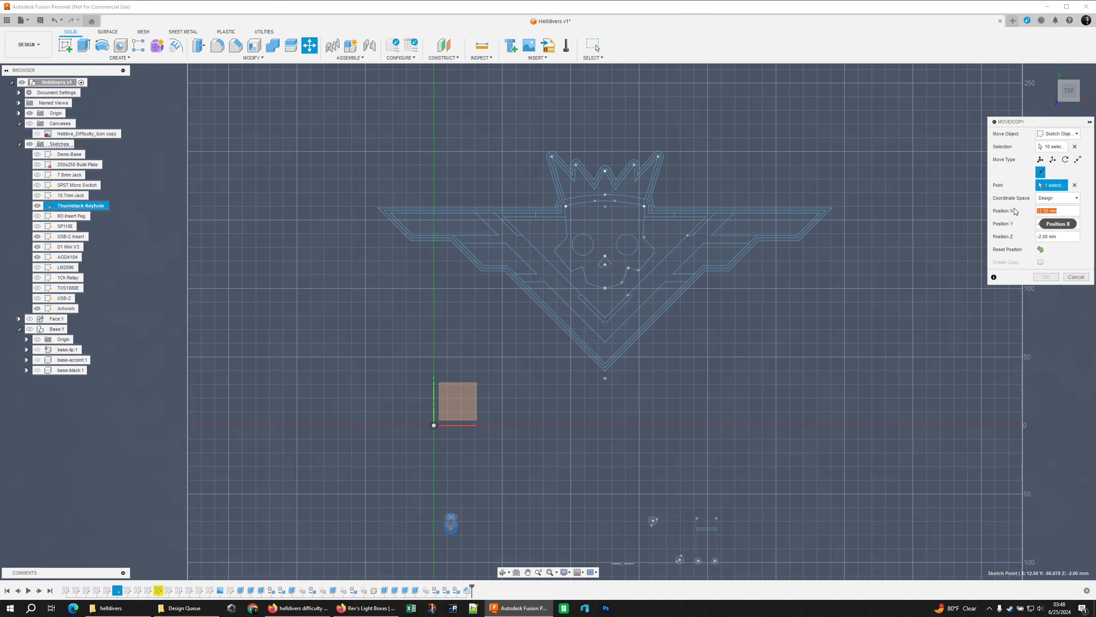
text(125)
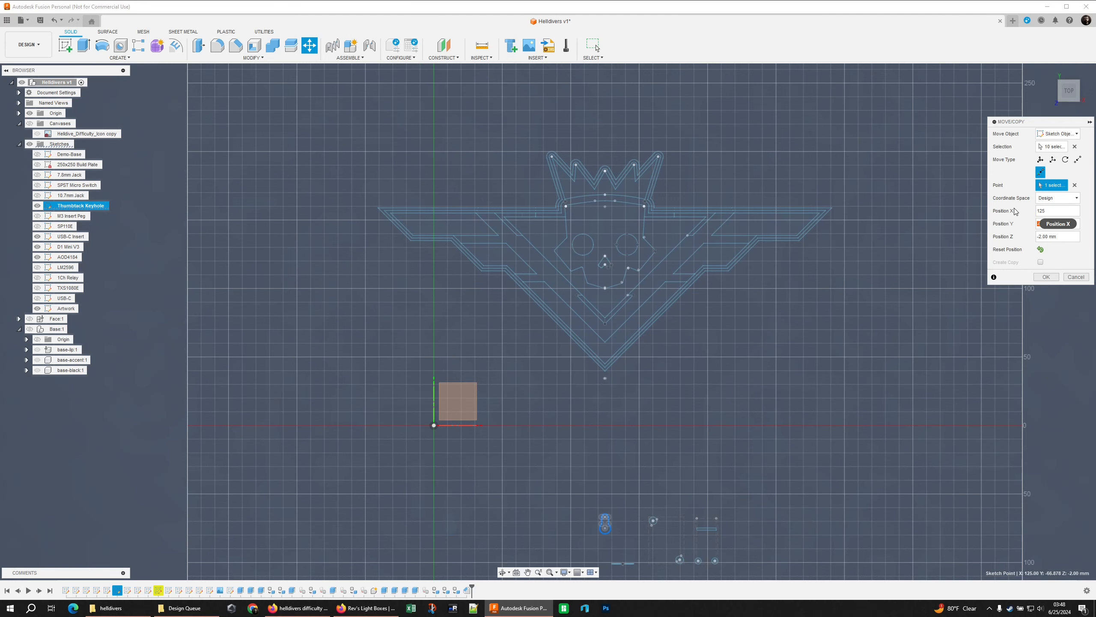
text(140)
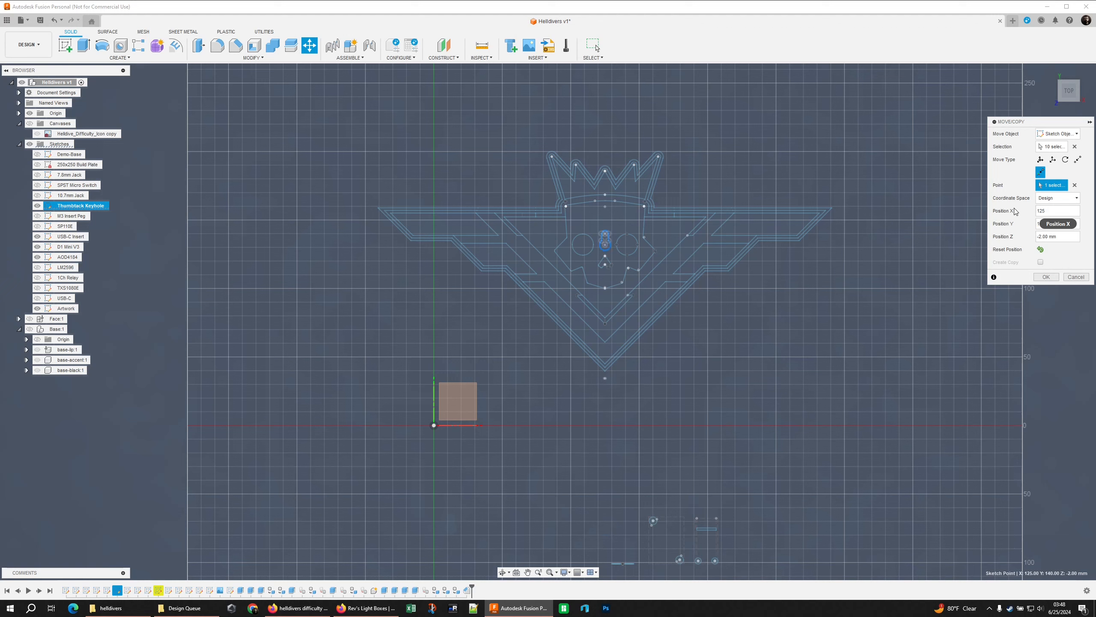
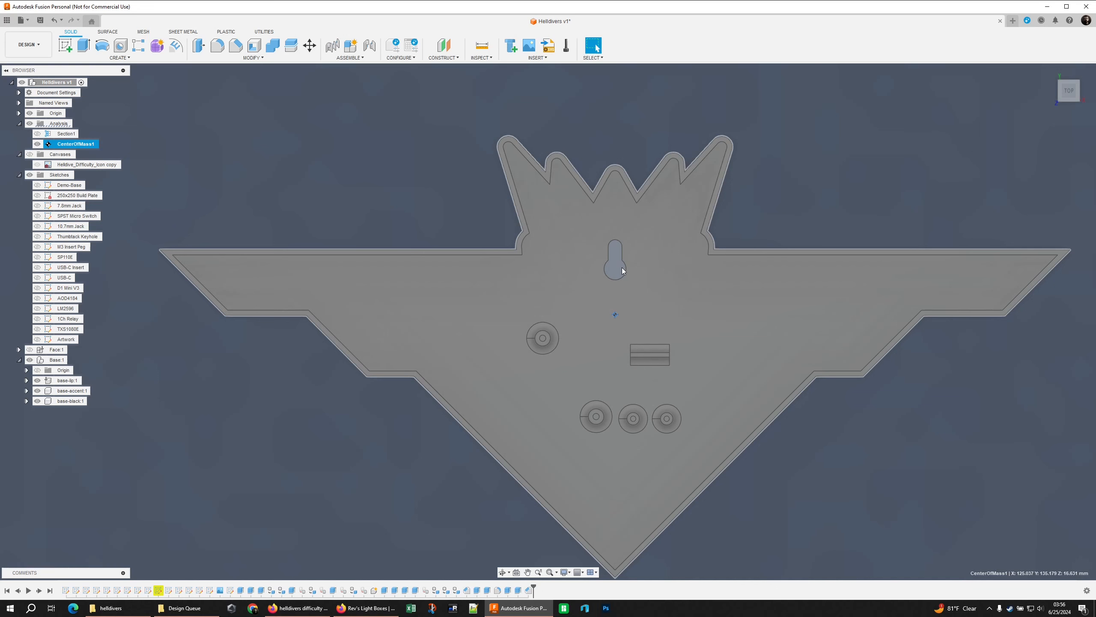
Hide the Analysis folder and examine the base's interior floor around the keyhole, insert pegs and USB-C holder
click(30, 124)
shift+middle_drag(605, 354, 544, 276)
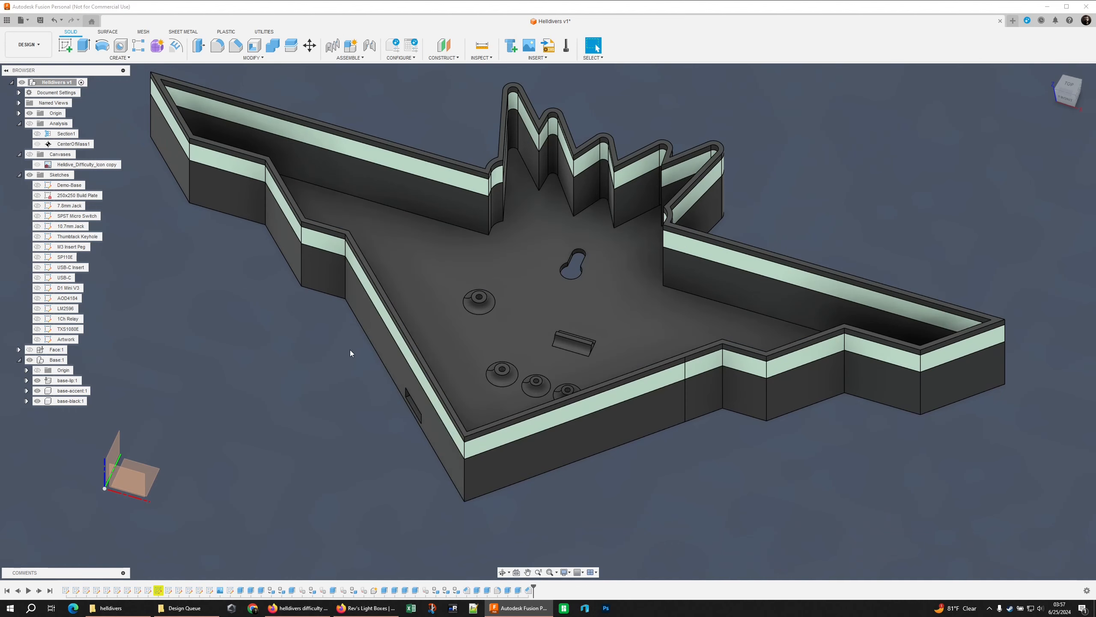
shift+middle_drag(351, 353, 255, 384)
scroll(312, 380, up, 1)
shift+middle_drag(432, 319, 526, 366)
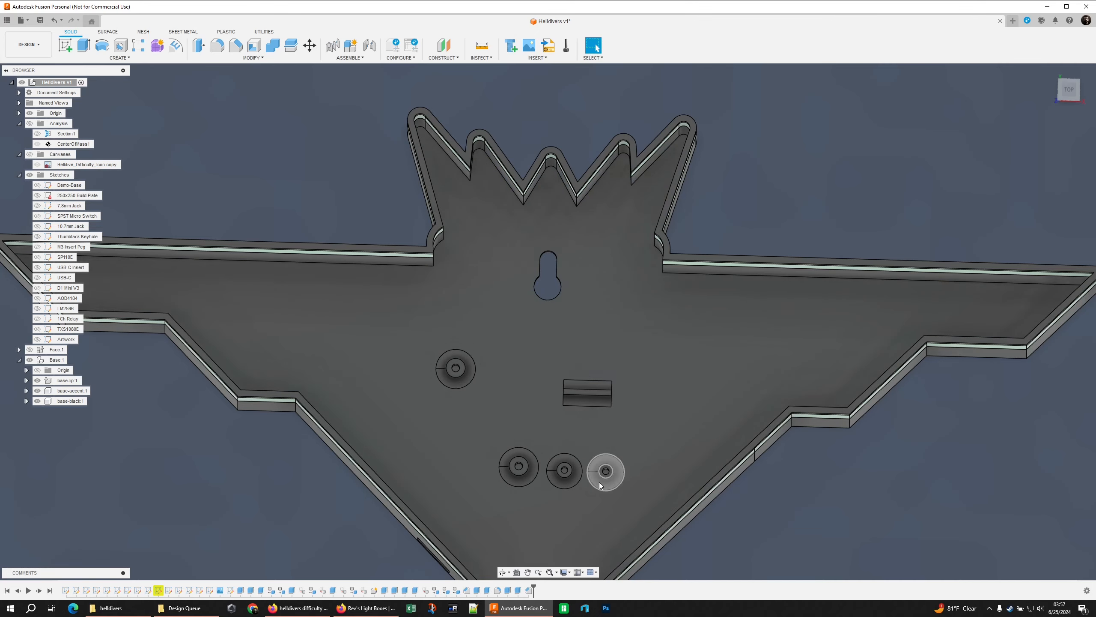
shift+middle_drag(612, 420, 551, 228)
scroll(552, 228, down, 2)
click(557, 225)
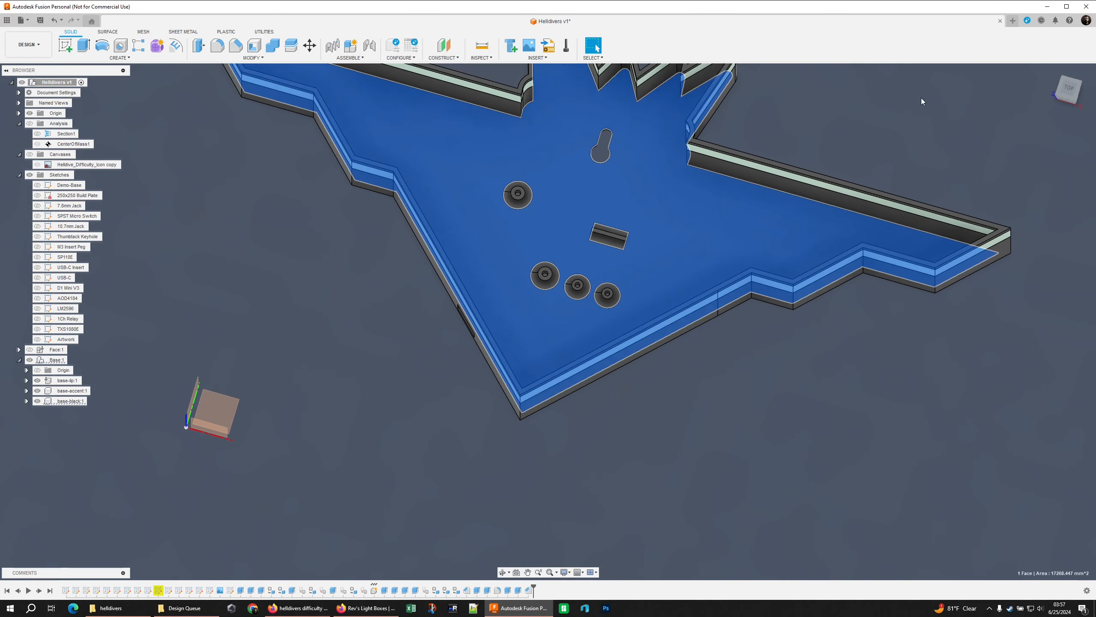
middle_drag(921, 98, 536, 358)
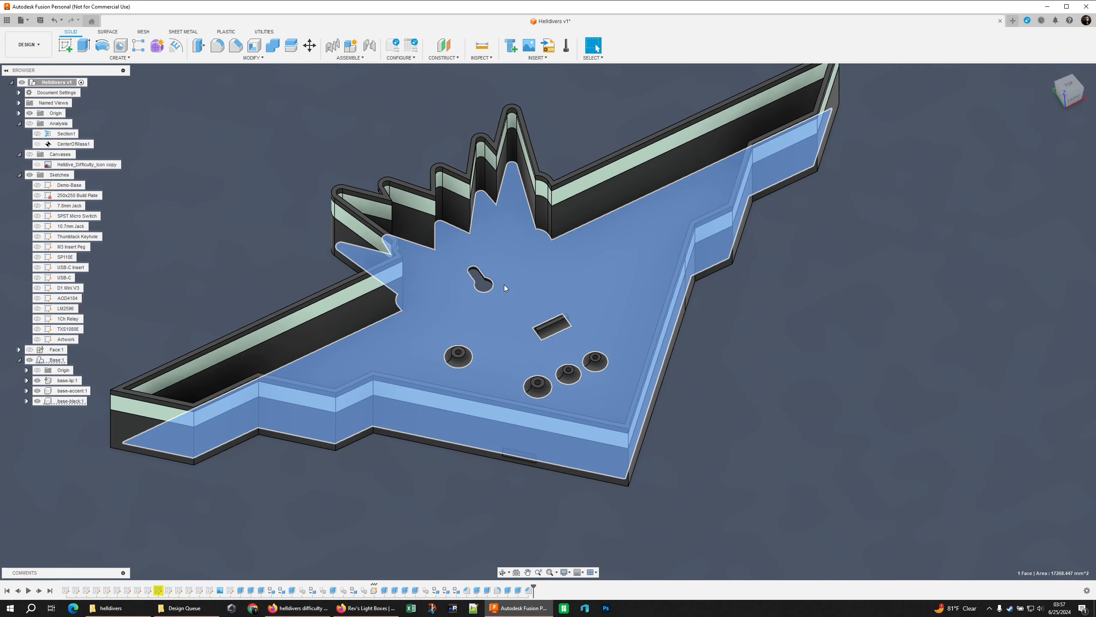
shift+middle_drag(566, 134, 540, 146)
key(Escape)
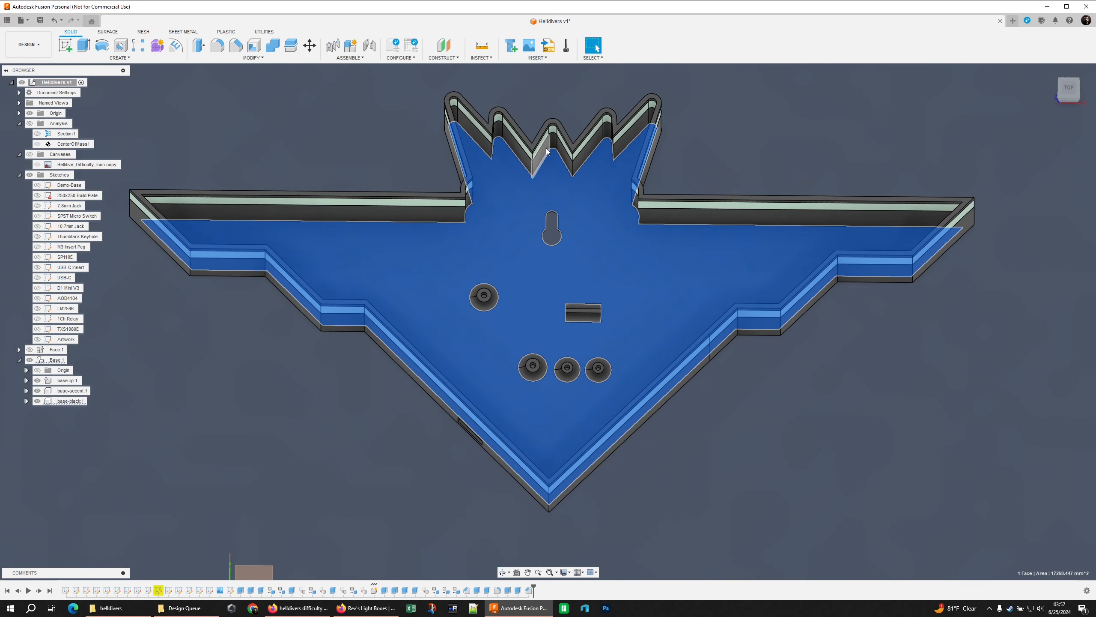
click(769, 156)
shift+middle_drag(769, 155, 712, 454)
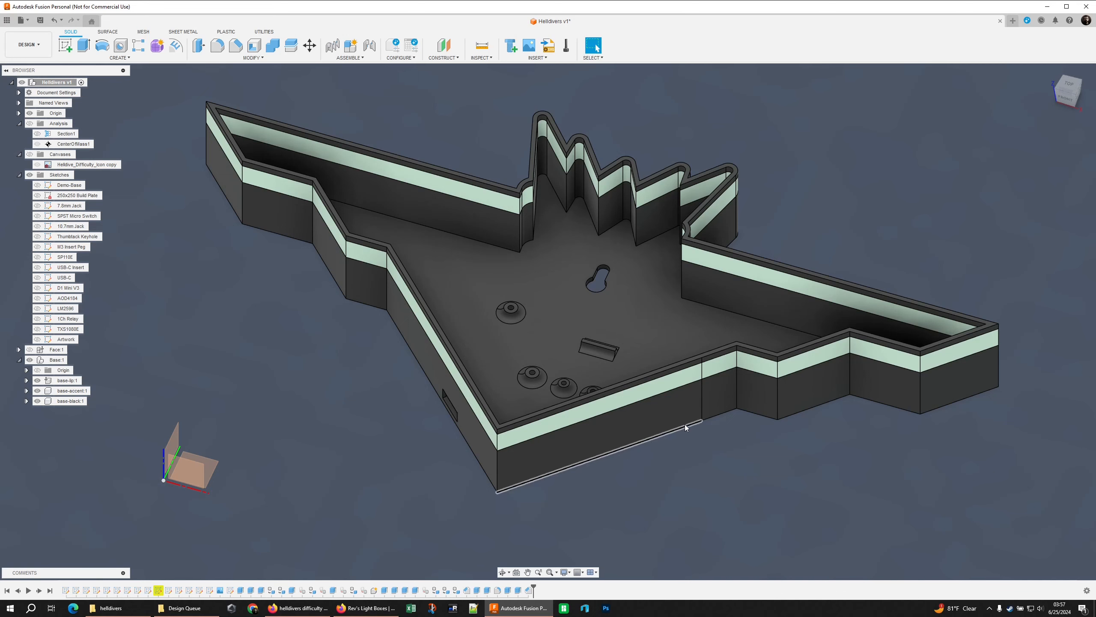
Extrude the base's interior floor face as a cut with a distance of -0.28*2 mm and check the recess around the pegs
click(648, 317)
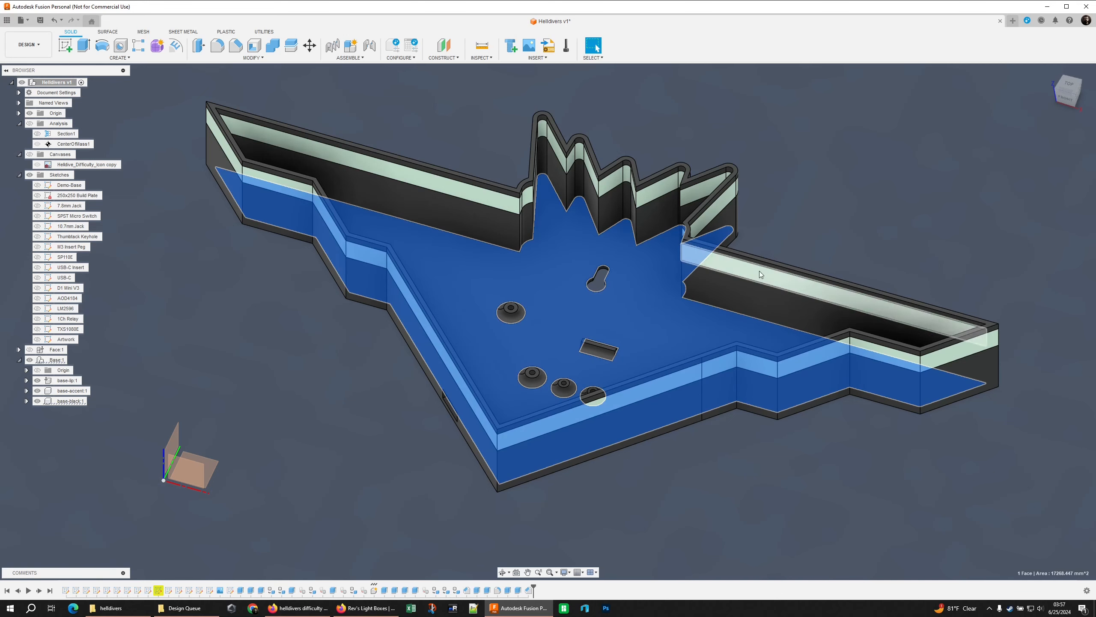
text(e-.28*2)
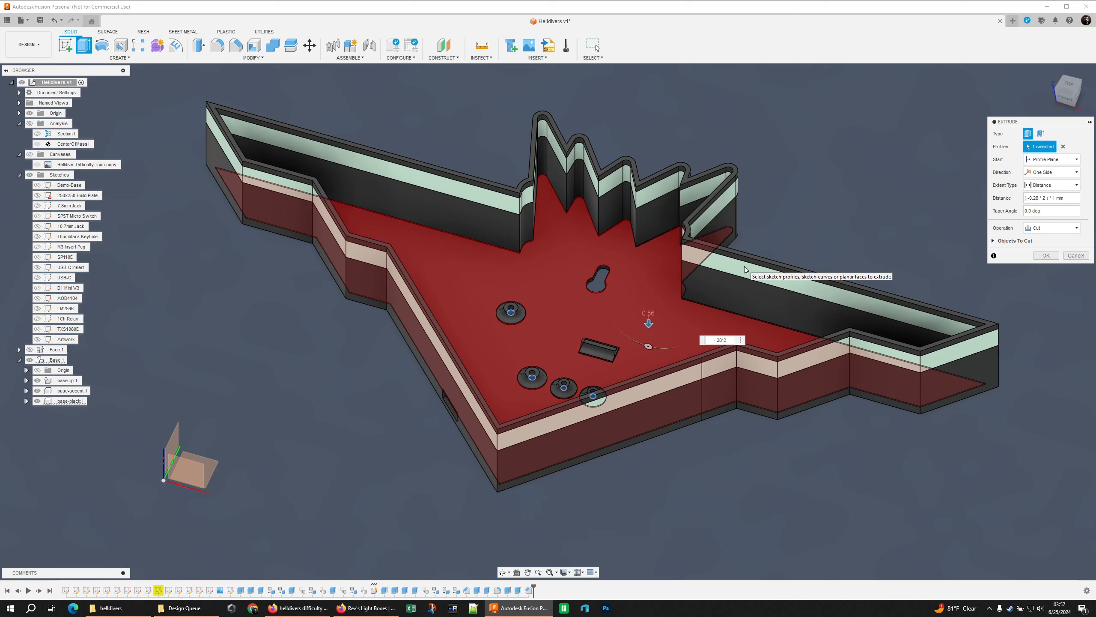
key(Return)
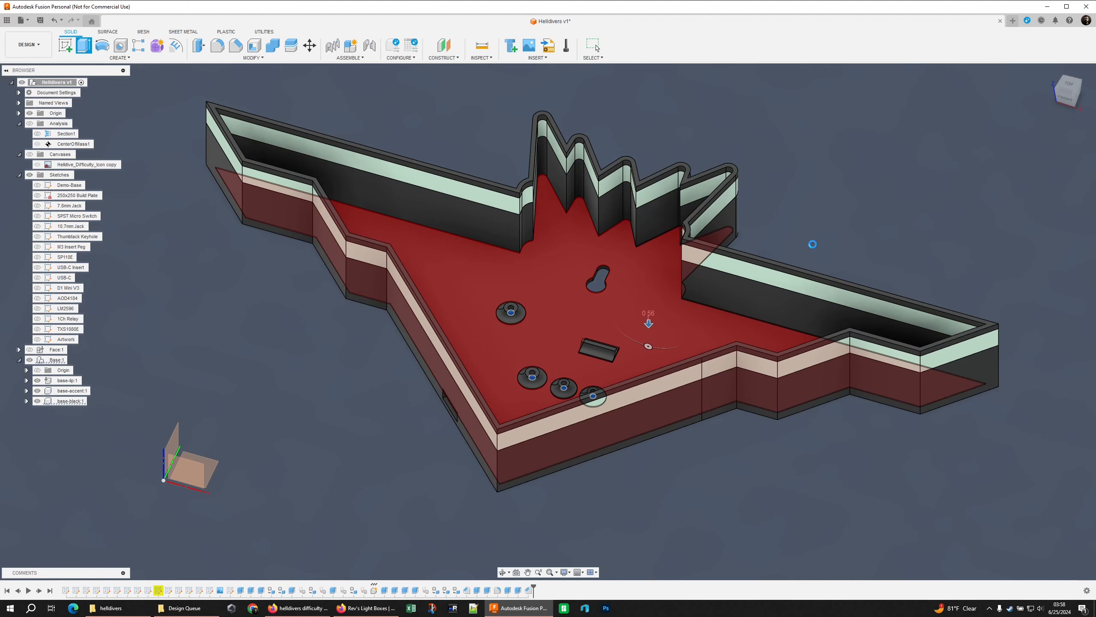
scroll(524, 322, up, 6)
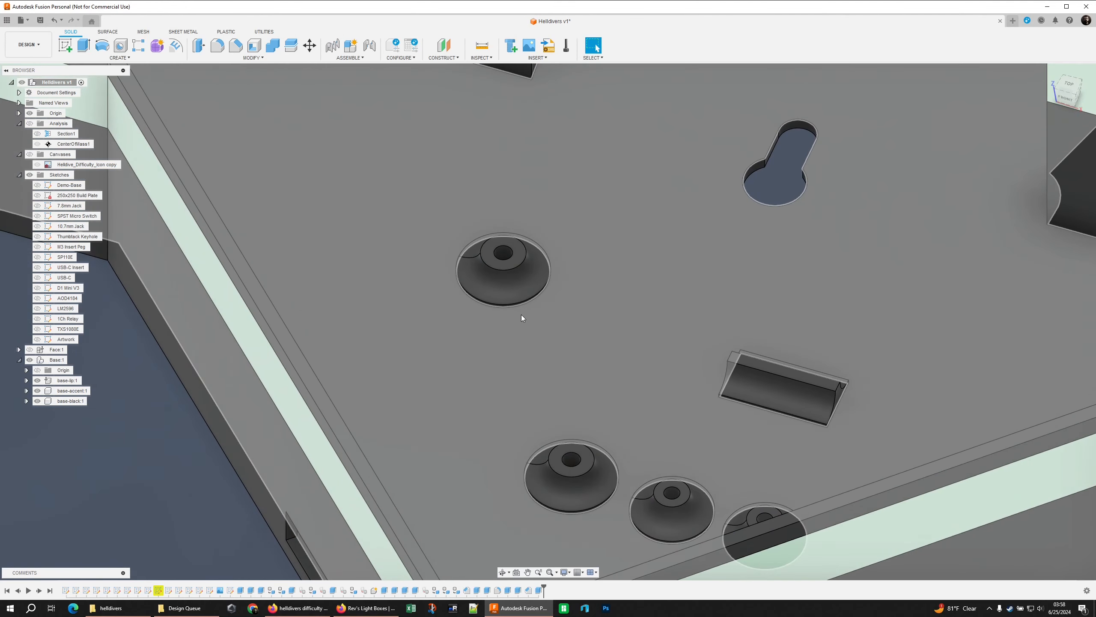
scroll(522, 318, up, 5)
click(497, 294)
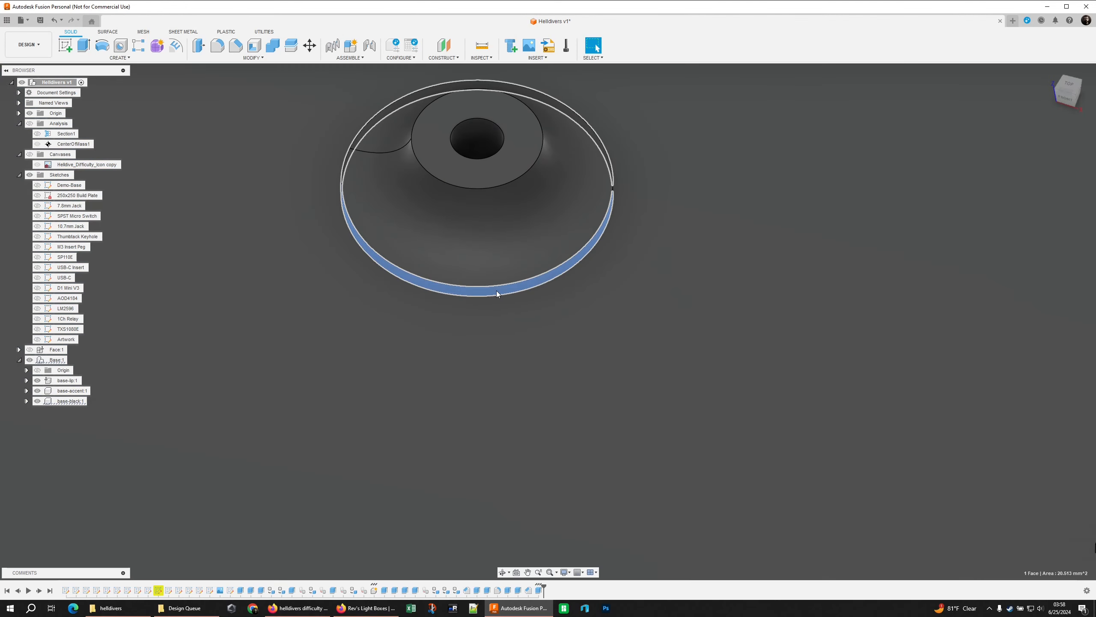
scroll(497, 293, down, 8)
click(635, 257)
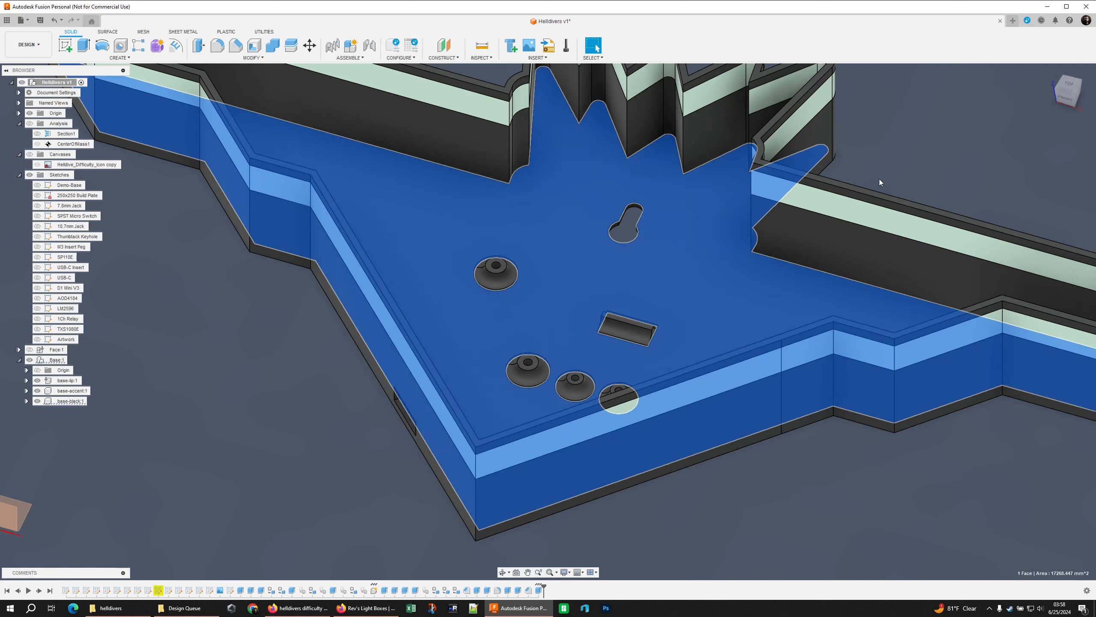
click(911, 173)
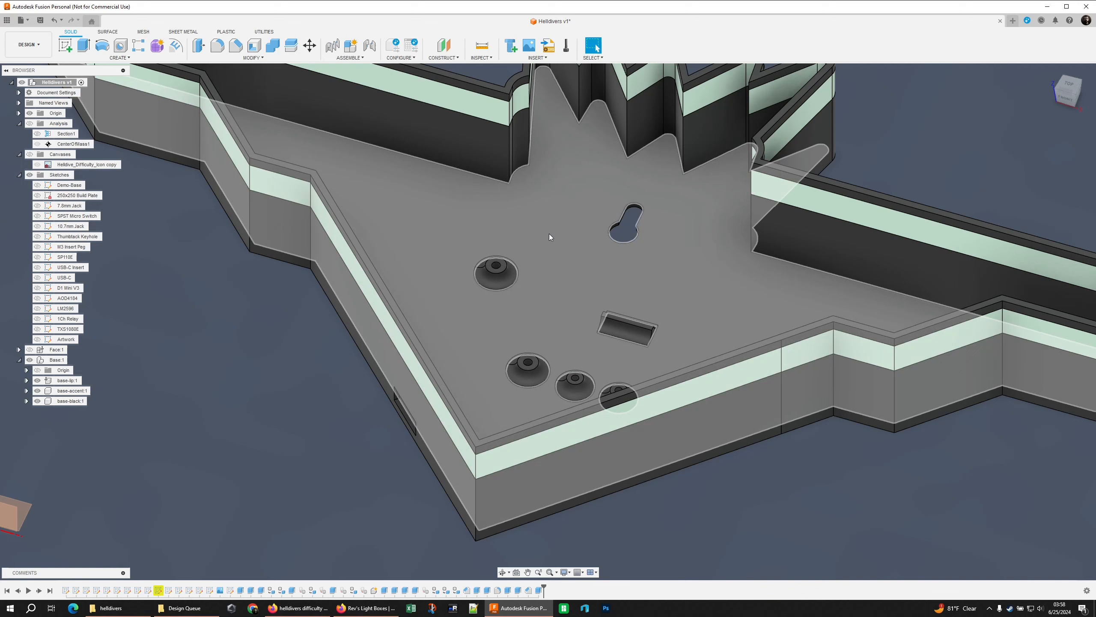
Extrude the recessed floor face upward by 0.28*2 mm as a new body
click(557, 326)
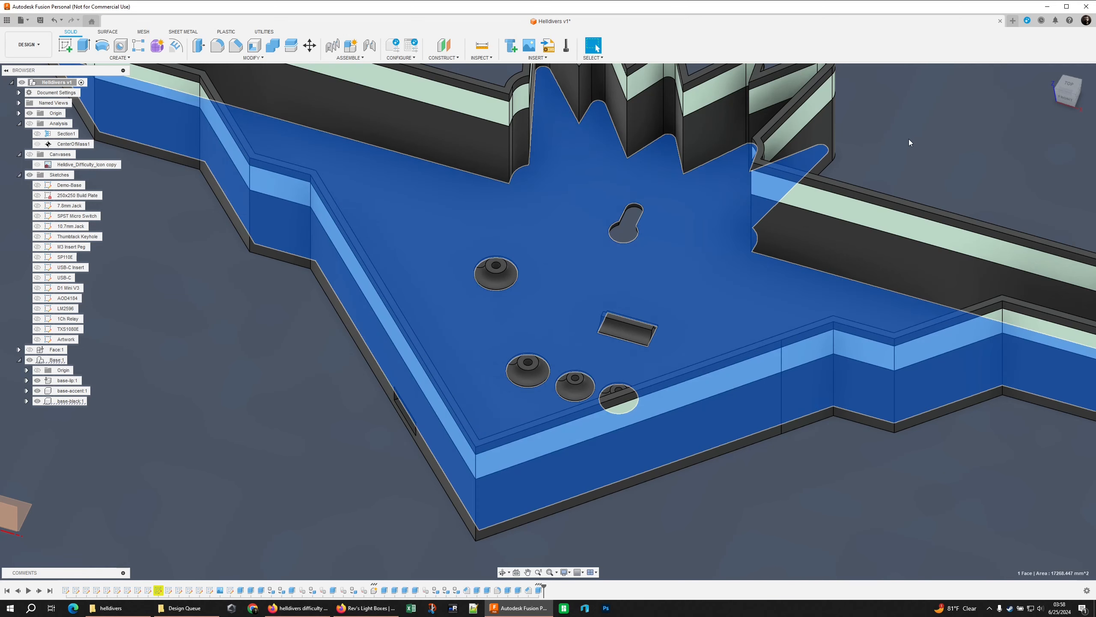
text(e0.28*2)
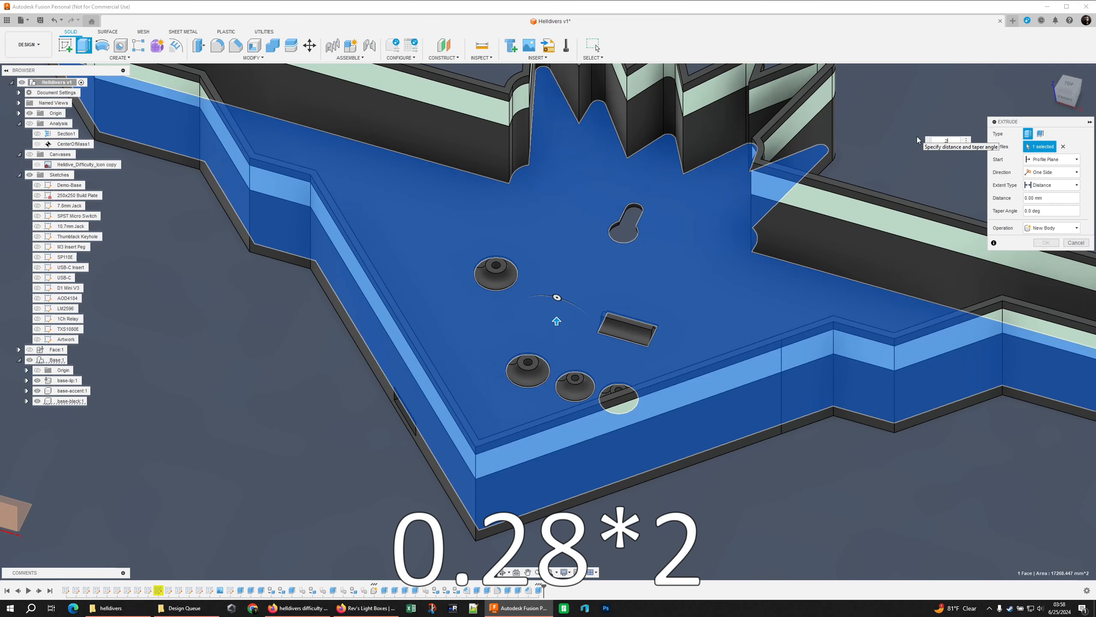
key(Return)
key(Return)
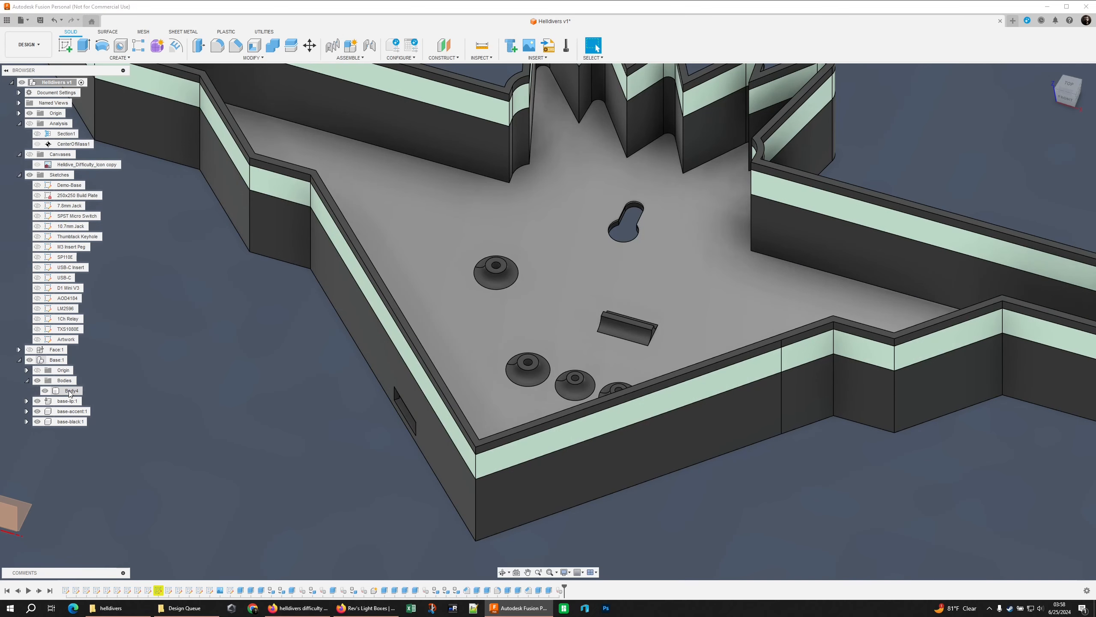
Rename the new floor body as base-reflector and create a component from it within Base
double_click(70, 391)
text(base)
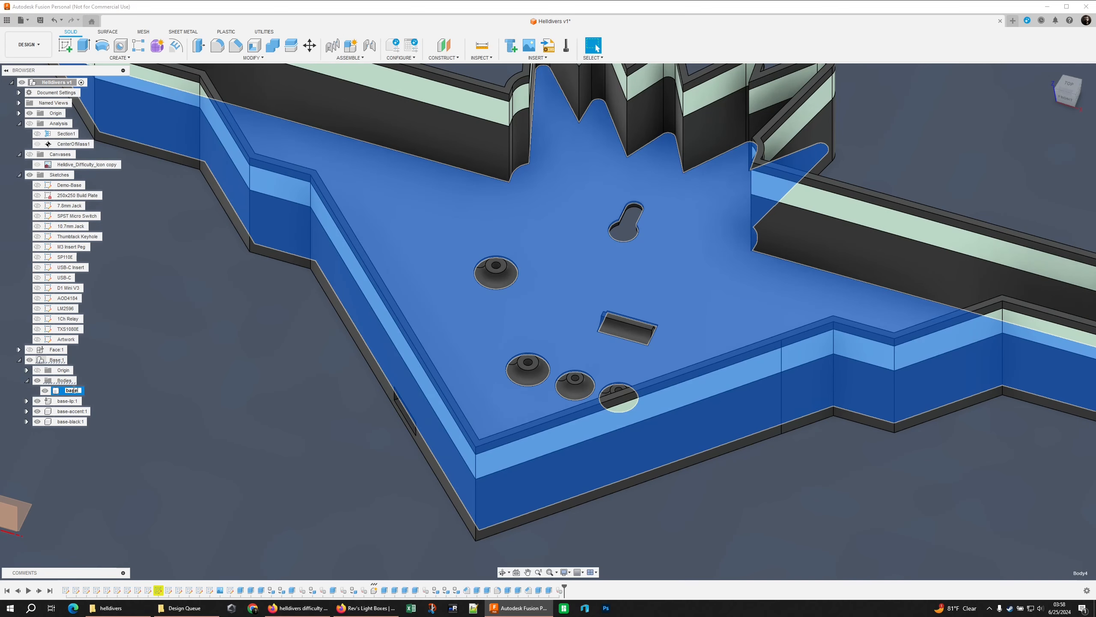
text(-reflector)
key(Return)
right_click(74, 391)
click(99, 420)
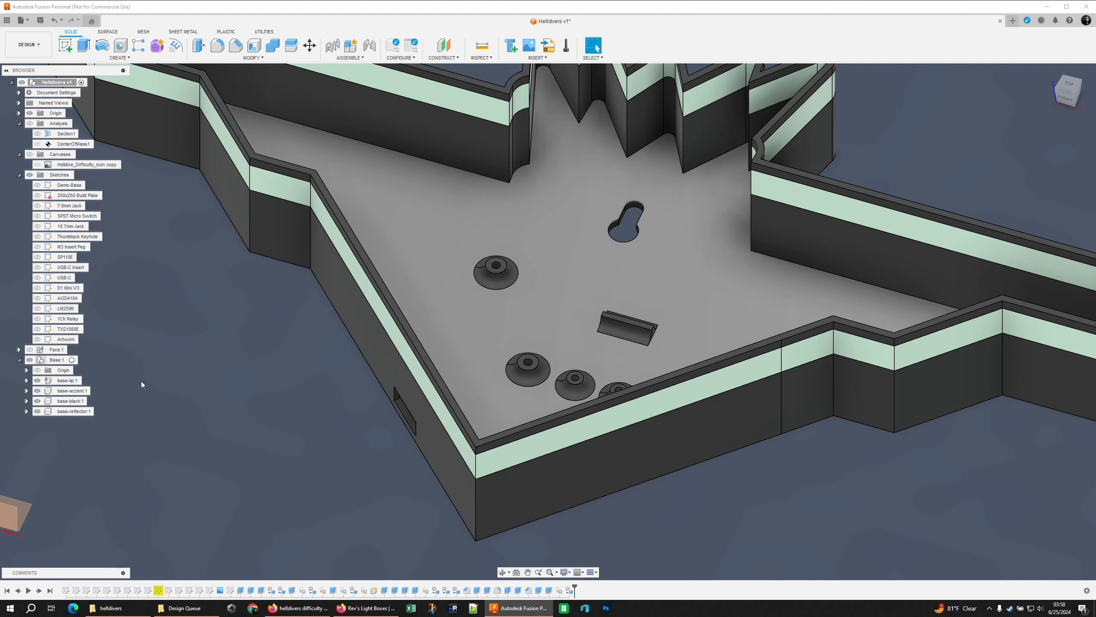
Hide base-black to examine the reflector plate and its cutouts, and show base-black again
scroll(285, 370, down, 5)
shift+middle_drag(279, 372, 418, 398)
click(38, 401)
shift+middle_drag(322, 401, 259, 432)
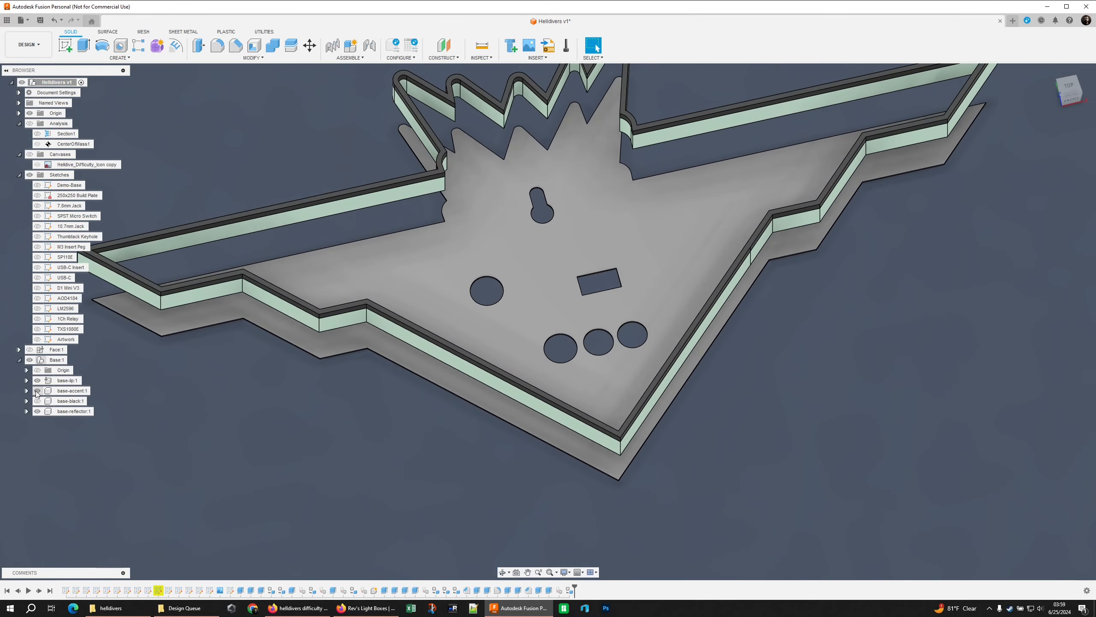
click(37, 391)
click(37, 401)
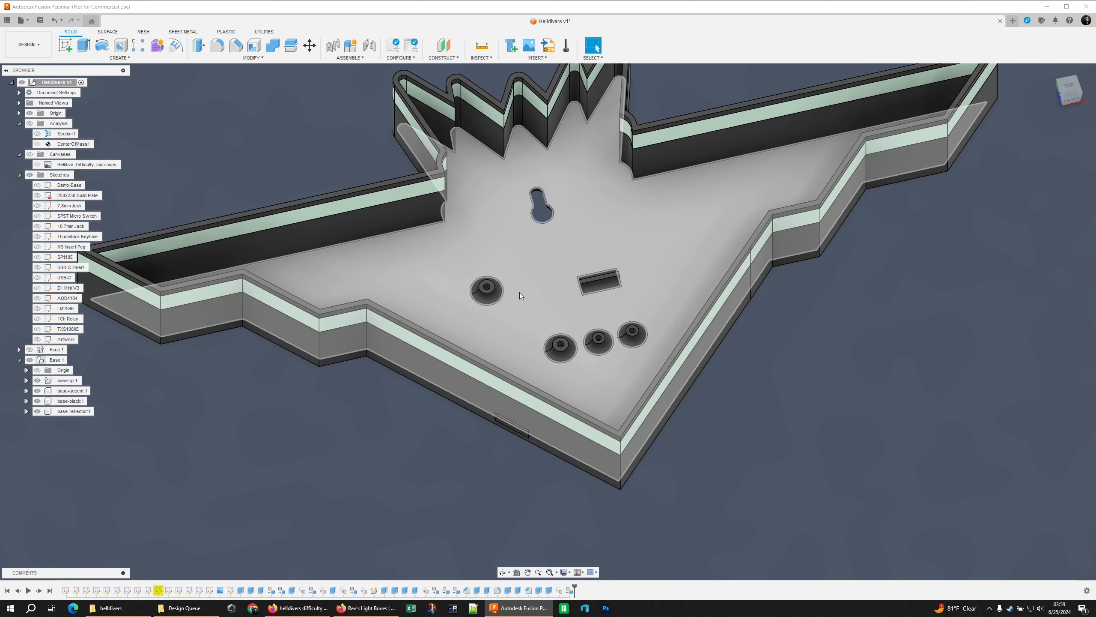
middle_drag(519, 293, 630, 361)
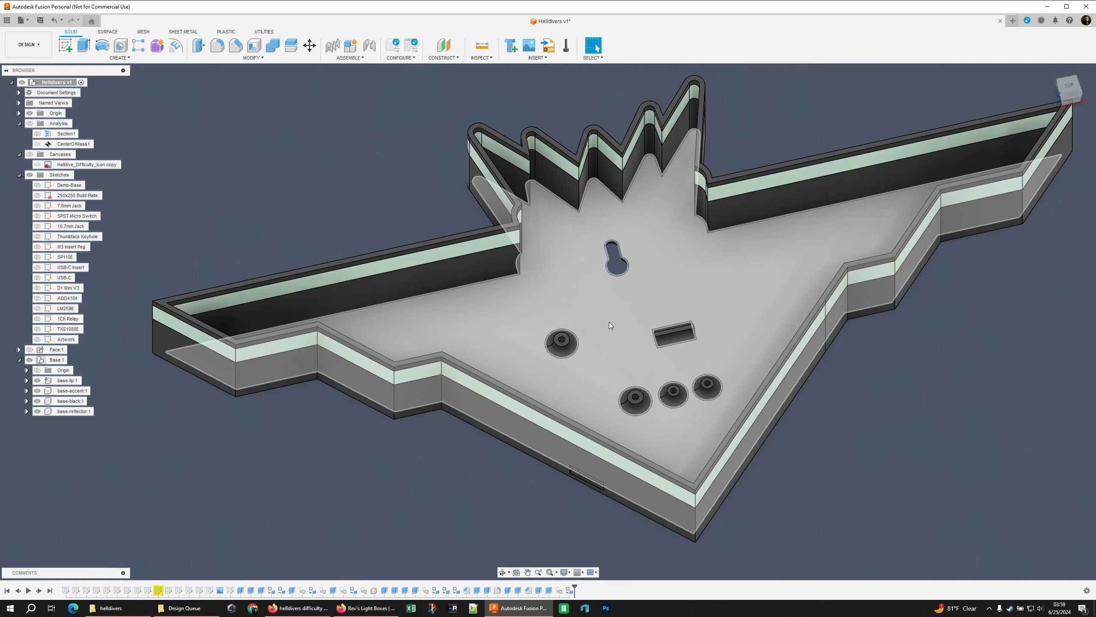
shift+middle_drag(609, 322, 411, 193)
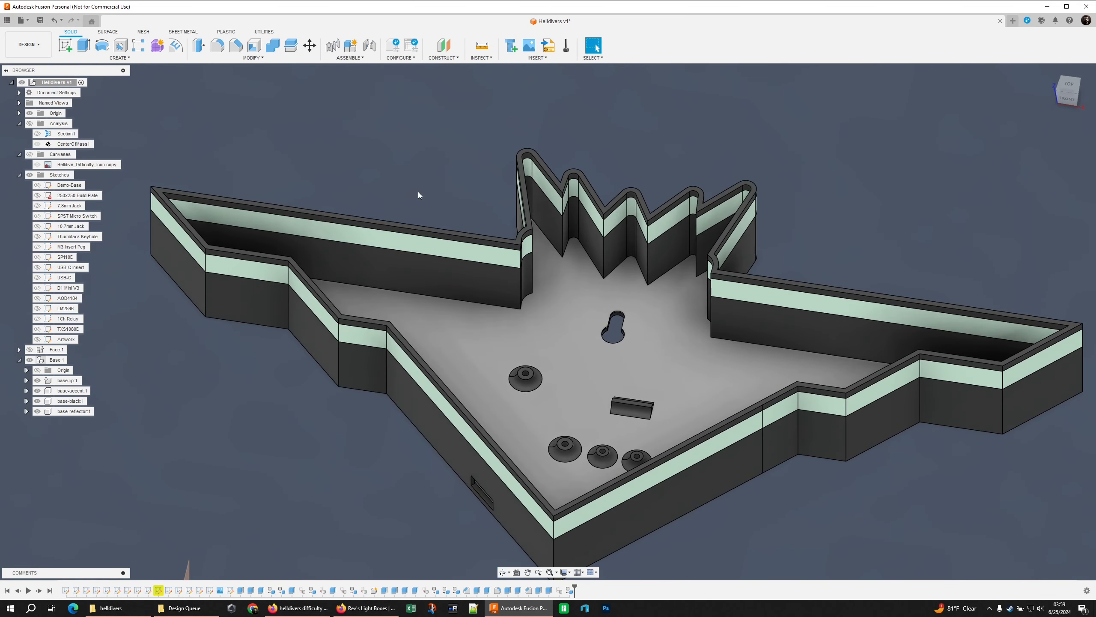
Apply a white appearance to the reflector plate on the base's floor
key(a)
drag(935, 219, 682, 345)
click(1076, 467)
Show the Face component and preview the complete light box with an in-canvas render in the Render workspace
click(30, 350)
click(28, 45)
click(27, 90)
click(143, 46)
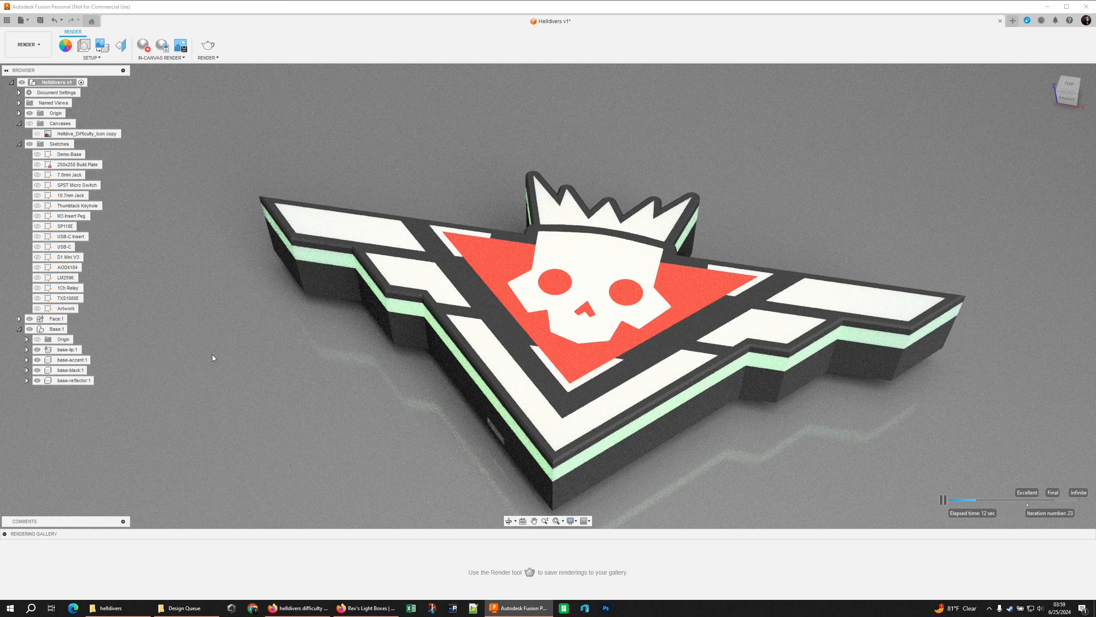
click(144, 45)
shift+middle_drag(497, 250, 428, 232)
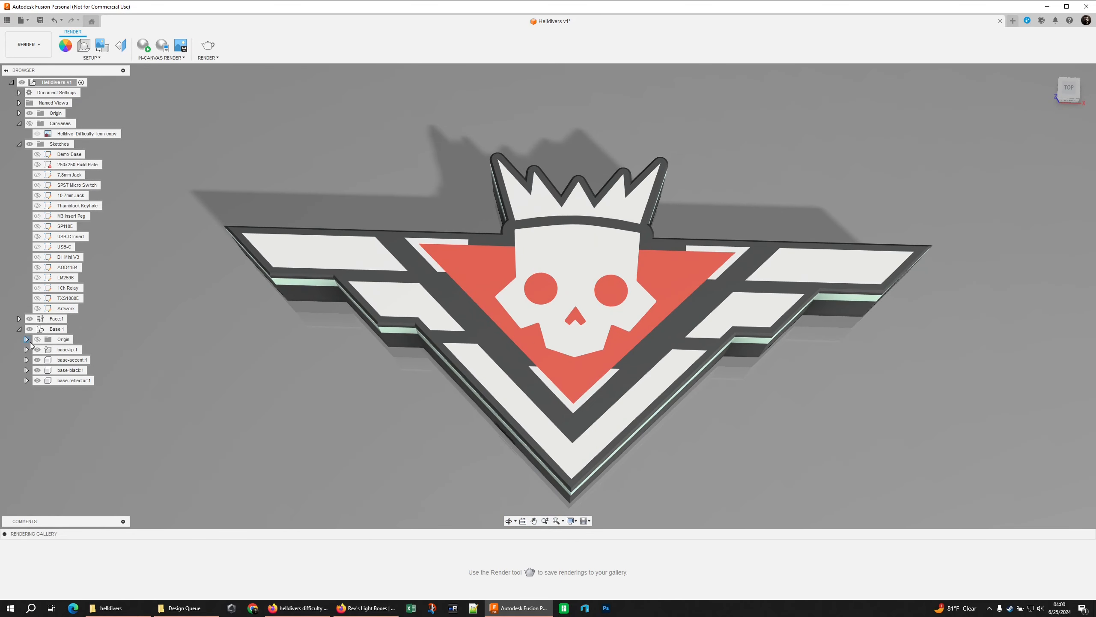
Hide the Face component and examine the base with its white reflector floor from several angles
click(30, 320)
click(29, 318)
mouse_move(280, 287)
shift+middle_down()
mouse_move(260, 269)
mouse_move(363, 263)
mouse_move(292, 280)
shift+middle_up()
shift+middle_drag(480, 212, 453, 195)
middle_drag(367, 218, 358, 234)
Return to the Design workspace and examine the stepped inner walls and corners of the base
click(29, 45)
click(26, 65)
scroll(406, 181, up, 8)
click(483, 290)
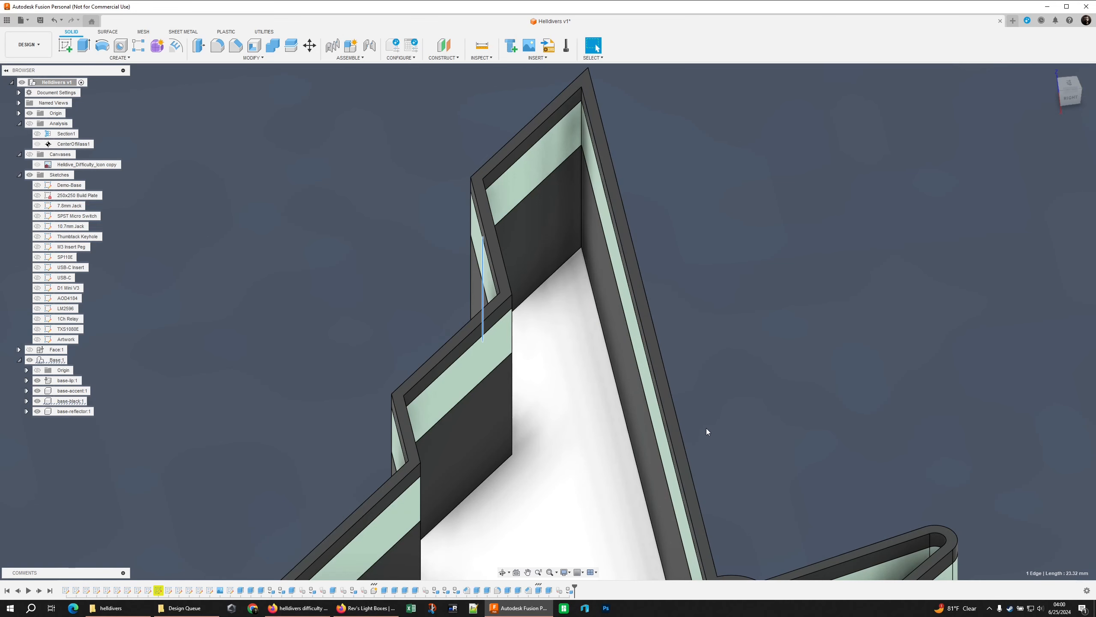
middle_drag(716, 413, 635, 273)
scroll(620, 271, down, 3)
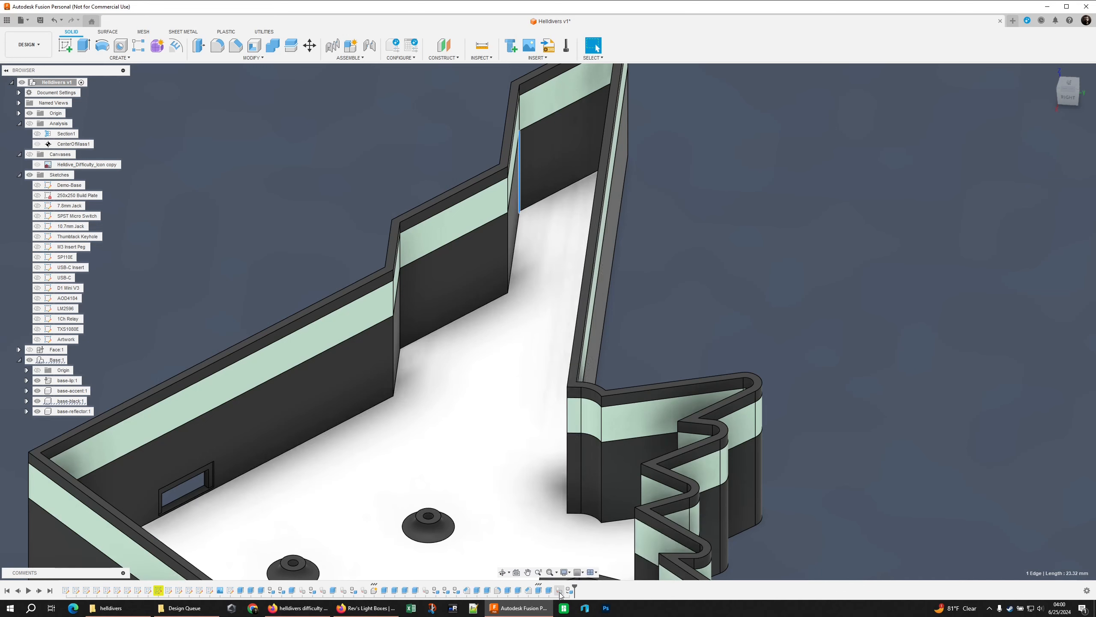
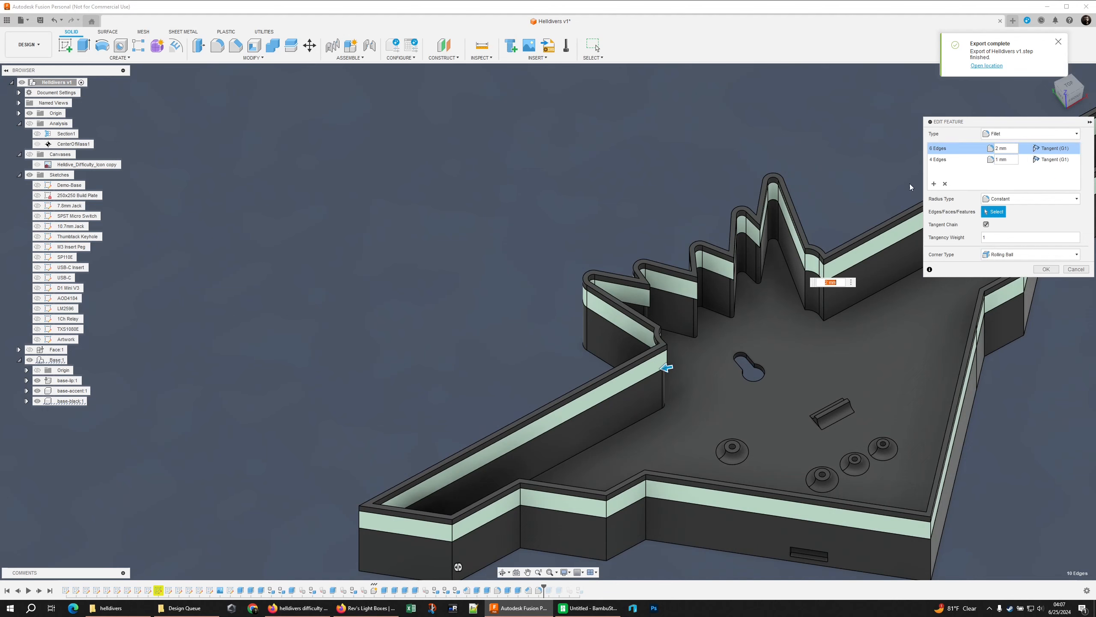
Add the inner vertical corner edges at the neck and along the stepped wing walls to the 2 mm fillet set
click(806, 298)
click(824, 308)
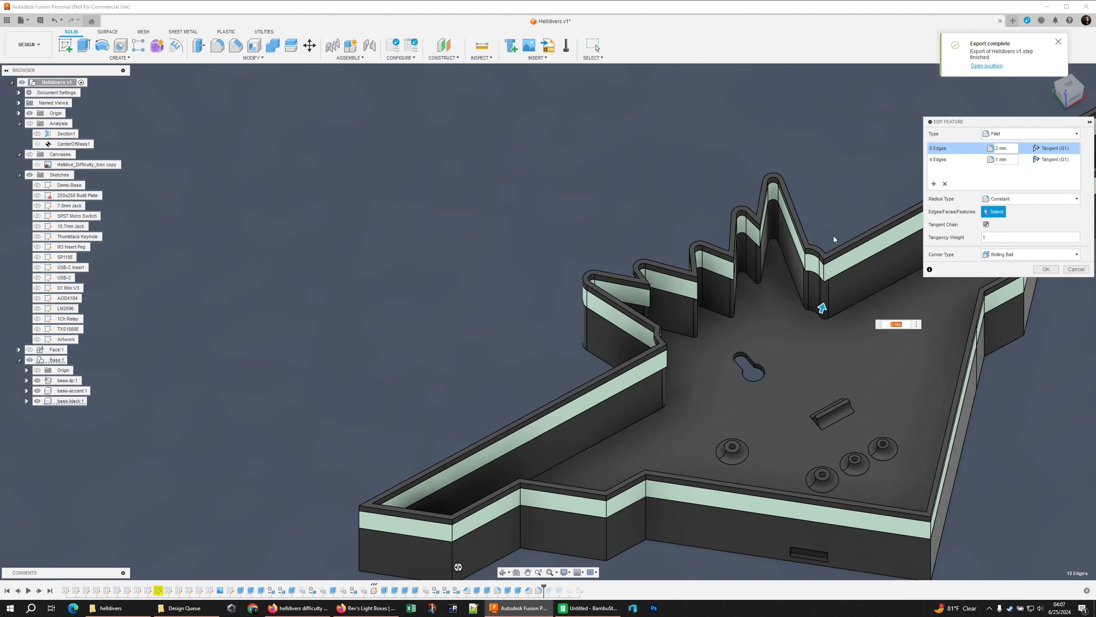
middle_drag(827, 210, 728, 228)
shift+middle_drag(742, 324, 713, 207)
click(713, 206)
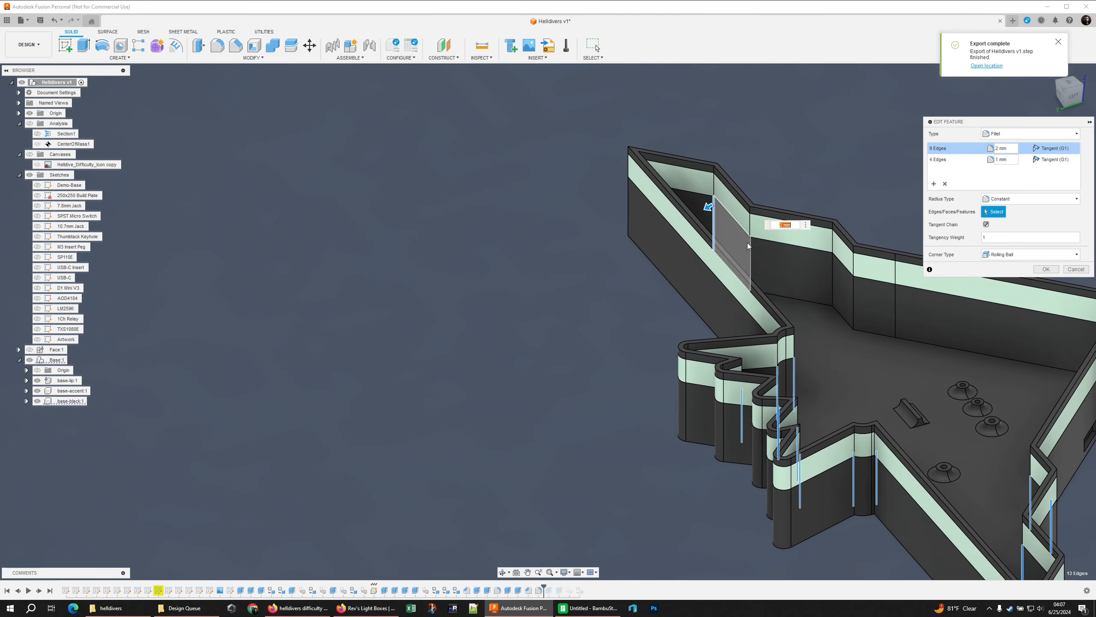
click(750, 259)
click(832, 280)
click(845, 293)
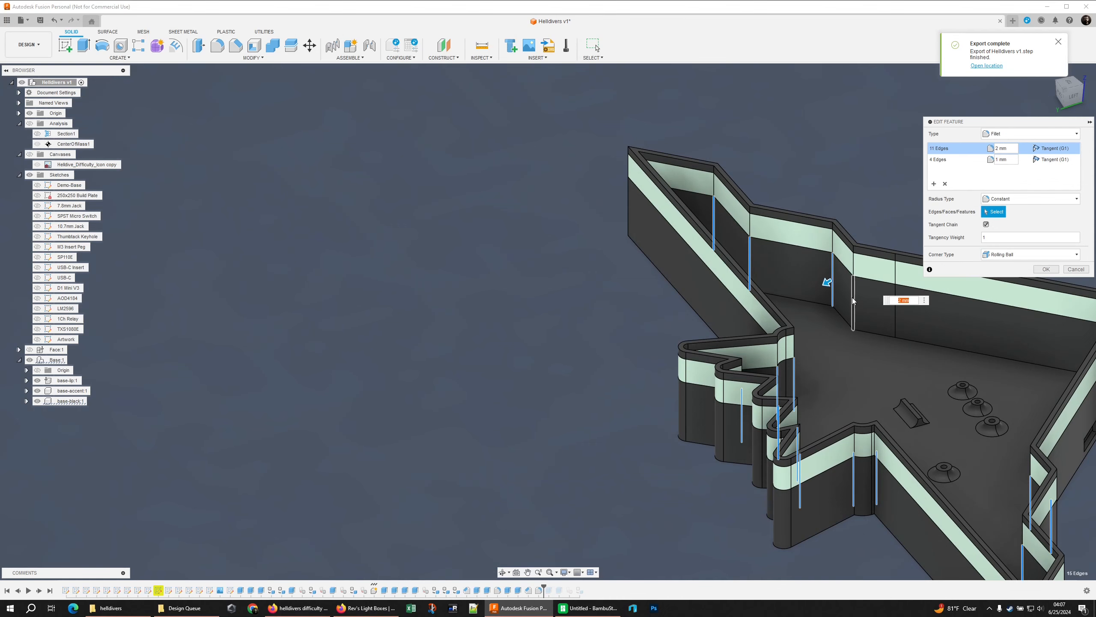
shift+middle_drag(845, 294, 676, 247)
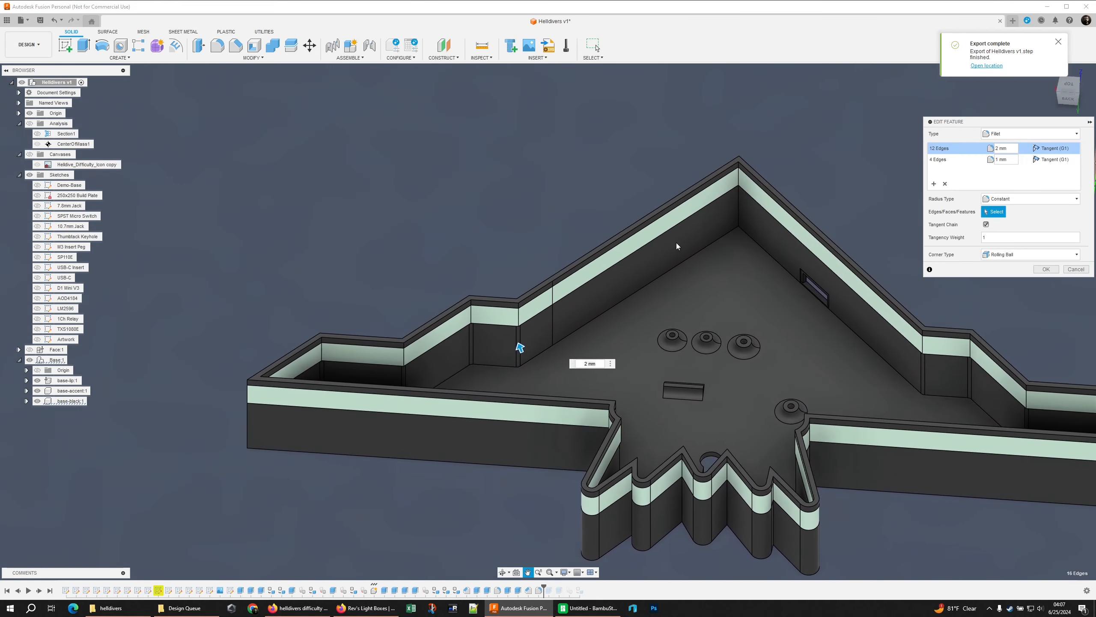
Add the inner vertical edge at the base's large pointed tip to the 1 mm fillet set
click(950, 160)
scroll(729, 212, up, 4)
click(753, 209)
Add the lip and accent edges at the inner valleys between the skull's teeth to the 1 mm fillet set
scroll(783, 184, down, 1)
shift+middle_drag(782, 185, 755, 229)
shift+middle_drag(776, 299, 570, 444)
scroll(600, 498, up, 5)
shift+middle_drag(600, 497, 538, 310)
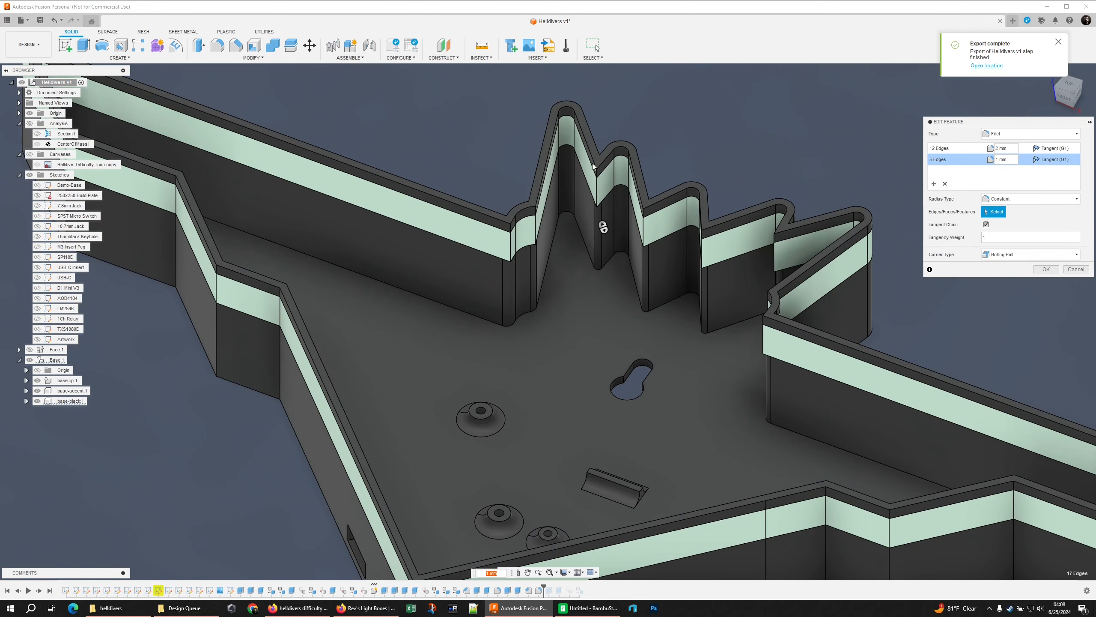
scroll(598, 259, up, 1)
shift+middle_drag(605, 224, 601, 251)
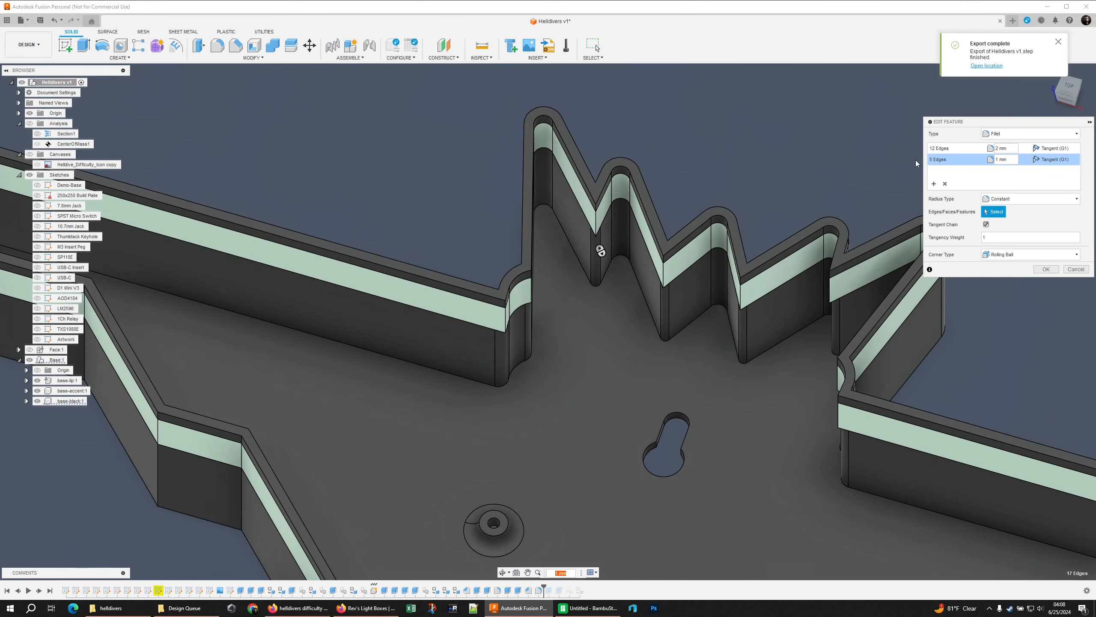
click(596, 224)
click(664, 275)
click(741, 298)
shift+middle_drag(647, 302, 777, 298)
click(747, 270)
click(772, 224)
click(774, 167)
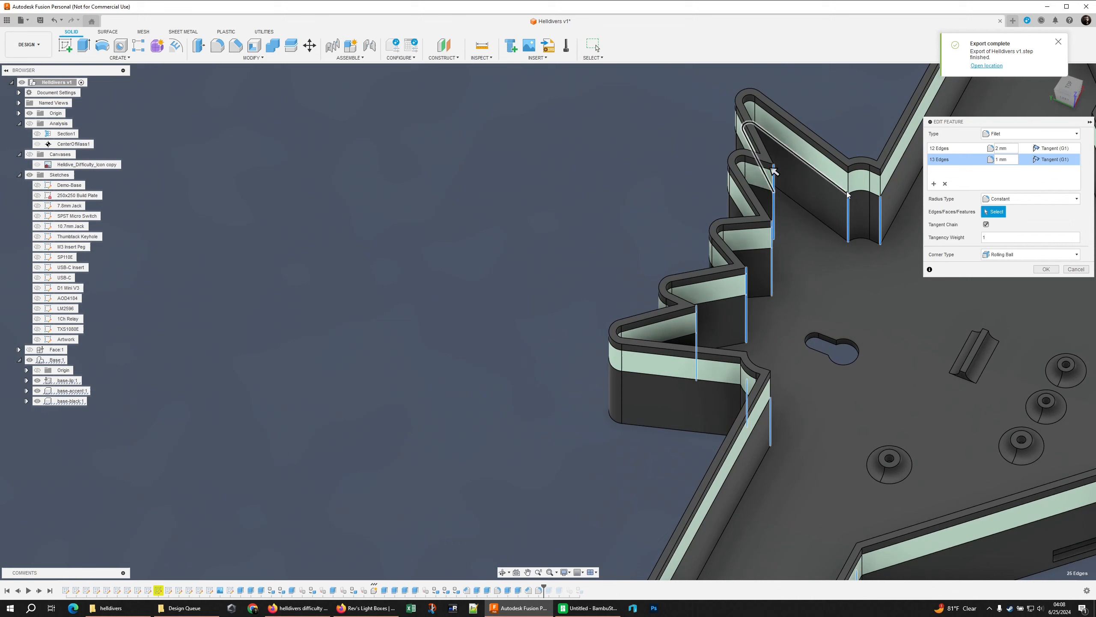
click(848, 169)
click(880, 172)
click(881, 181)
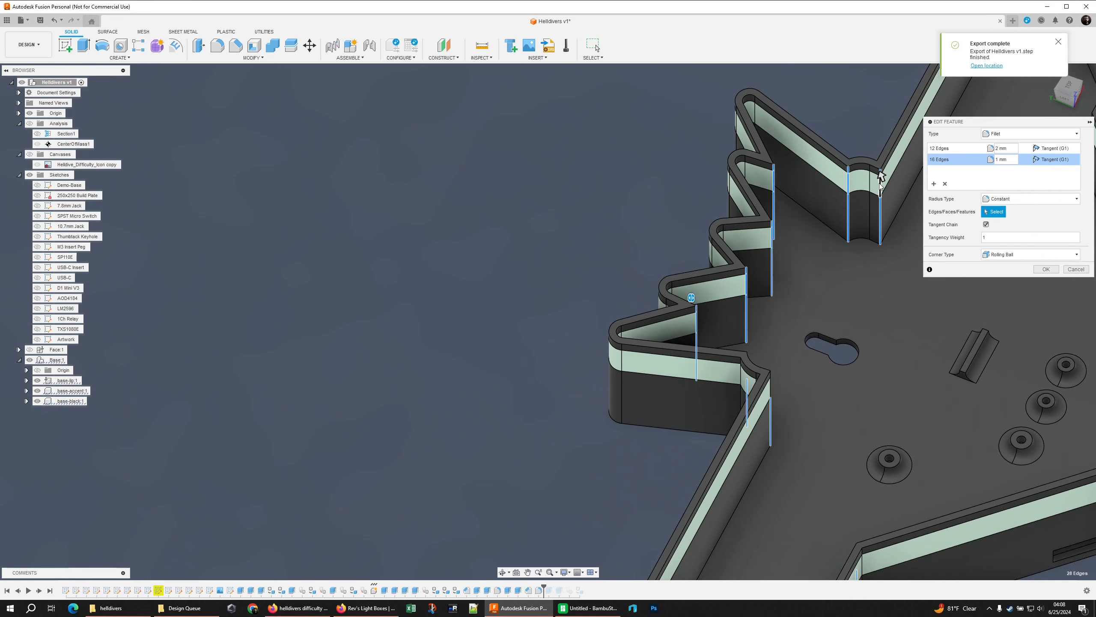
shift+middle_drag(866, 193, 734, 285)
scroll(821, 219, up, 4)
click(724, 236)
click(773, 255)
click(772, 232)
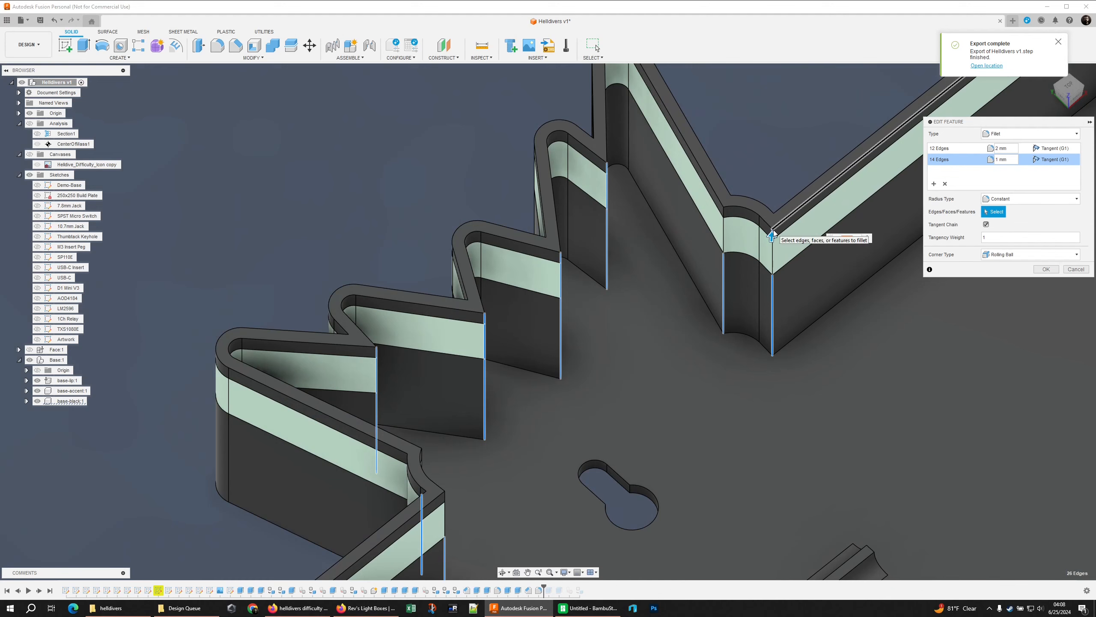
scroll(772, 232, up, 3)
shift+middle_drag(778, 235, 805, 223)
click(777, 237)
scroll(775, 242, down, 3)
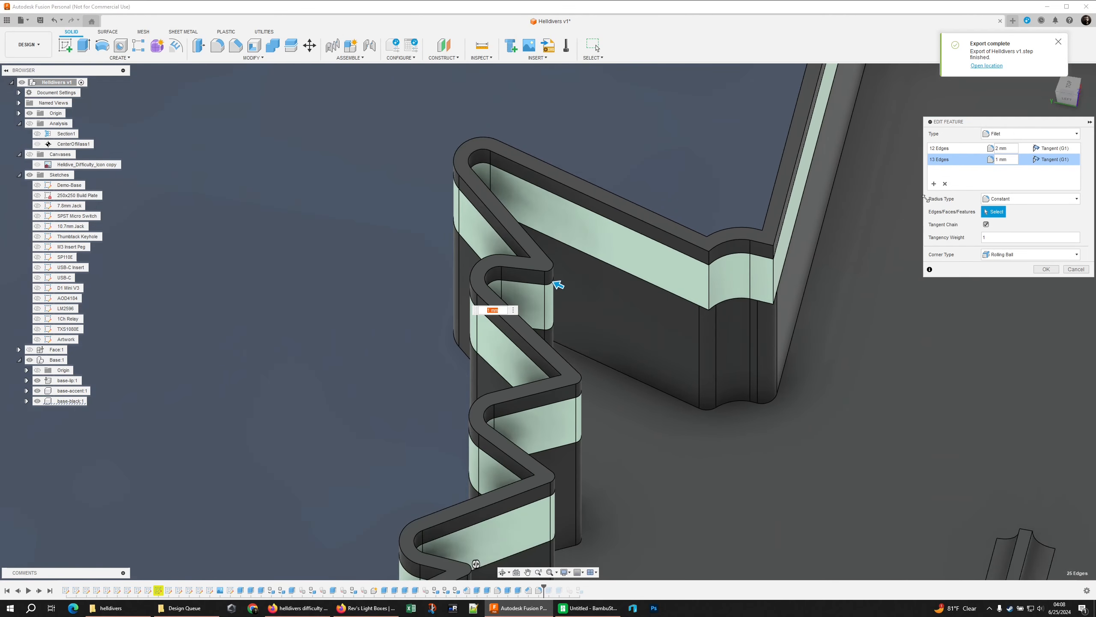
Add the neck corners' lip and accent edges to the 2 mm fillet set and apply the edited fillet
click(941, 149)
click(710, 258)
click(710, 285)
click(773, 252)
click(773, 280)
click(639, 276)
shift+middle_drag(756, 302, 639, 259)
click(688, 274)
scroll(669, 313, down, 3)
click(1046, 269)
Switch to Bambu Studio, reload the base with its updated fillets, and slice the plate
scroll(732, 249, down, 2)
middle_drag(731, 249, 777, 237)
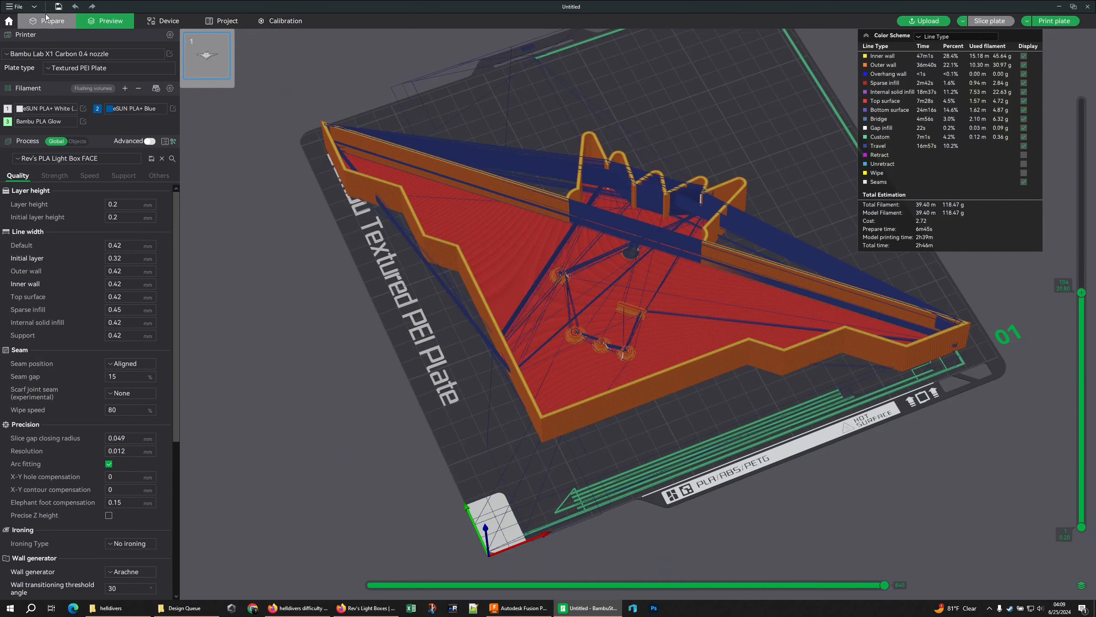
click(48, 21)
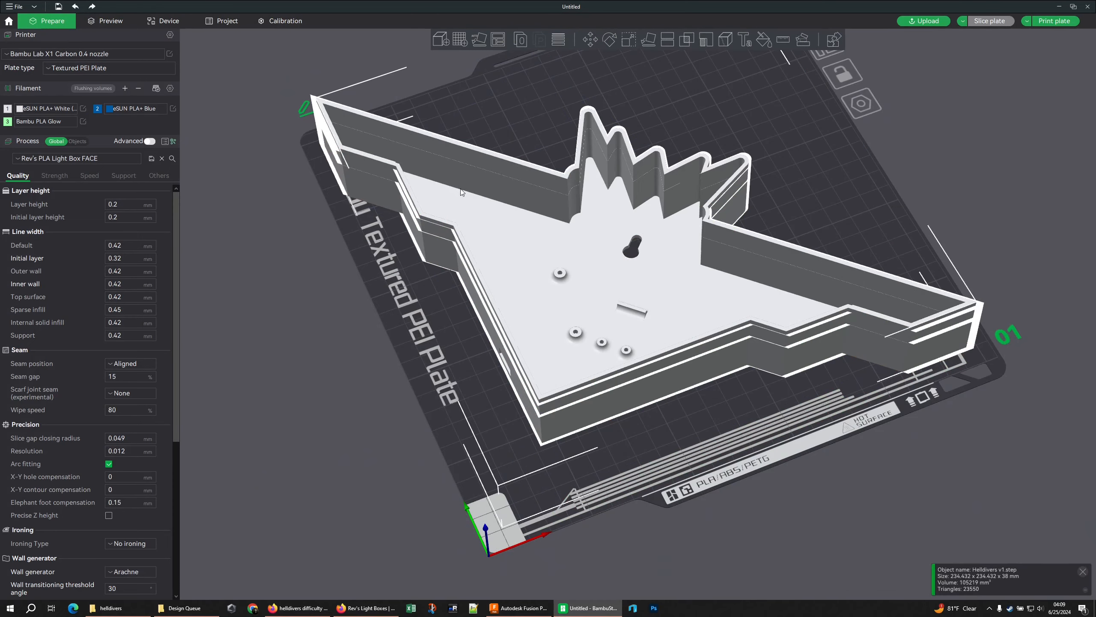
right_click(461, 192)
click(501, 350)
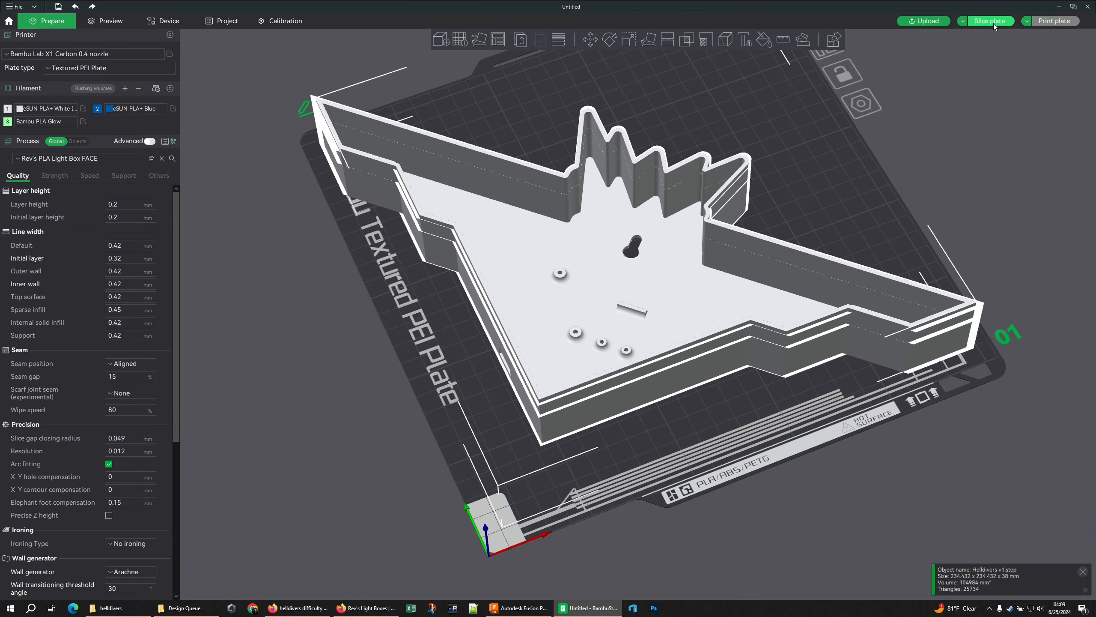
click(990, 21)
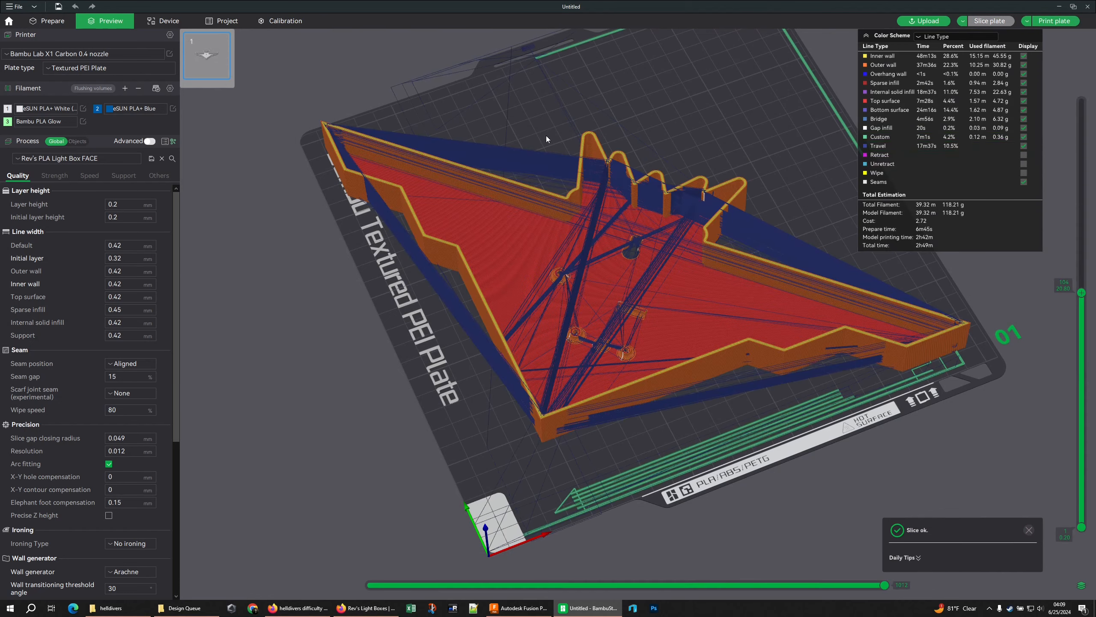
Examine the sliced wall toolpaths around the teeth, neck corners and stepped wing edges
drag(589, 156, 630, 189)
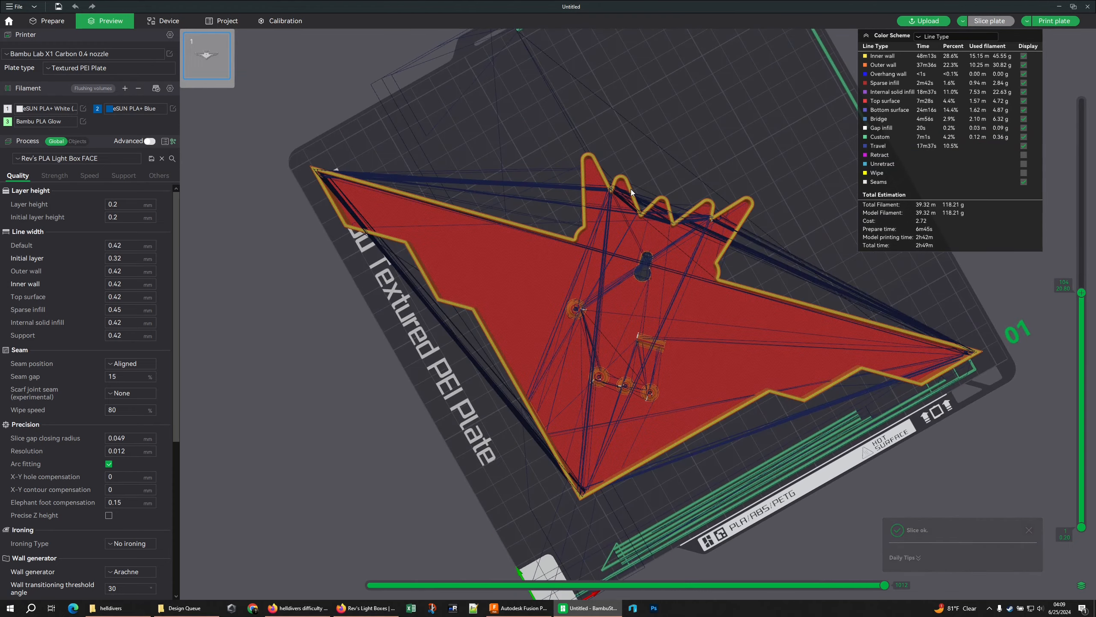
scroll(612, 161, up, 5)
right_drag(611, 161, 670, 352)
scroll(625, 269, up, 8)
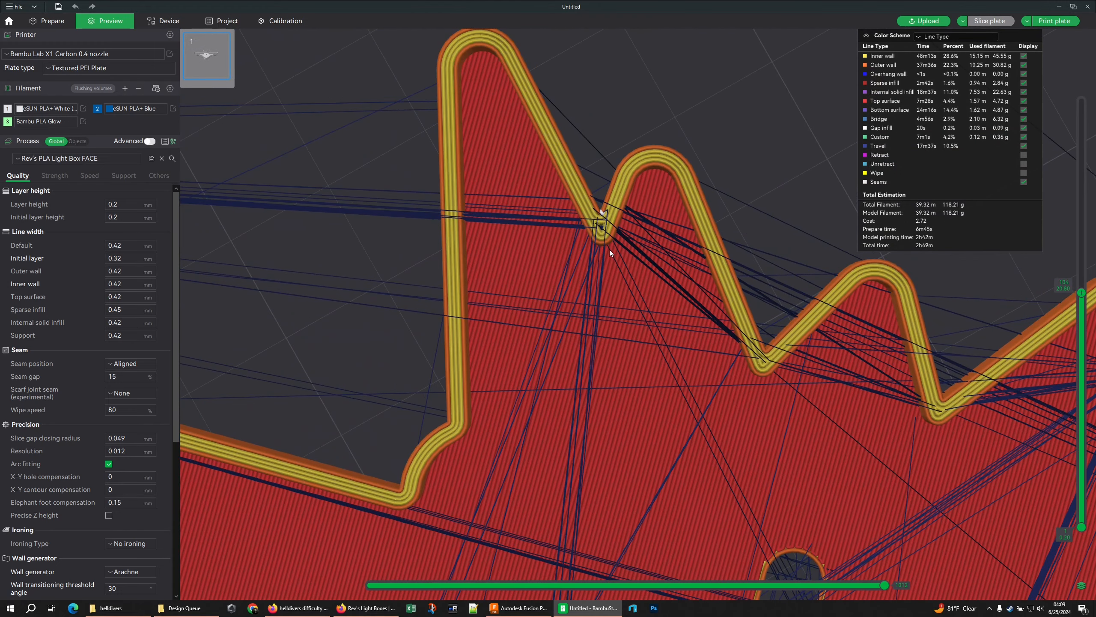
scroll(602, 228, down, 5)
right_drag(602, 228, 544, 124)
mouse_move(884, 585)
mouse_down()
mouse_move(848, 600)
mouse_move(878, 586)
mouse_up()
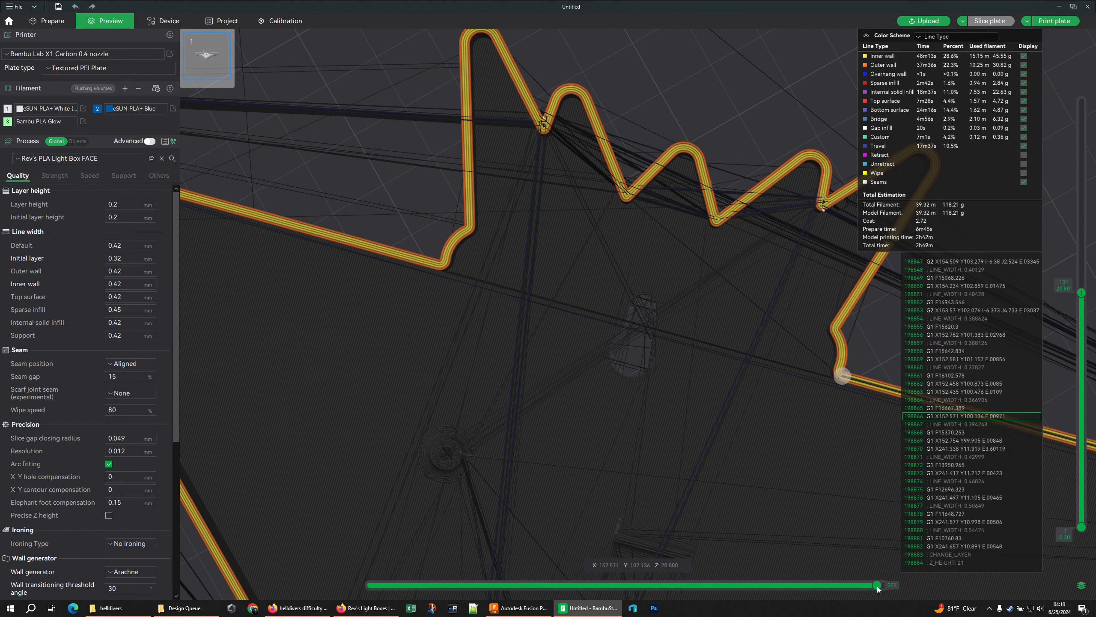
scroll(543, 357, down, 8)
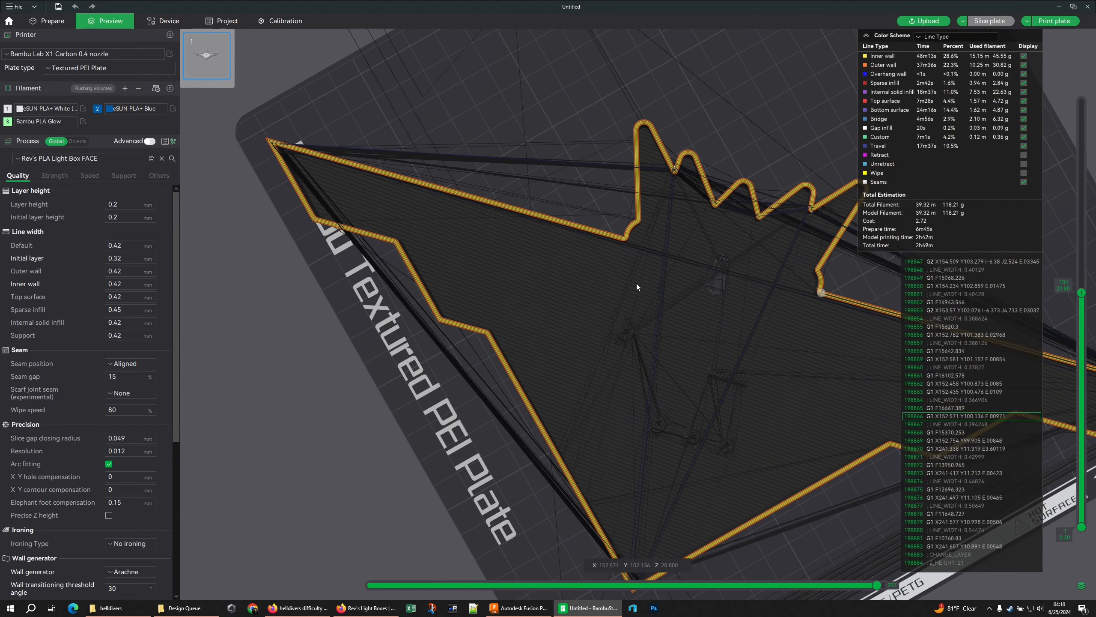
right_drag(879, 461, 576, 362)
scroll(576, 362, up, 6)
scroll(572, 369, up, 1)
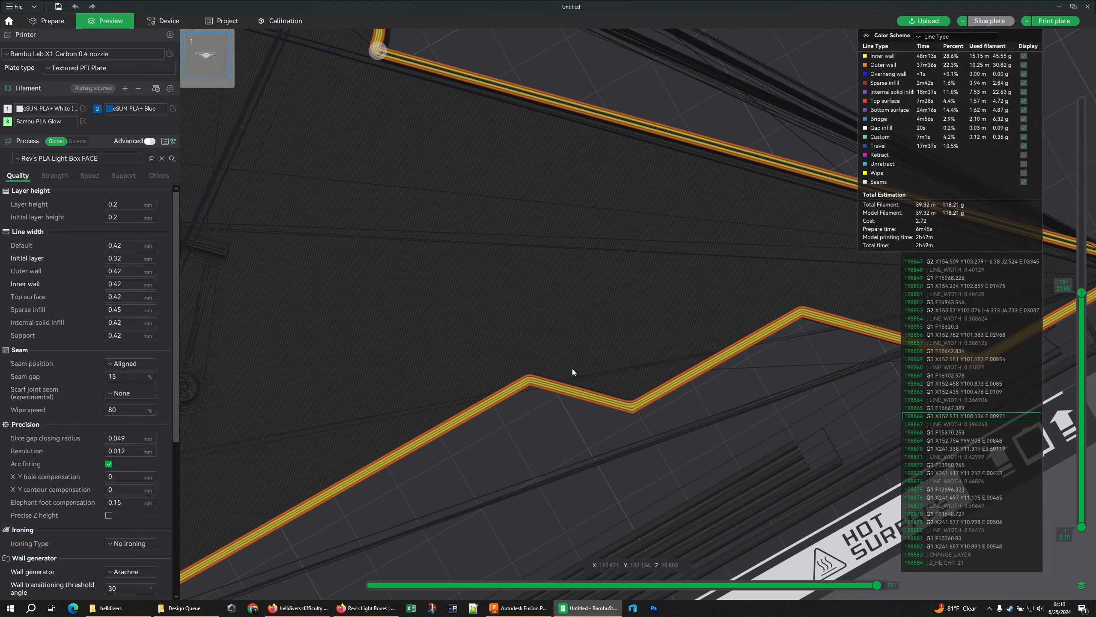
scroll(536, 325, down, 3)
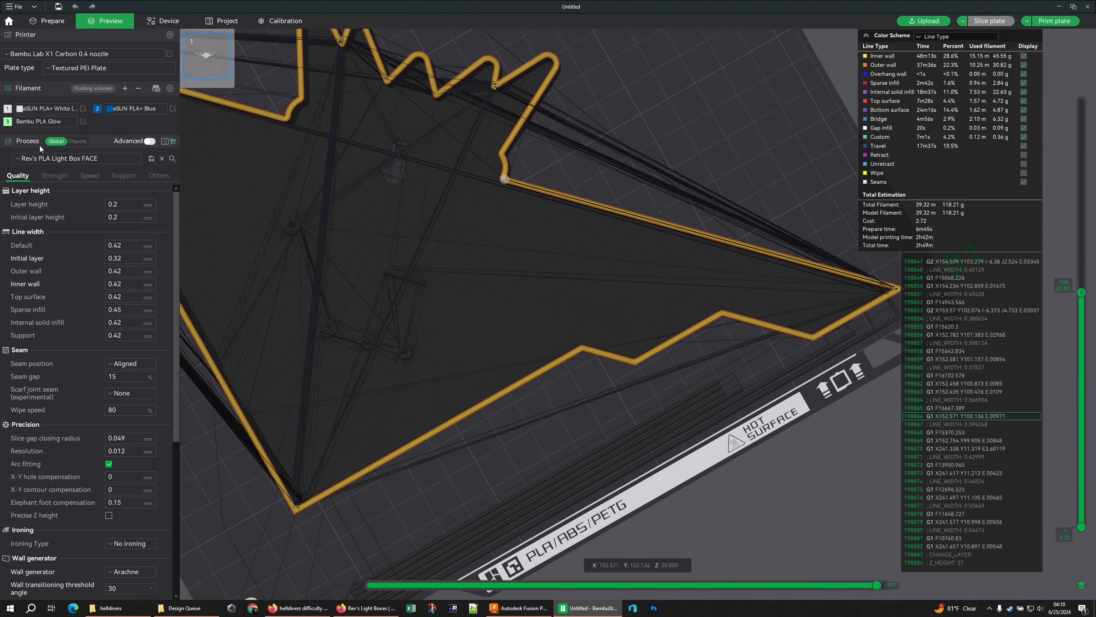
Apply the Rev's PLA Light Box BASE process preset and re-slice the plate
click(62, 159)
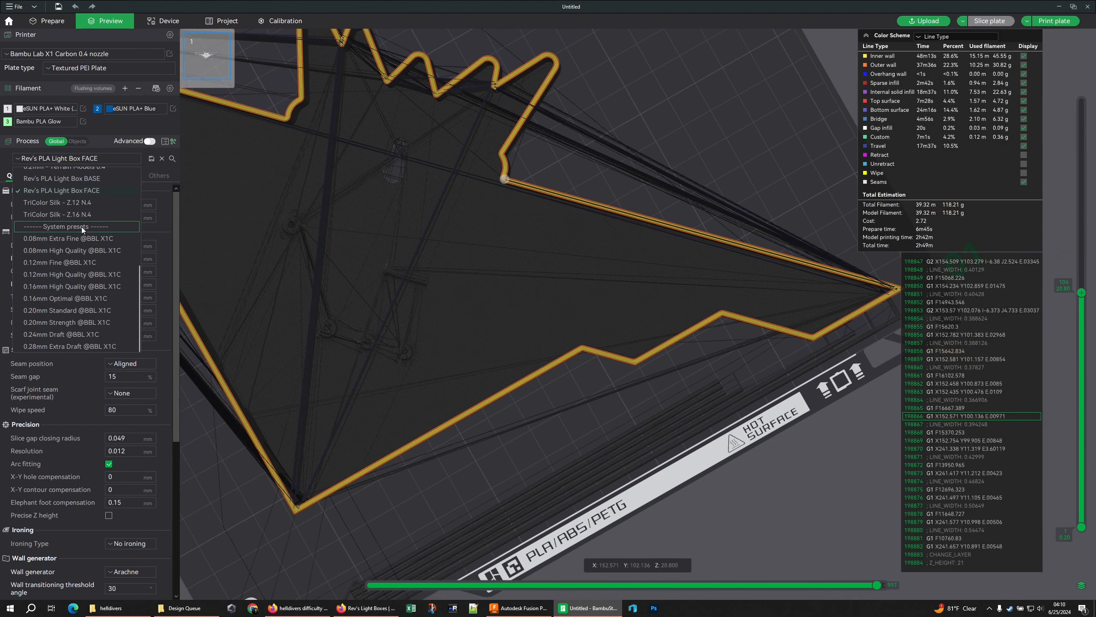
click(62, 178)
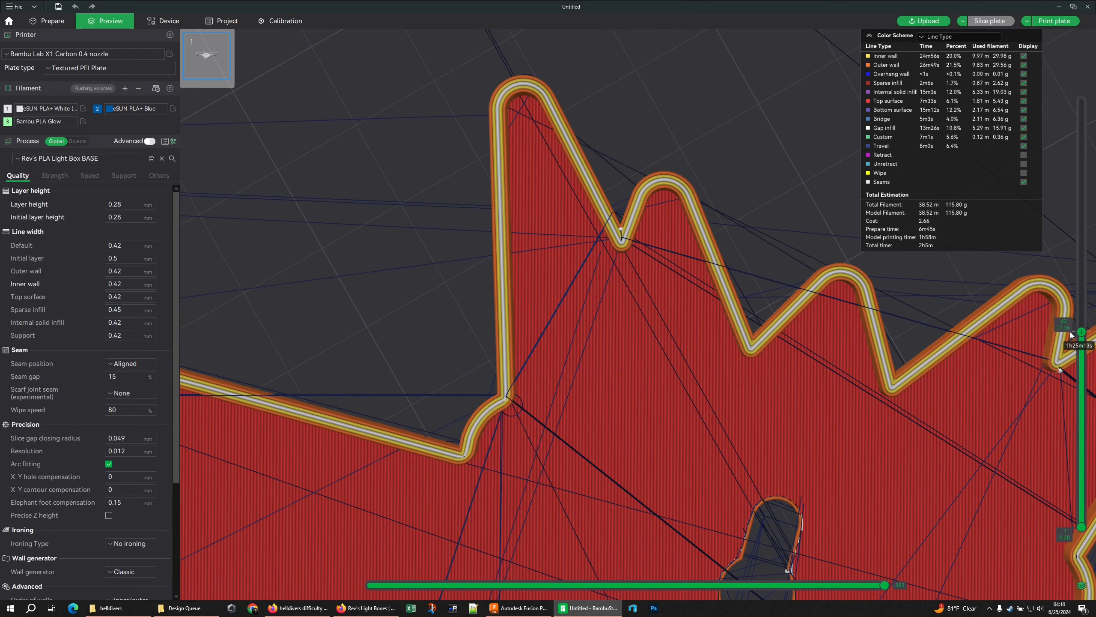
Step through the sliced layers from floor to lip and examine the base's walls and mounting features
drag(1071, 335, 1092, 494)
drag(1081, 450, 1072, 79)
scroll(826, 259, down, 8)
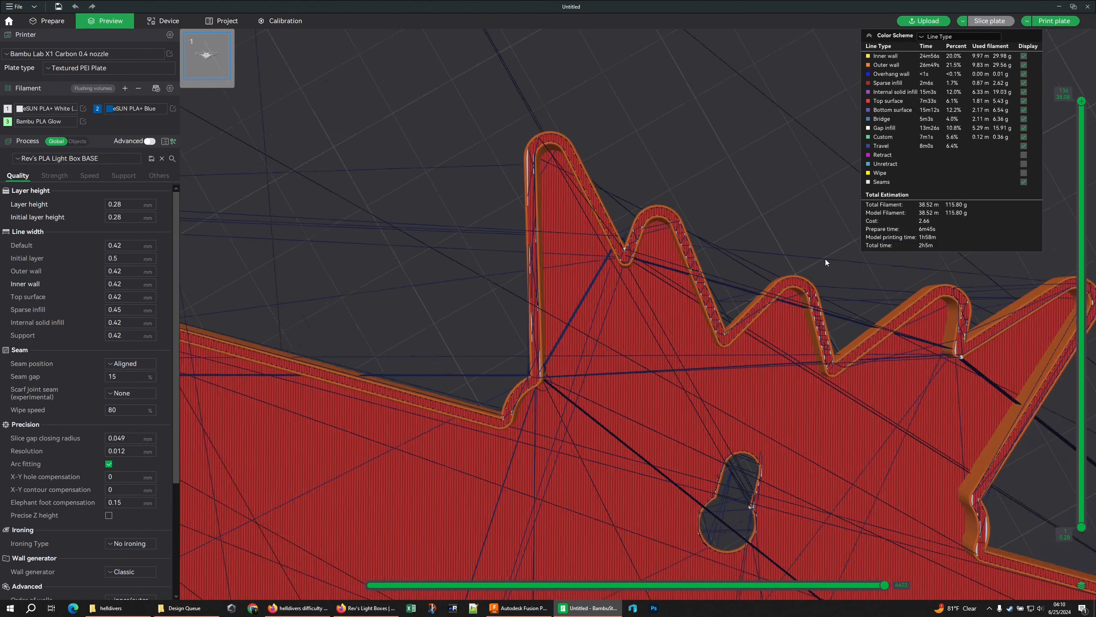
right_drag(722, 358, 717, 65)
drag(638, 293, 642, 287)
scroll(646, 268, down, 3)
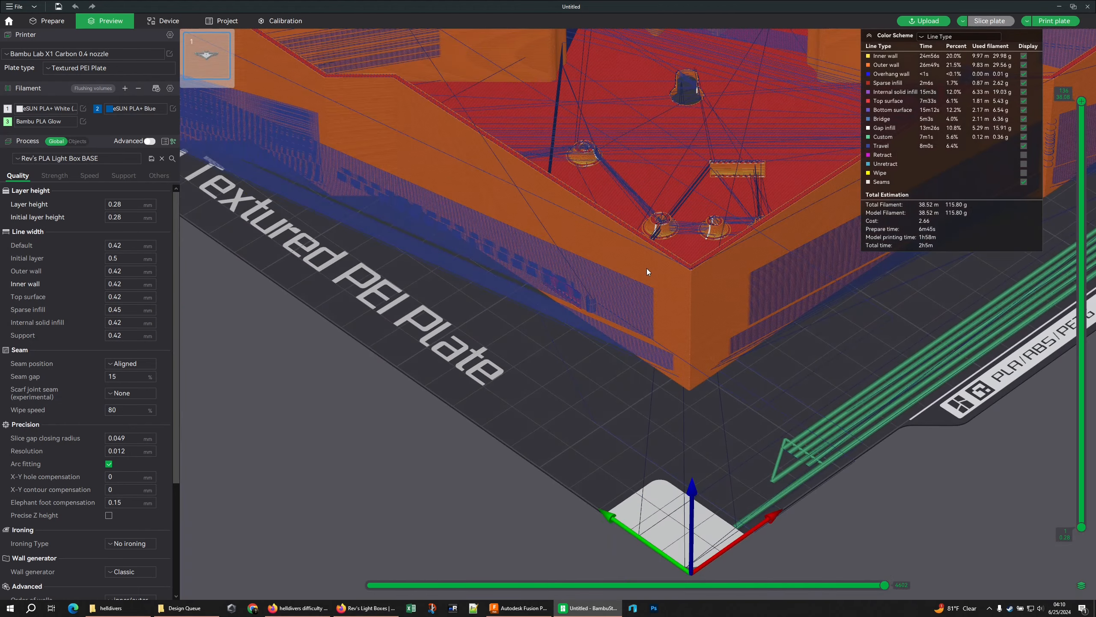
scroll(639, 278, up, 4)
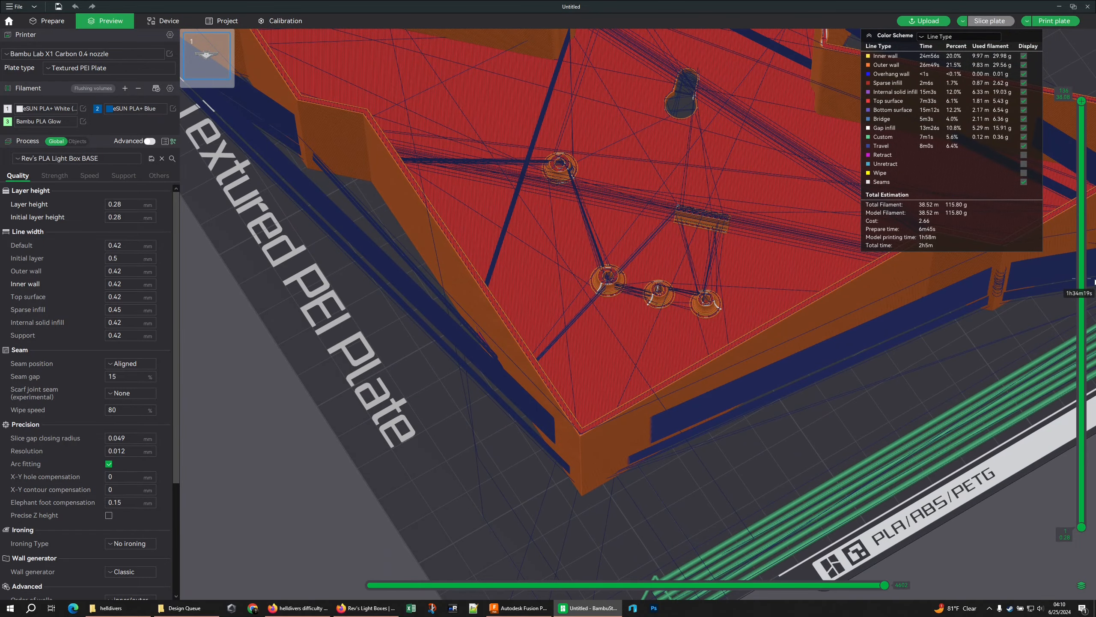
drag(1081, 101, 1067, 487)
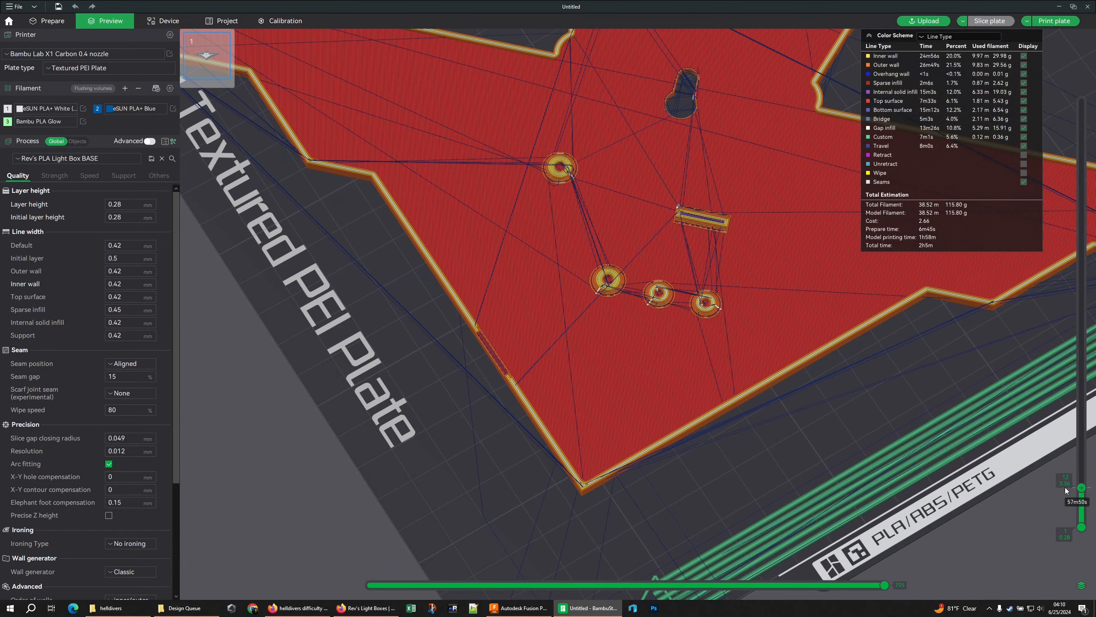
Examine the wall and gap-fill toolpaths at the base's pointed tip, wing tip and stepped corners
scroll(633, 322, down, 3)
scroll(718, 361, up, 6)
scroll(764, 375, up, 3)
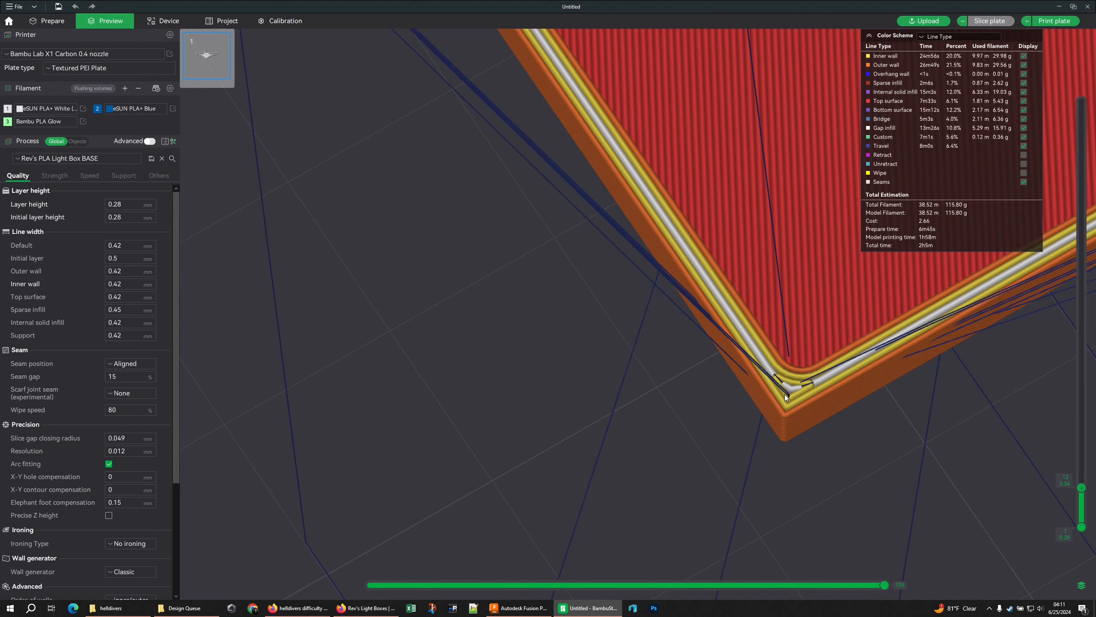
scroll(785, 393, down, 12)
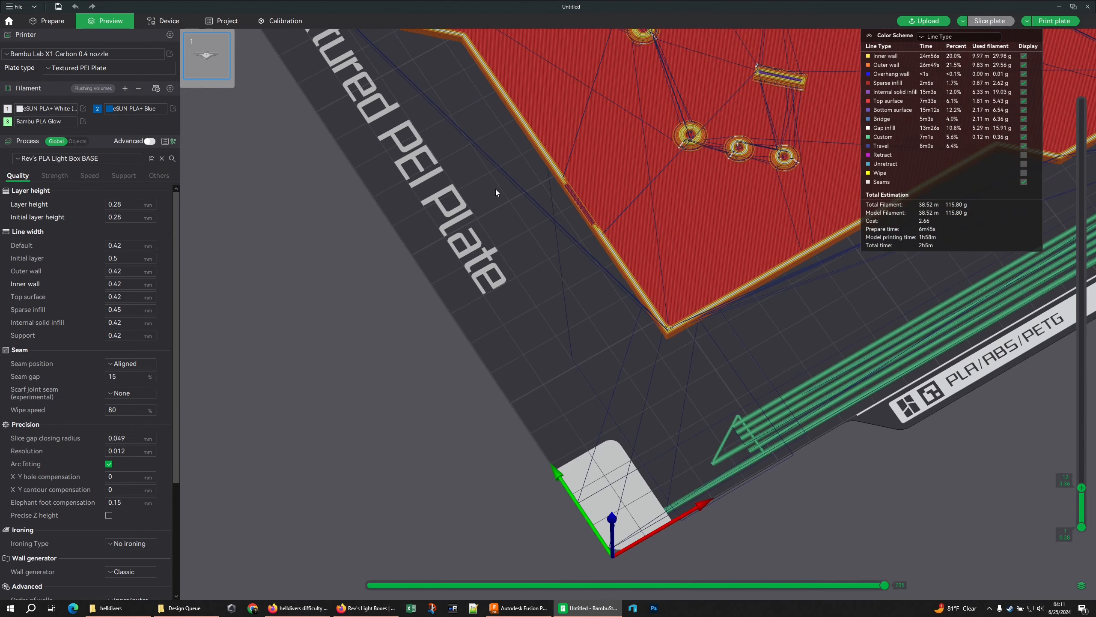
middle_drag(495, 189, 772, 449)
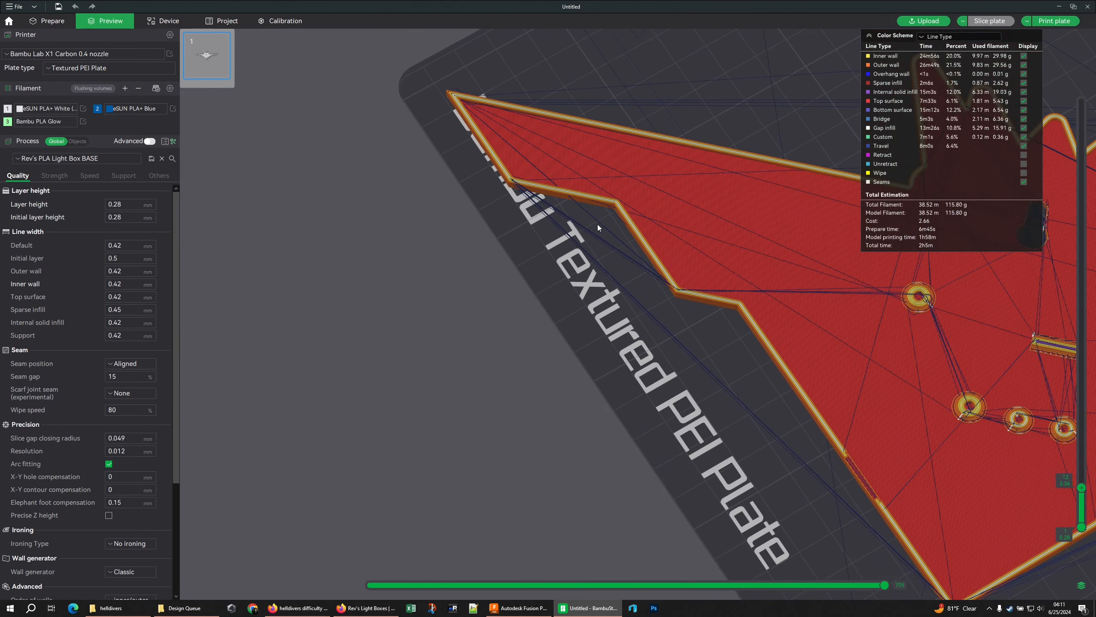
scroll(568, 346, up, 5)
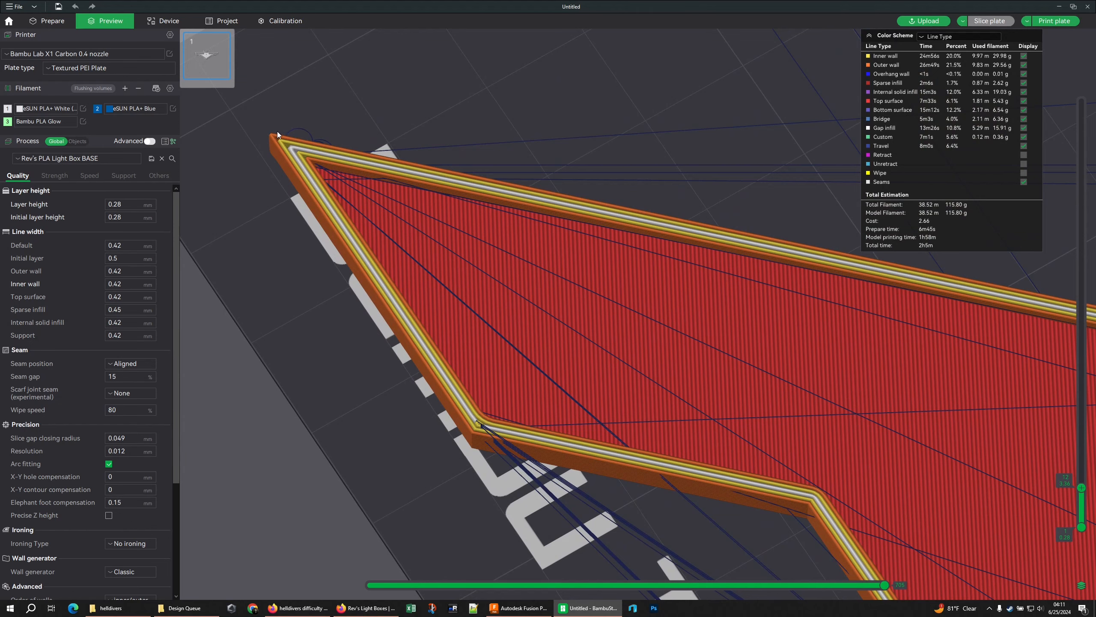
scroll(278, 137, up, 5)
scroll(281, 140, down, 8)
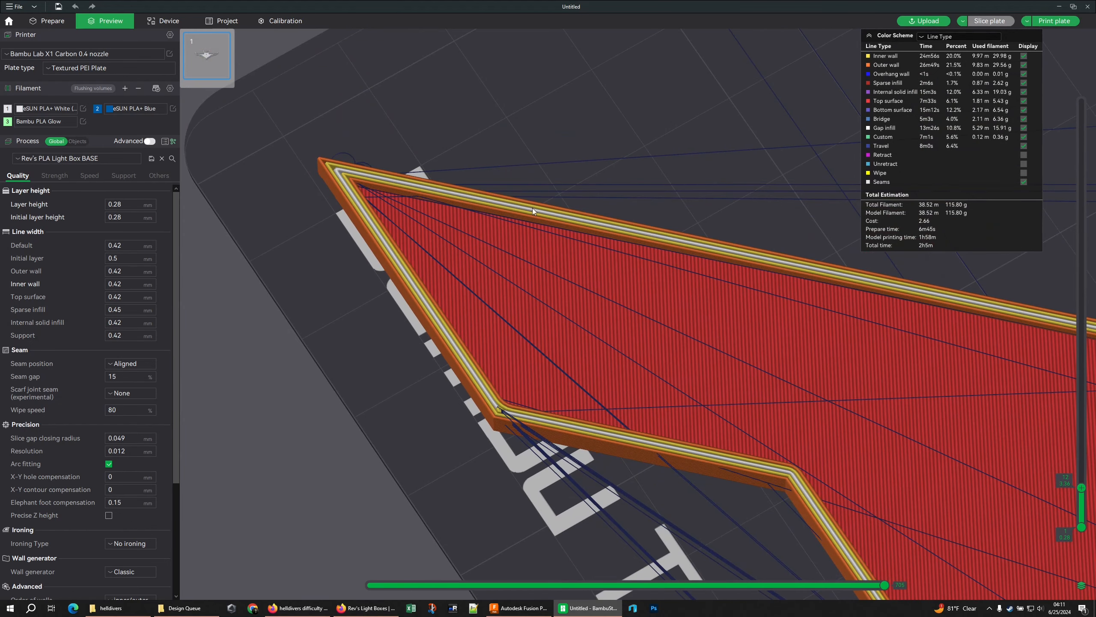
middle_drag(677, 262, 325, 115)
scroll(325, 115, down, 7)
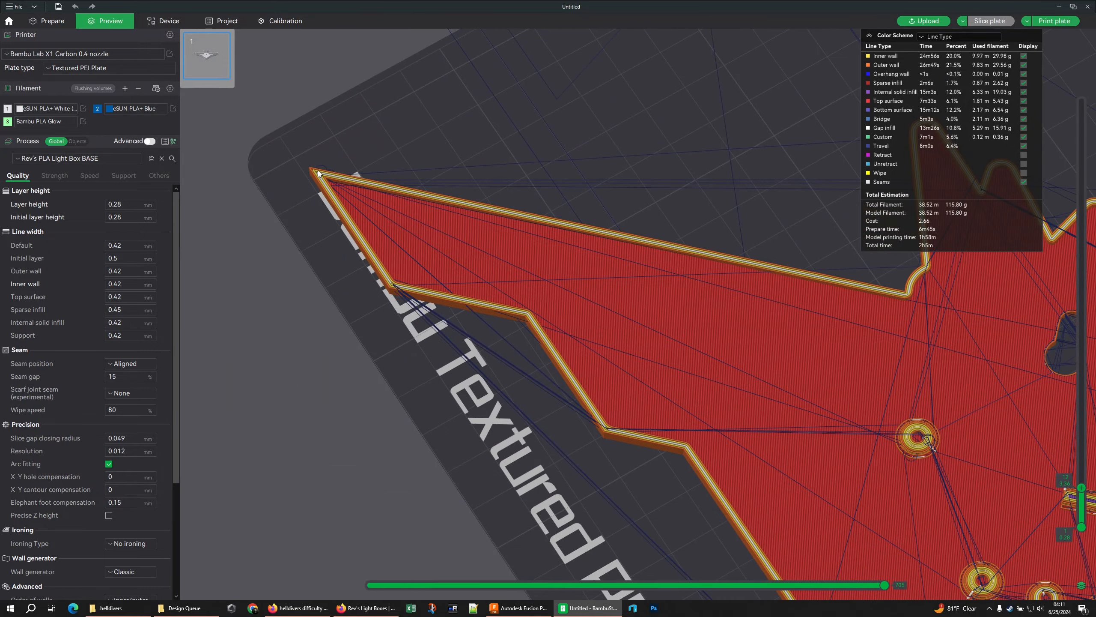
scroll(864, 327, up, 5)
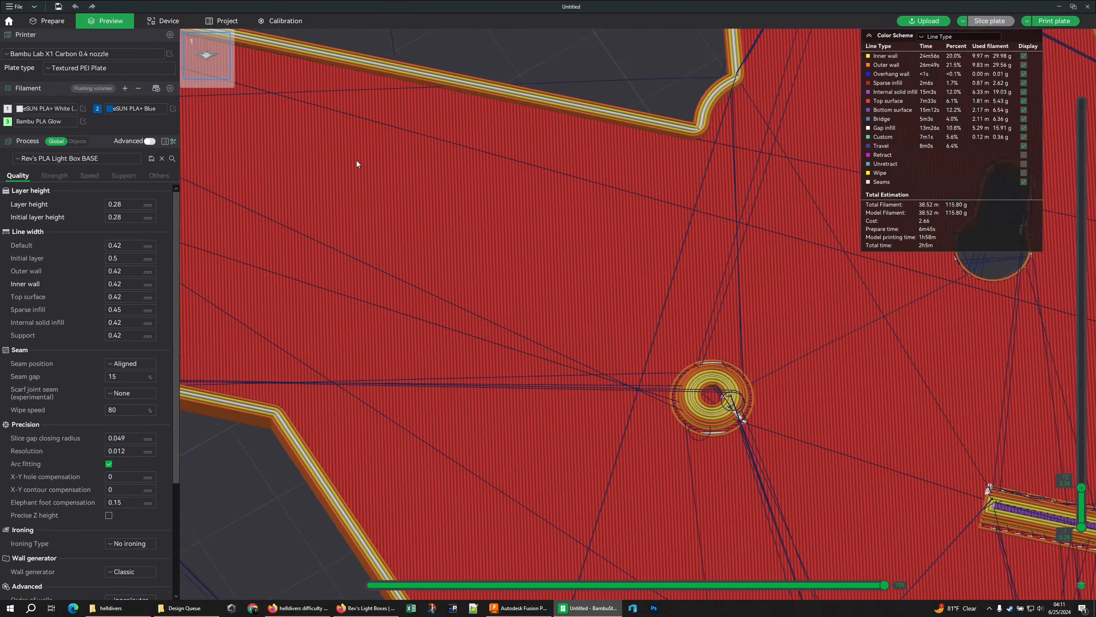
scroll(687, 212, down, 8)
middle_drag(582, 195, 534, 185)
Switch to Autodesk Fusion and examine the base's neck corner where the reflector floor meets the rounded wall
click(518, 608)
middle_drag(728, 321, 734, 424)
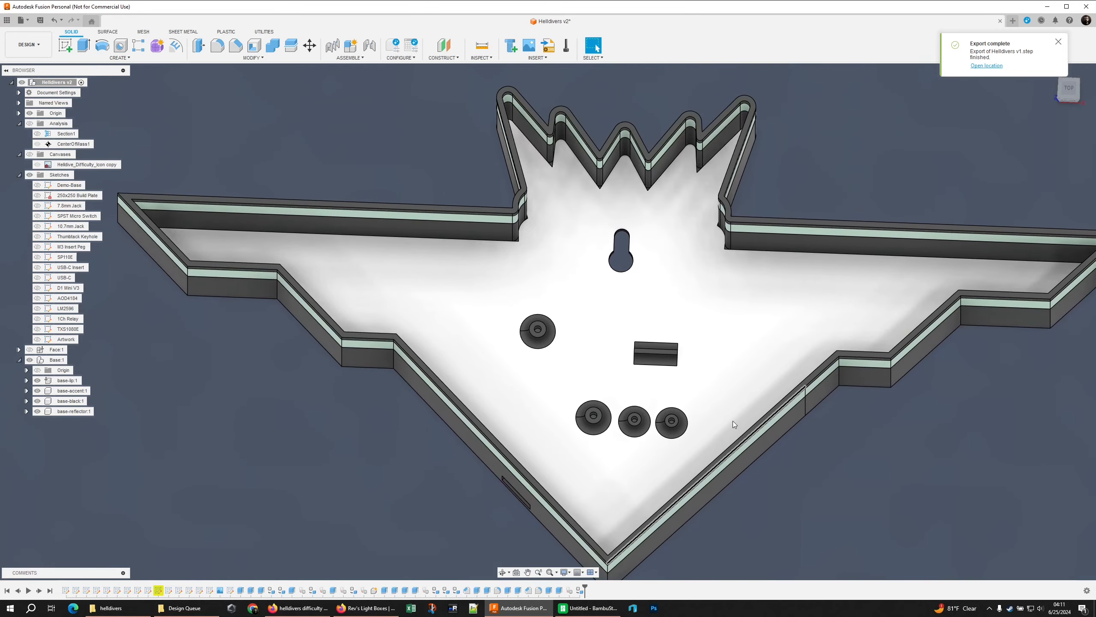
scroll(474, 206, down, 5)
scroll(497, 224, up, 15)
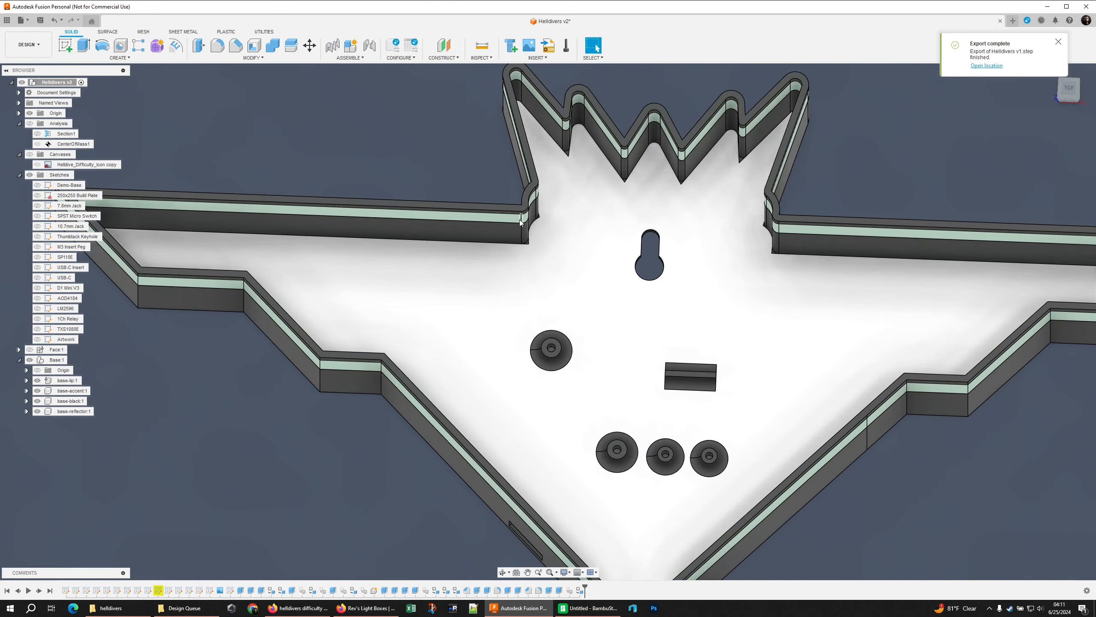
click(529, 256)
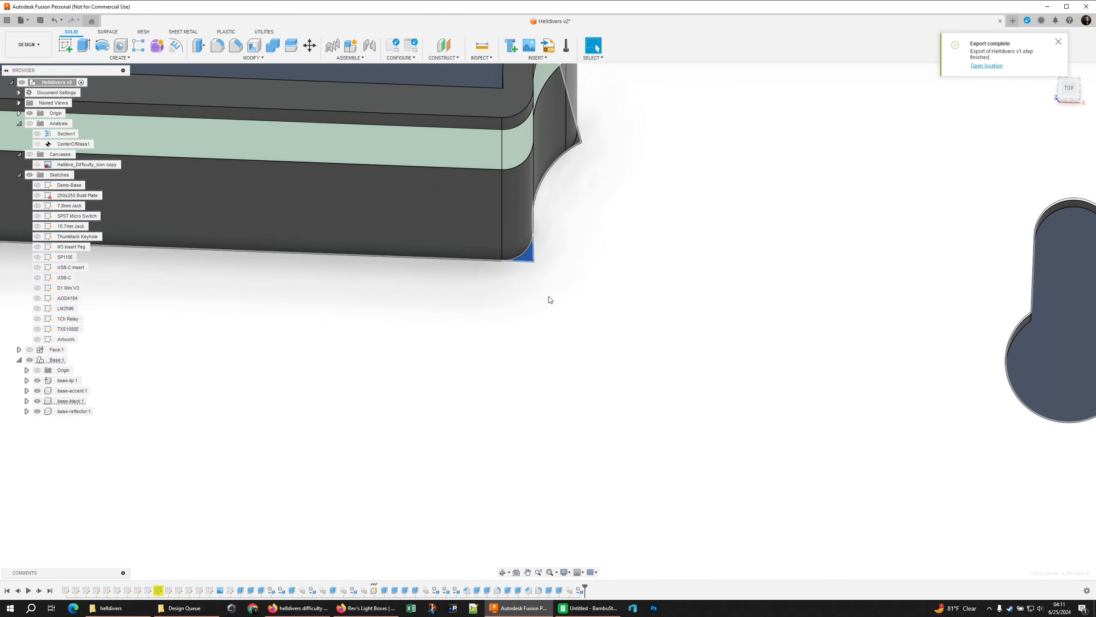
scroll(543, 240, down, 10)
shift+middle_drag(777, 259, 780, 210)
click(779, 209)
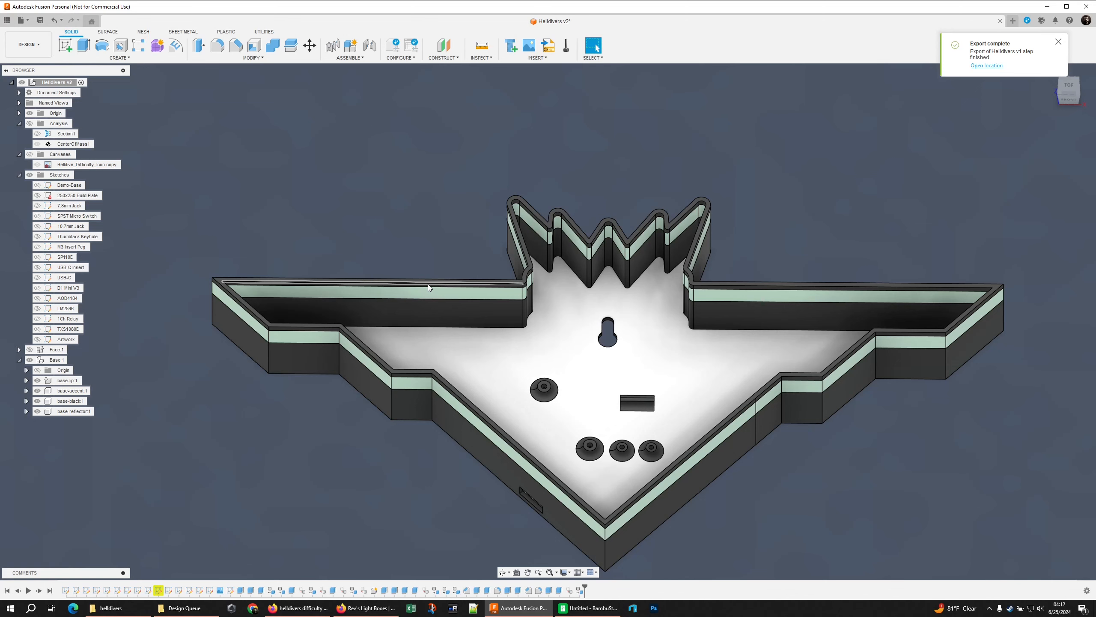
Dismiss the export notice and examine the inner lip faces along both wings' straight walls
scroll(410, 283, up, 1)
scroll(387, 281, up, 3)
middle_drag(387, 281, 583, 150)
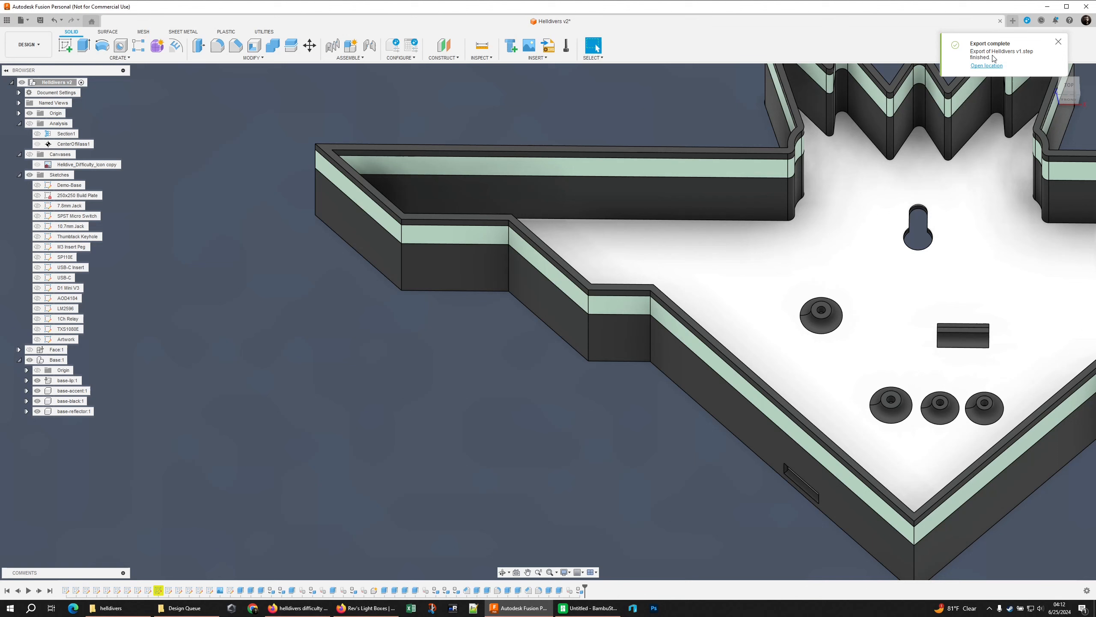
click(1058, 42)
middle_drag(709, 175, 588, 191)
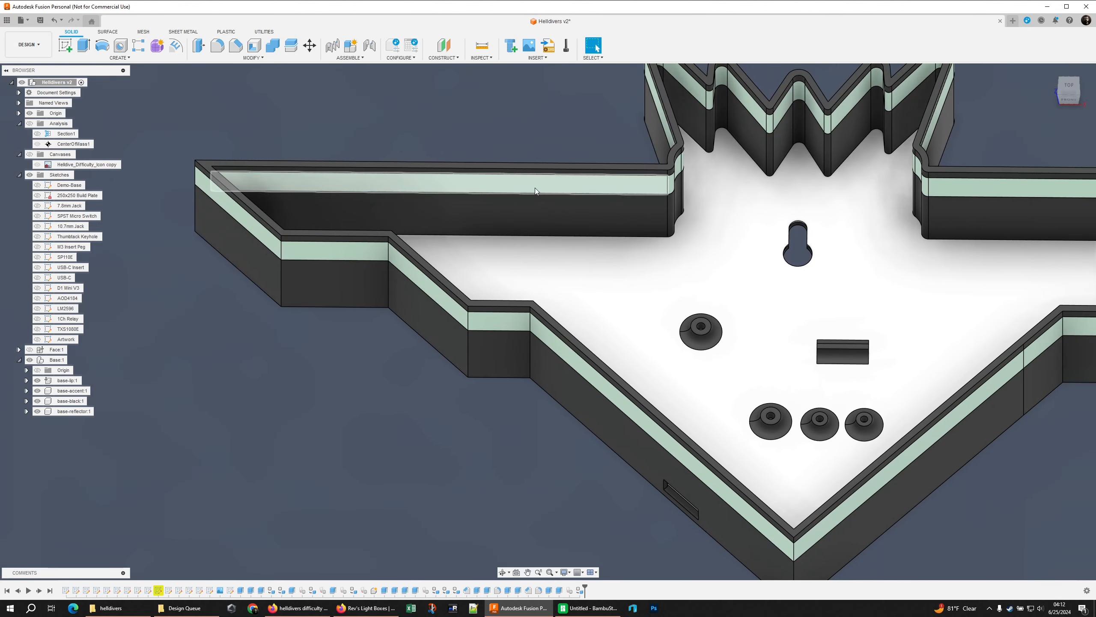
click(465, 171)
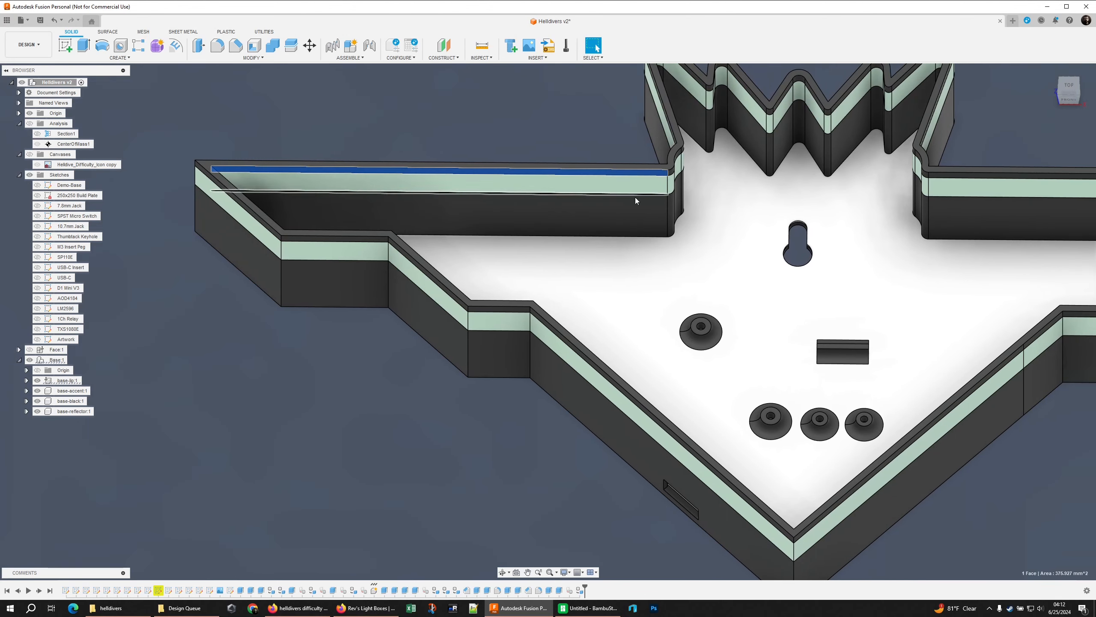
middle_drag(841, 204, 530, 169)
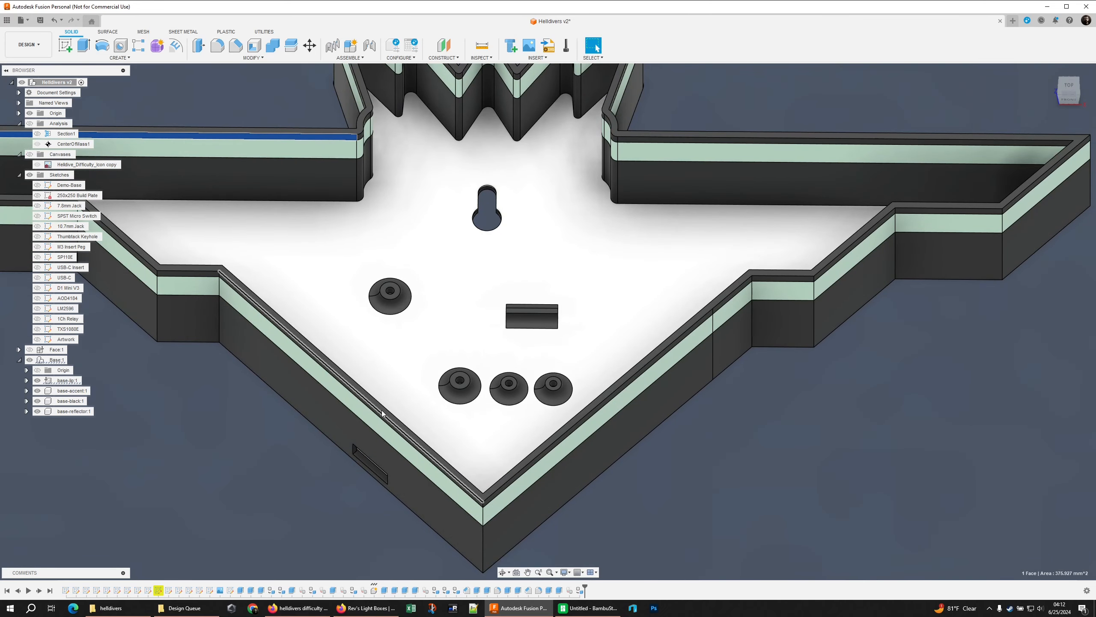
Create a section analysis across both wings, keeping the half with the teeth and the wings' straight walls
click(481, 57)
shift+middle_drag(642, 330, 510, 302)
scroll(642, 330, down, 5)
click(38, 155)
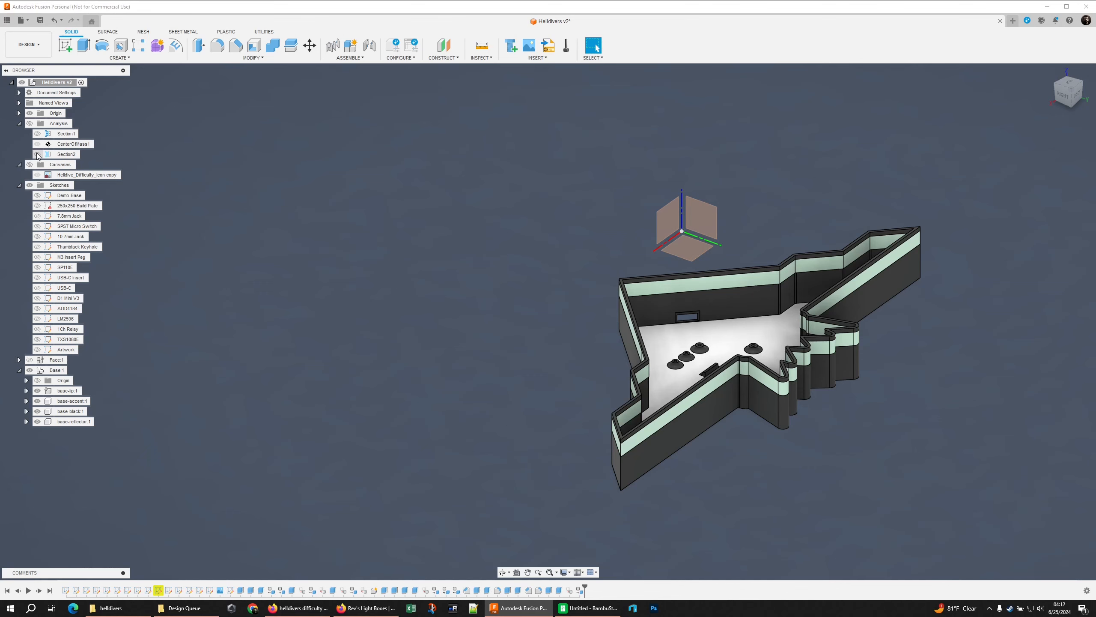
click(30, 123)
click(38, 152)
right_click(61, 157)
click(76, 175)
shift+middle_drag(432, 242, 622, 223)
scroll(622, 223, up, 4)
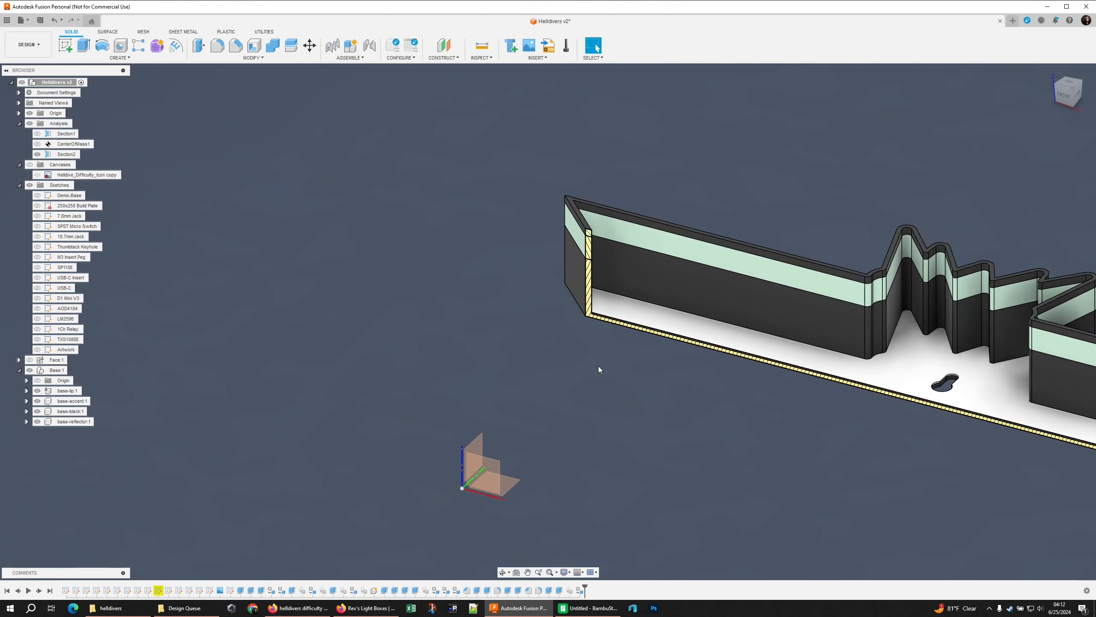
Start a sketch on the inner lip face of the left wing's straight wall
shift+middle_drag(628, 361, 467, 361)
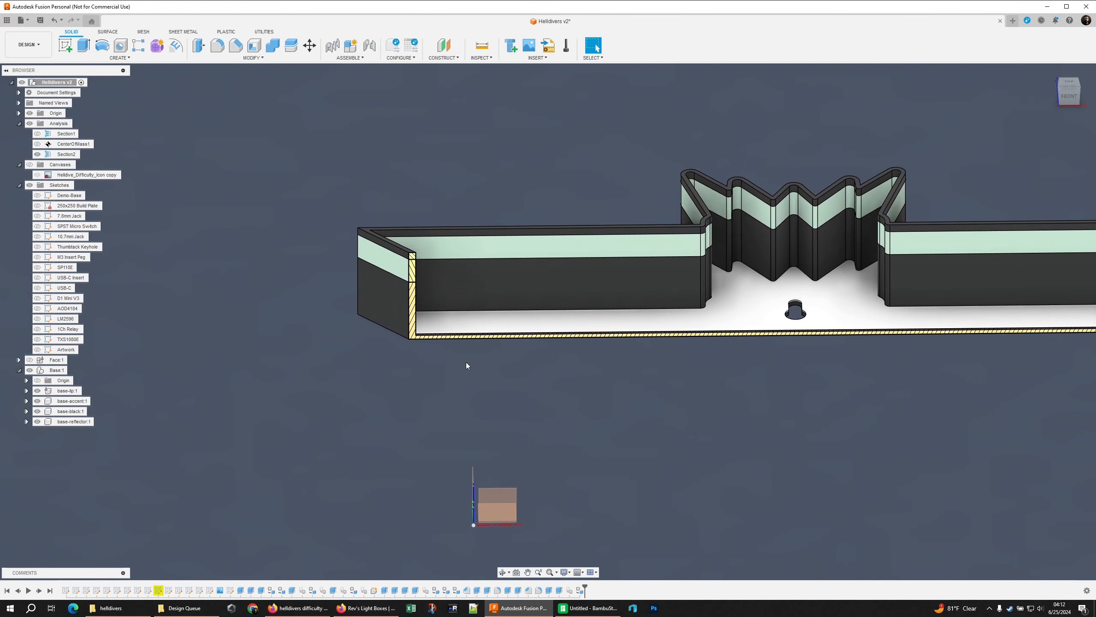
click(68, 45)
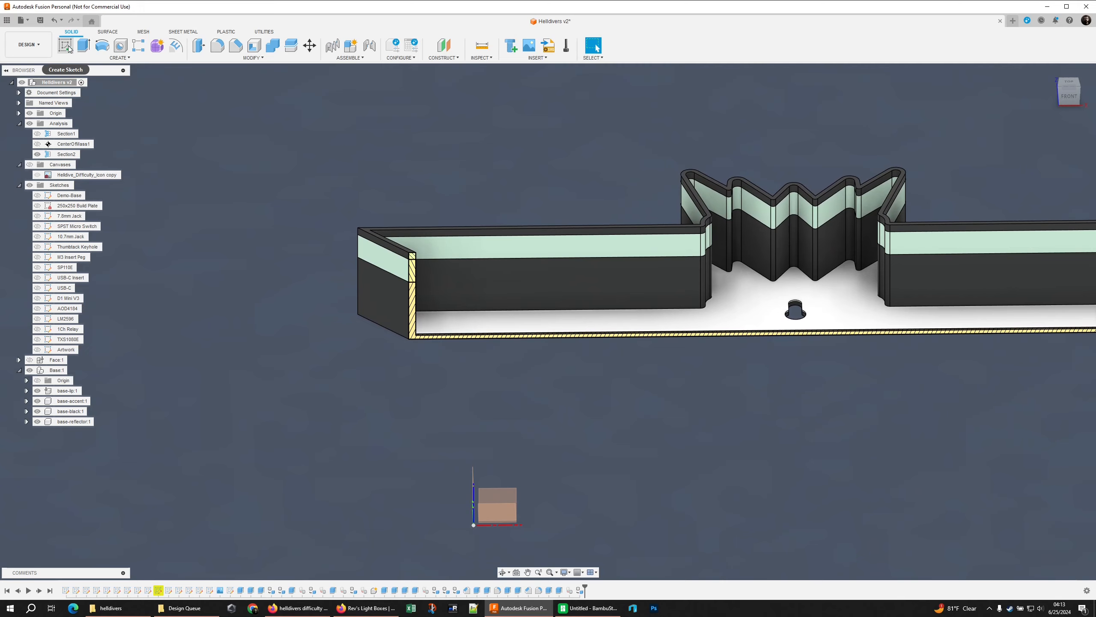
click(552, 232)
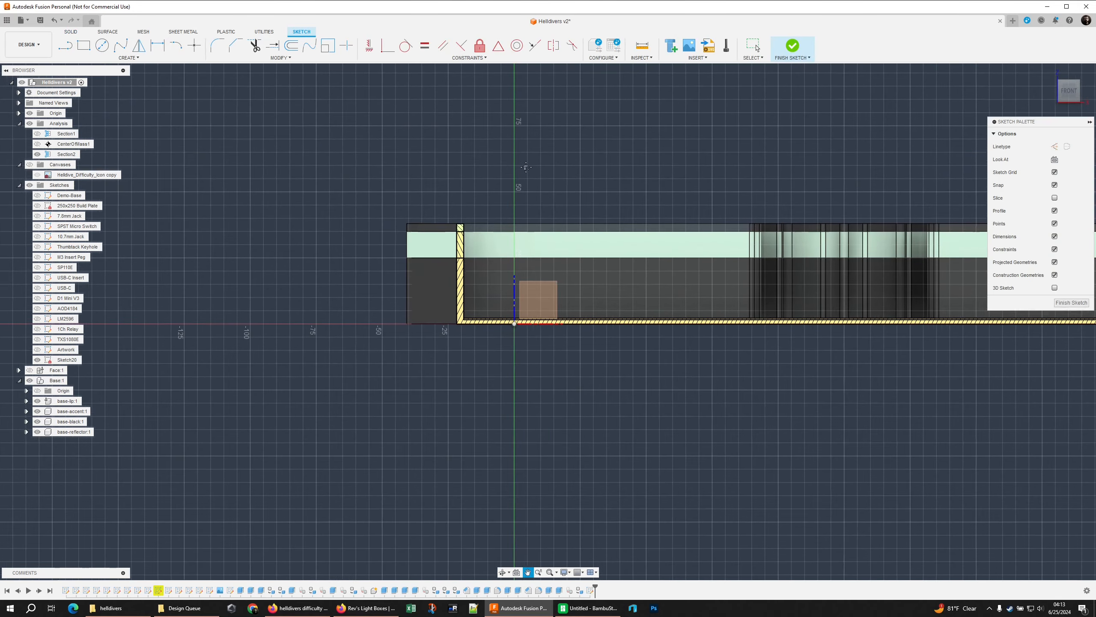
scroll(486, 199, up, 4)
mouse_move(525, 167)
middle_down()
mouse_move(458, 197)
mouse_move(505, 213)
mouse_move(519, 237)
middle_up()
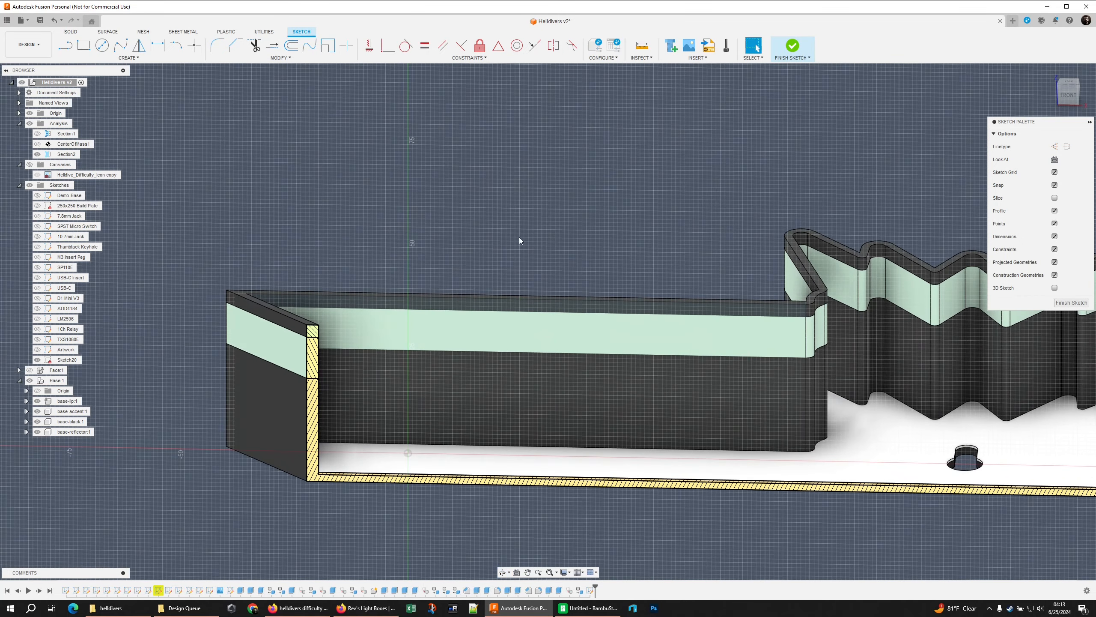
Draw a short vertical construction line down from the midpoint of the left wing lip face's upper edge
click(492, 306)
scroll(515, 296, up, 3)
key(l)
click(539, 305)
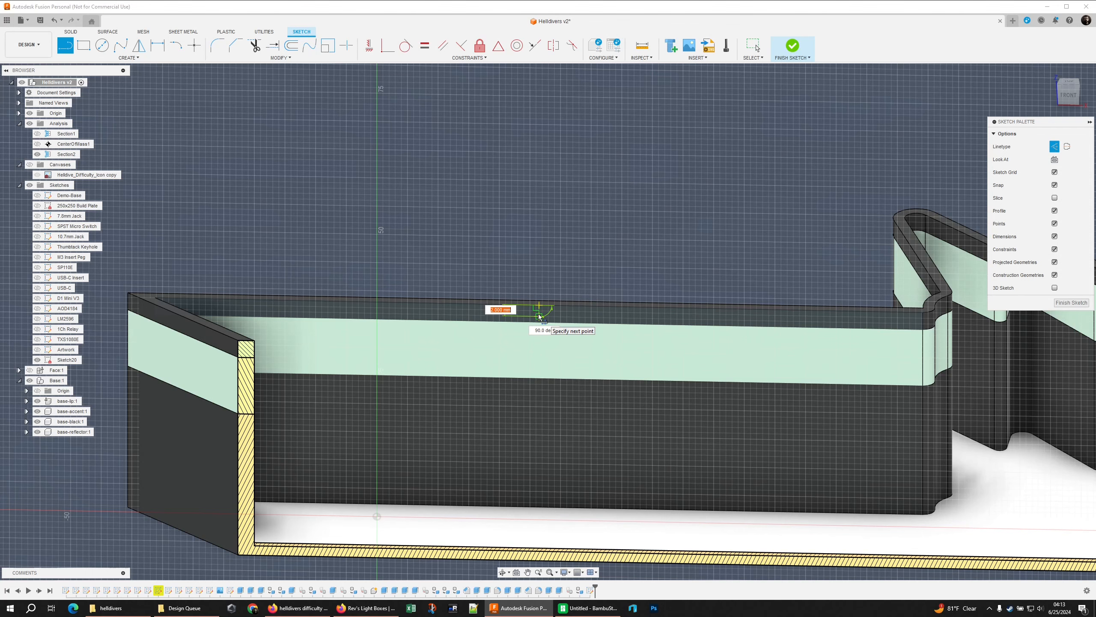
scroll(541, 226, up, 3)
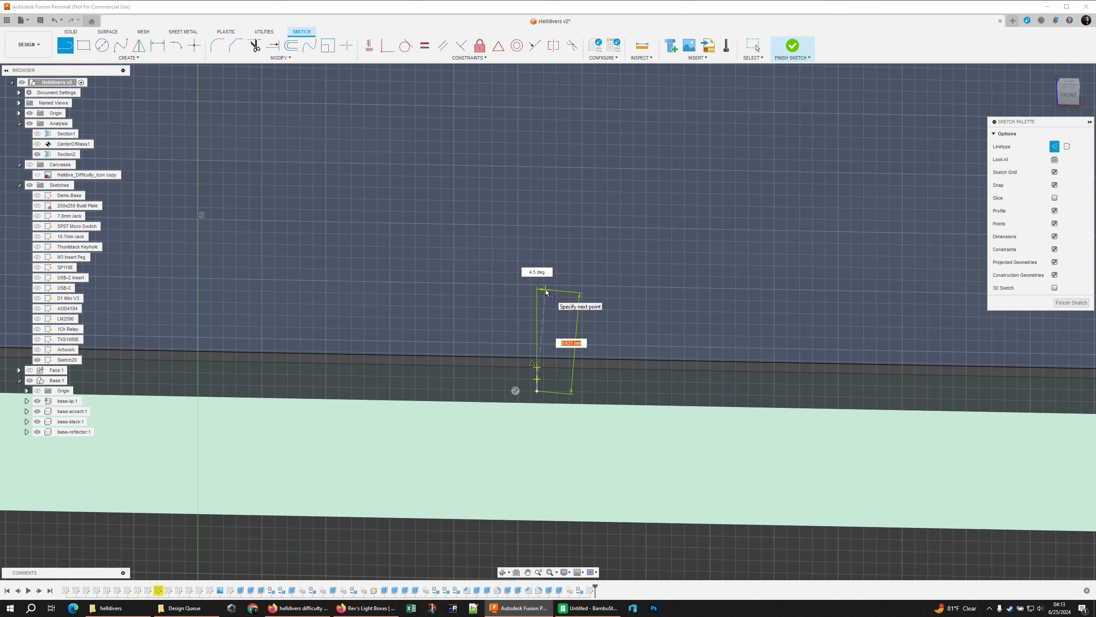
right_click(554, 303)
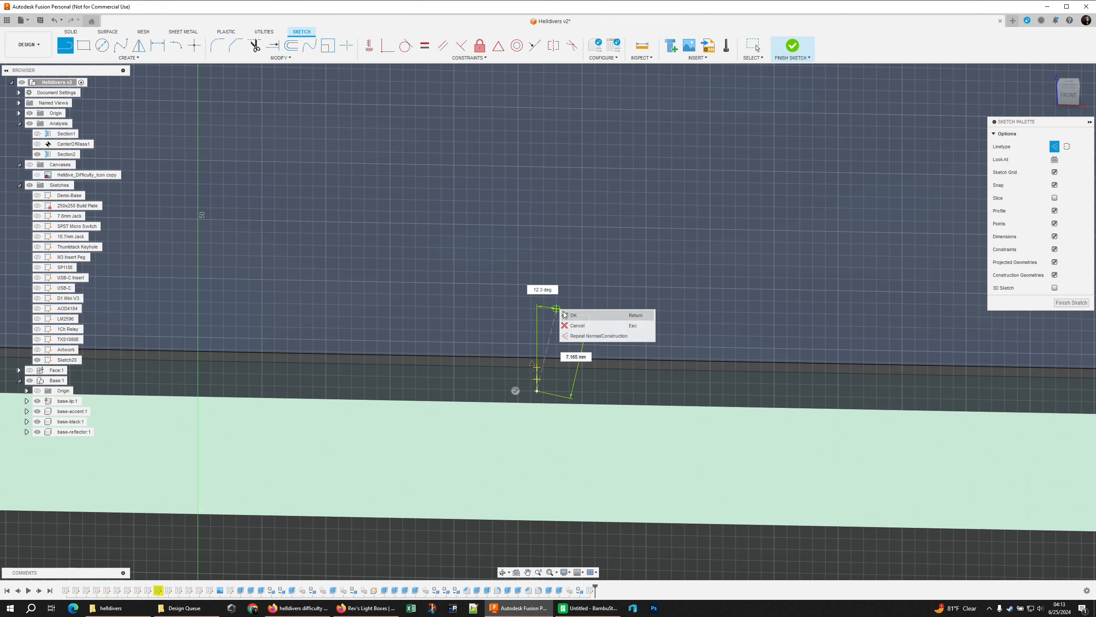
click(553, 329)
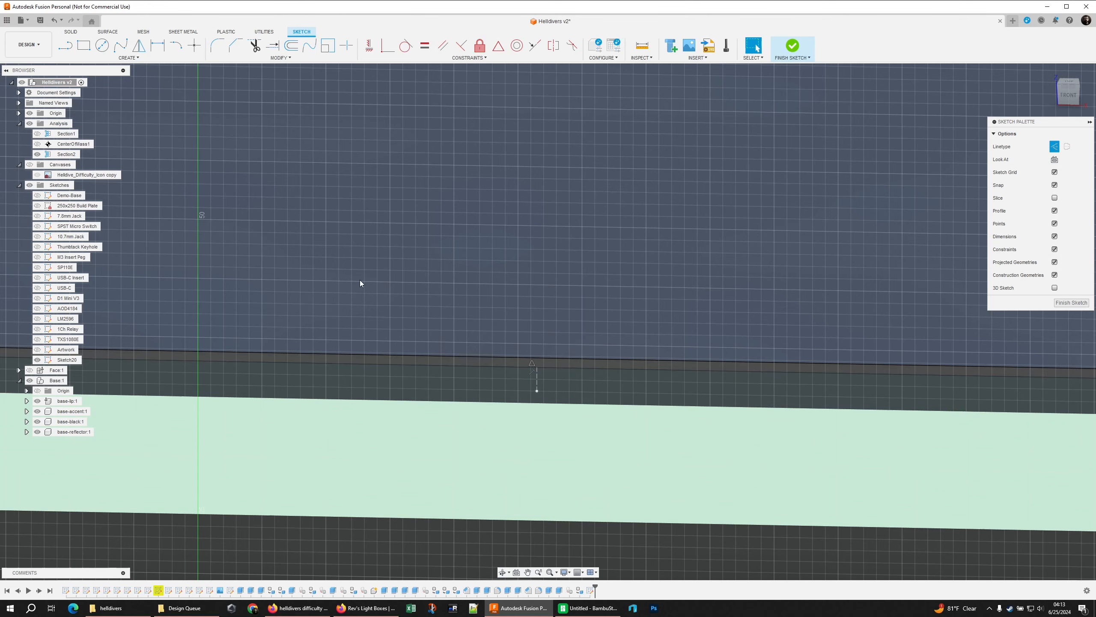
Project the right wing's inner lip face into the sketch
scroll(539, 173, down, 5)
middle_drag(781, 240, 396, 230)
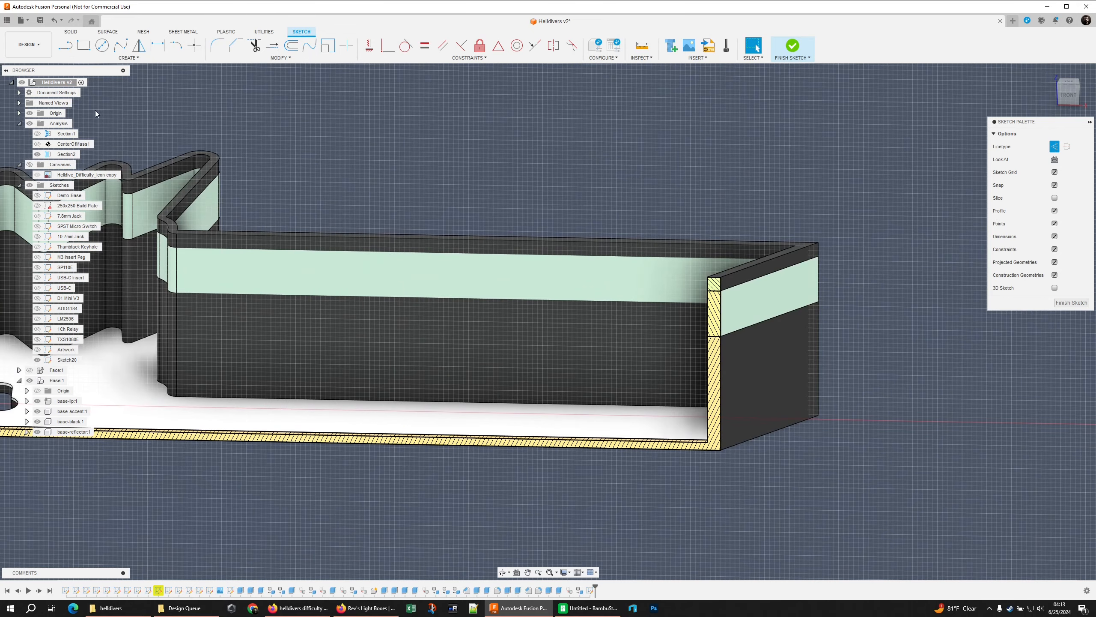
click(65, 45)
middle_drag(416, 227, 591, 277)
key(p)
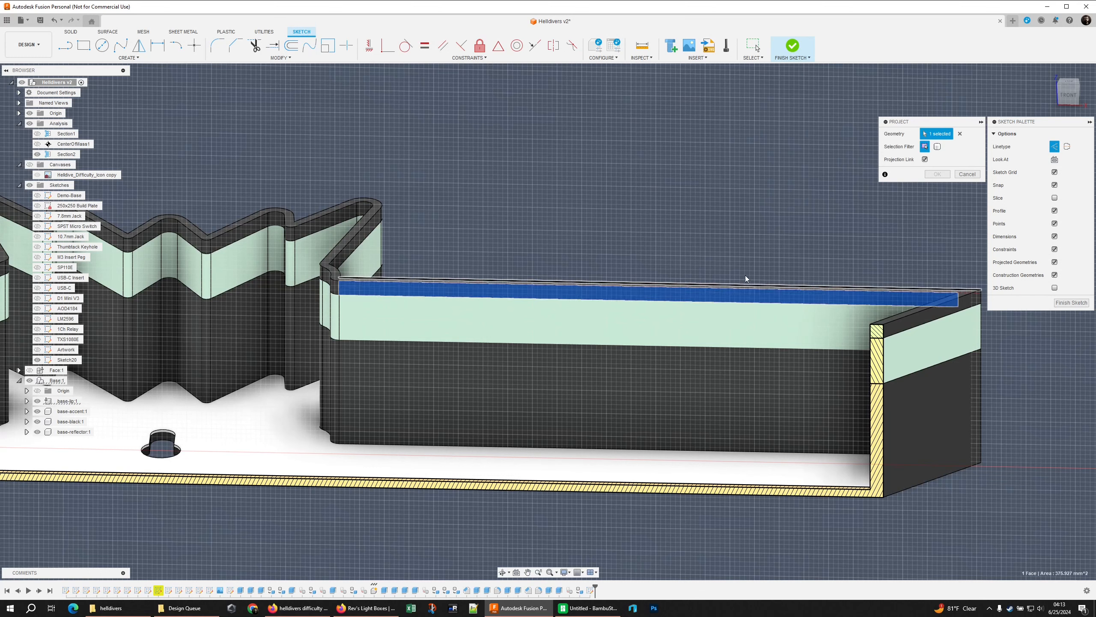
click(720, 295)
click(937, 174)
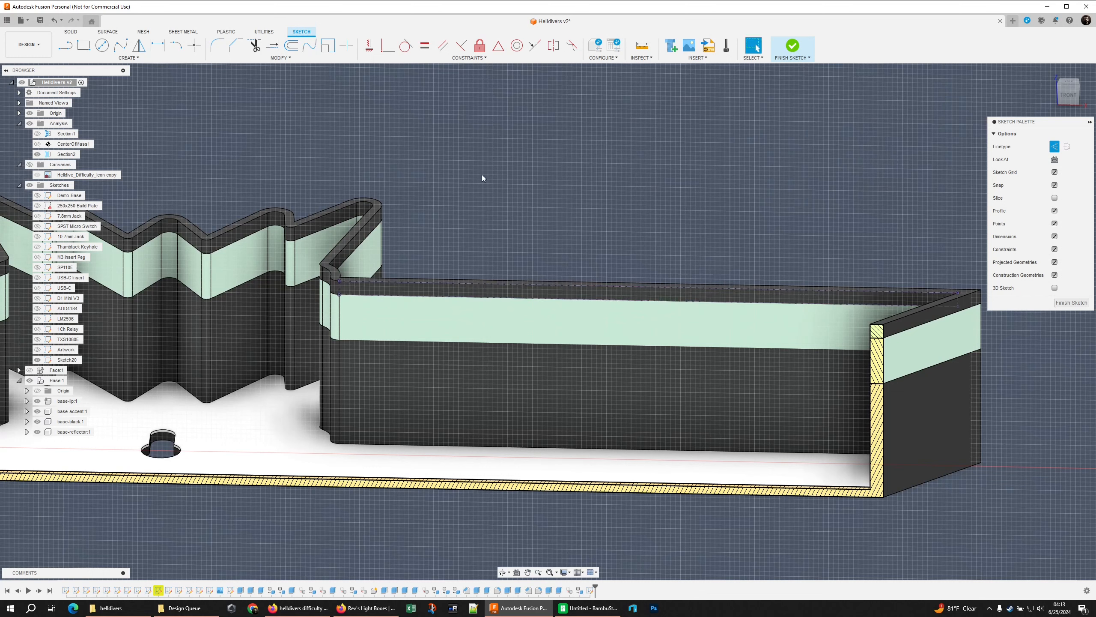
Draw a 2 mm vertical line down from the midpoint of the right wing lip face's upper edge
click(69, 51)
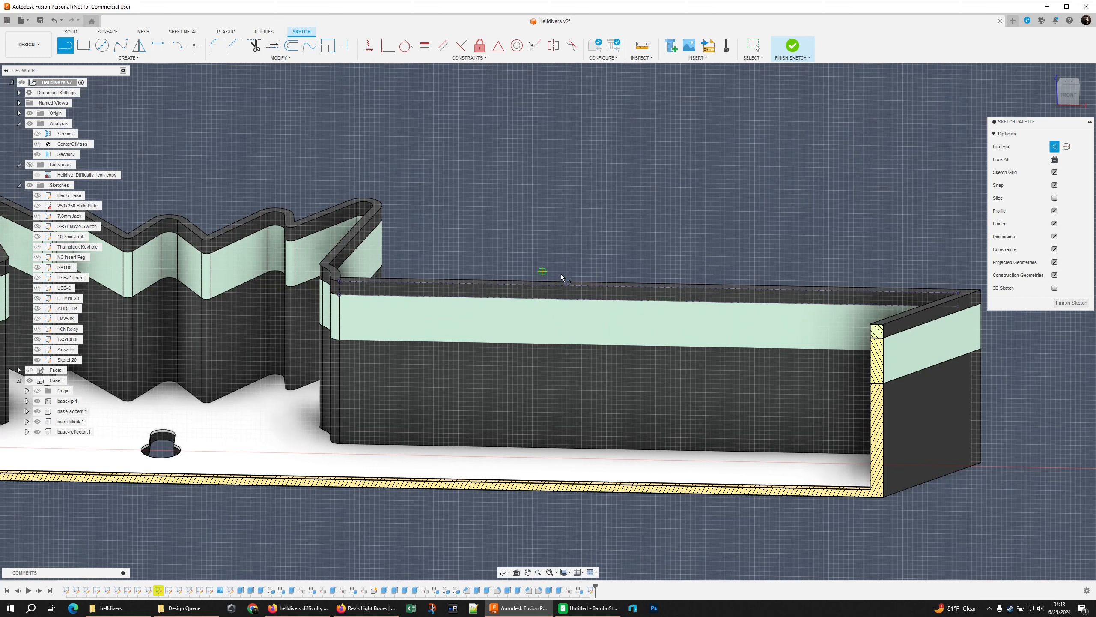
click(648, 289)
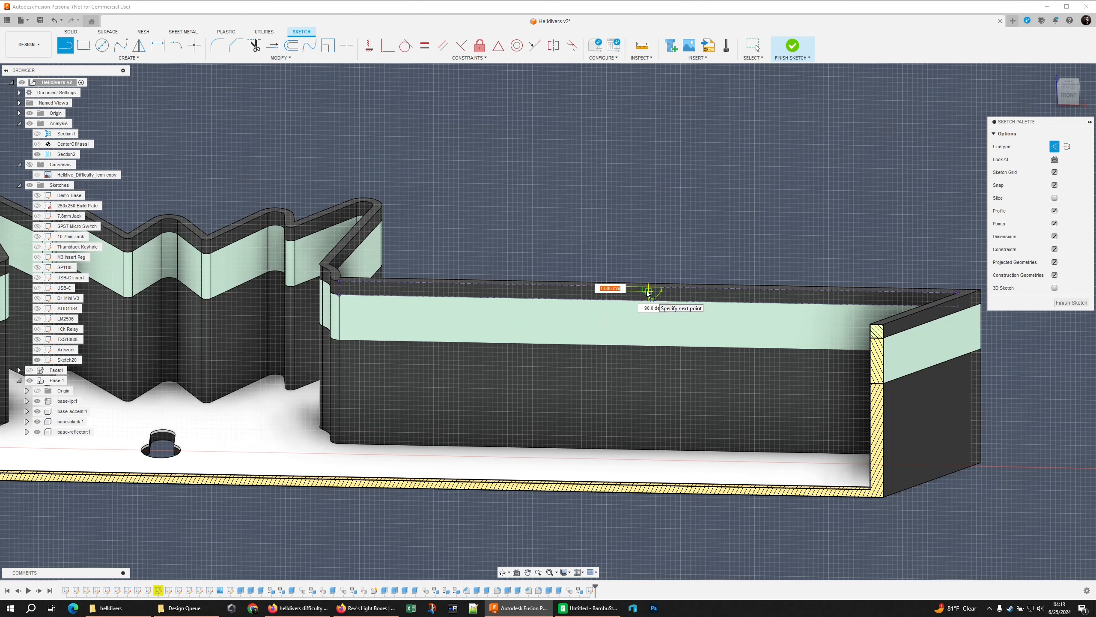
text(2)
key(Return)
key(Escape)
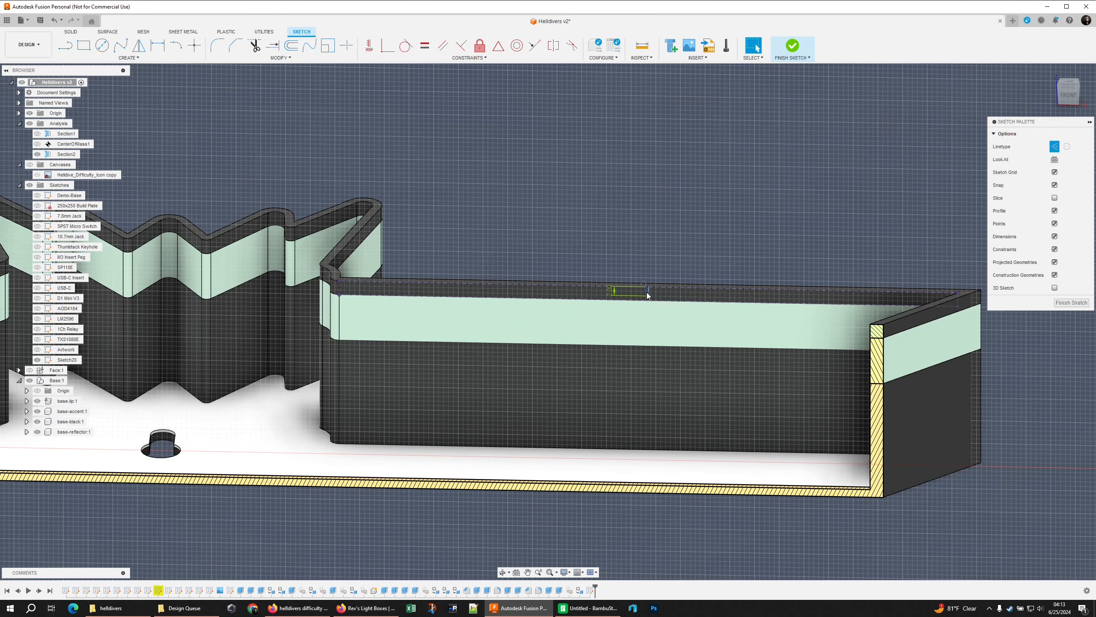
Draw a center rectangle 20 mm wide and 2 mm high at the lower end of the left wing's construction line
middle_drag(566, 249, 949, 255)
middle_drag(216, 273, 613, 272)
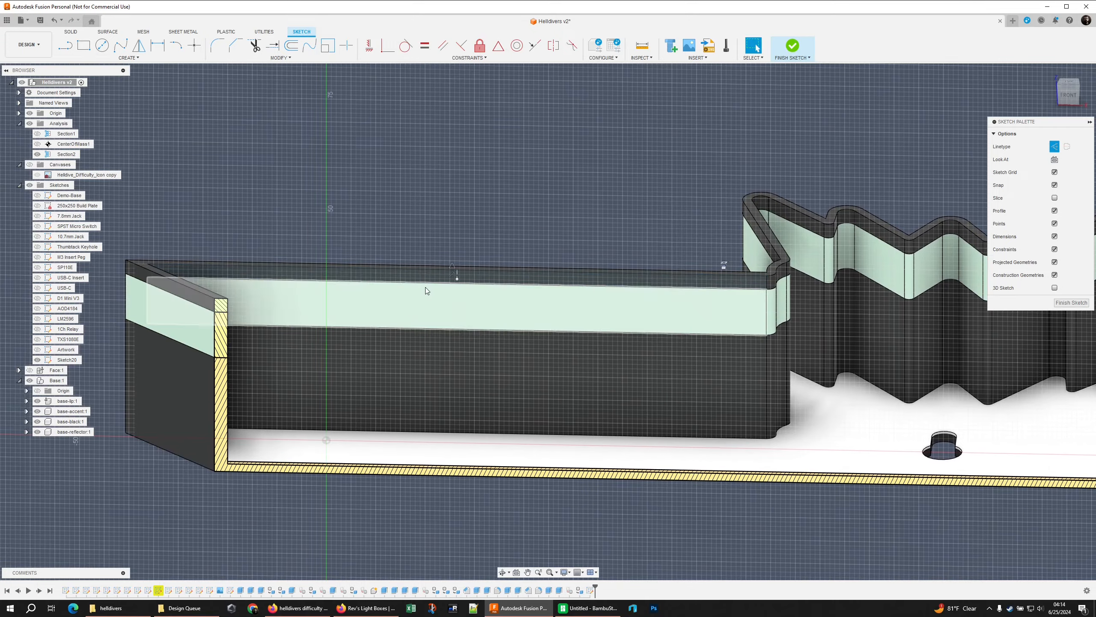
scroll(425, 288, up, 4)
click(128, 58)
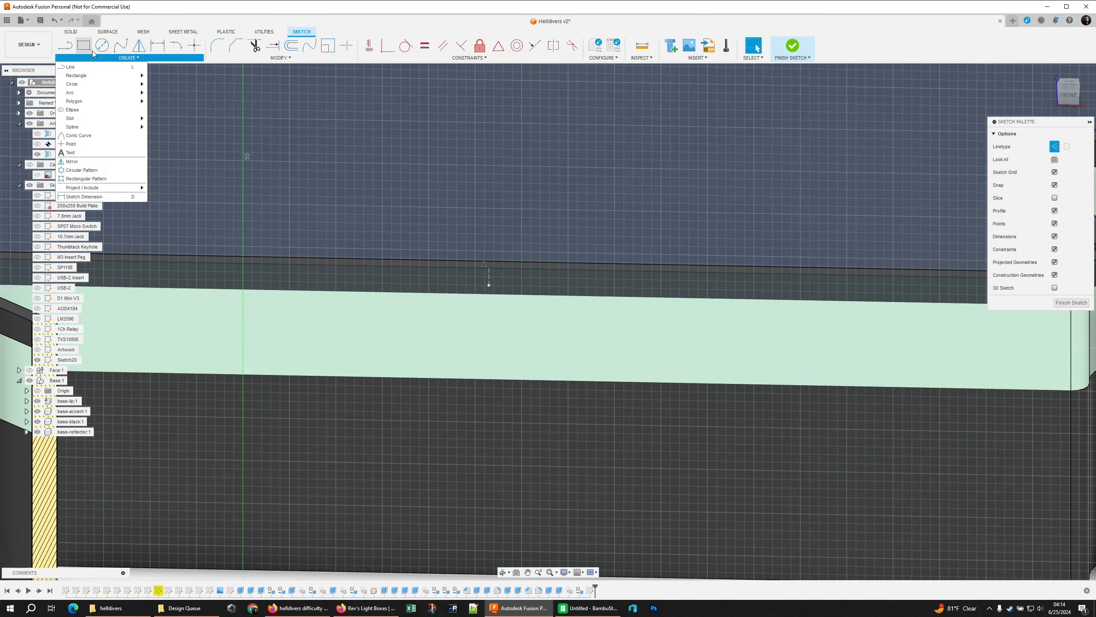
mouse_move(102, 76)
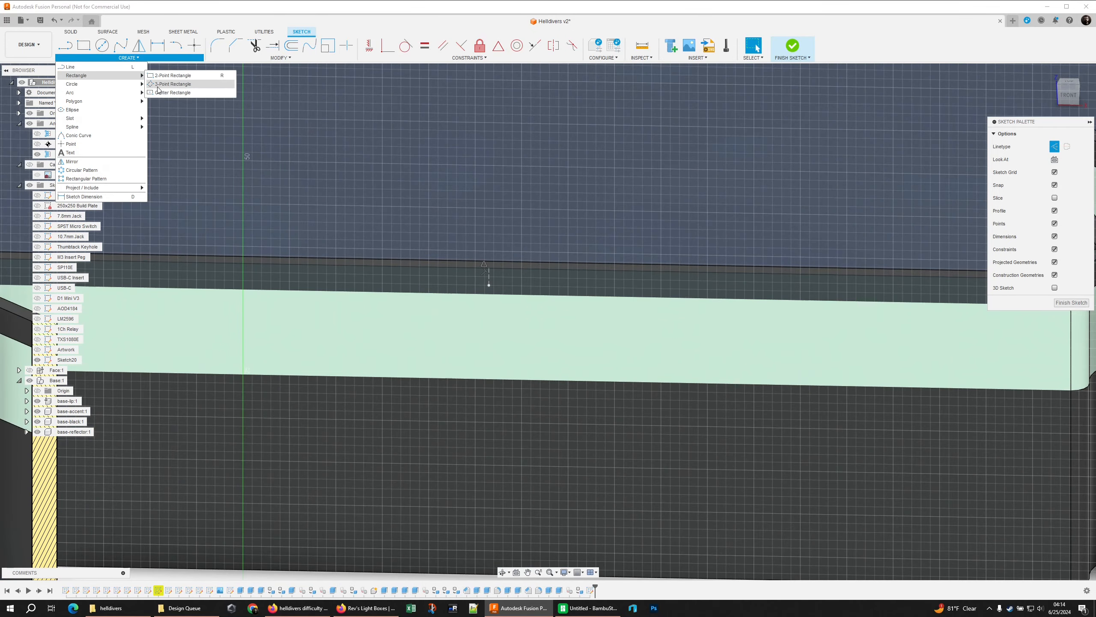
click(162, 95)
click(489, 285)
text(20)
key(Tab)
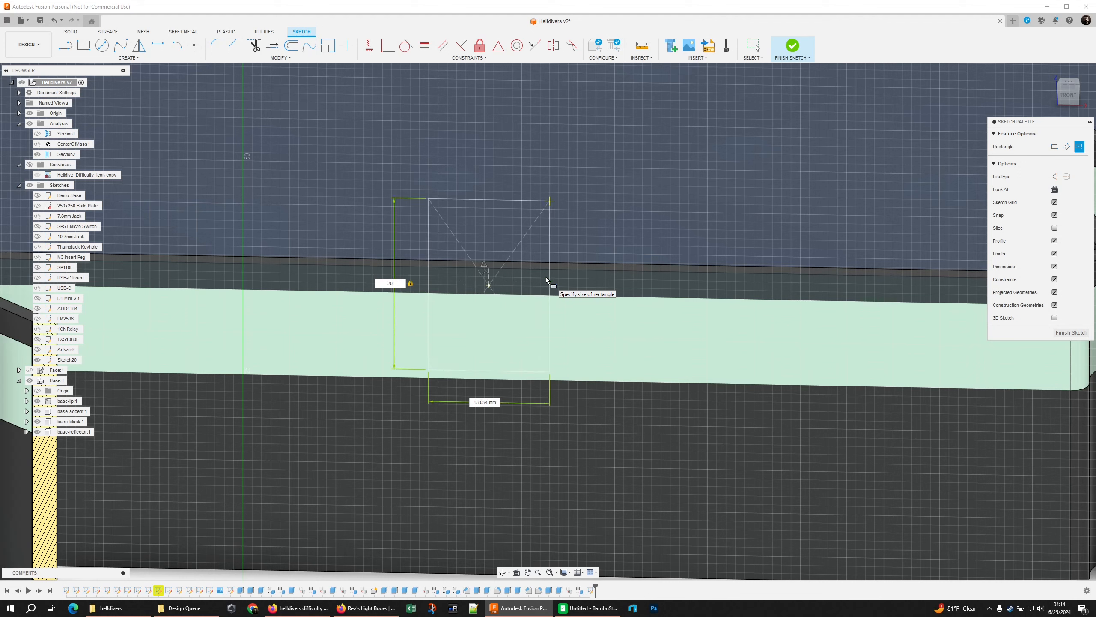
key(Tab)
text(20)
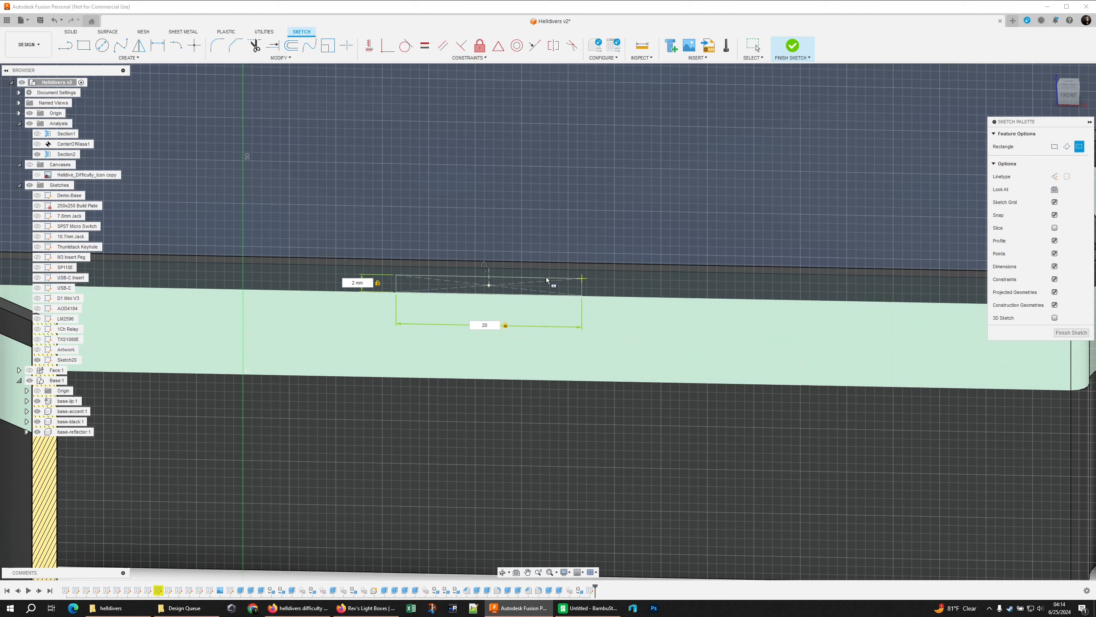
key(Return)
scroll(546, 279, down, 5)
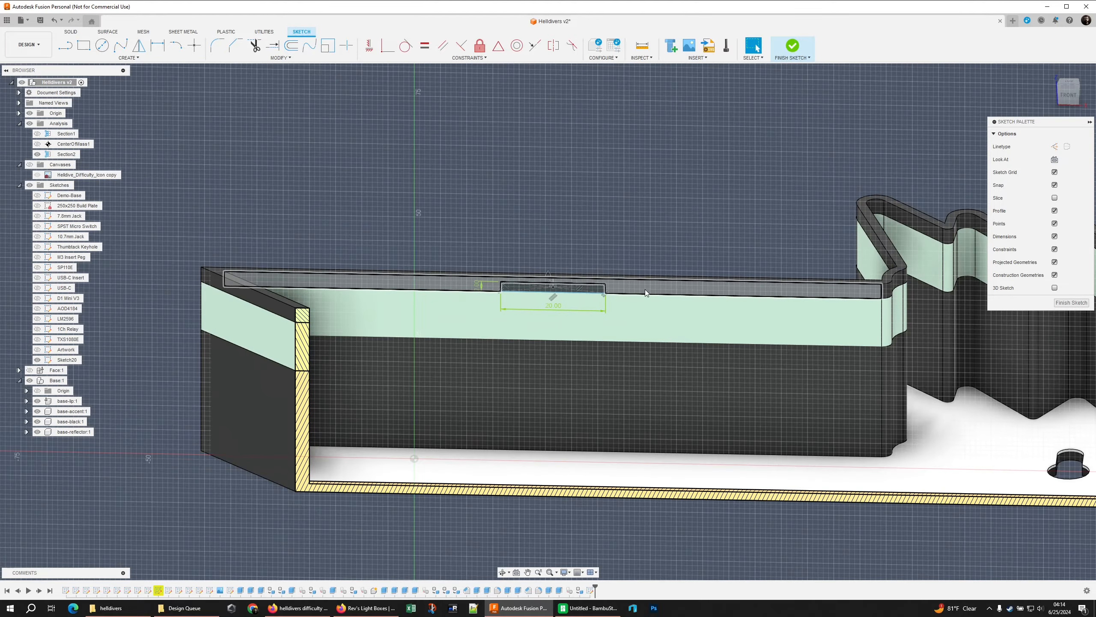
Toggle the normal/construction linetype and start sketching a shape at the right wing's vertical line
middle_drag(645, 290, 289, 301)
scroll(774, 301, up, 1)
middle_drag(775, 301, 491, 251)
right_click(791, 237)
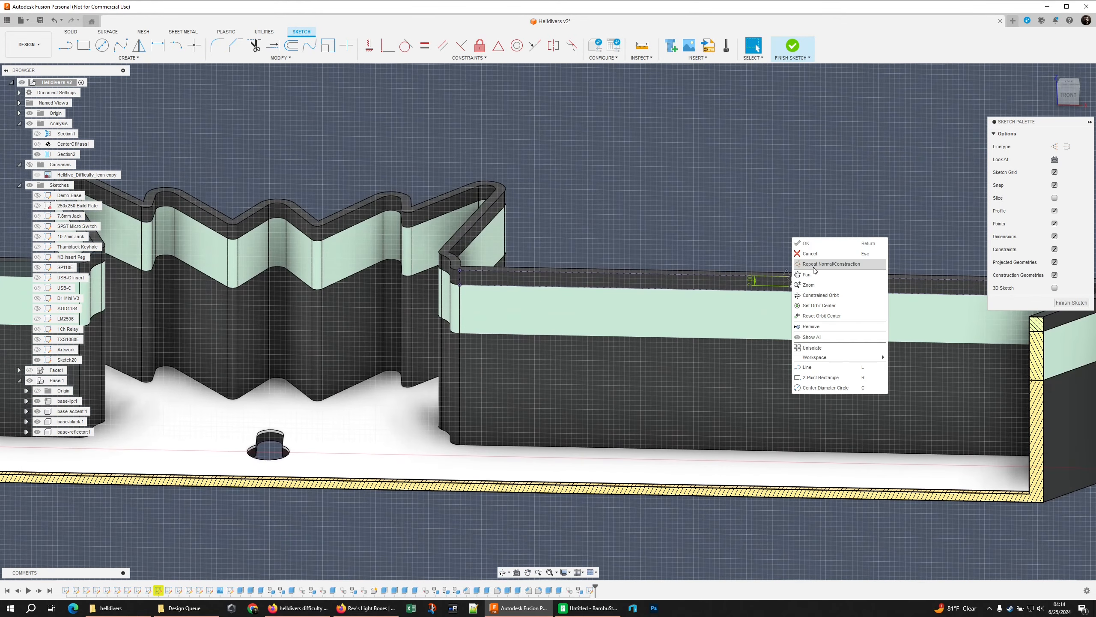
click(817, 265)
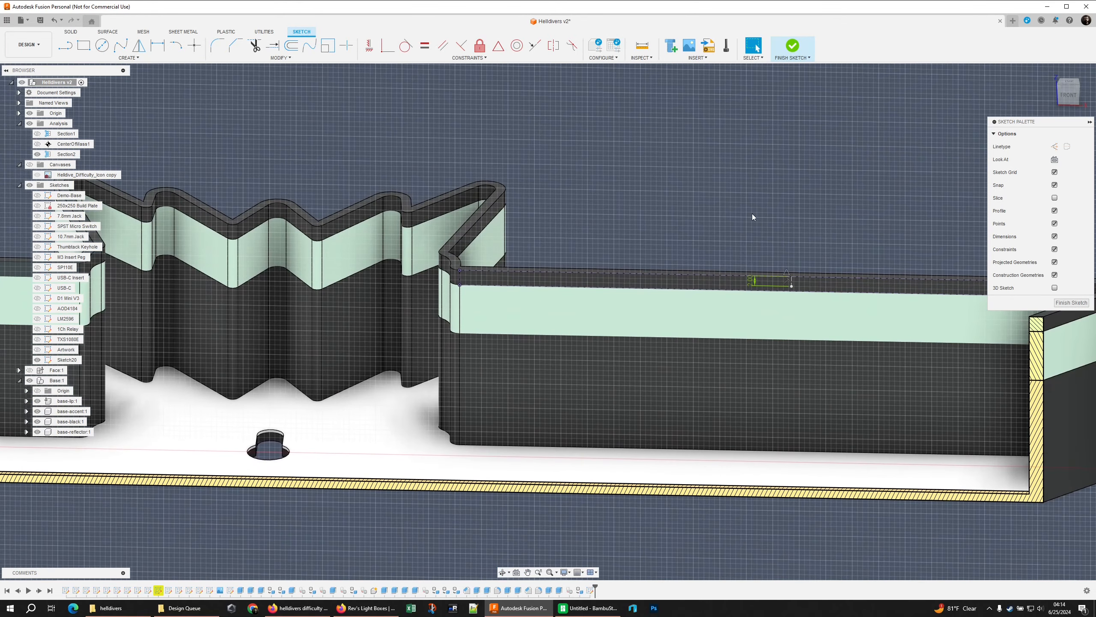
click(121, 57)
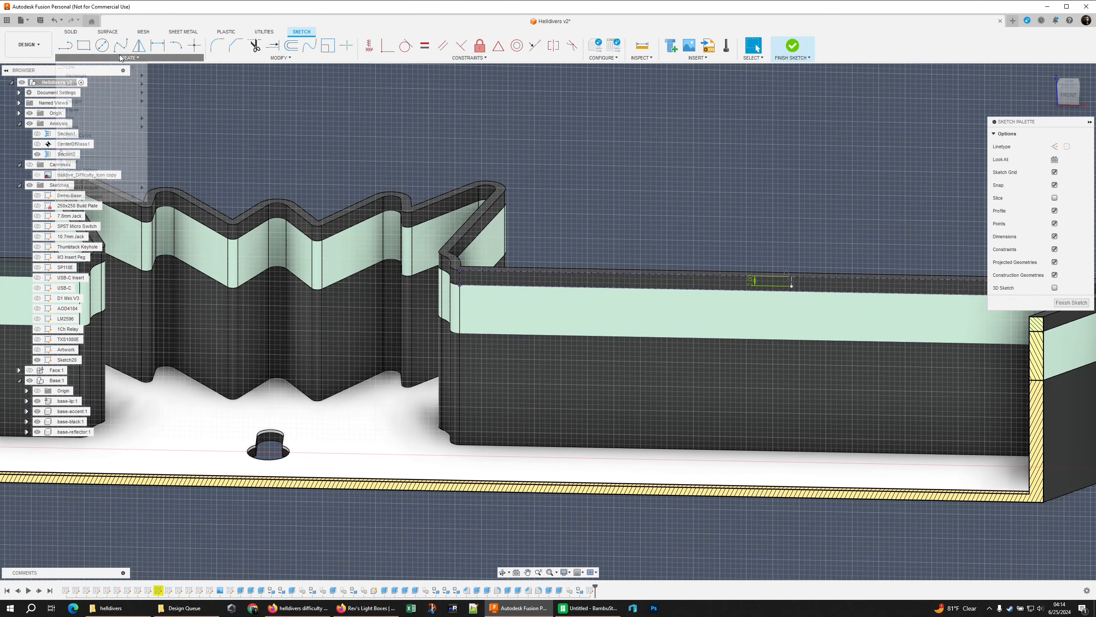